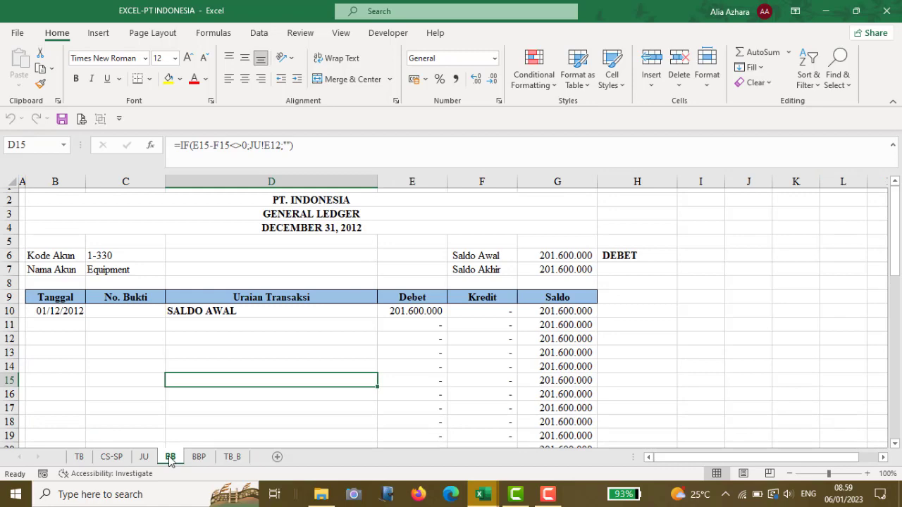
# Step: Look over the BBP and TB_B sheets of the finished workbook and switch to the PT INDONESIA PDF in Firefox
pyautogui.click(199, 459)
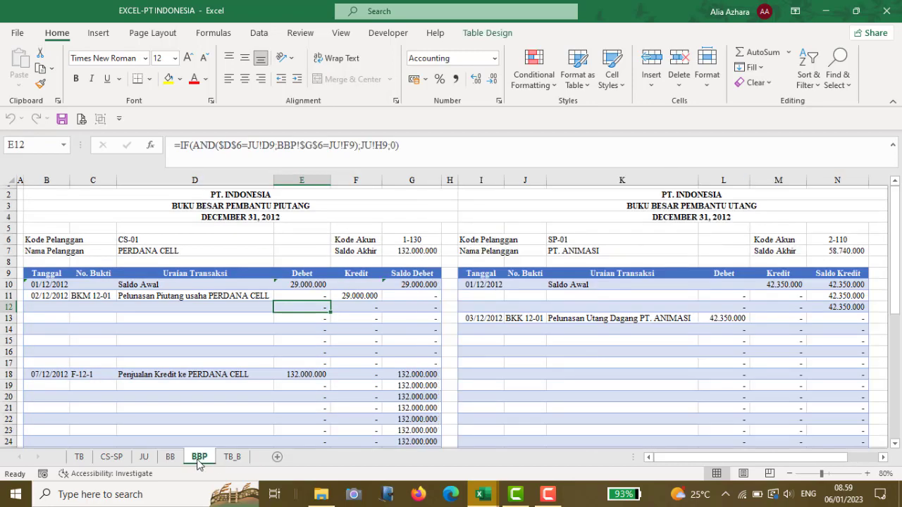
pyautogui.click(227, 458)
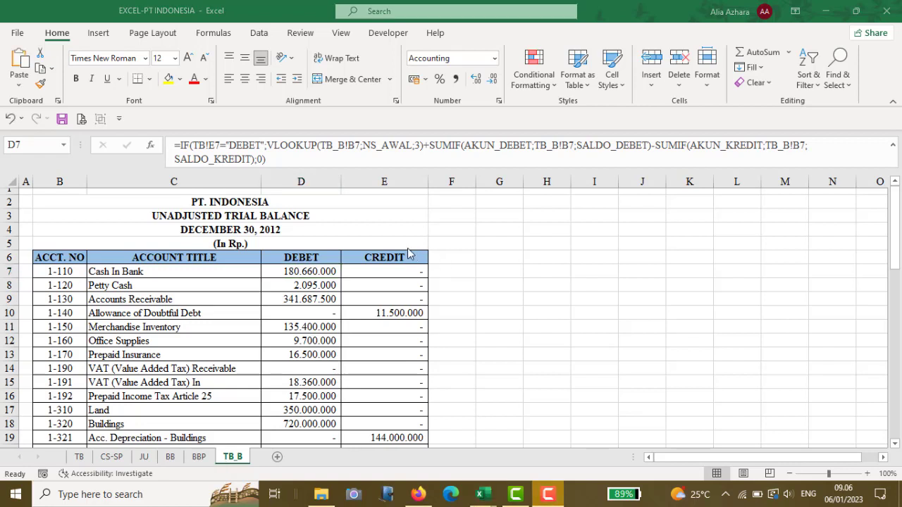
pyautogui.click(419, 494)
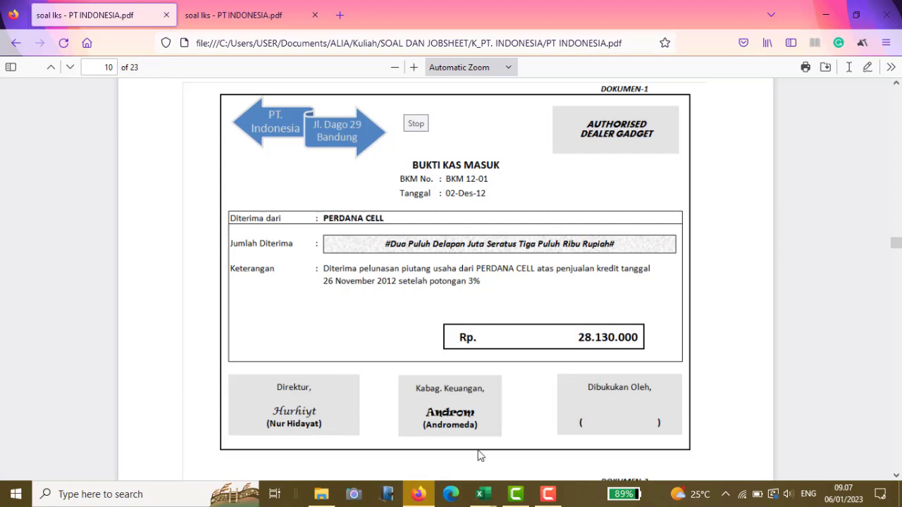
# Step: Switch to the Book1 workbook in Excel and add three new worksheets after Sheet3
pyautogui.moveTo(482, 494)
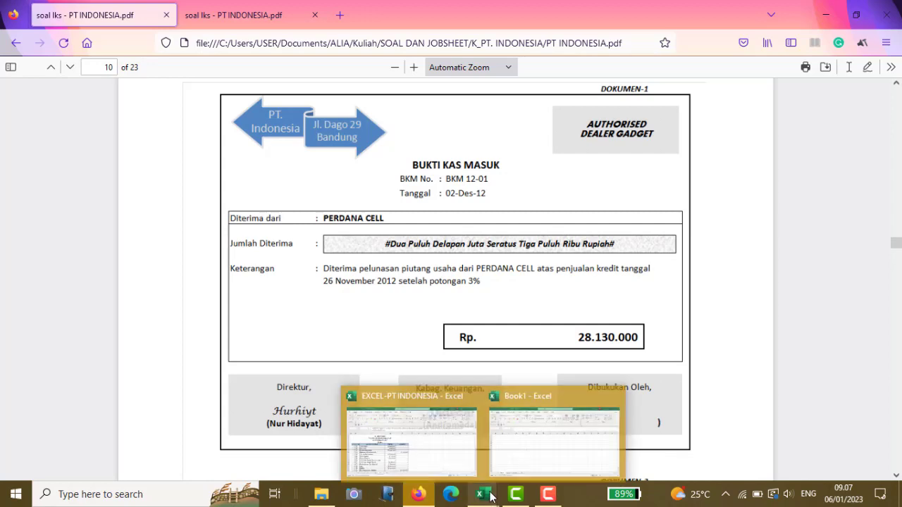
pyautogui.click(515, 457)
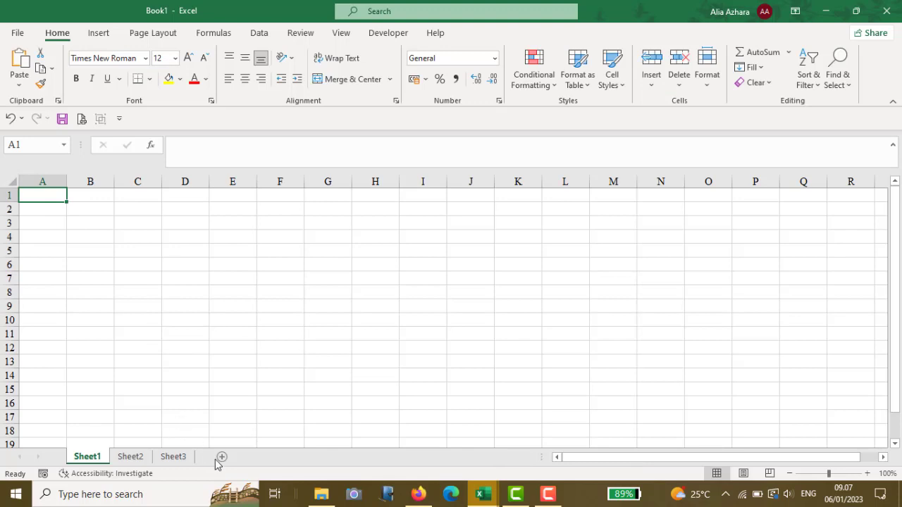
pyautogui.click(172, 456)
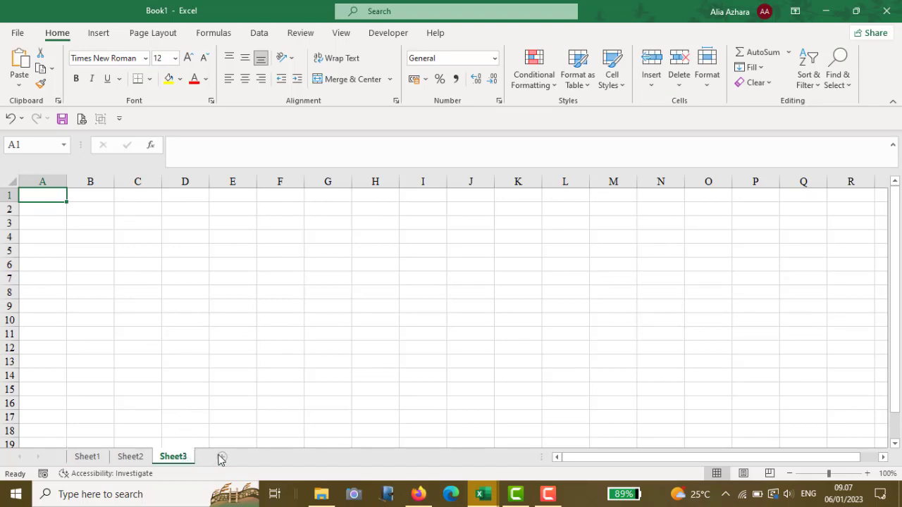
pyautogui.click(221, 458)
pyautogui.click(263, 457)
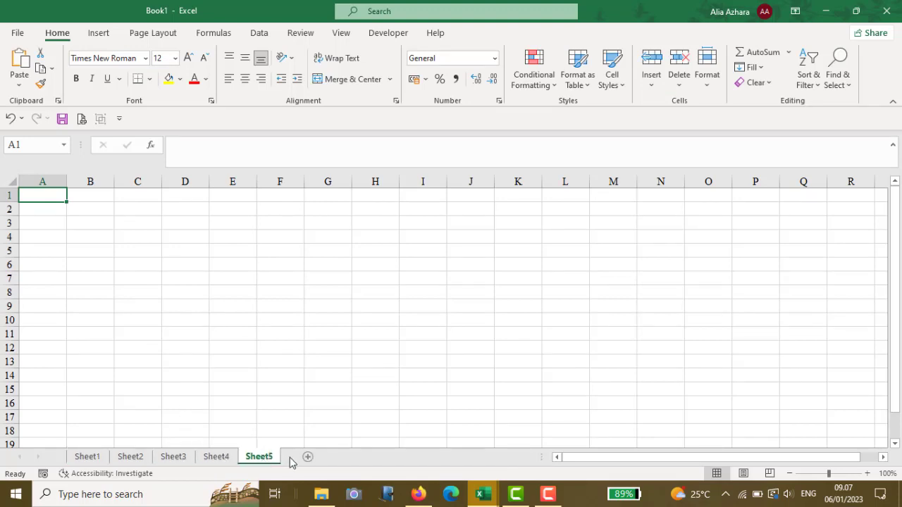
pyautogui.click(308, 457)
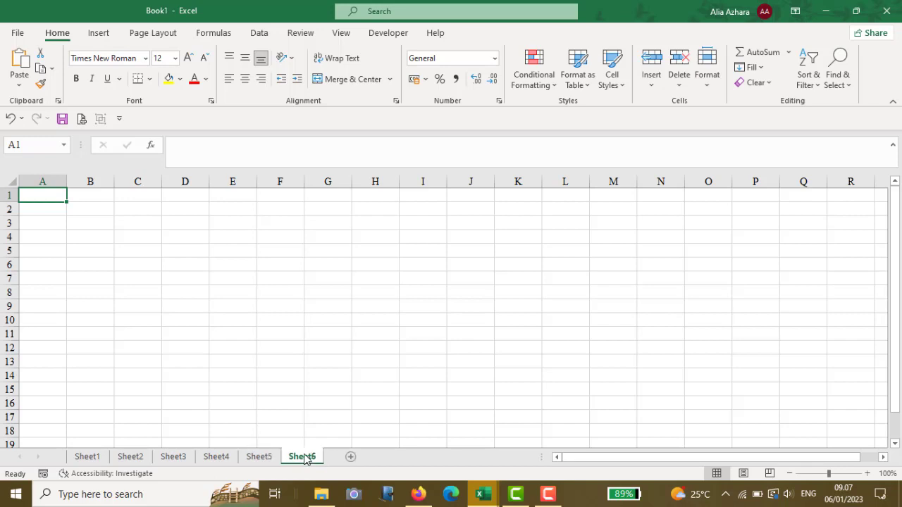
# Step: Rename Sheet1 as TB
pyautogui.click(88, 457)
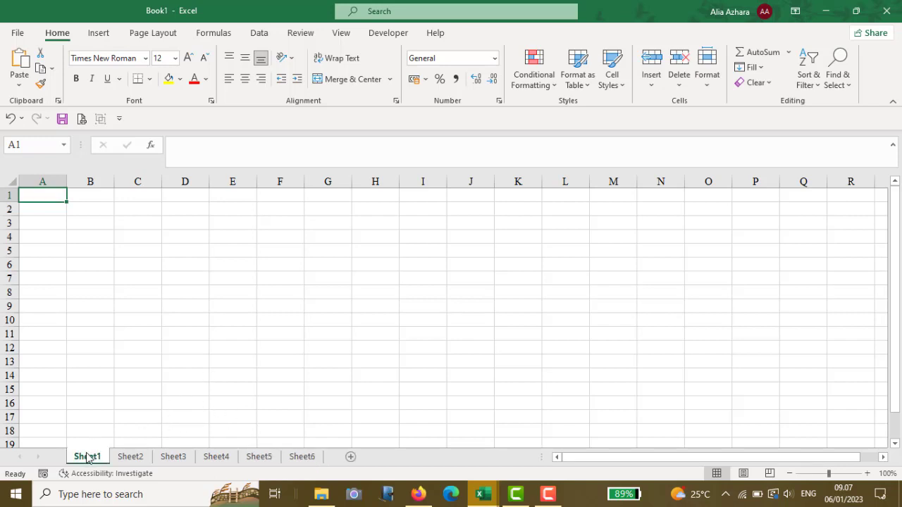
pyautogui.rightClick(87, 458)
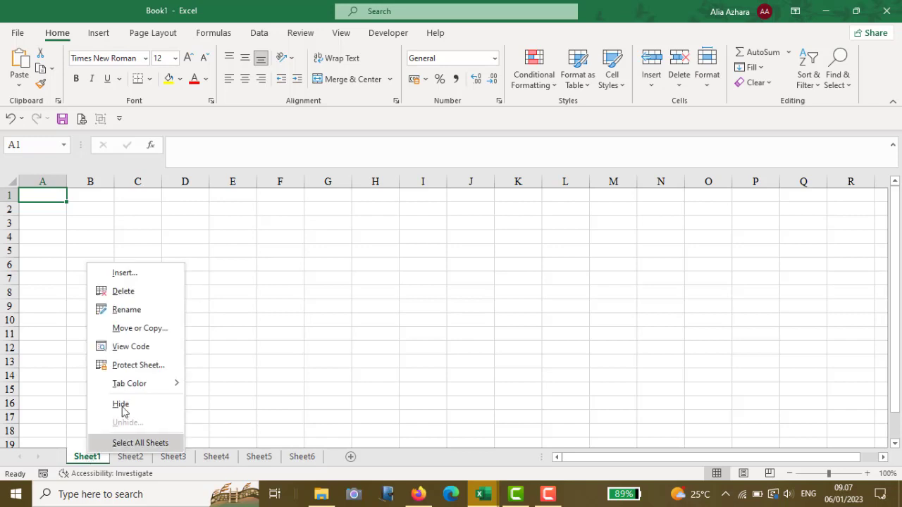
pyautogui.click(127, 310)
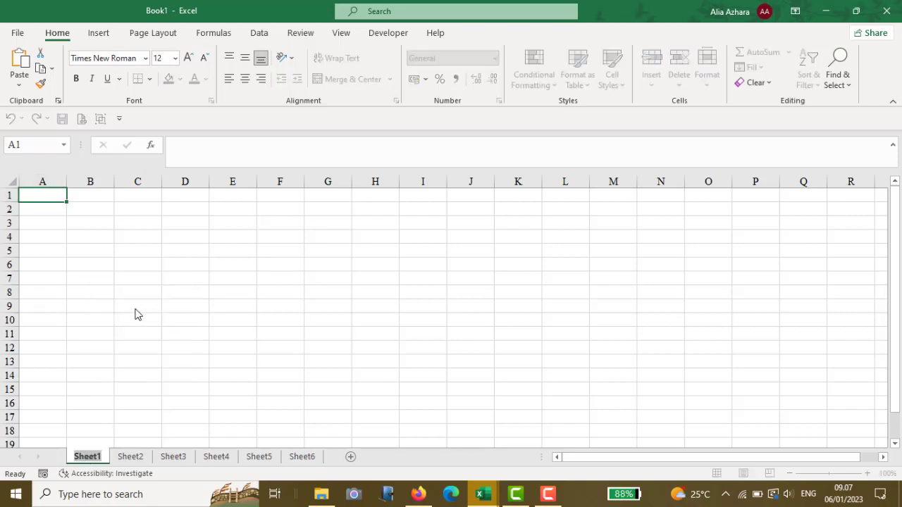
pyautogui.write('TB')
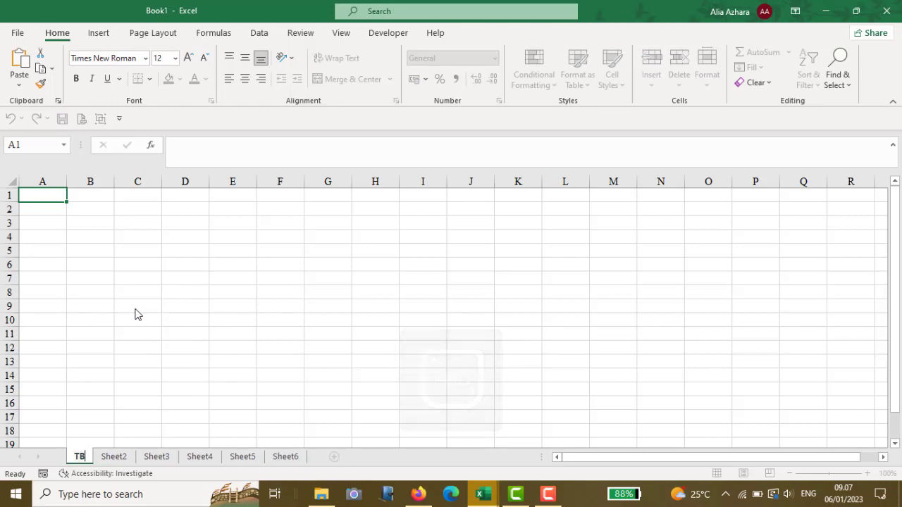
# Step: Consult the November 30, 2012 trial balance in the Firefox PDF and return to Book1 in Excel
pyautogui.hotkey('alt', 'Tab')
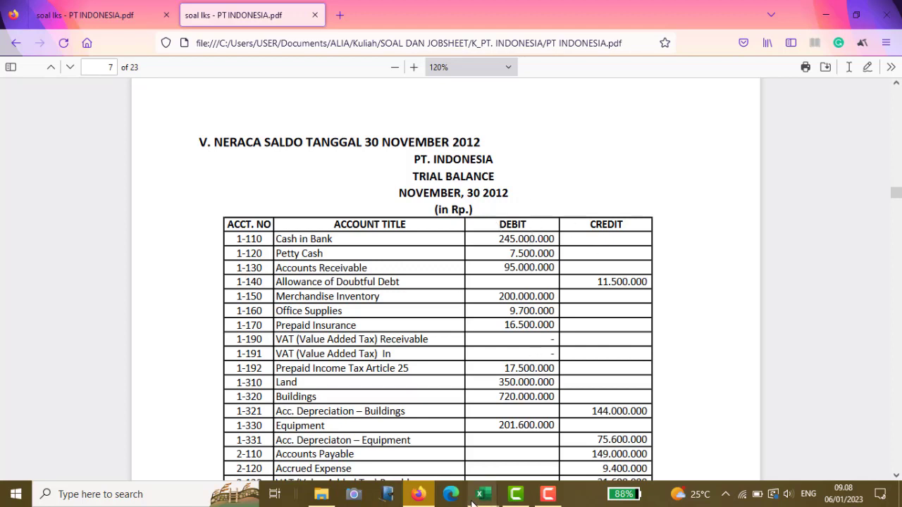
pyautogui.moveTo(474, 495)
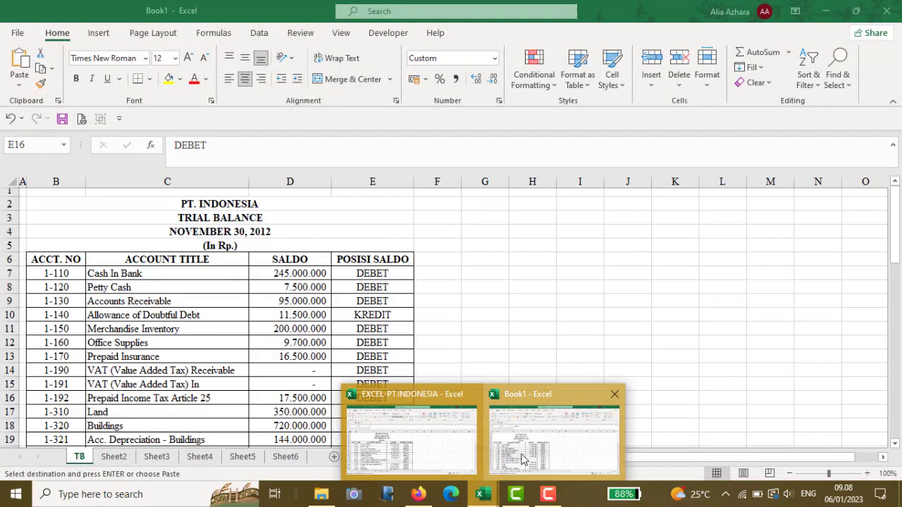
pyautogui.click(521, 460)
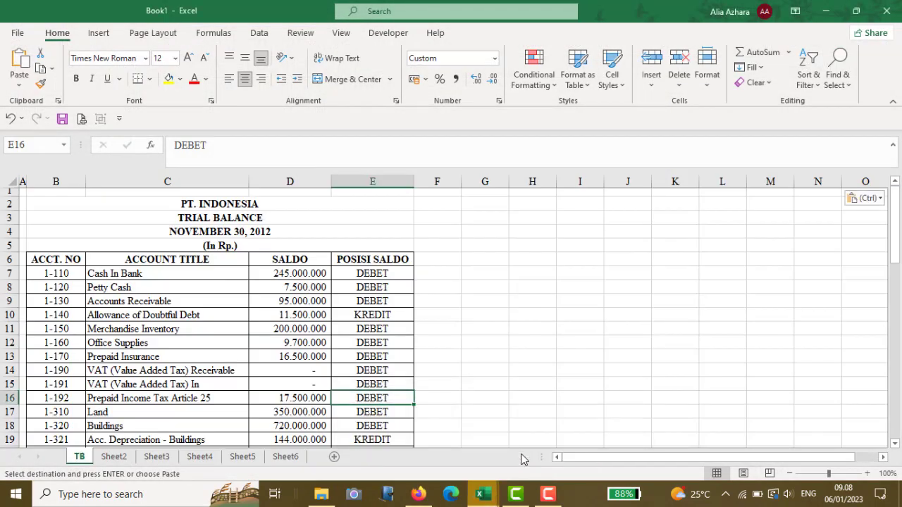
# Step: Review the TB sheet's SALDO and POSISI SALDO columns and the formula in the TOTAL row
pyautogui.click(264, 180)
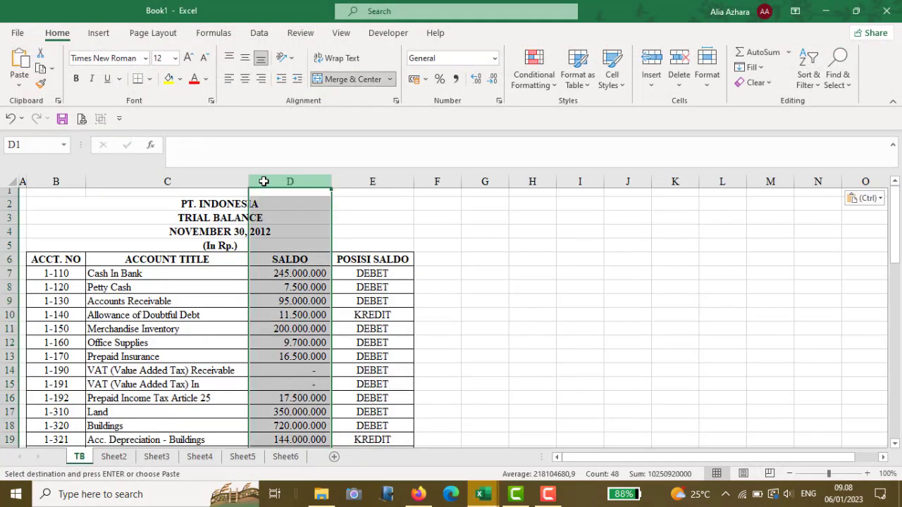
pyautogui.click(272, 260)
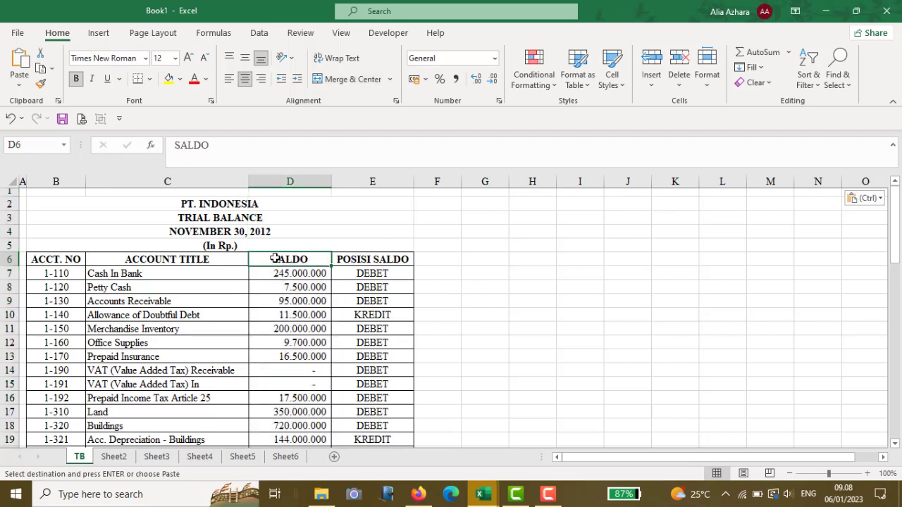
pyautogui.click(371, 181)
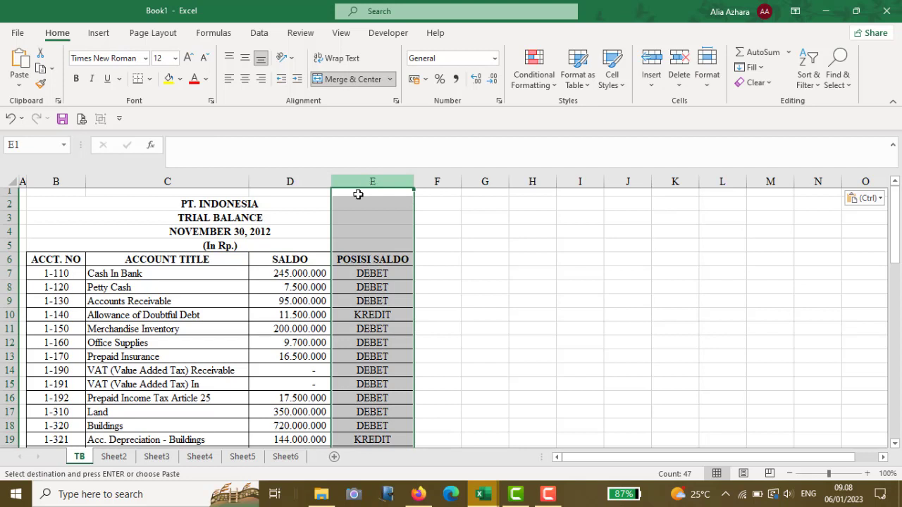
pyautogui.click(363, 275)
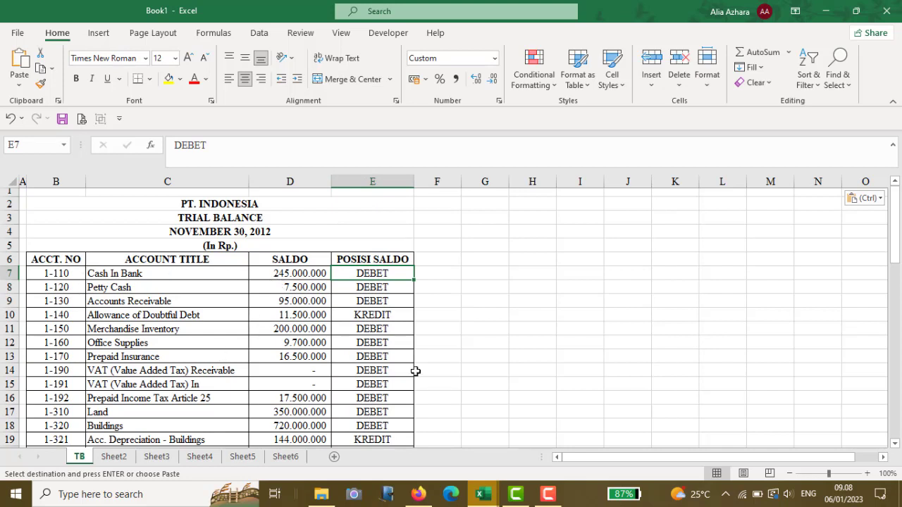
pyautogui.click(375, 297)
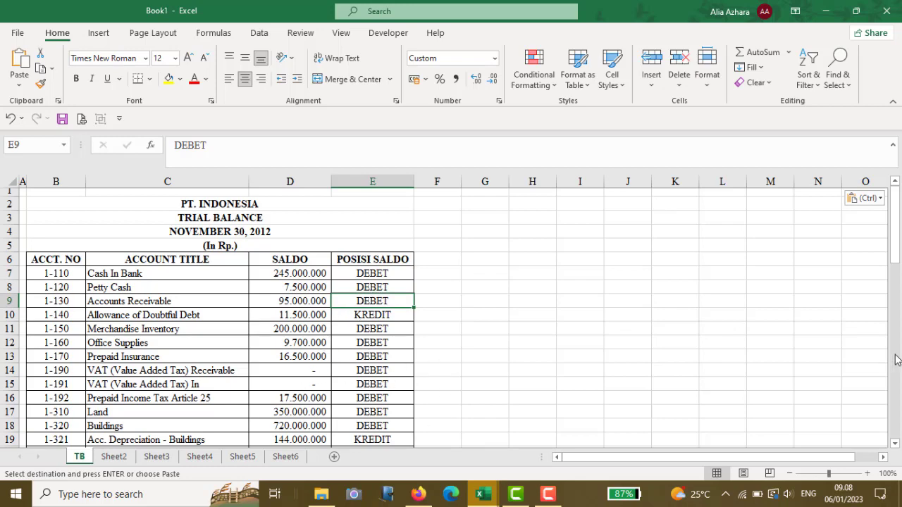
pyautogui.scroll(-10, 898, 373)
pyautogui.scroll(-3, 896, 393)
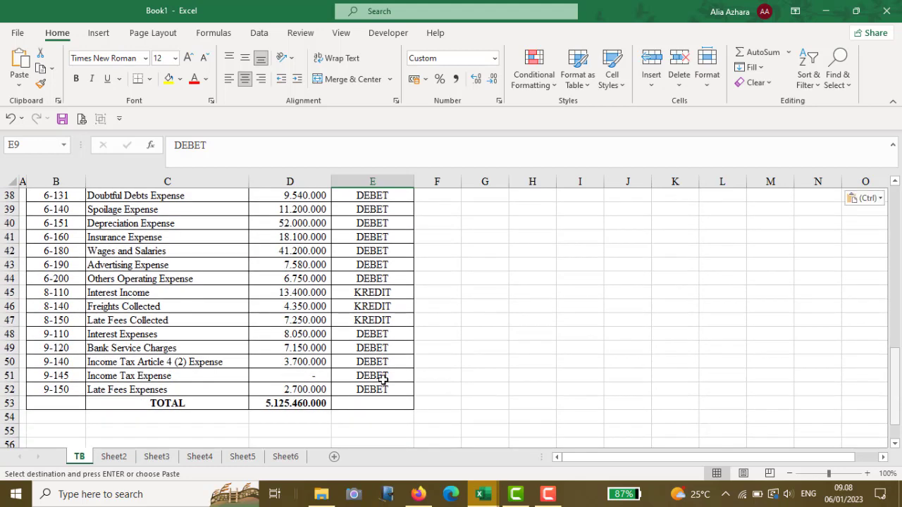
pyautogui.click(273, 402)
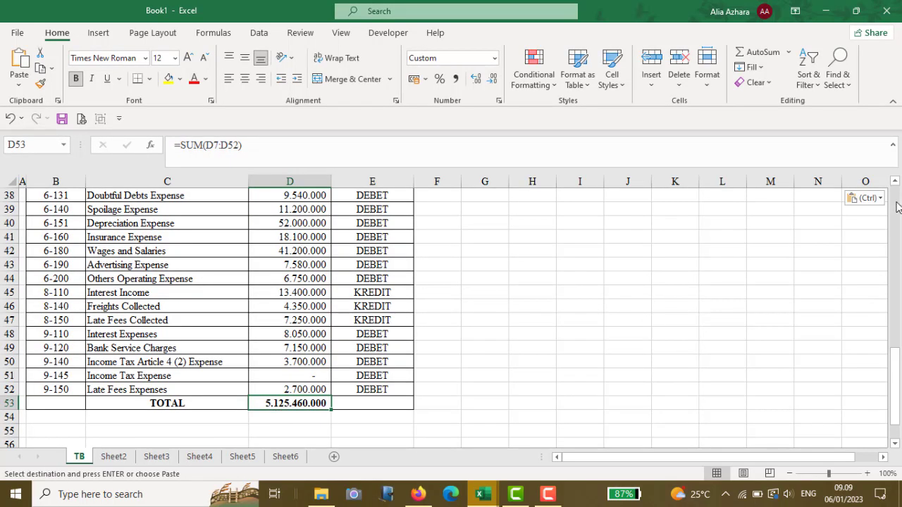
pyautogui.scroll(12, 898, 207)
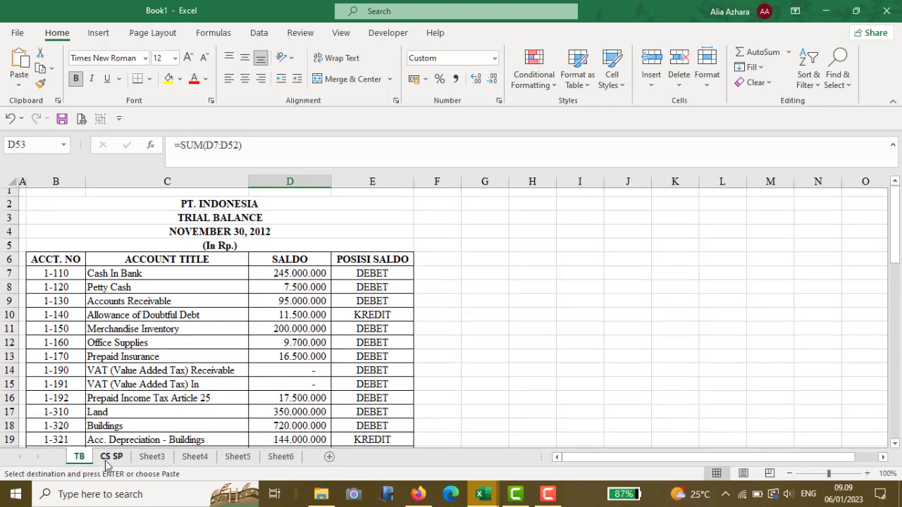
# Step: Examine the customer and supplier lists on the CS SP sheet
pyautogui.click(108, 457)
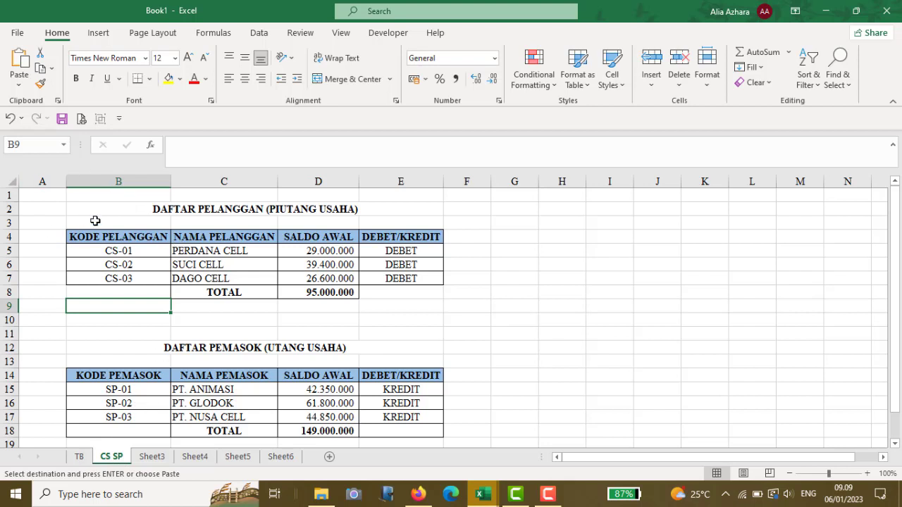
pyautogui.click(141, 233)
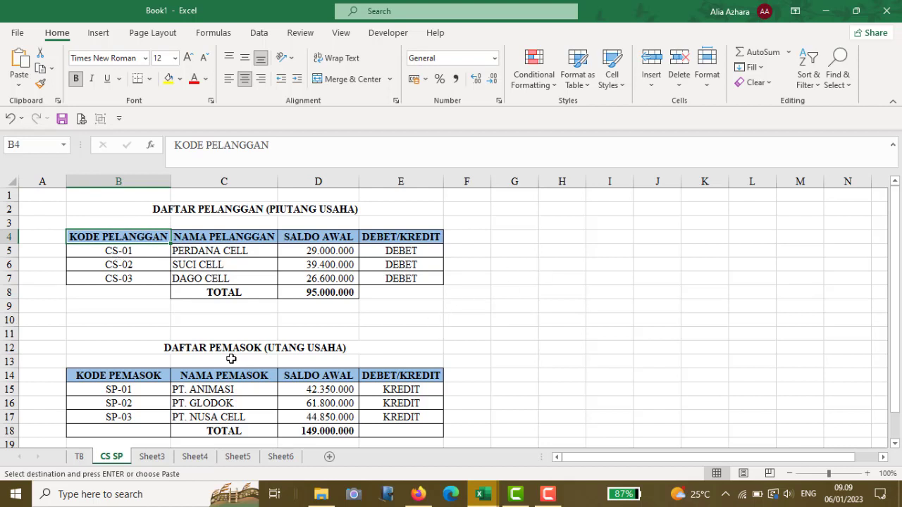
pyautogui.click(178, 255)
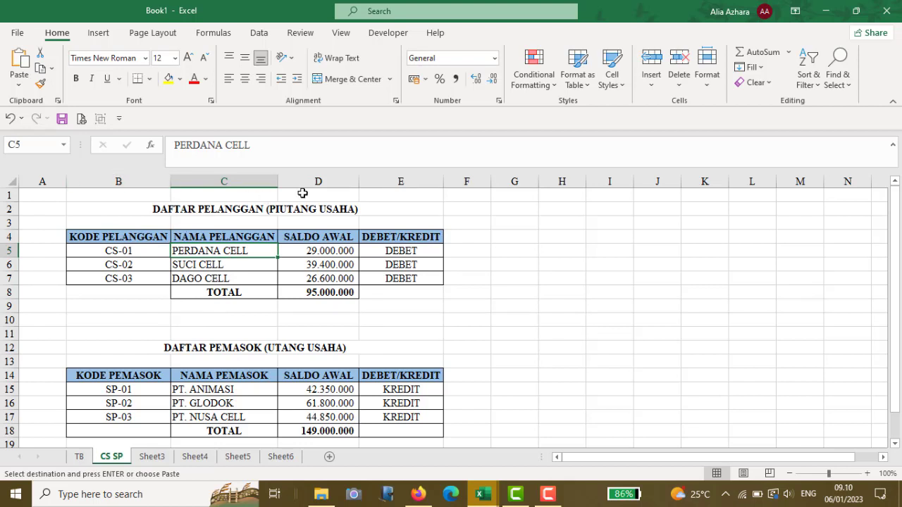
# Step: Rename Sheet3 as JU
pyautogui.click(149, 458)
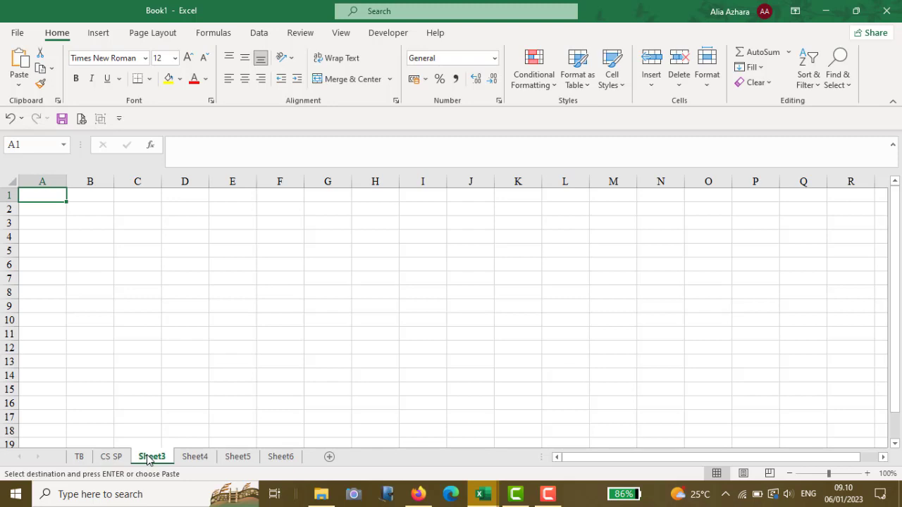
pyautogui.rightClick(148, 458)
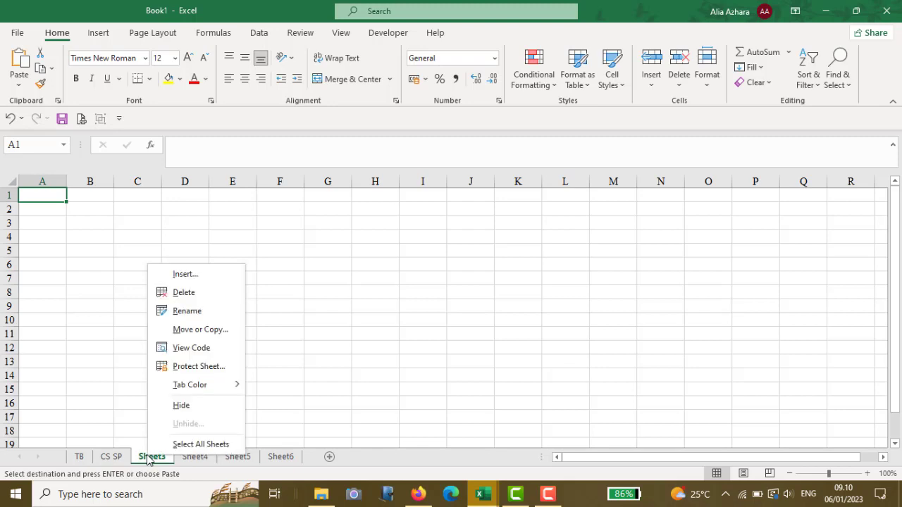
pyautogui.click(198, 313)
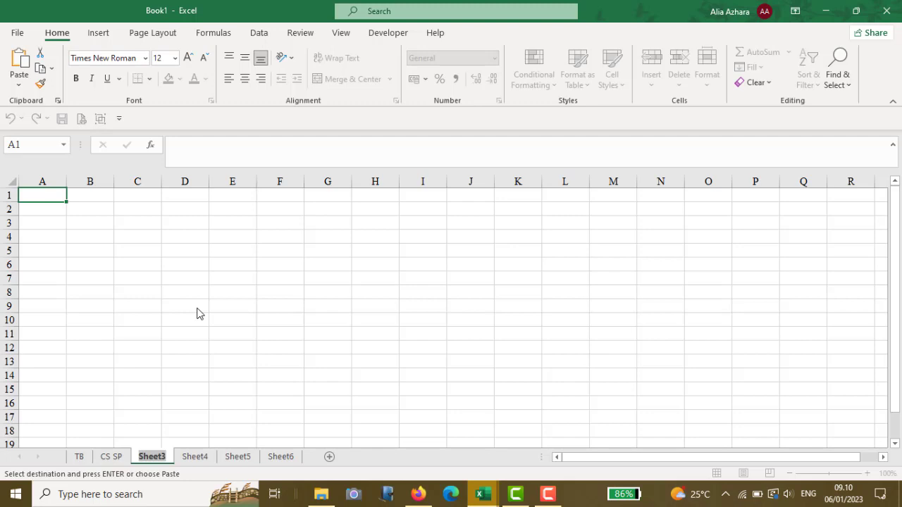
pyautogui.write('JU')
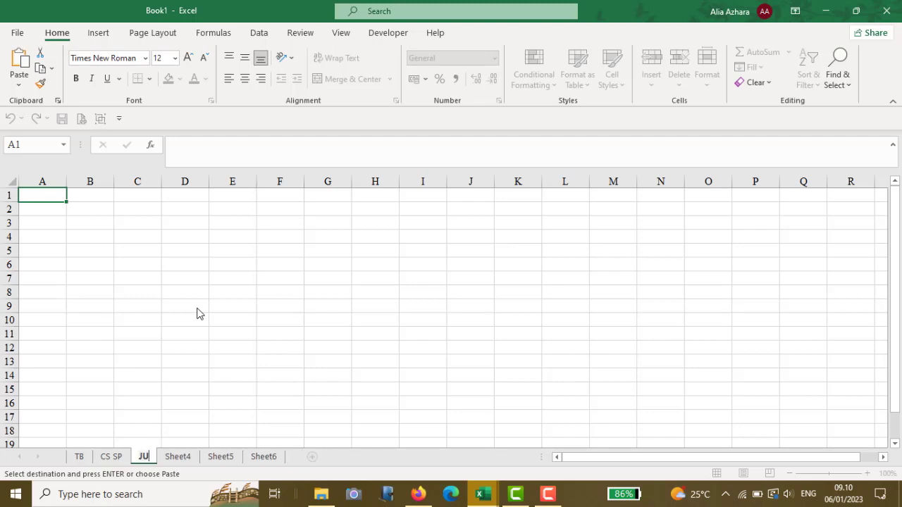
pyautogui.press('Return')
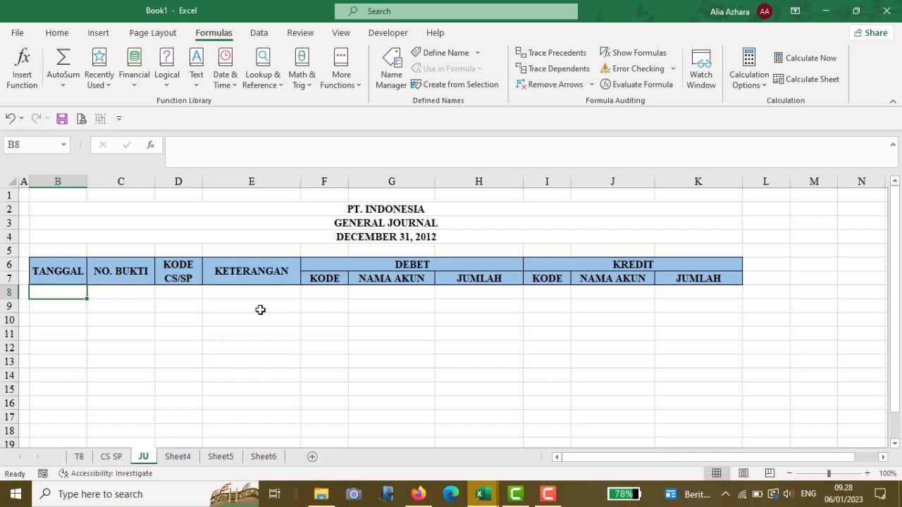
# Step: Check the codes for the journal's KODE CS/SP column on the CS SP sheet and return to the JU sheet
pyautogui.click(186, 294)
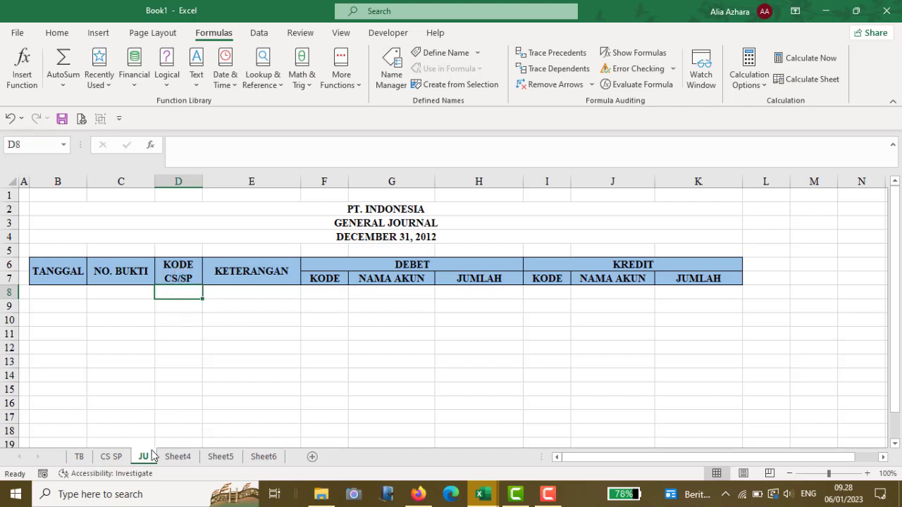
pyautogui.click(107, 458)
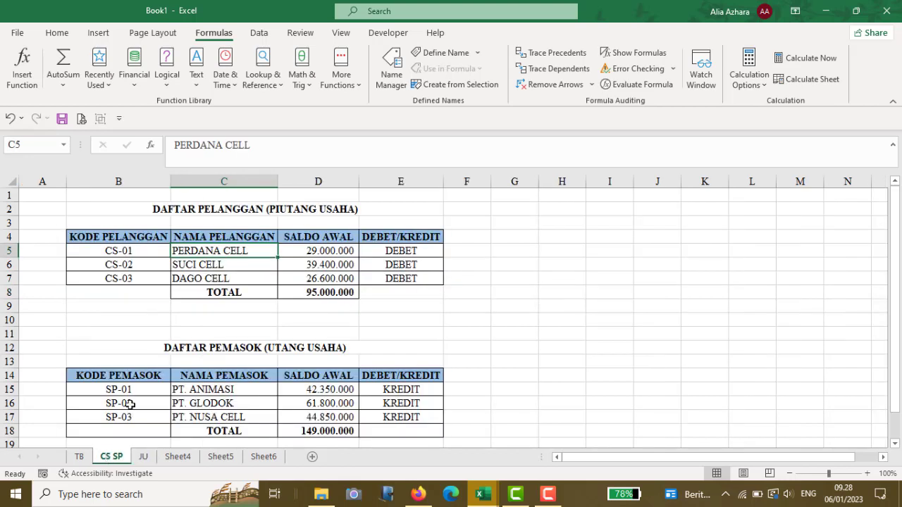
pyautogui.click(137, 250)
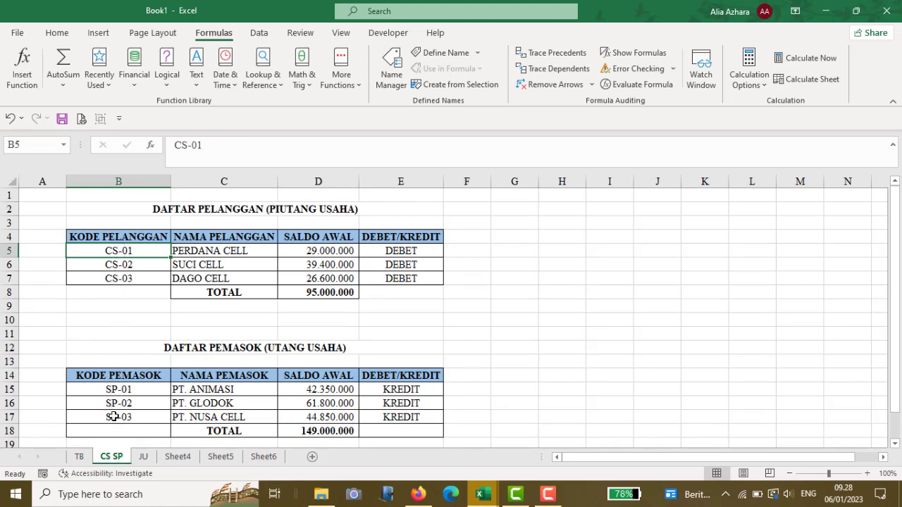
pyautogui.click(143, 456)
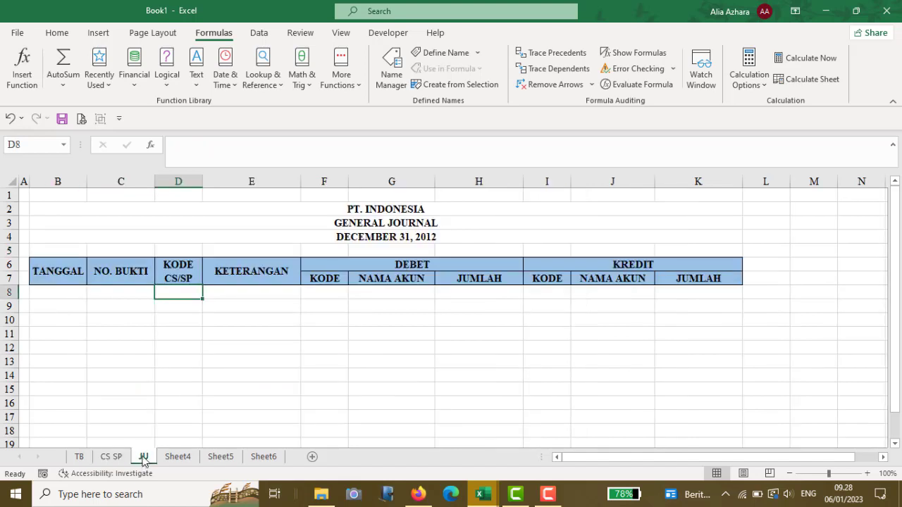
# Step: Add list validation to the journal's KODE CS/SP cell D8 with source CS-01;CS-02;CS-03;SP-01;SP-02;SP-03, and check its choices
pyautogui.click(259, 32)
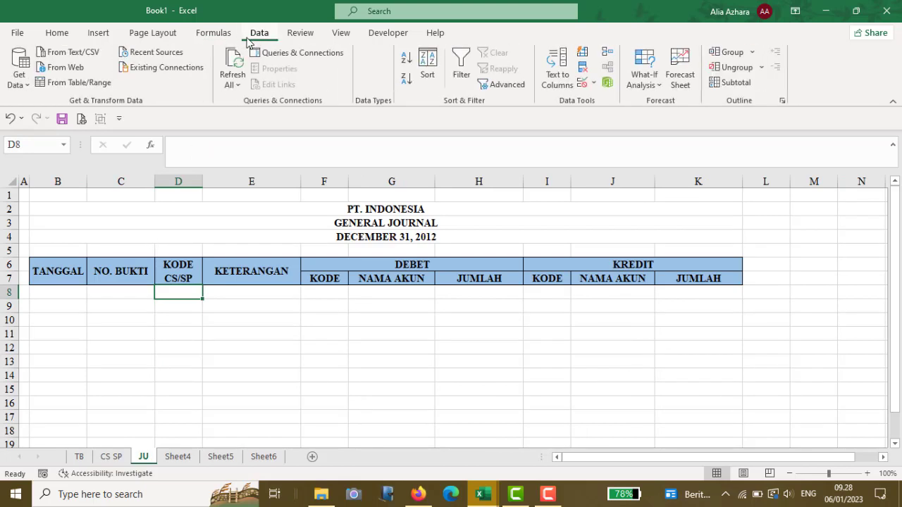
pyautogui.click(594, 83)
pyautogui.click(590, 106)
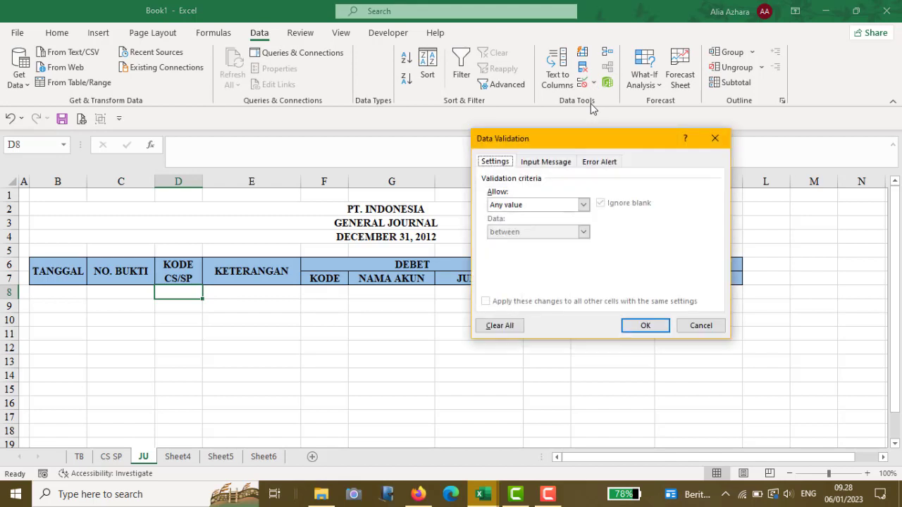
pyautogui.click(557, 206)
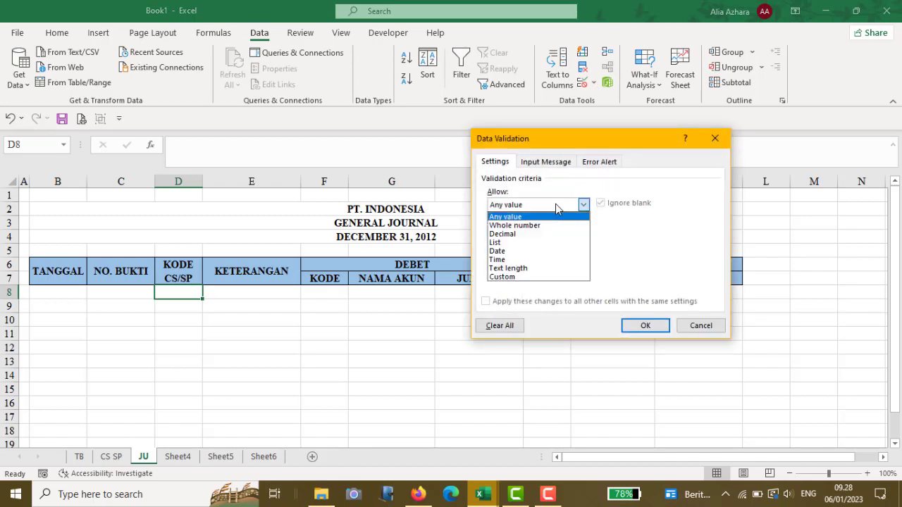
pyautogui.click(540, 243)
pyautogui.click(520, 260)
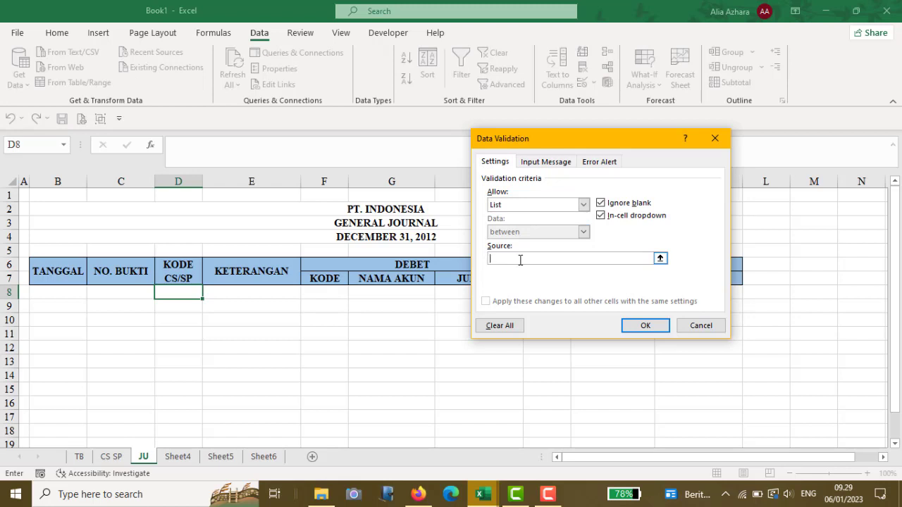
pyautogui.press('capslock')
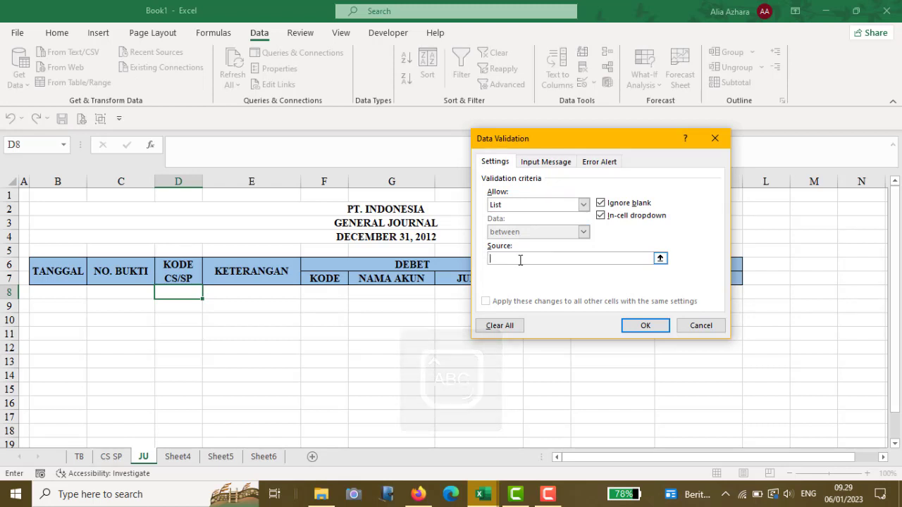
pyautogui.write('CS-01')
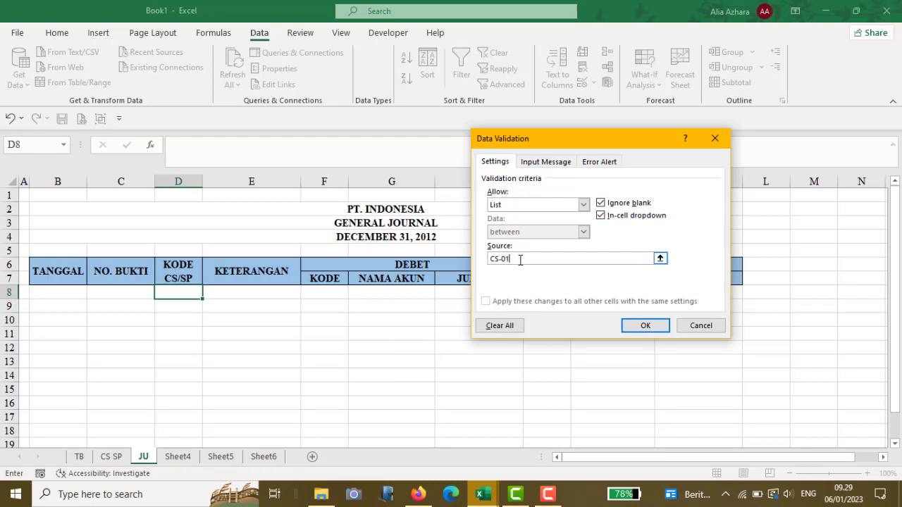
pyautogui.write(';CS-02;CS-03;SP-01;SP-02;SP-03')
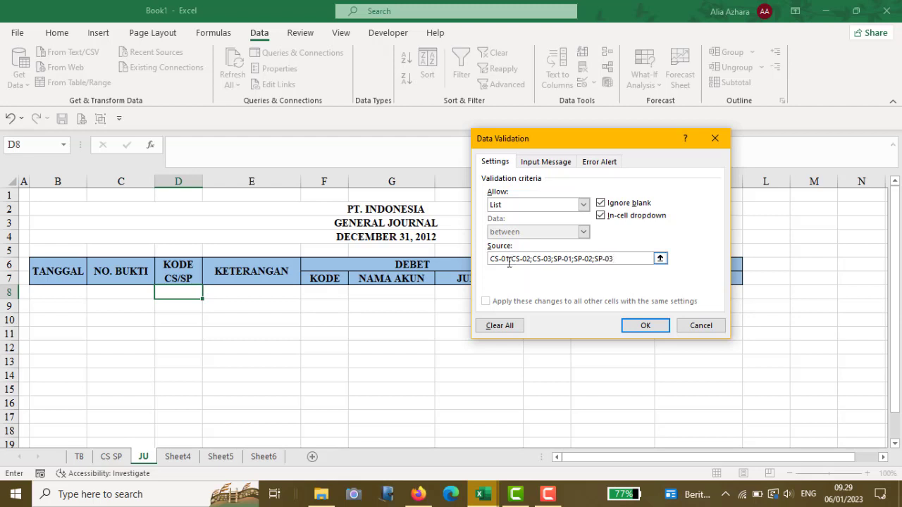
pyautogui.click(644, 327)
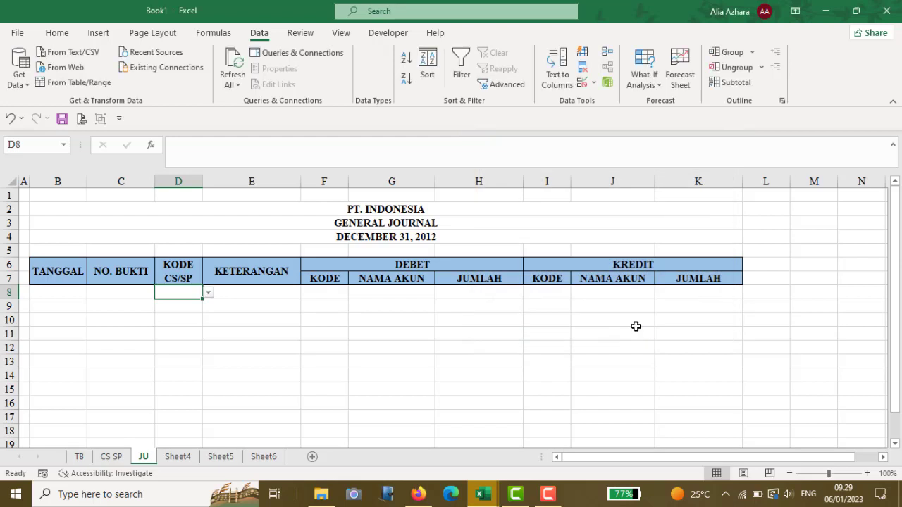
pyautogui.click(208, 292)
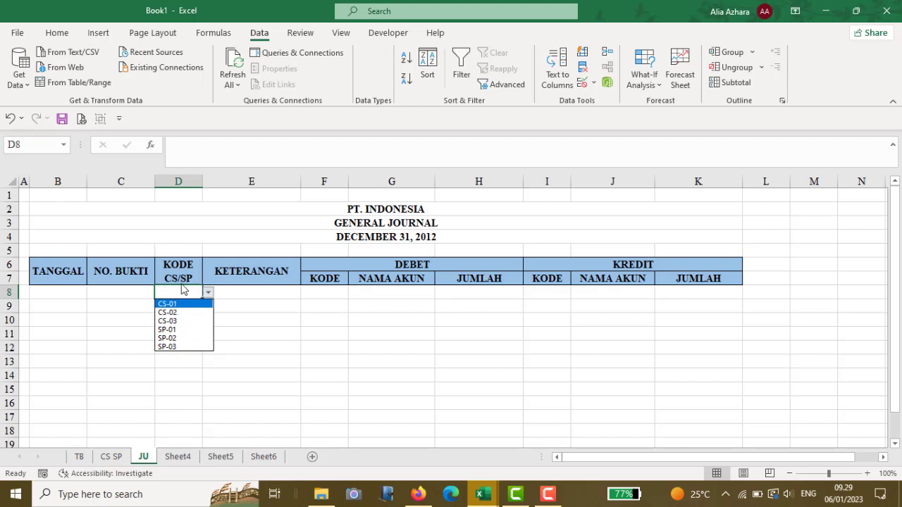
pyautogui.click(189, 297)
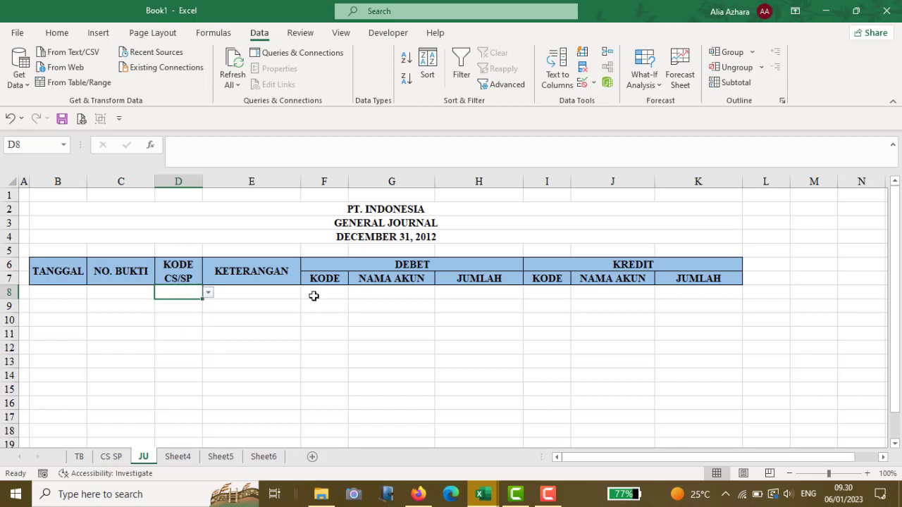
# Step: Name the trial balance range B7:E52 on the TB sheet NSAWAL
pyautogui.click(375, 295)
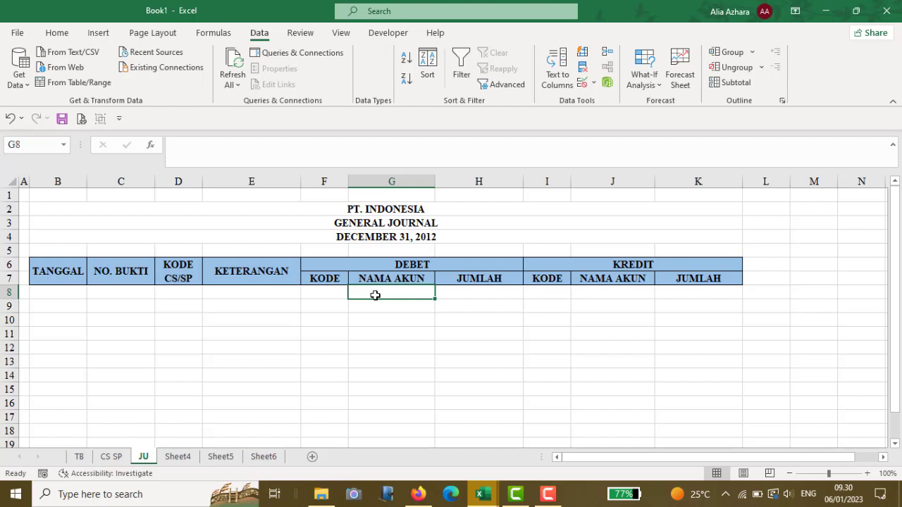
pyautogui.click(80, 457)
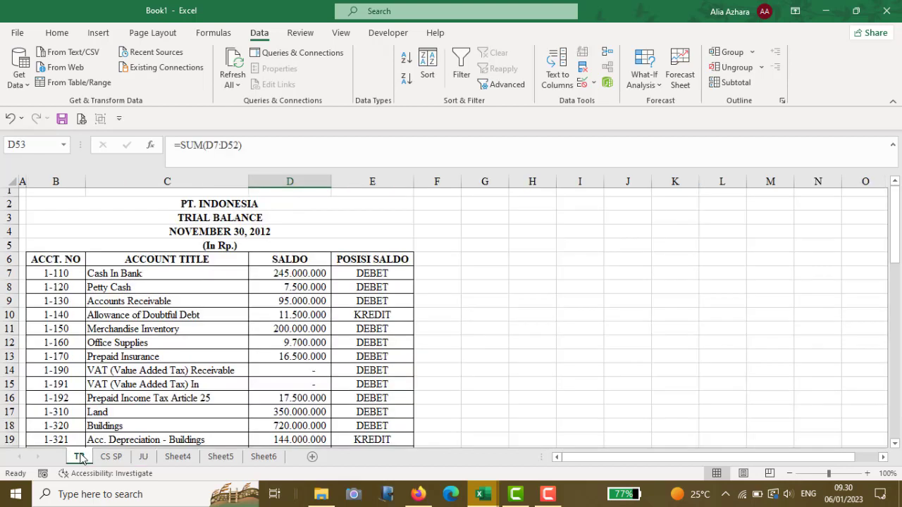
pyautogui.click(69, 274)
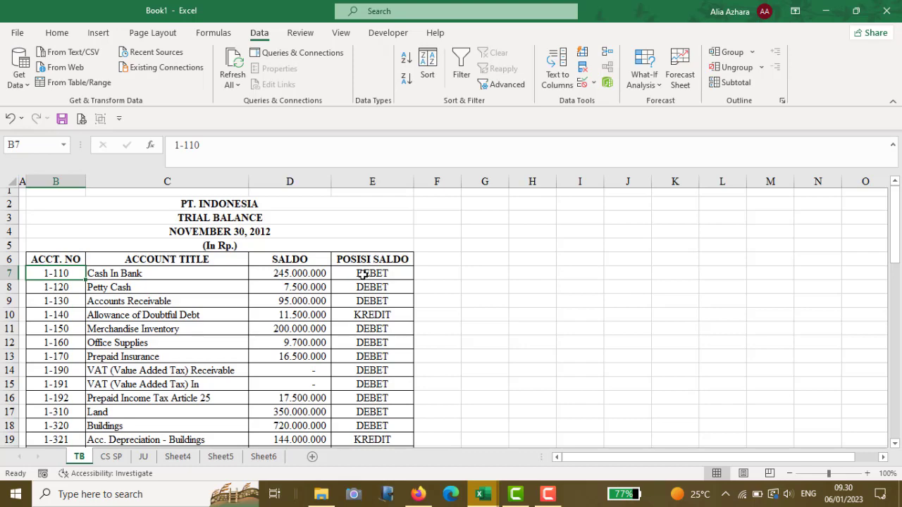
pyautogui.click(894, 391)
pyautogui.click(897, 412)
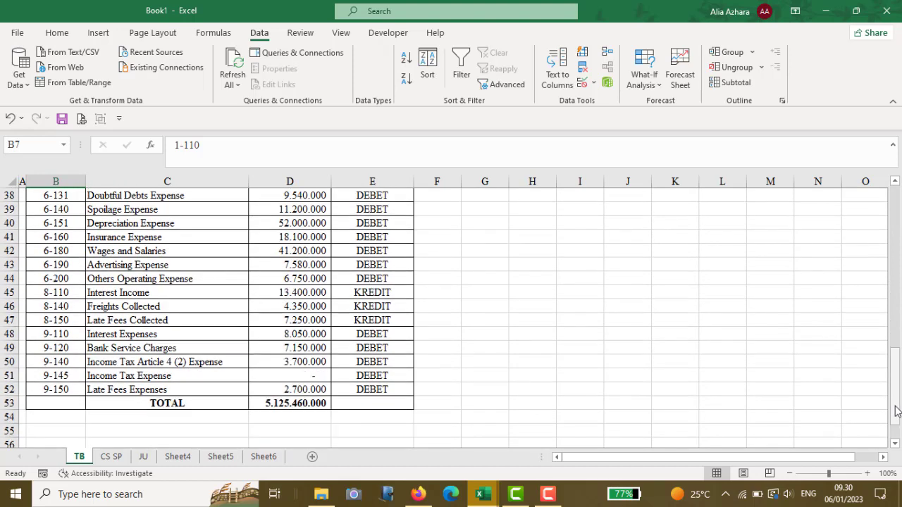
pyautogui.keyDown('shift'); pyautogui.click(356, 390); pyautogui.keyUp('shift')
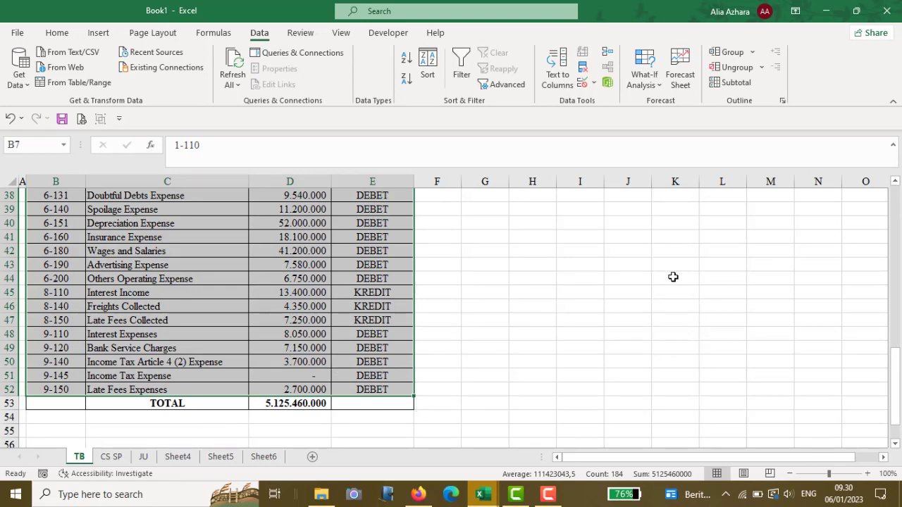
pyautogui.click(898, 201)
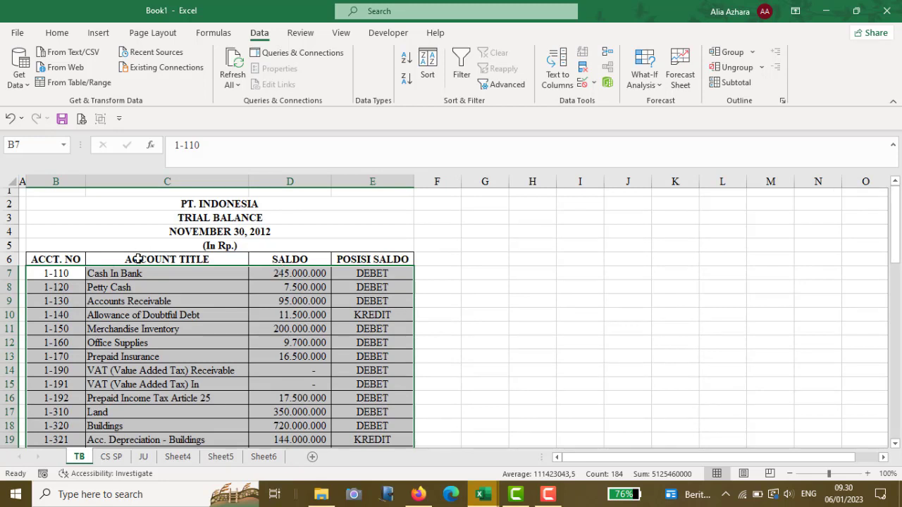
pyautogui.click(19, 143)
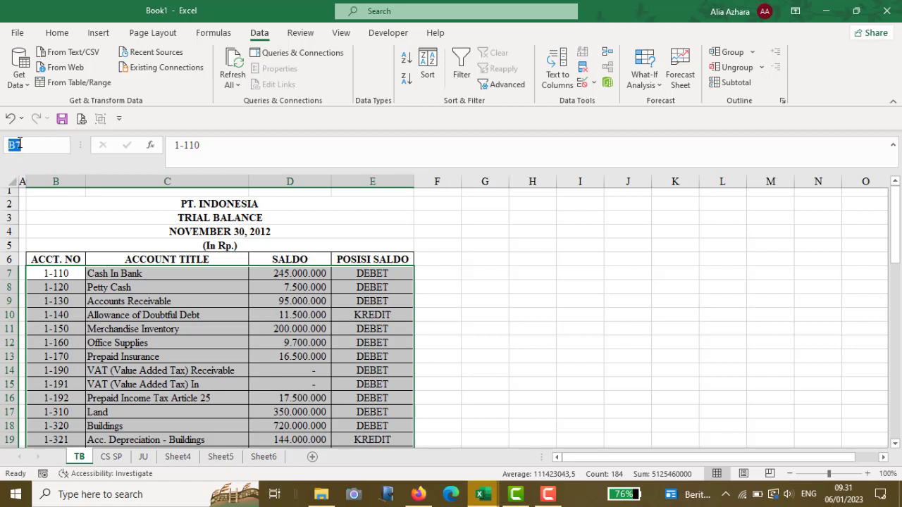
pyautogui.write('NSAWAL')
pyautogui.press('Return')
pyautogui.click(134, 229)
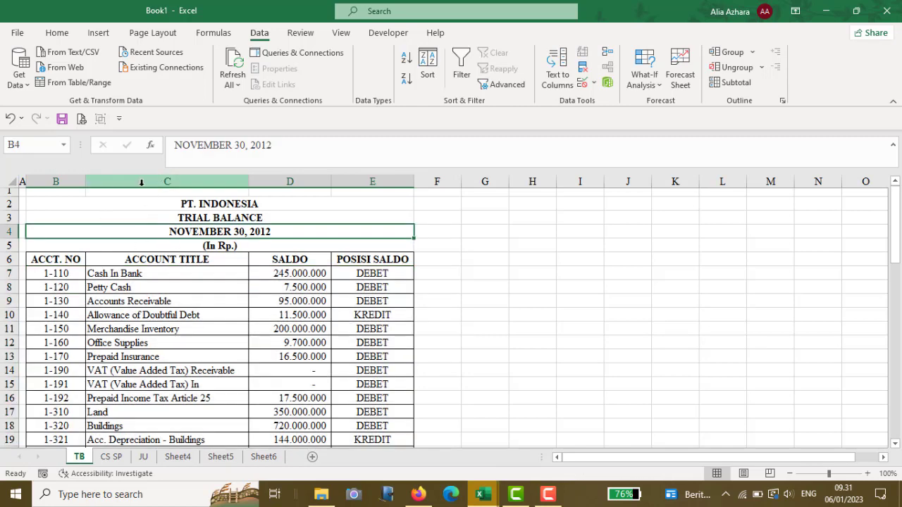
# Step: Enter =VLOOKUP(F8;NSAWAL;2) in cell G8 of the JU sheet to look up the DEBET account name
pyautogui.click(133, 275)
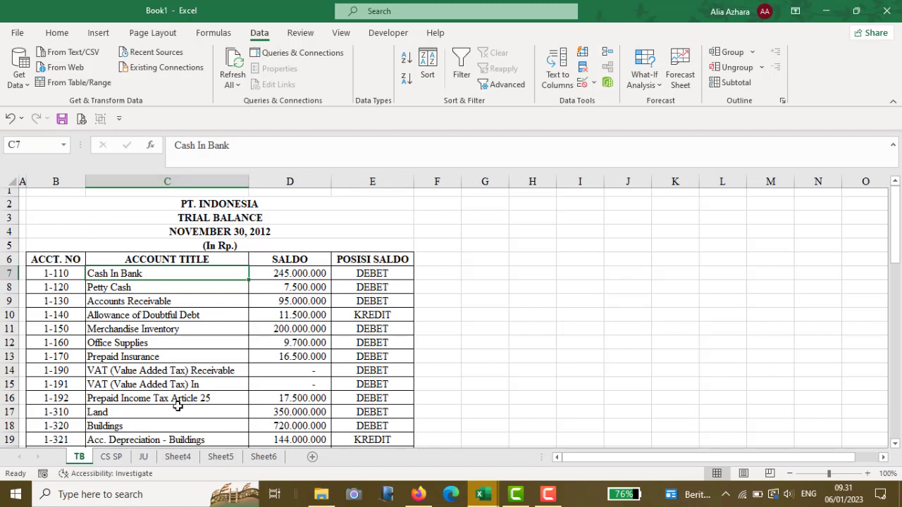
pyautogui.click(129, 181)
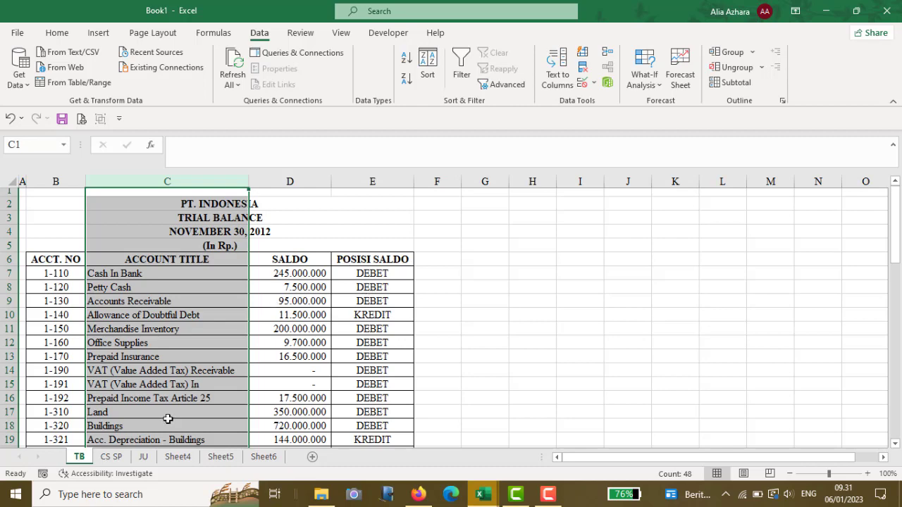
pyautogui.click(144, 459)
pyautogui.write('=')
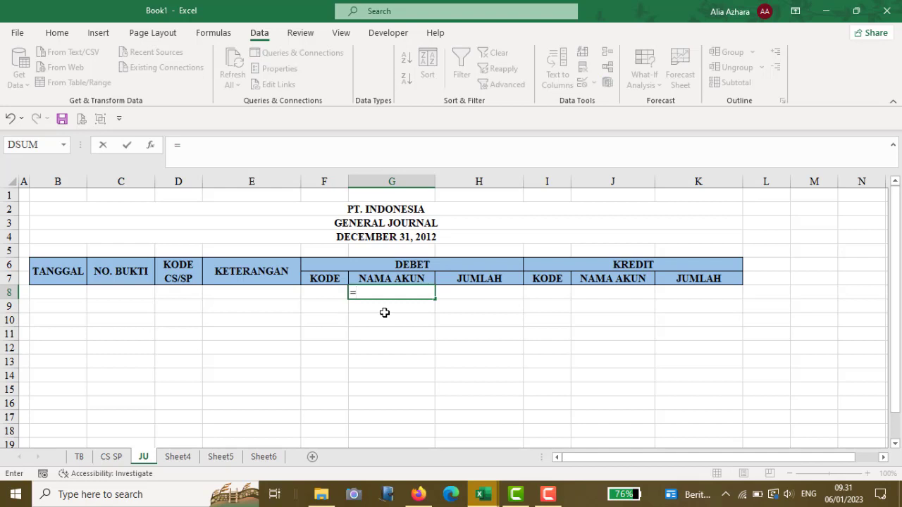
pyautogui.write('VLOOKUP(')
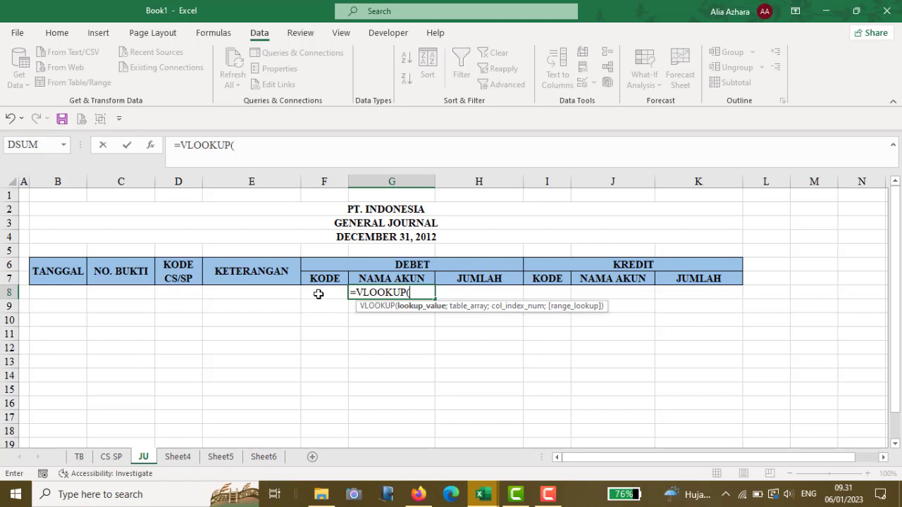
pyautogui.click(319, 294)
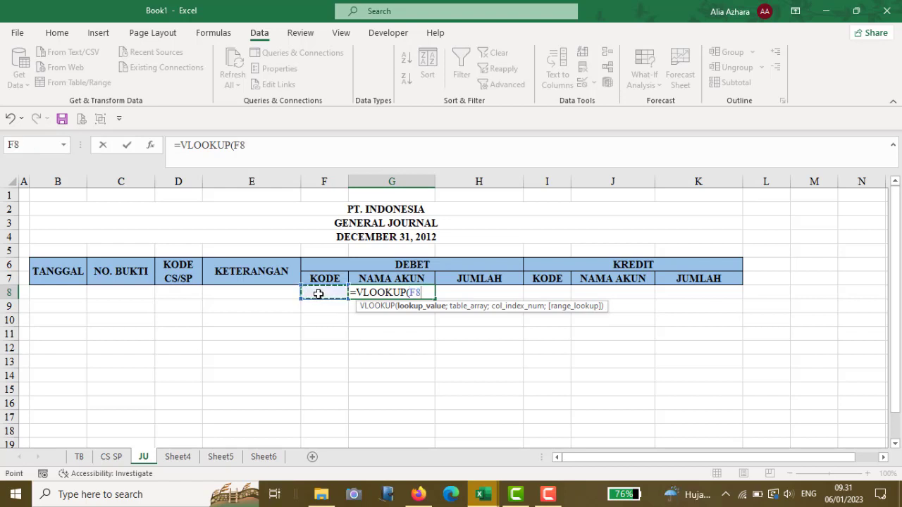
pyautogui.write(';')
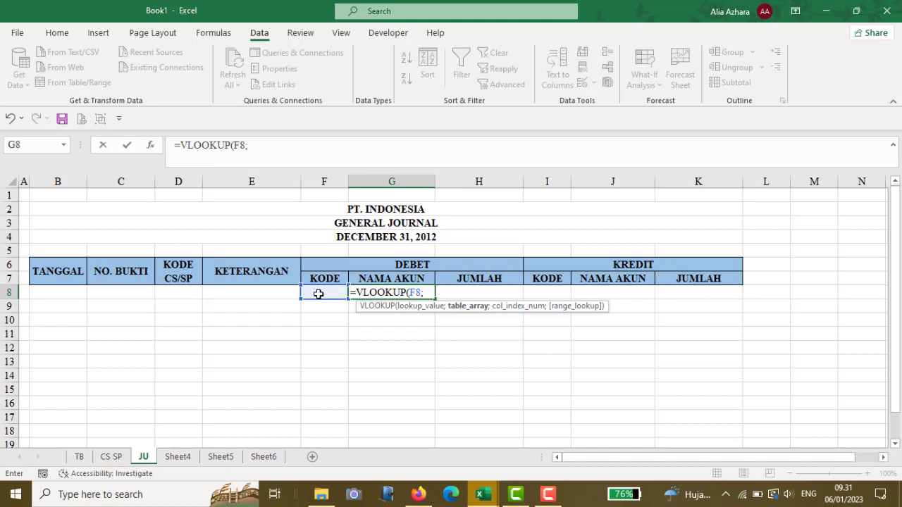
pyautogui.write('N')
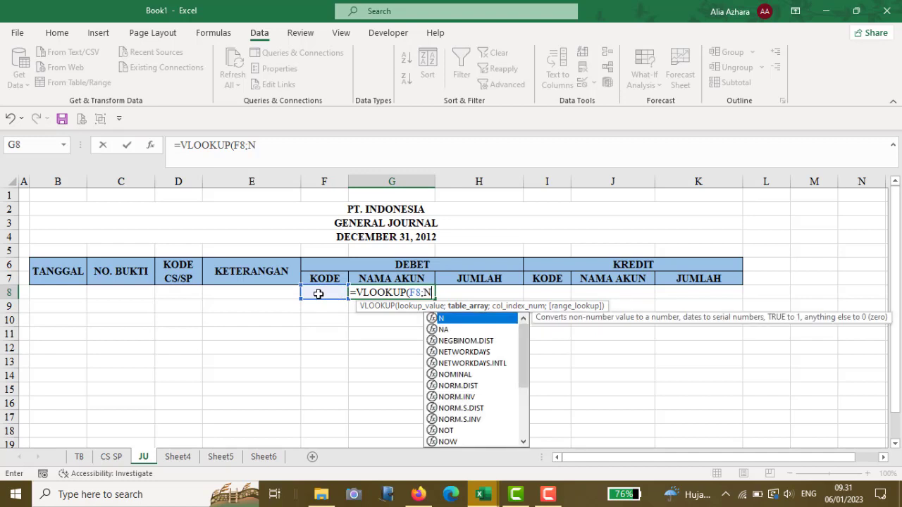
pyautogui.write('S')
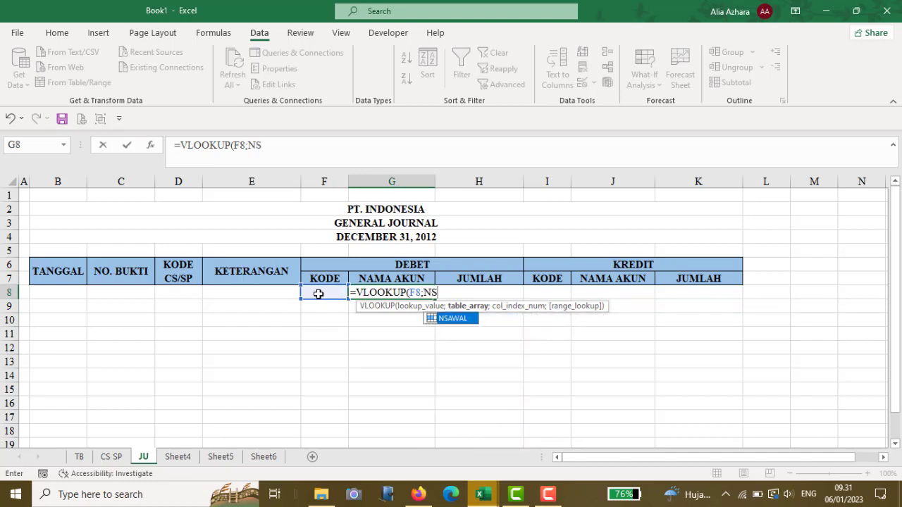
pyautogui.doubleClick(455, 319)
pyautogui.write(';')
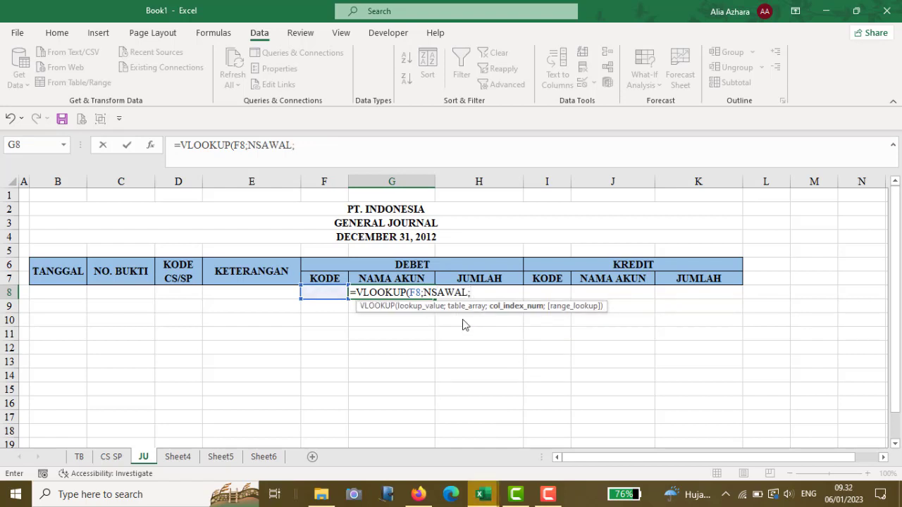
pyautogui.write('2)')
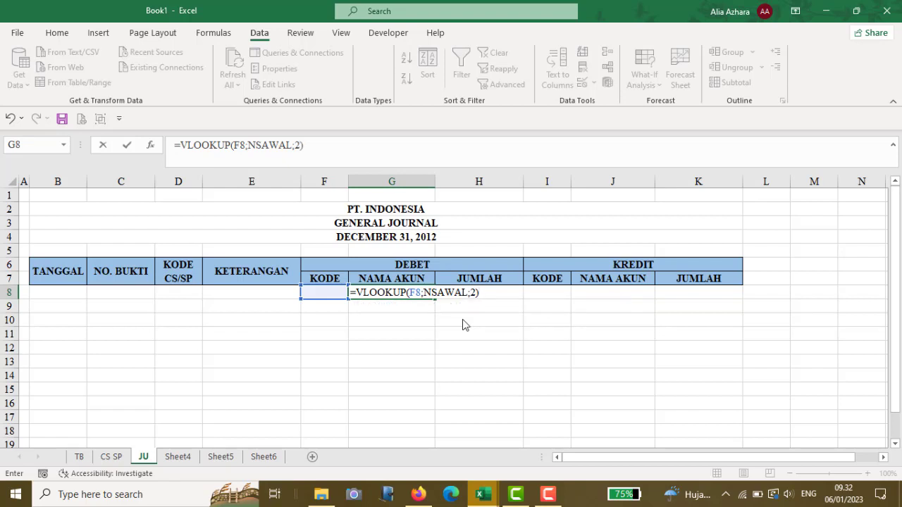
pyautogui.press('Return')
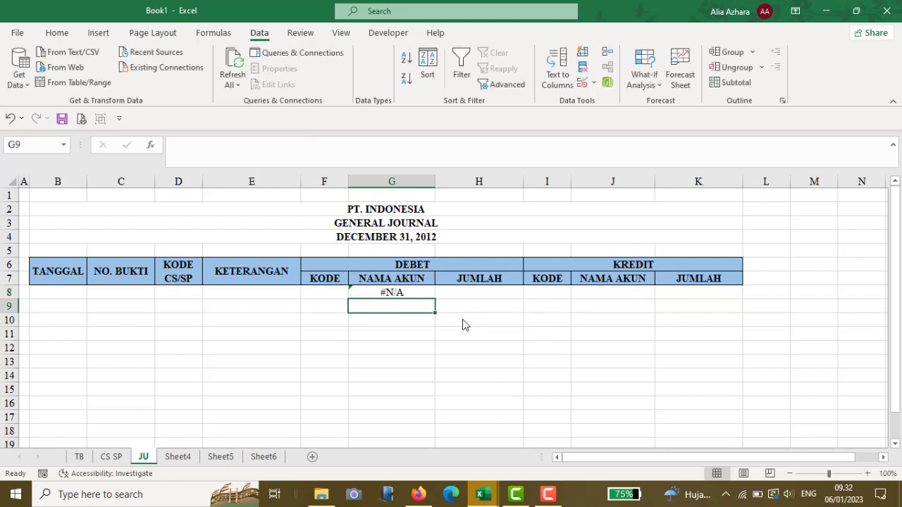
pyautogui.click(406, 292)
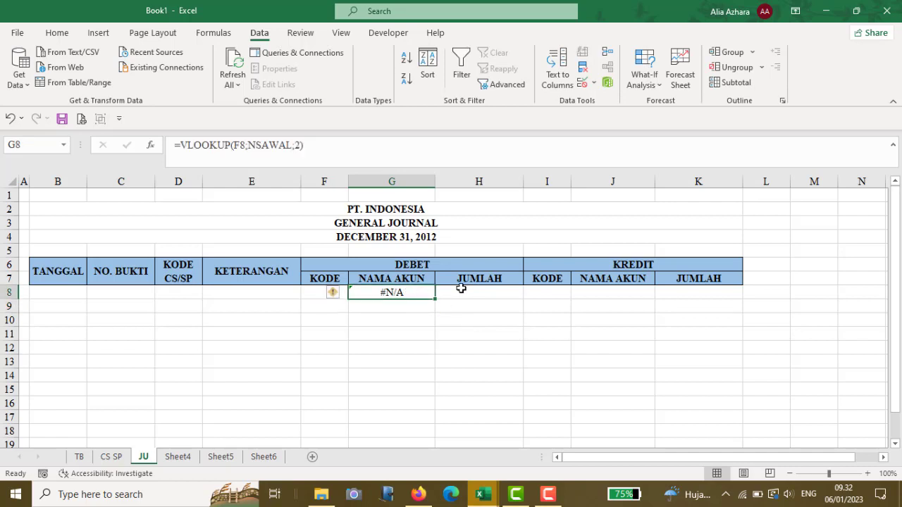
# Step: Enter =VLOOKUP(I8;NSAWAL;2) in cell J8 of the journal to look up the KREDIT account name
pyautogui.click(583, 292)
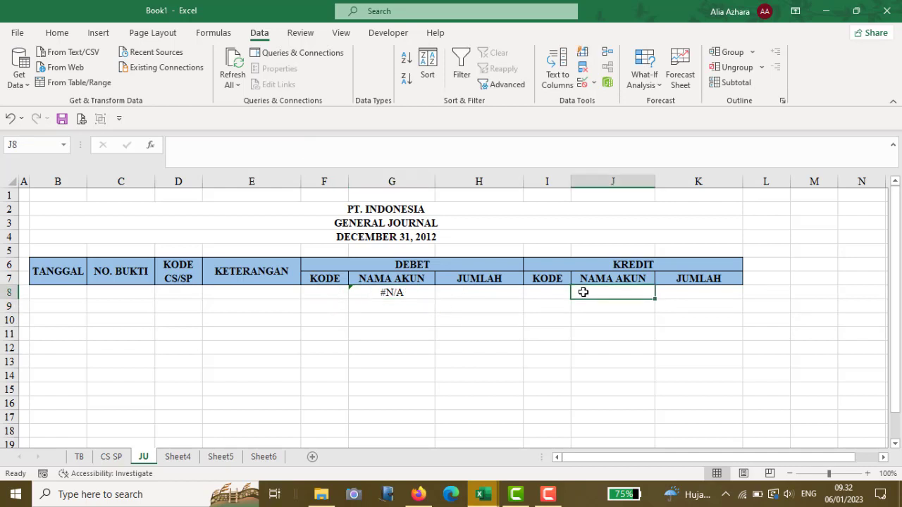
pyautogui.write('=')
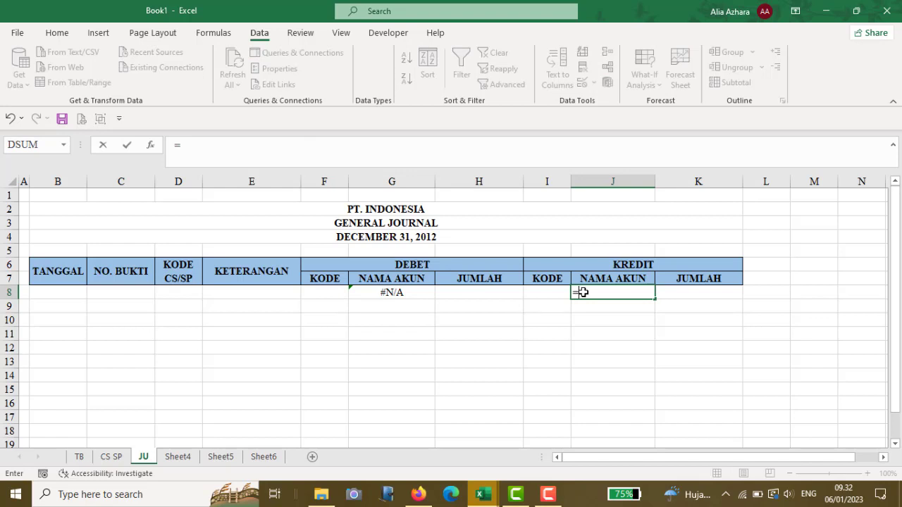
pyautogui.write('VLOOKUP')
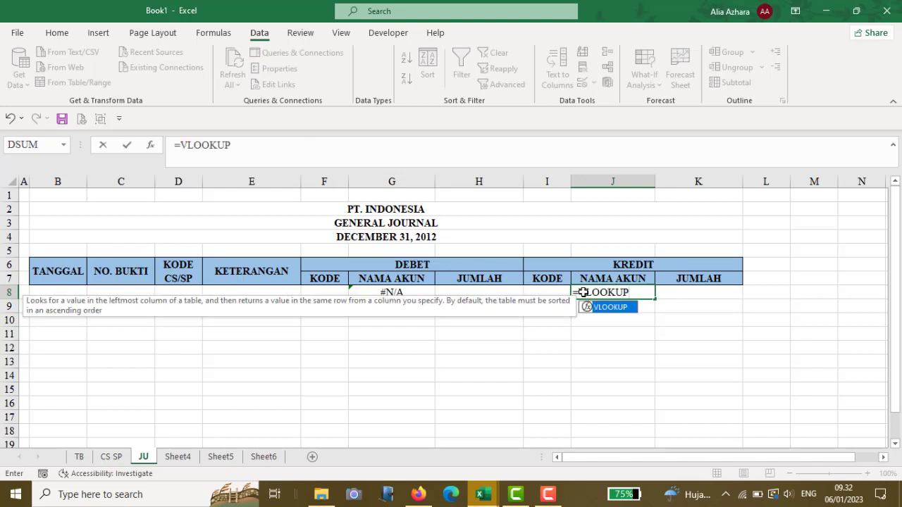
pyautogui.write('(')
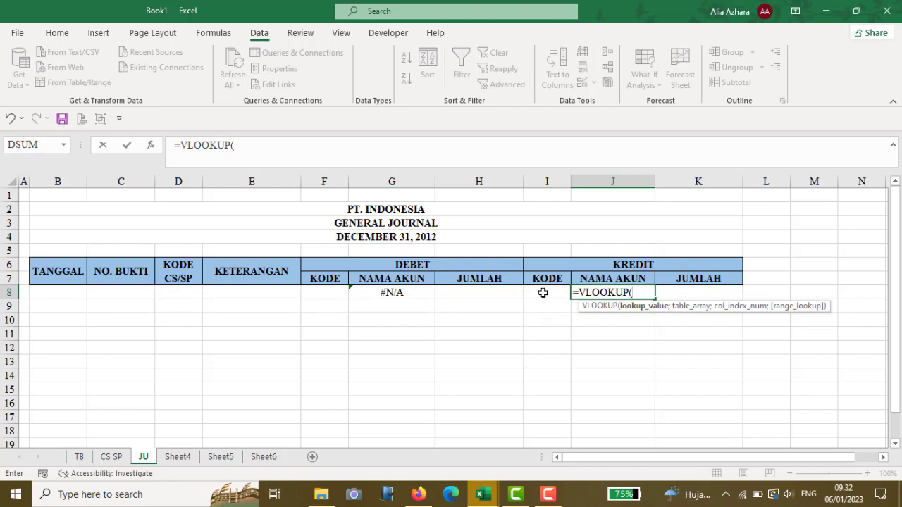
pyautogui.click(544, 292)
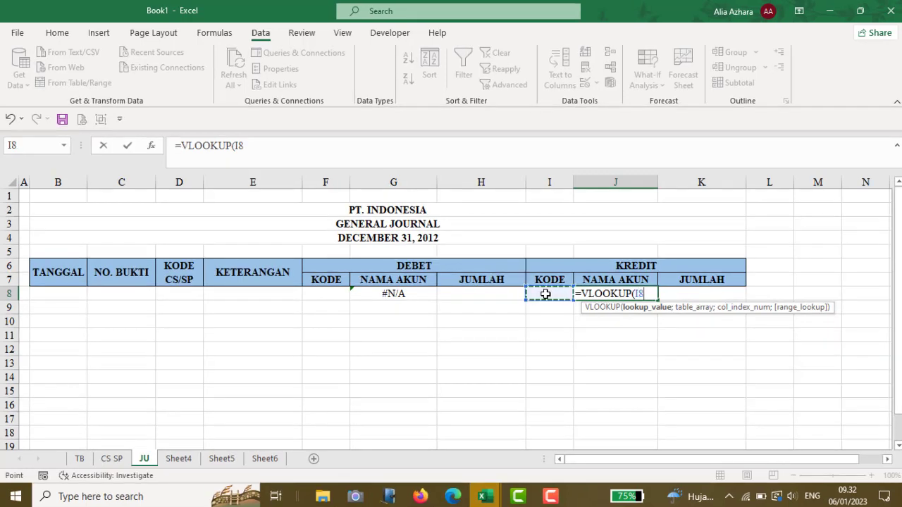
pyautogui.write(';')
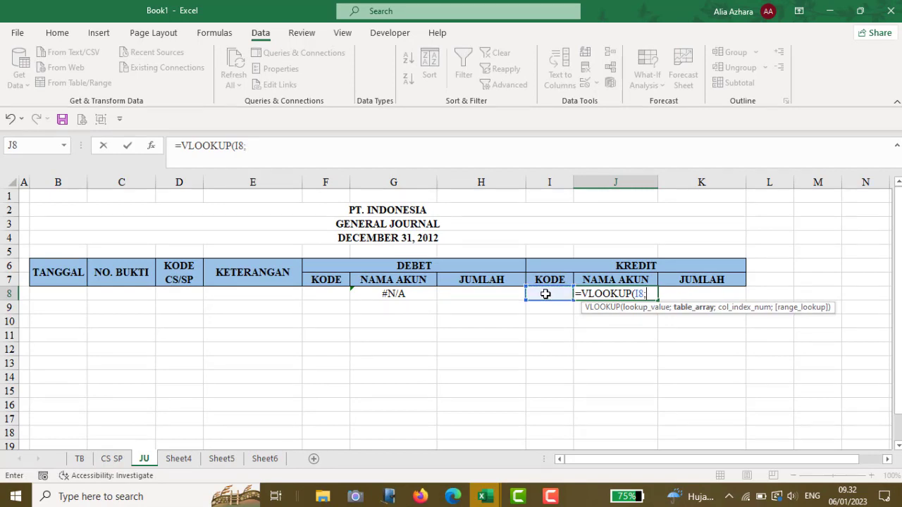
pyautogui.write('N')
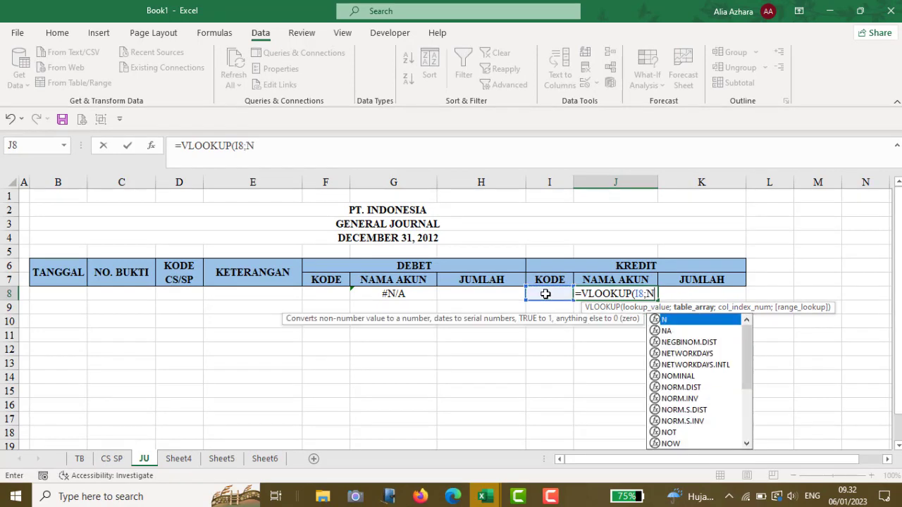
pyautogui.write('S')
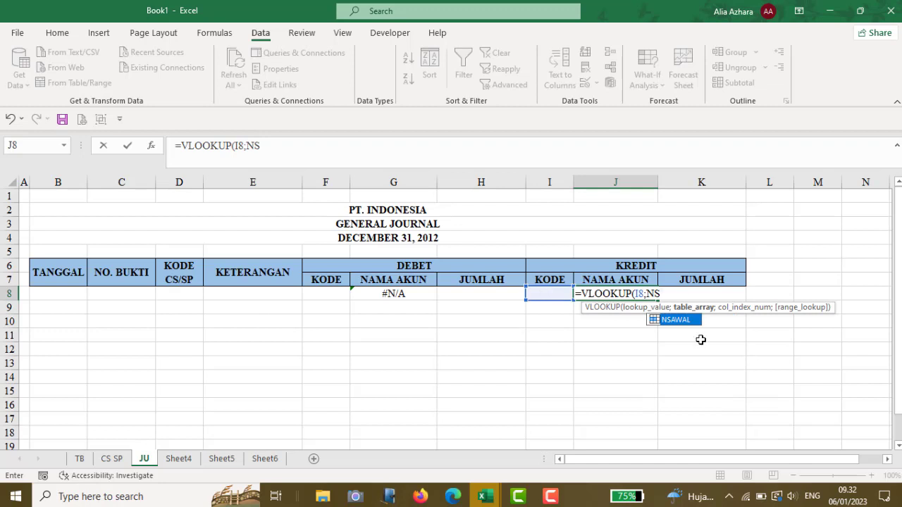
pyautogui.doubleClick(682, 321)
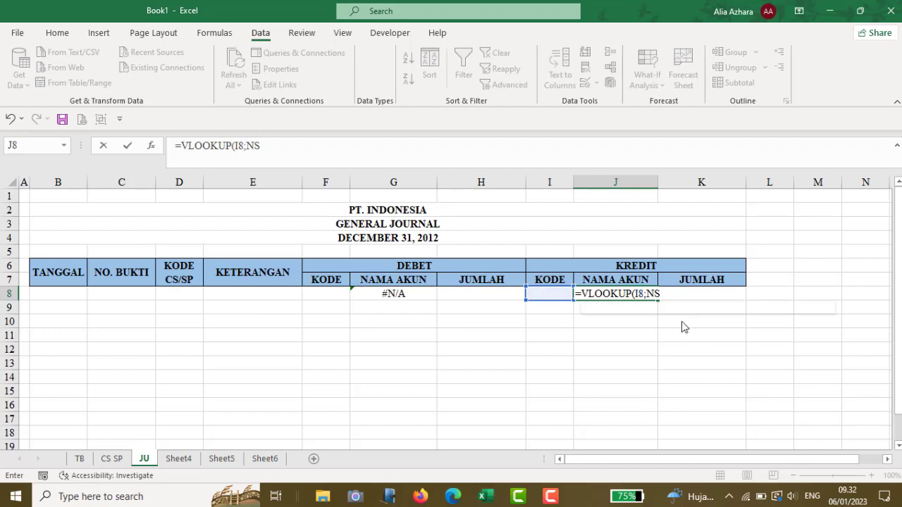
pyautogui.write(';')
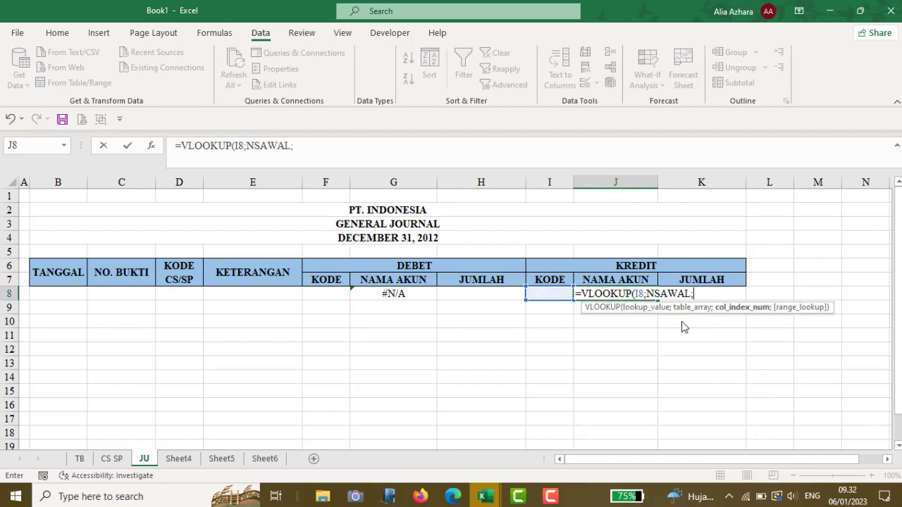
pyautogui.write('2)')
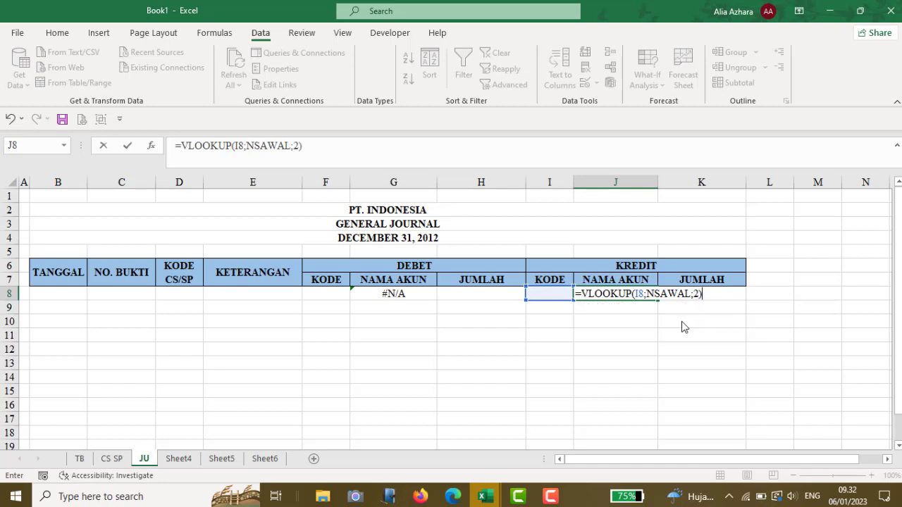
pyautogui.press('Return')
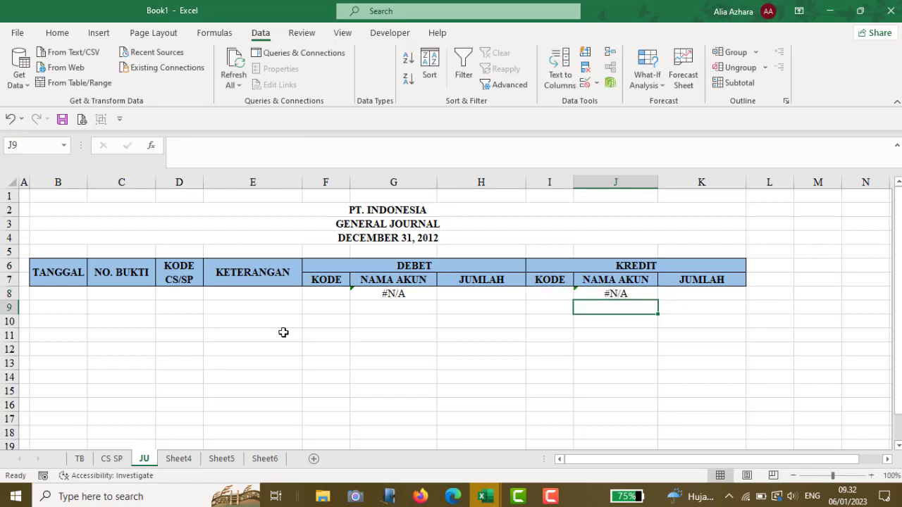
pyautogui.click(63, 181)
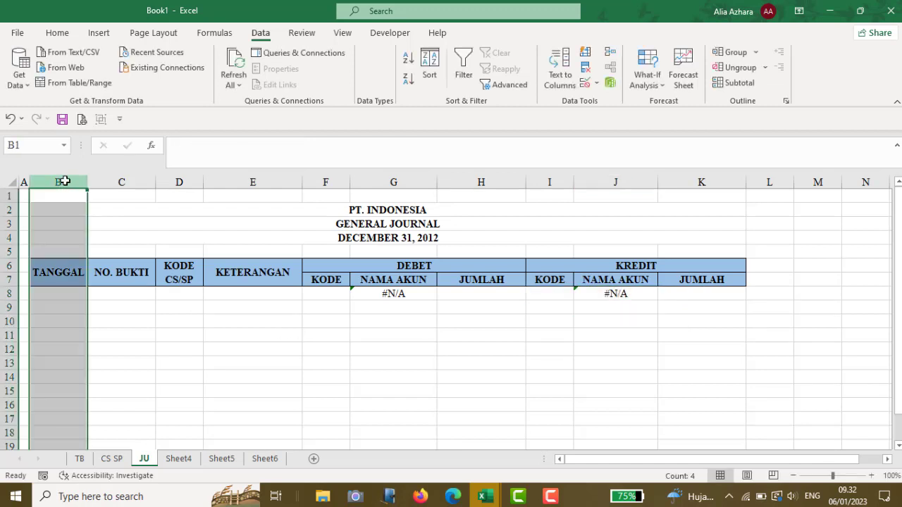
pyautogui.click(123, 182)
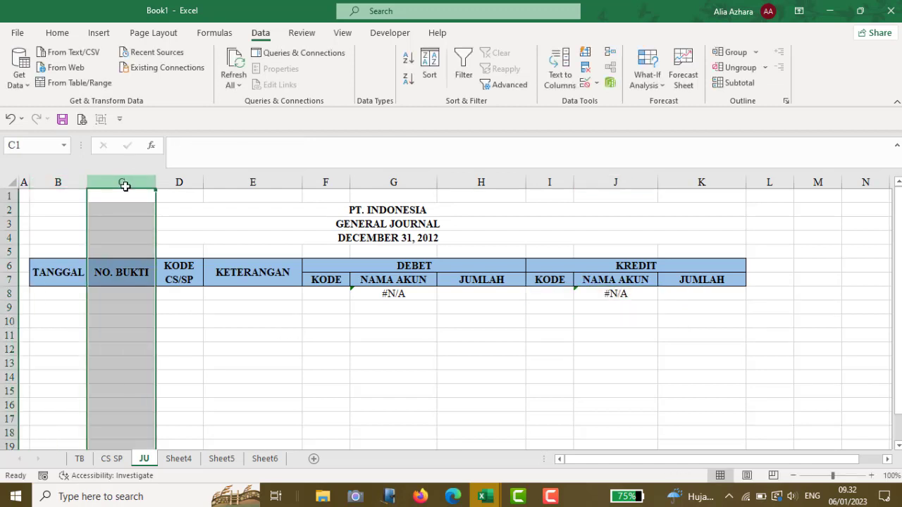
pyautogui.click(217, 181)
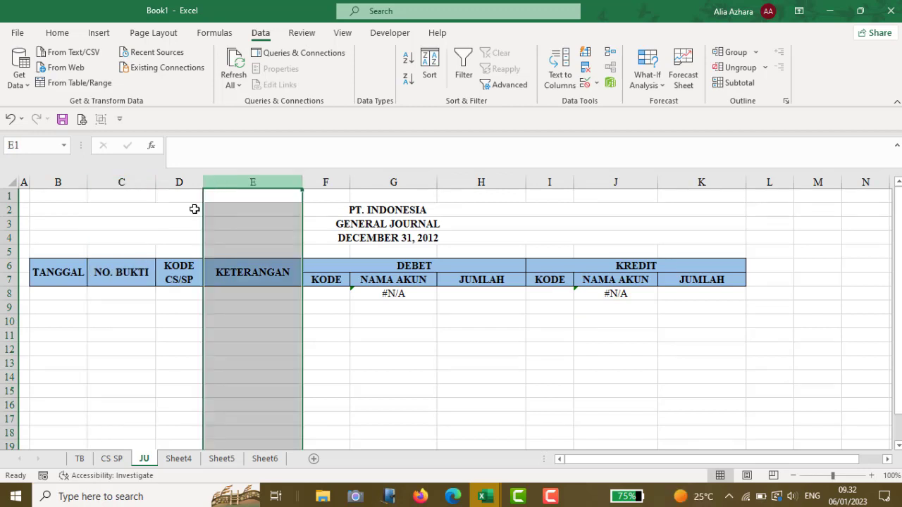
pyautogui.click(244, 293)
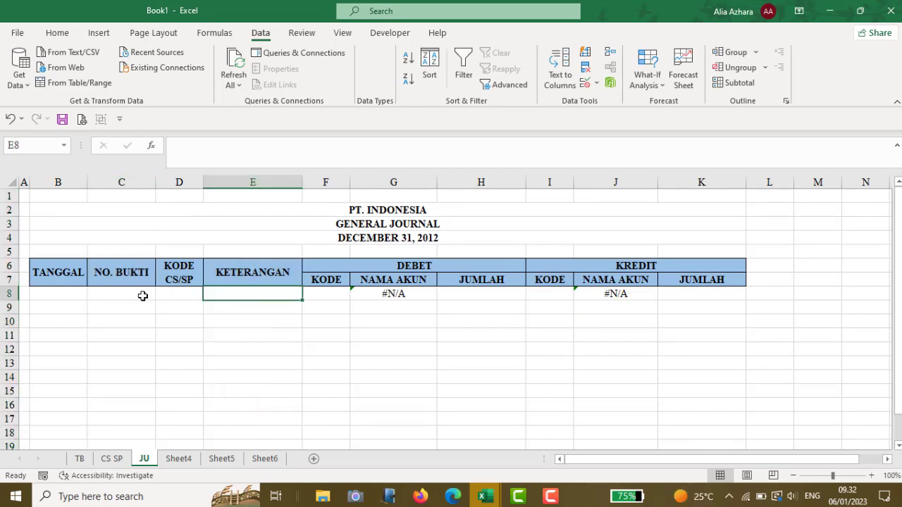
# Step: Fill journal row B8:K8 down through row 44 and check the copied validation in the KODE CS/SP column
pyautogui.click(71, 295)
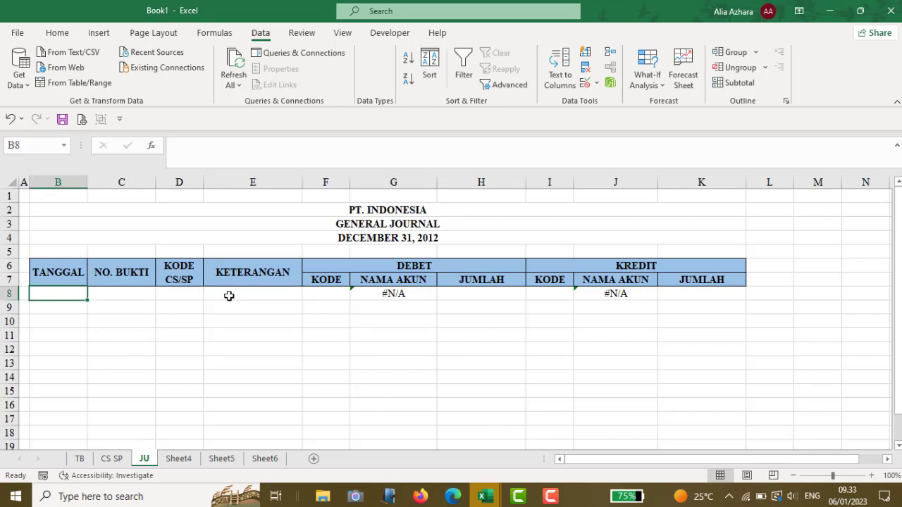
pyautogui.keyDown('shift'); pyautogui.click(686, 292); pyautogui.keyUp('shift')
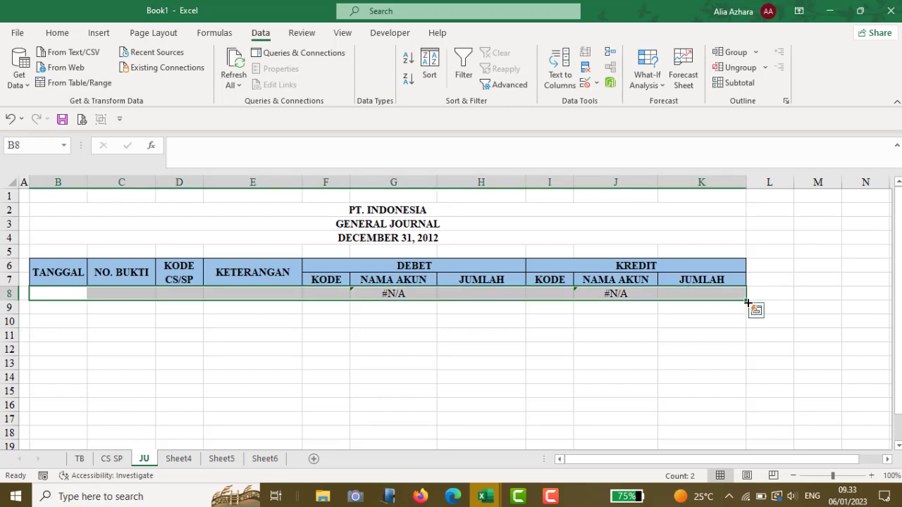
pyautogui.moveTo(747, 300)
pyautogui.mouseDown()
pyautogui.moveTo(740, 461)
pyautogui.moveTo(726, 475)
pyautogui.moveTo(711, 221)
pyautogui.mouseUp()
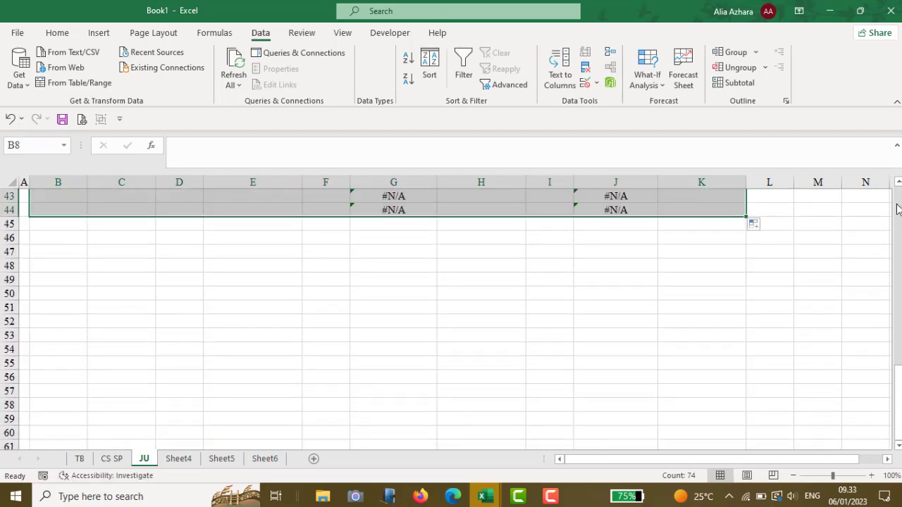
pyautogui.scroll(6, 452, 317)
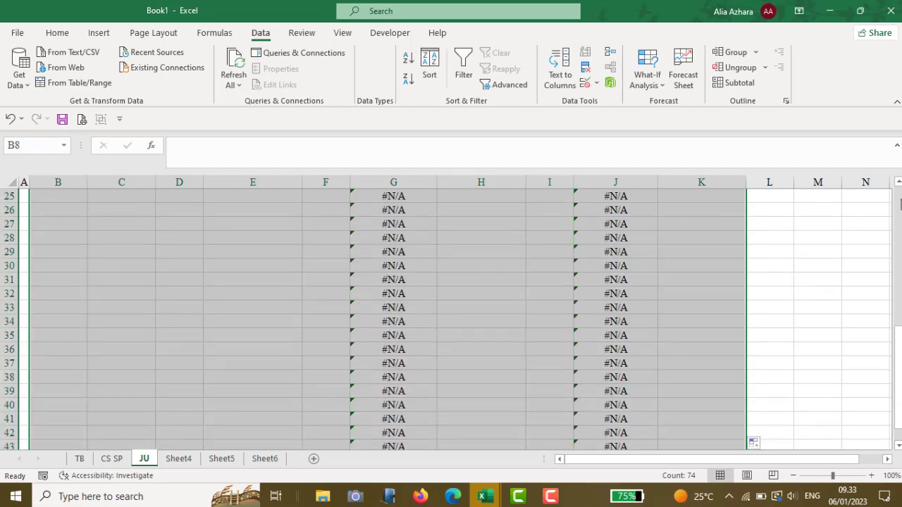
pyautogui.scroll(6, 388, 318)
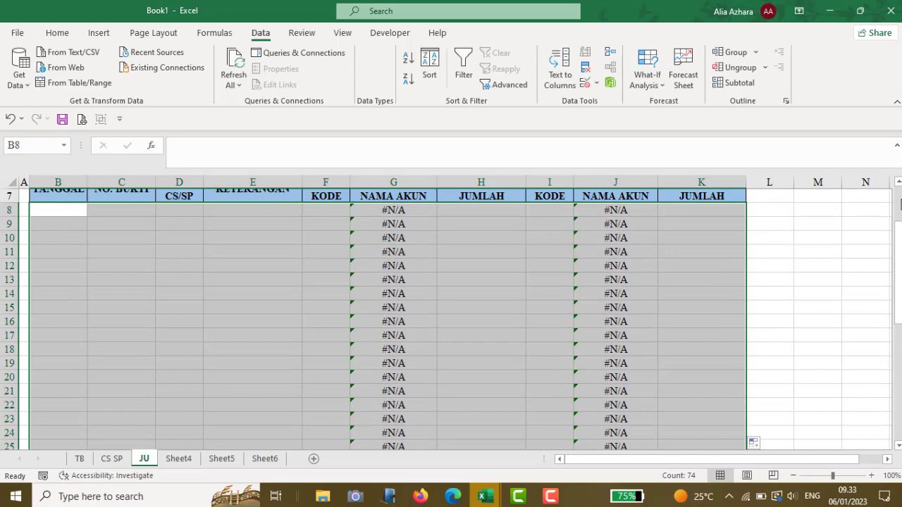
pyautogui.scroll(2, 881, 211)
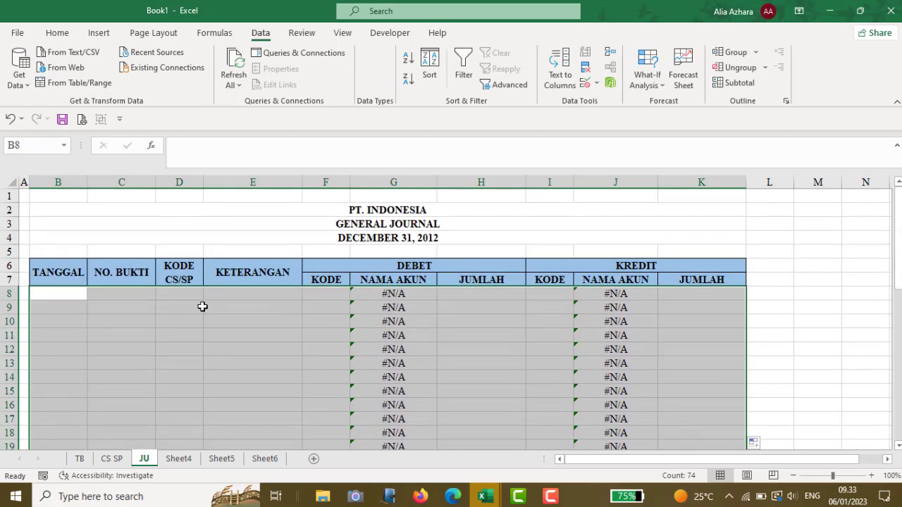
pyautogui.click(197, 306)
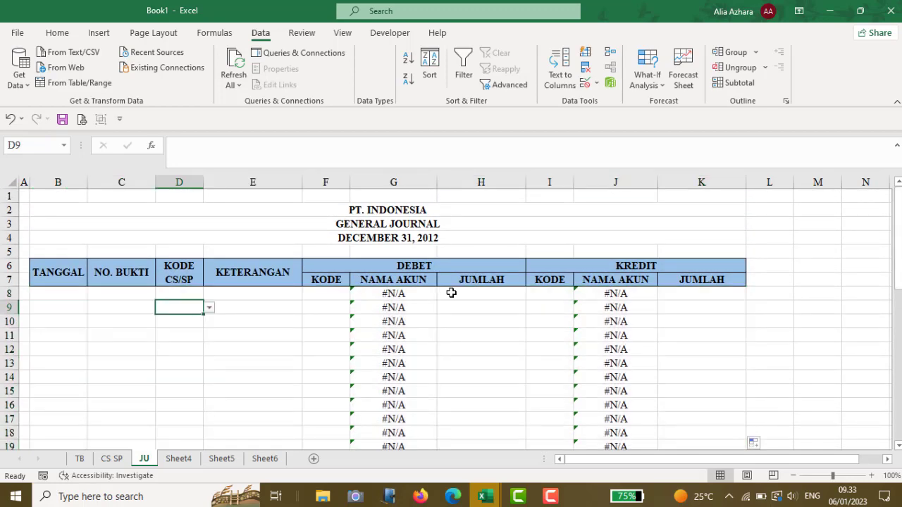
pyautogui.click(184, 295)
pyautogui.press('Down')
pyautogui.press('Down')
# Step: Switch to Firefox to read the first cash receipt document in PT INDONESIA.pdf, and return to the Book1 workbook in Excel at cell B8
pyautogui.click(66, 289)
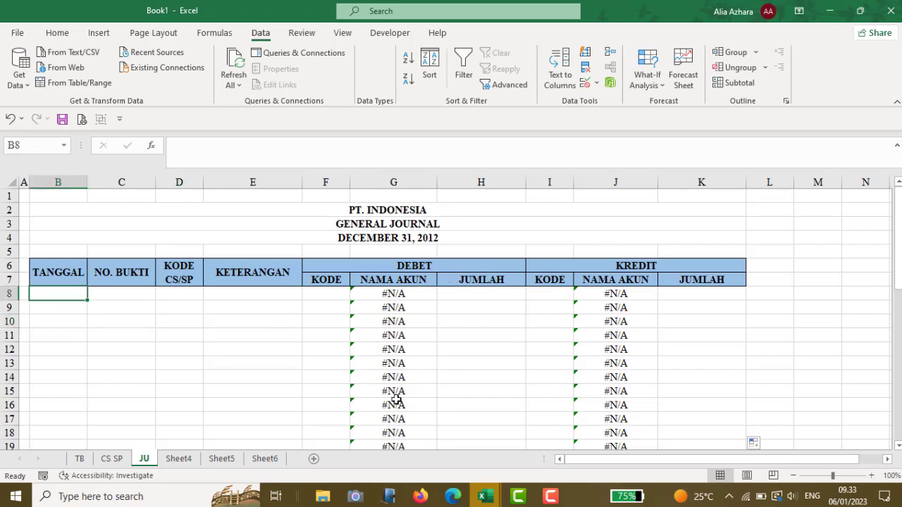
pyautogui.moveTo(421, 497)
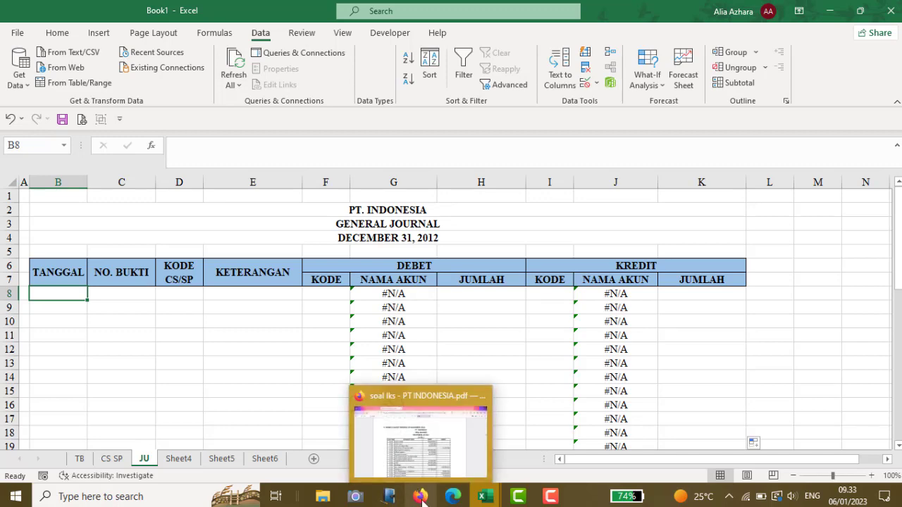
pyautogui.click(422, 497)
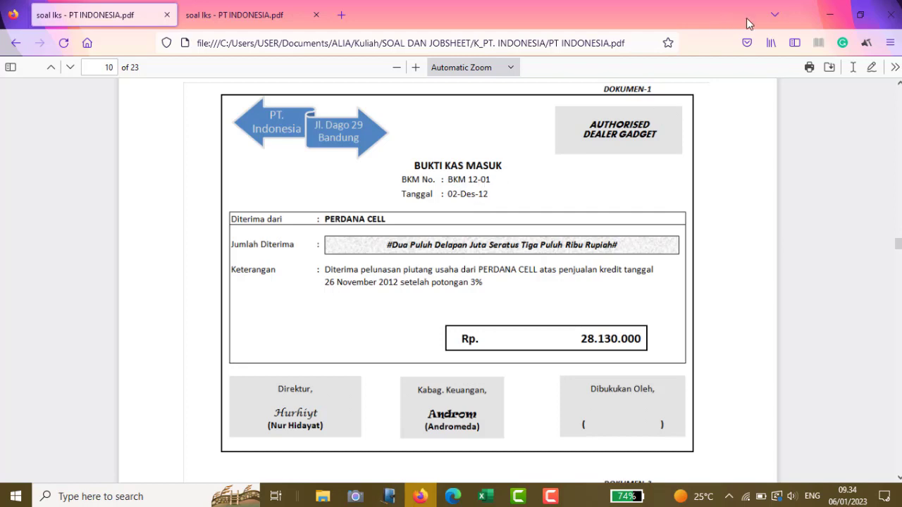
pyautogui.moveTo(485, 497)
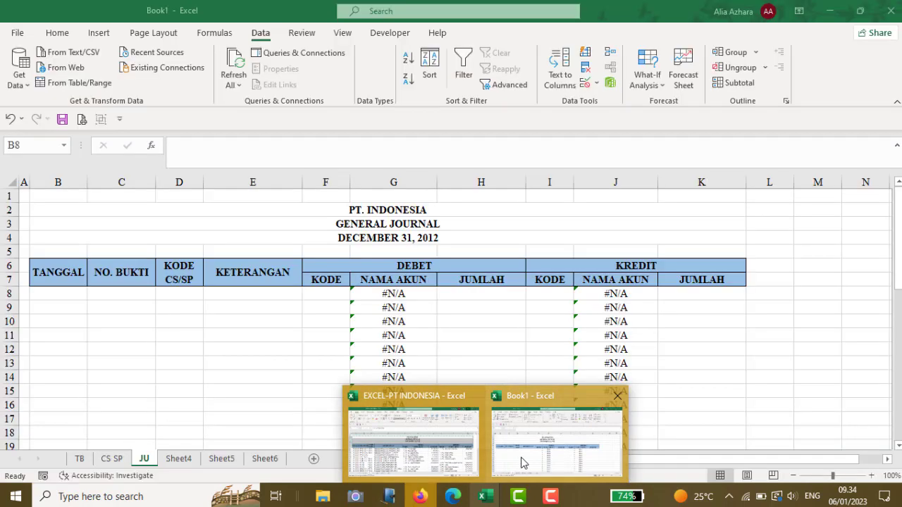
pyautogui.click(523, 463)
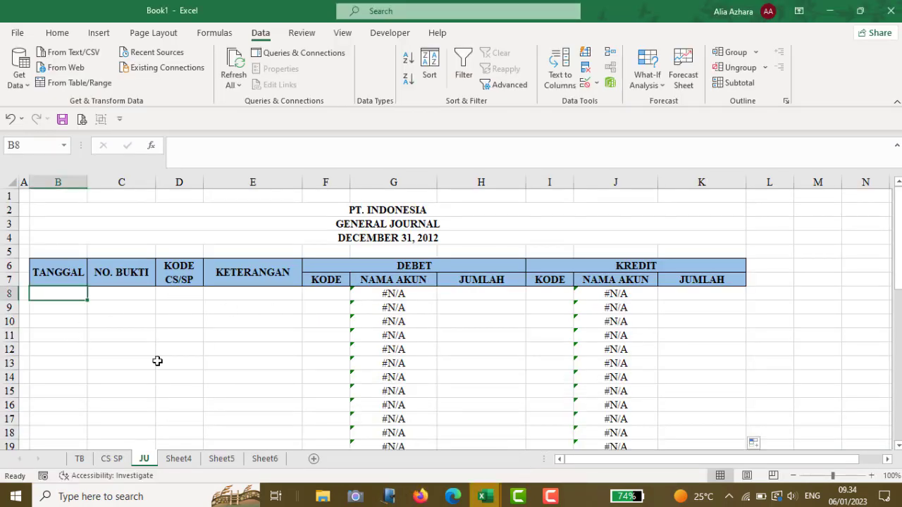
# Step: Enter the date 02/12/2012 and document number BKM 12-01 in the journal's first entry row
pyautogui.write('02/')
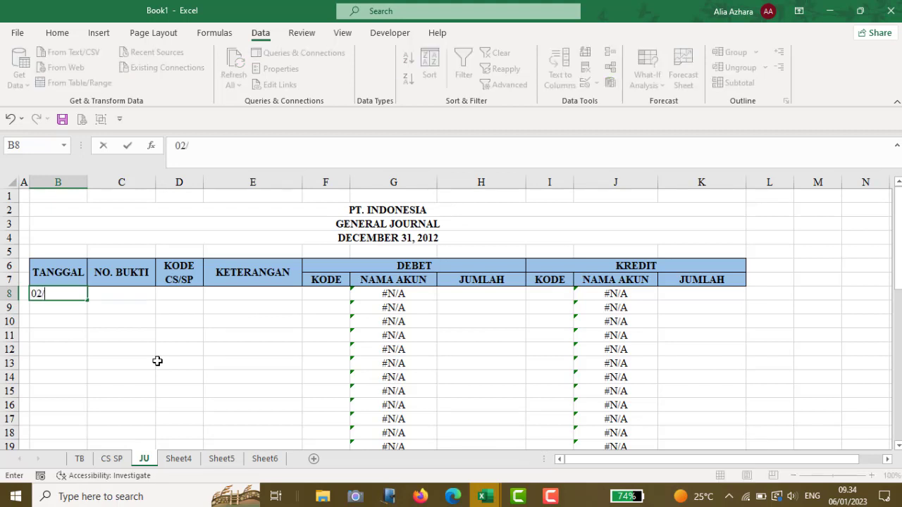
pyautogui.write('12/2012')
pyautogui.press('Tab')
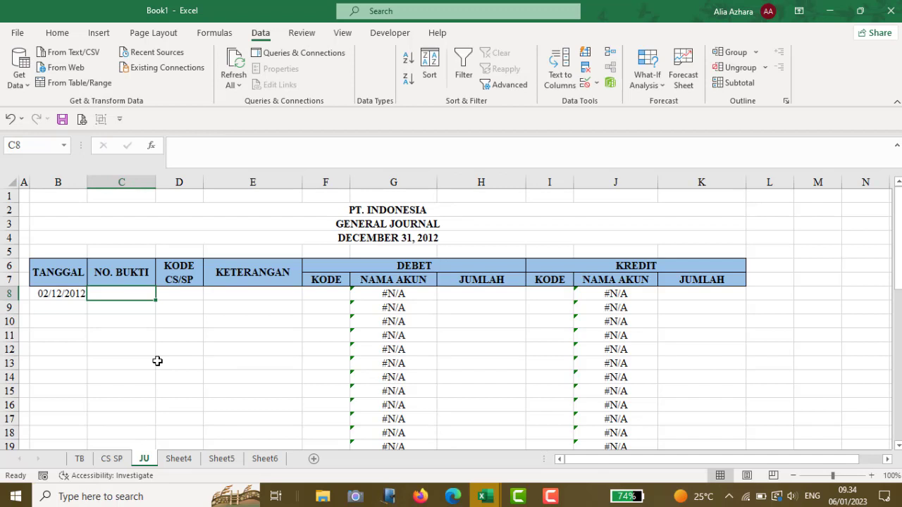
pyautogui.write('BKM ')
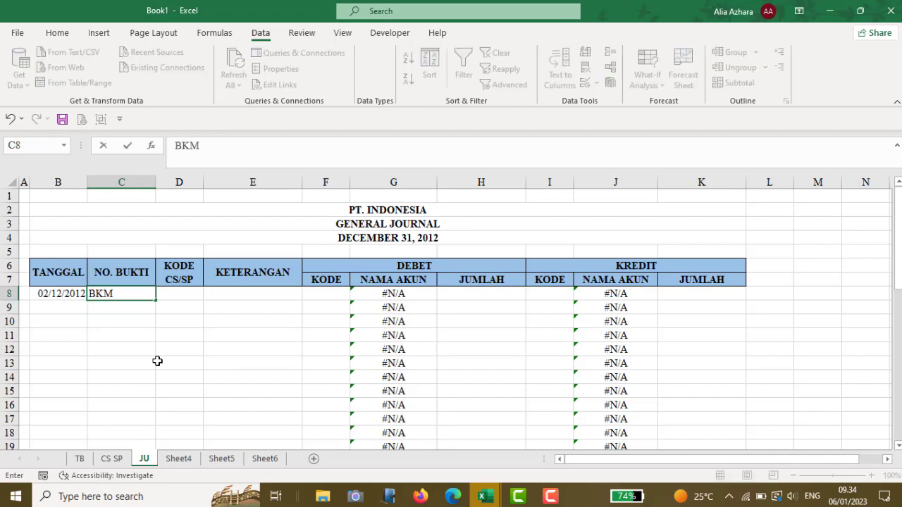
pyautogui.write('12-01')
pyautogui.press('Tab')
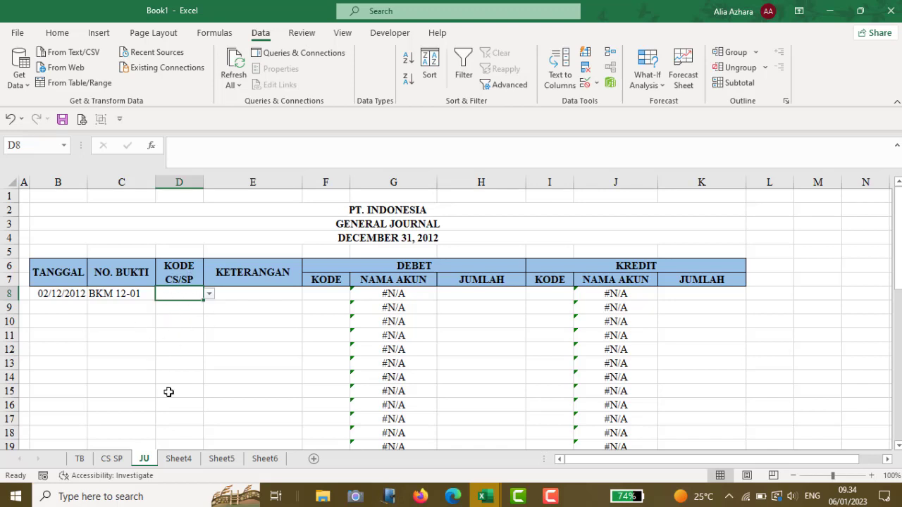
# Step: Look up PERDANA CELL's customer code on the CS SP sheet and choose CS-01 in cell D8 of the JU sheet
pyautogui.click(111, 458)
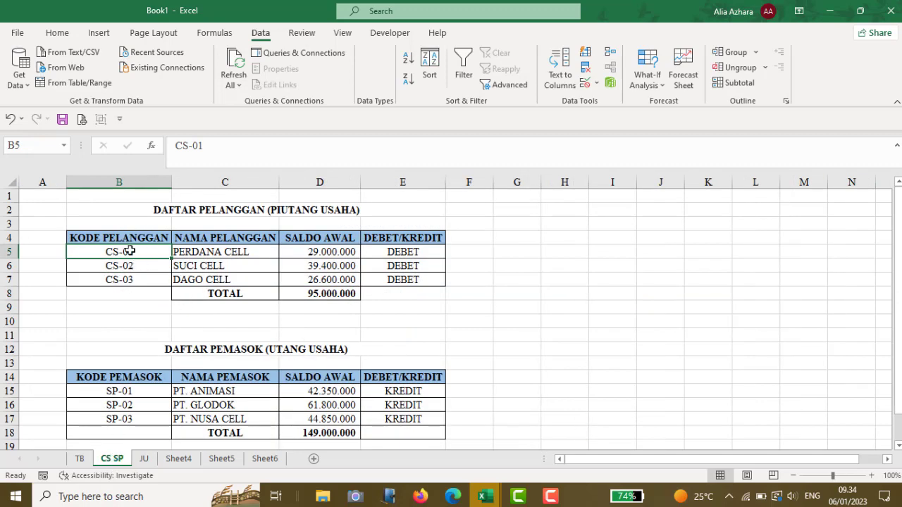
pyautogui.click(152, 464)
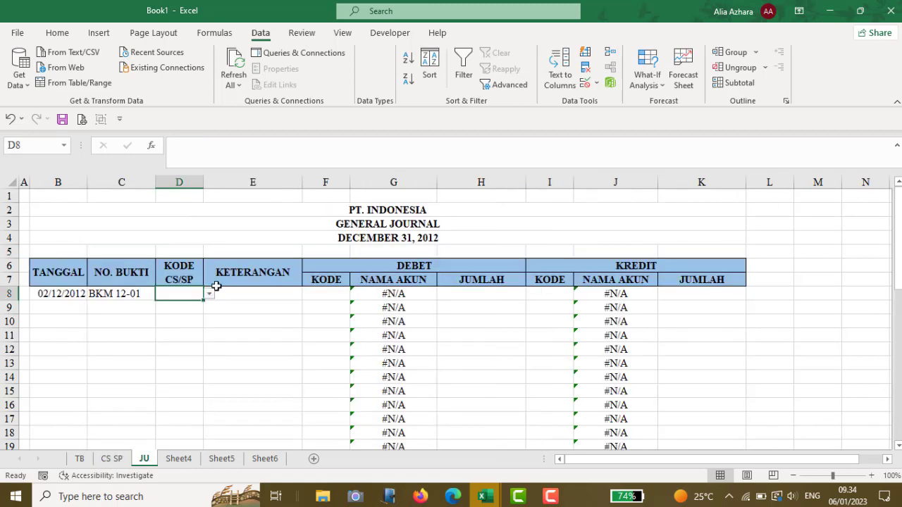
pyautogui.click(209, 295)
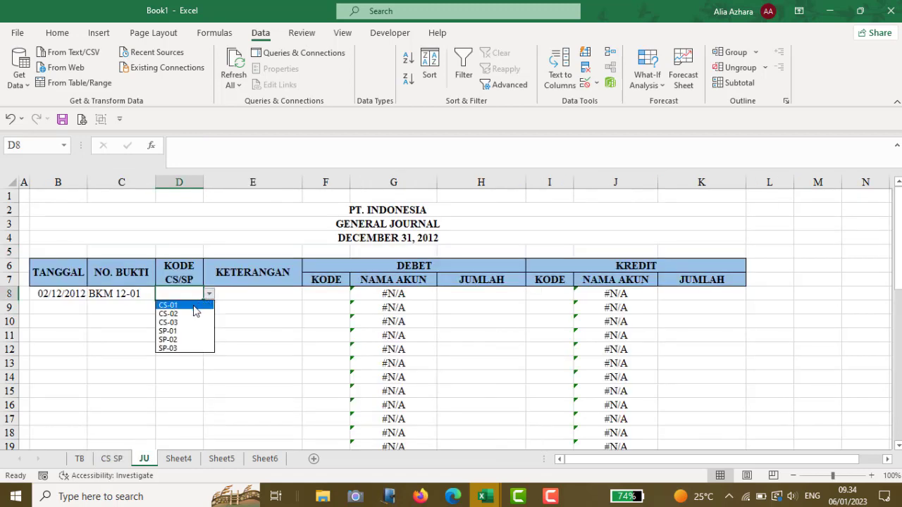
pyautogui.click(195, 307)
# Step: Enter the description "Pelunasan Piutang Usaha dari PERDANA CELL" in the KETERANGAN cell E8
pyautogui.click(245, 292)
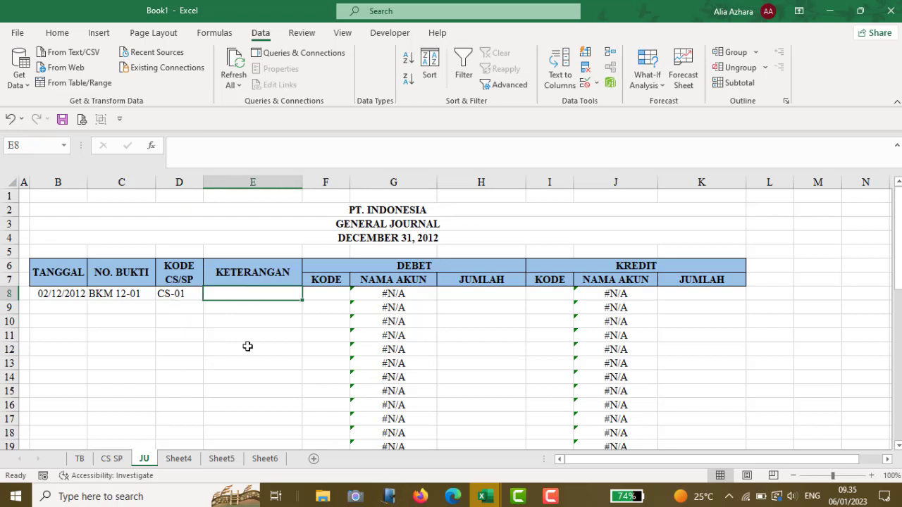
pyautogui.press('capslock')
pyautogui.write('Pelunasan')
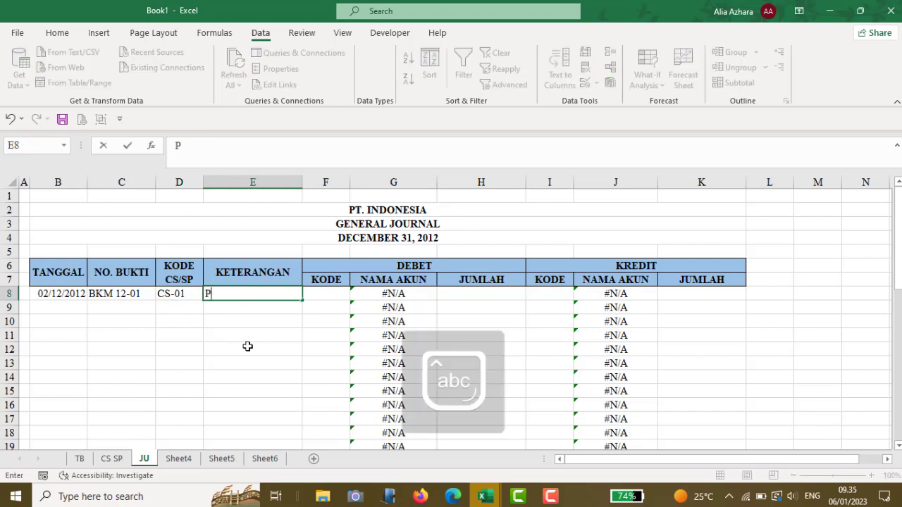
pyautogui.press('capslock')
pyautogui.press('capslock')
pyautogui.write('Pi')
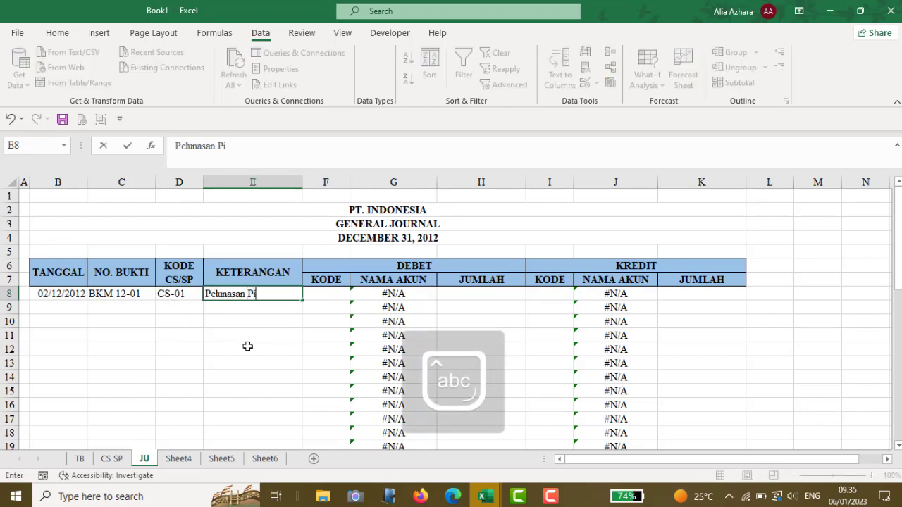
pyautogui.write('utang Usaha dari')
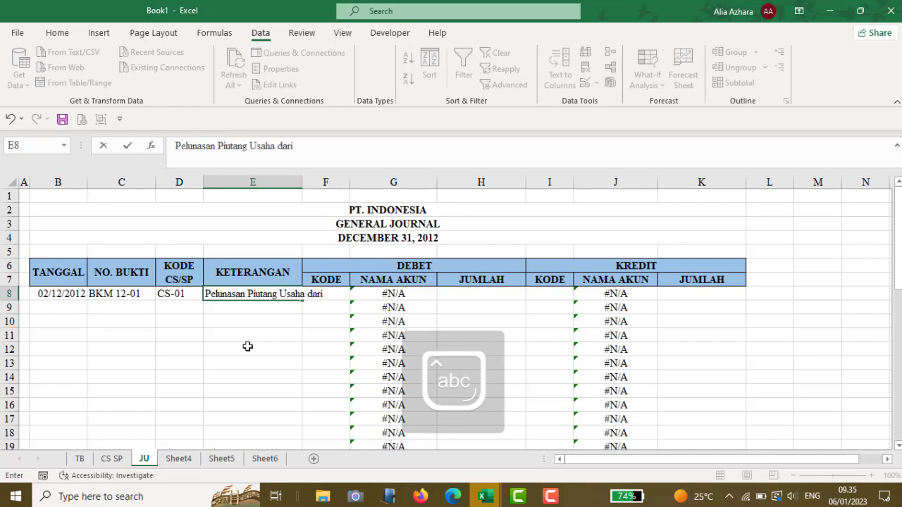
pyautogui.press('capslock')
pyautogui.write('PERDANA CELL')
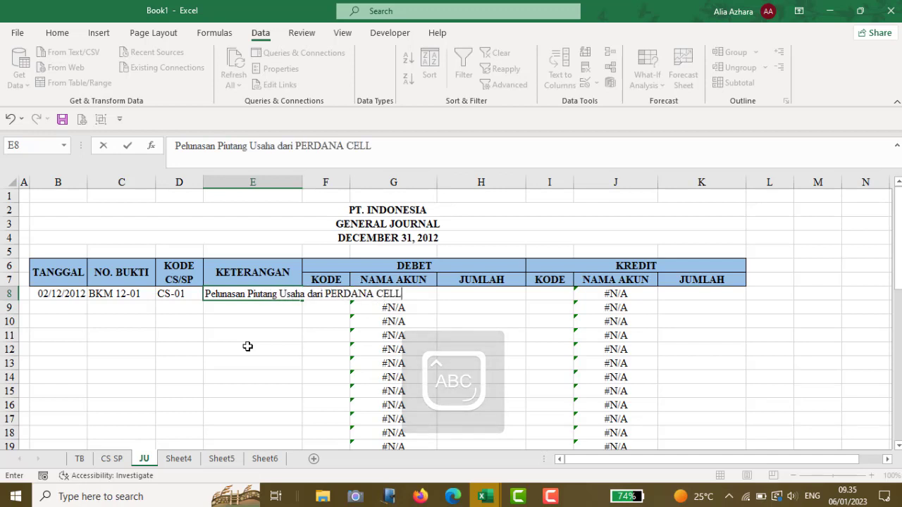
pyautogui.press('Return')
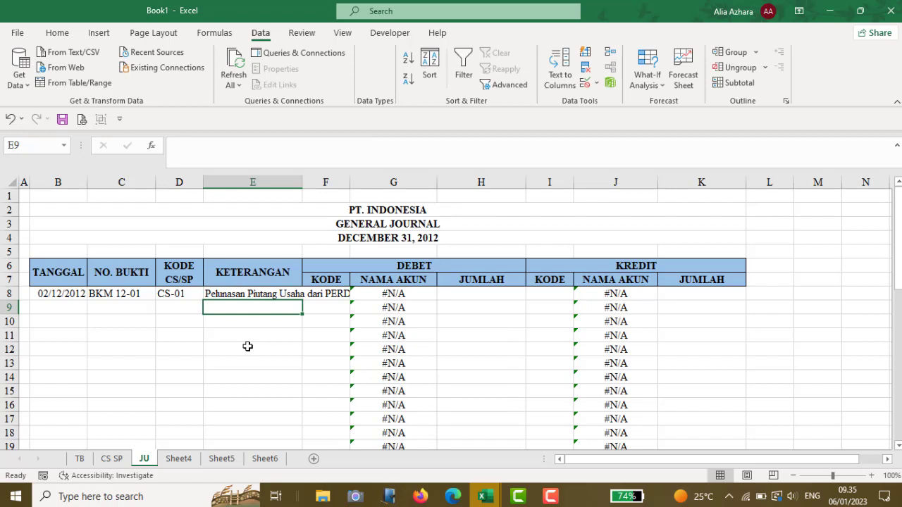
# Step: AutoFit the width of the KETERANGAN column to the description in E8
pyautogui.press('Up')
pyautogui.hotkey('alt', 'o')
pyautogui.press('c')
pyautogui.press('a')
# Step: Look up the Cash In Bank account number on the TB sheet and enter 1-110 as the DEBET code in F8 of the journal
pyautogui.press('Right')
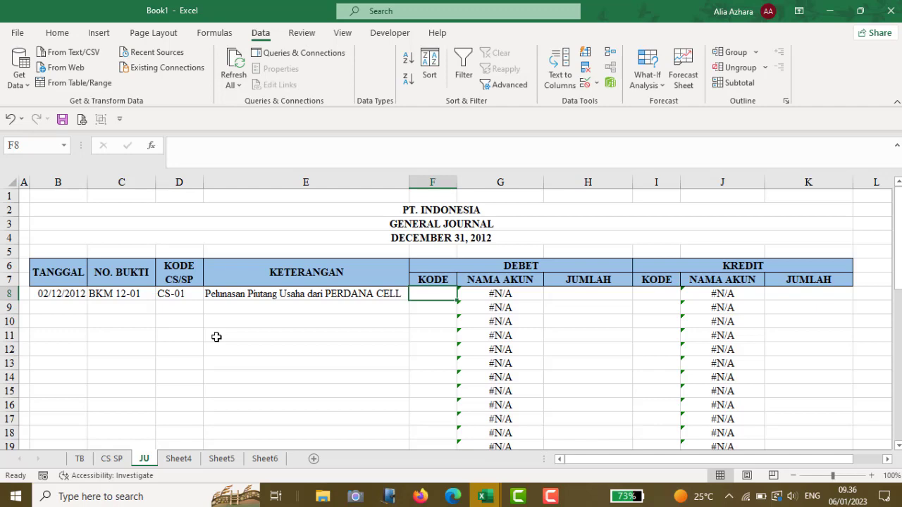
pyautogui.click(79, 459)
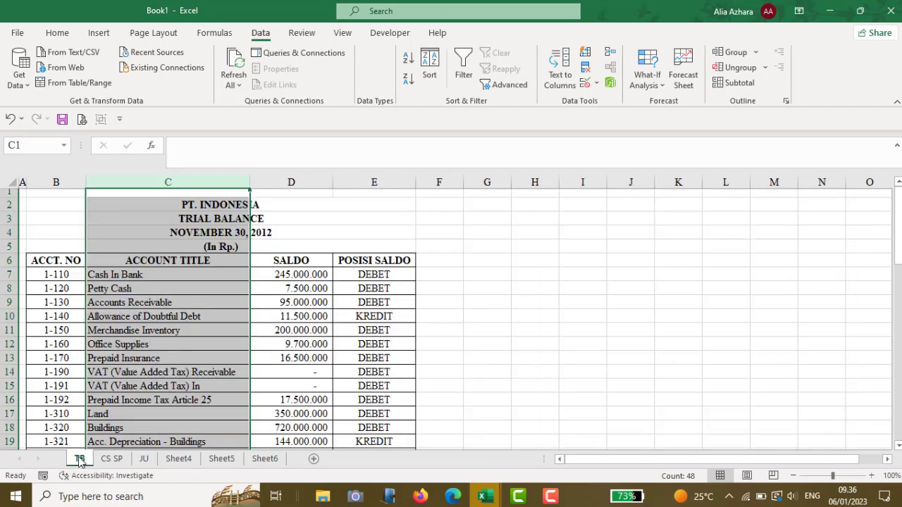
pyautogui.click(154, 278)
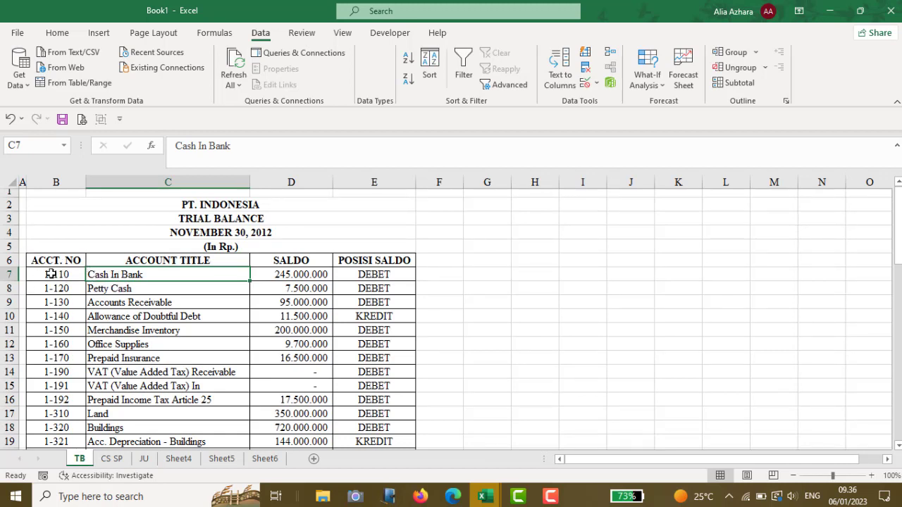
pyautogui.click(143, 459)
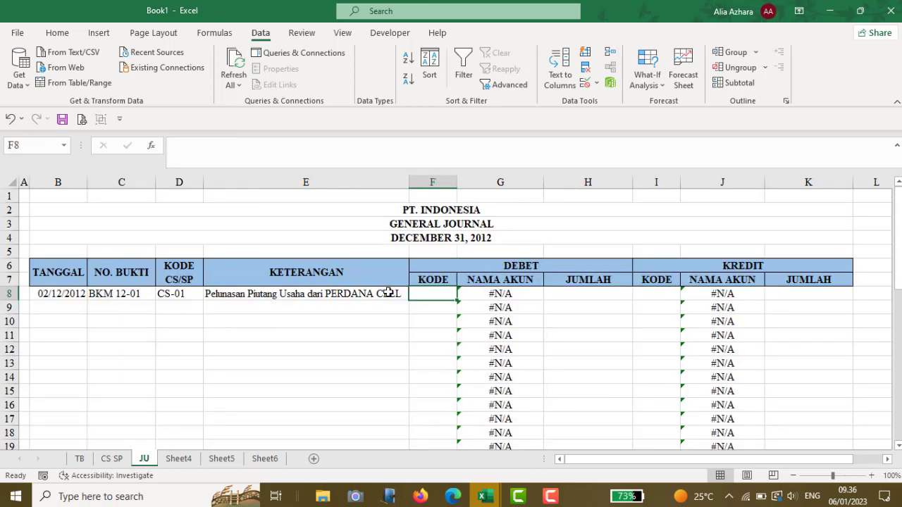
pyautogui.write('1-')
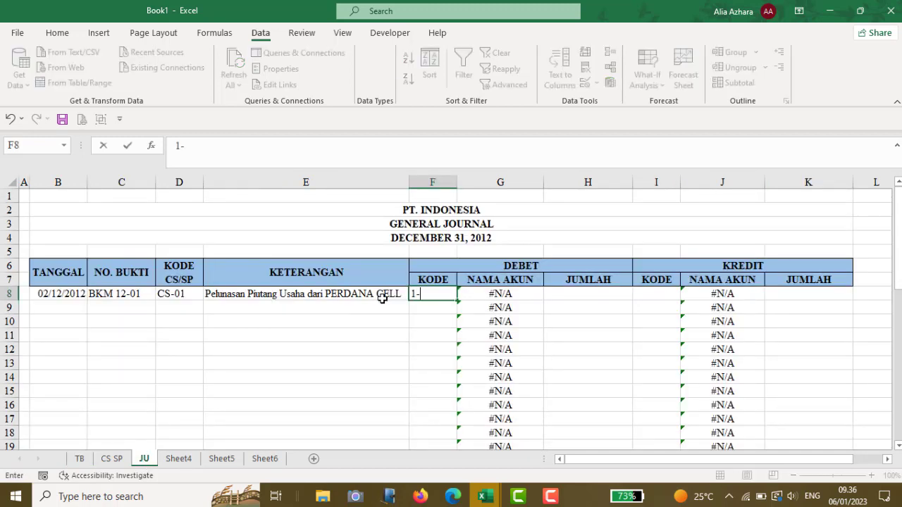
pyautogui.write('110')
pyautogui.press('Return')
# Step: Enter account code 1-130 for Accounts Receivable in the KREDIT code cell I8
pyautogui.press('Right')
pyautogui.press('Right')
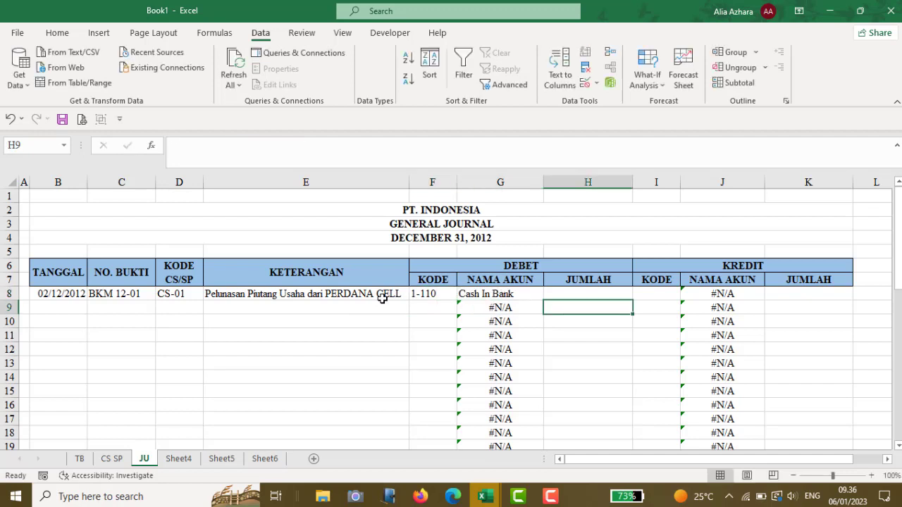
pyautogui.press('Right')
pyautogui.press('Up')
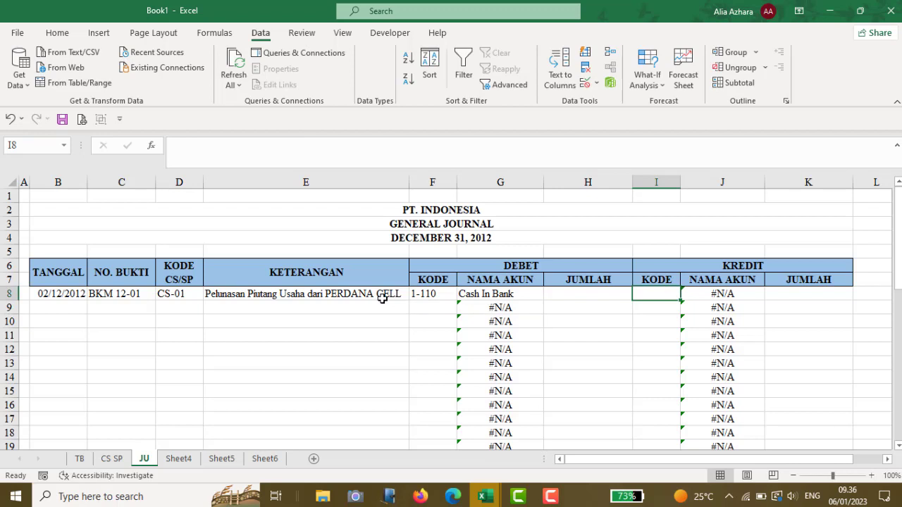
pyautogui.write('1-1')
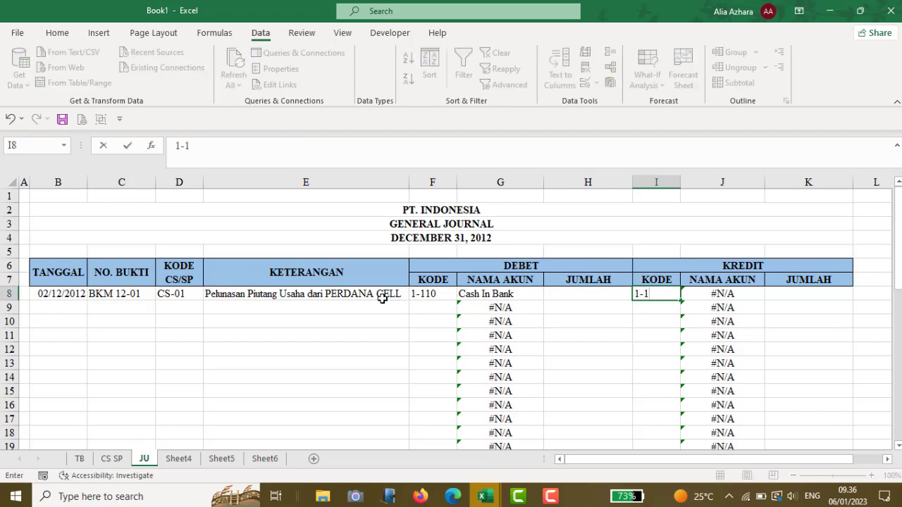
pyautogui.write('30')
pyautogui.press('Return')
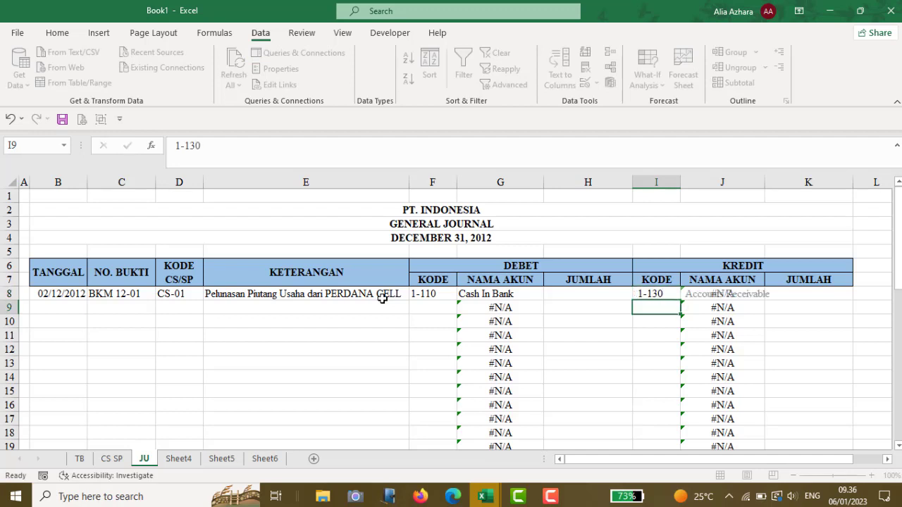
pyautogui.press('Up')
pyautogui.press('Right')
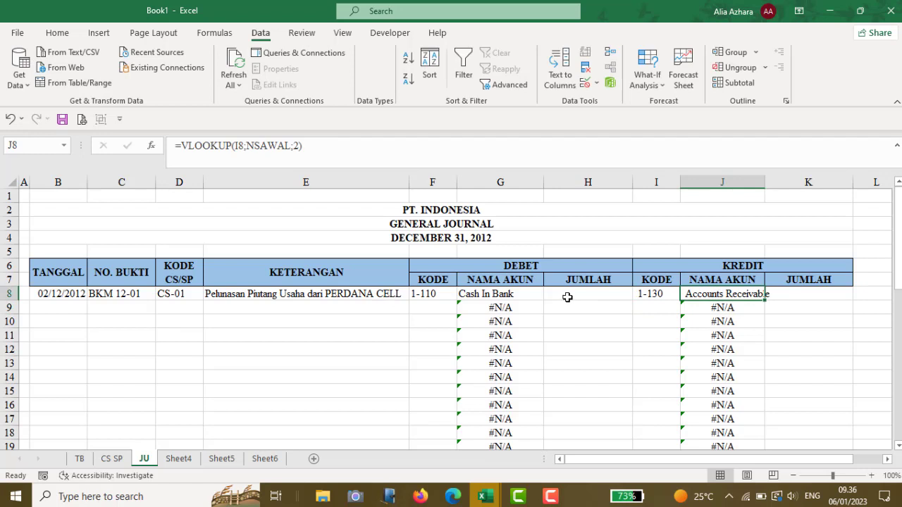
# Step: Check PERDANA CELL's opening balance on the CS SP sheet and enter 29000000 as the KREDIT amount in K8 of the journal
pyautogui.click(802, 295)
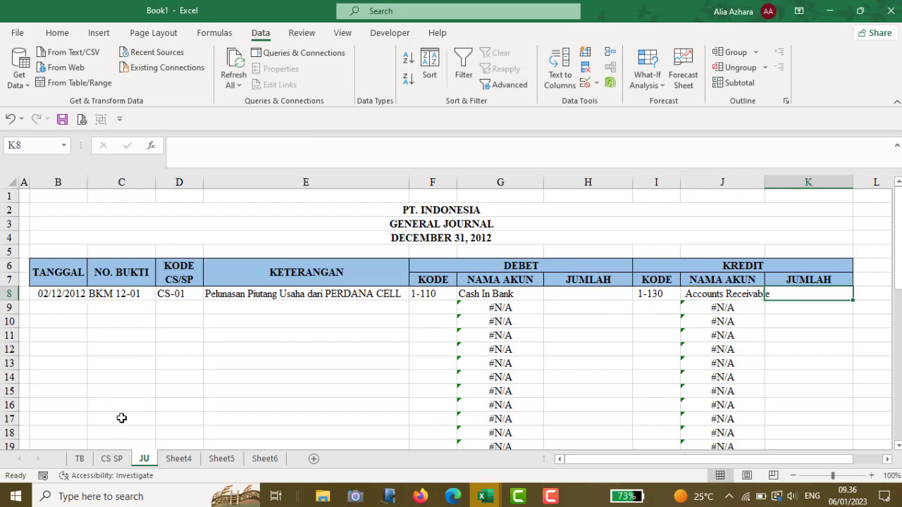
pyautogui.click(112, 458)
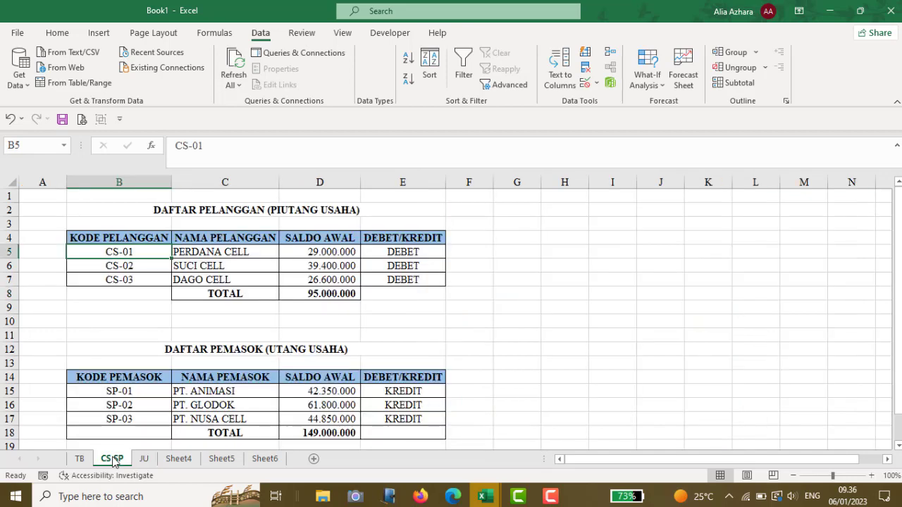
pyautogui.click(334, 250)
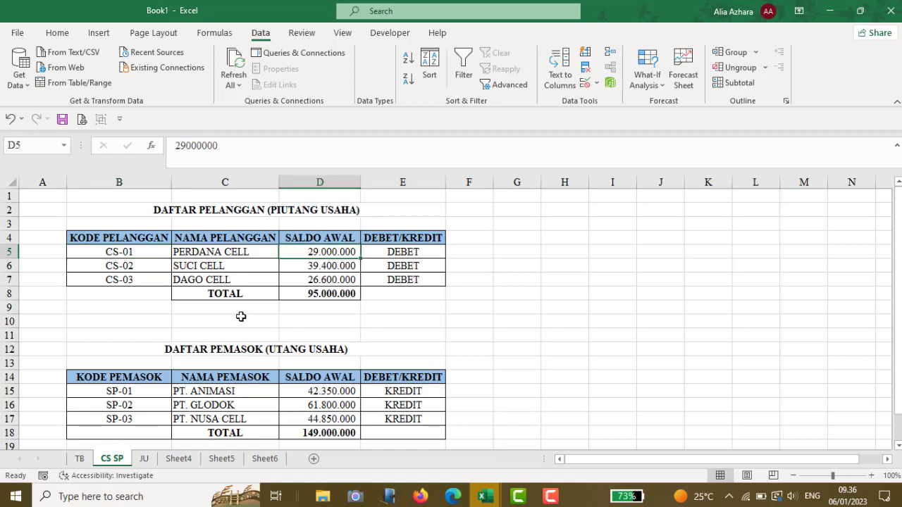
pyautogui.click(144, 459)
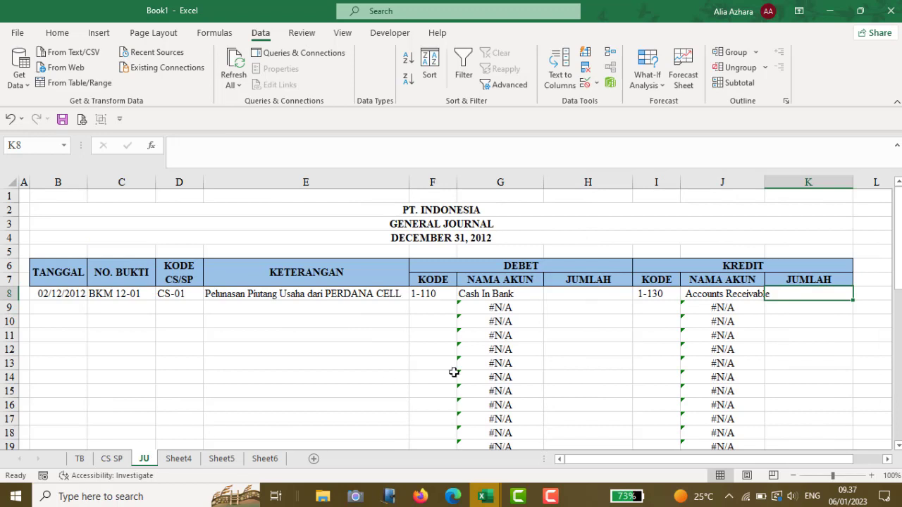
pyautogui.write('29000')
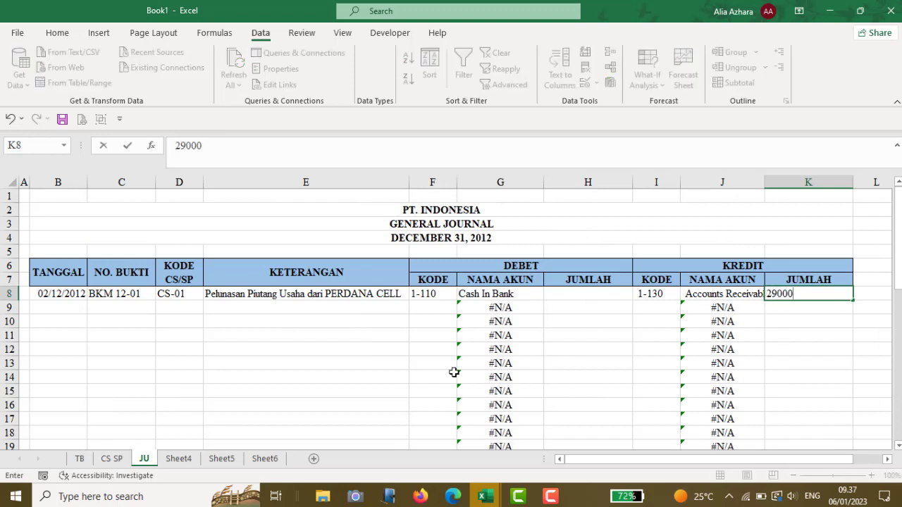
pyautogui.write('000')
pyautogui.press('Return')
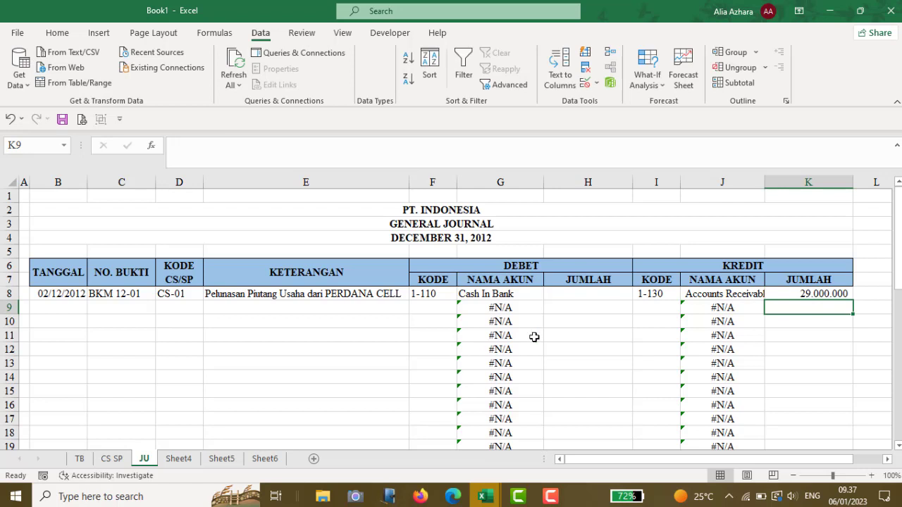
# Step: Check the discount on the cash receipt in Firefox's PDF, return to Excel and enter =3%*K8 in the DEBET amount cell H9
pyautogui.click(566, 308)
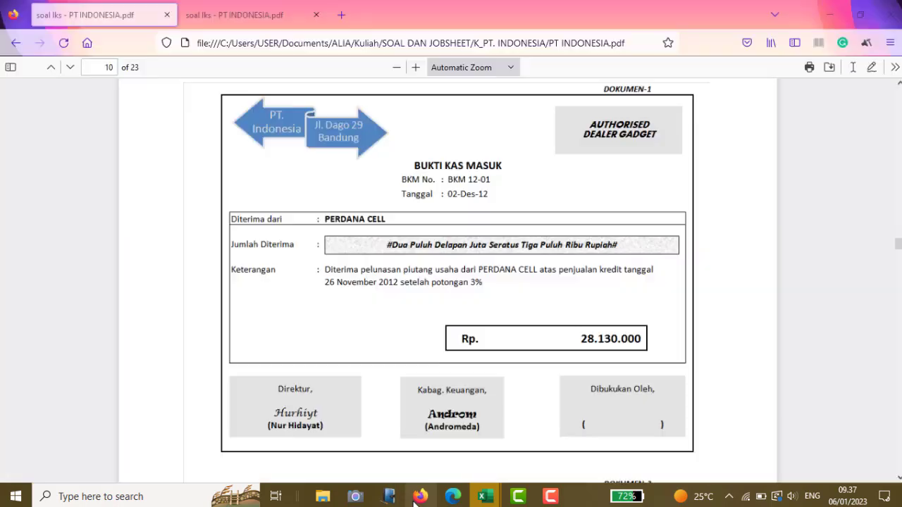
pyautogui.click(420, 496)
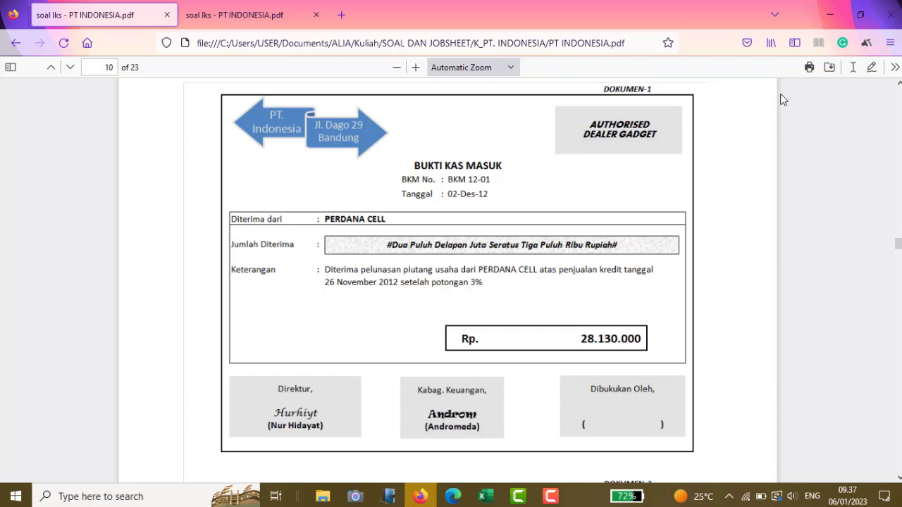
pyautogui.moveTo(486, 504)
pyautogui.click(519, 458)
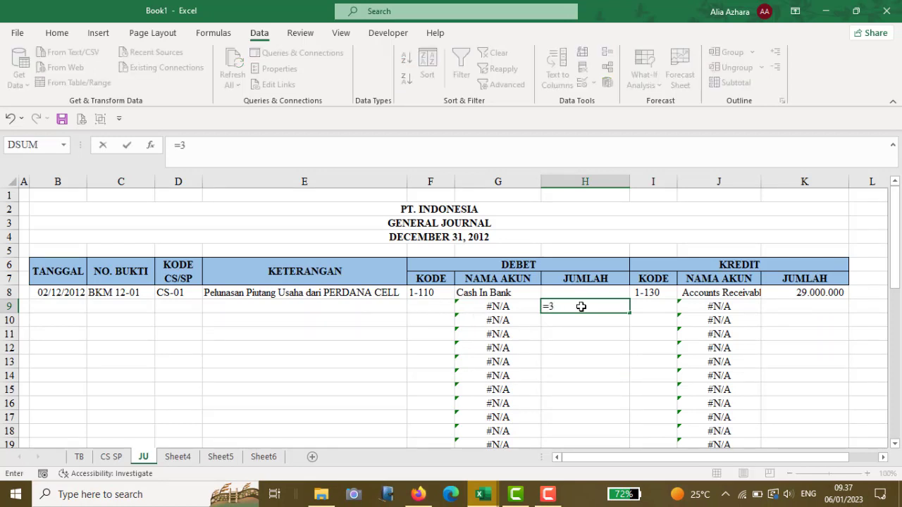
pyautogui.write('%*')
pyautogui.click(799, 294)
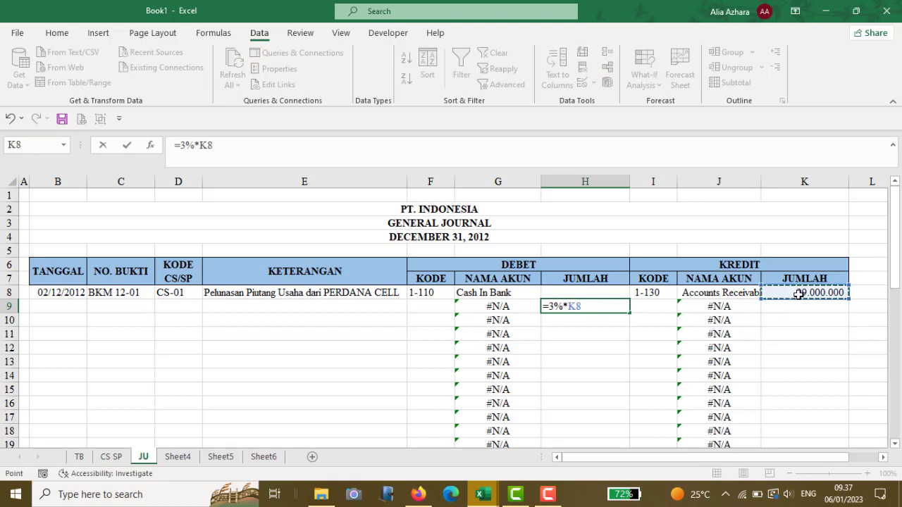
pyautogui.press('Return')
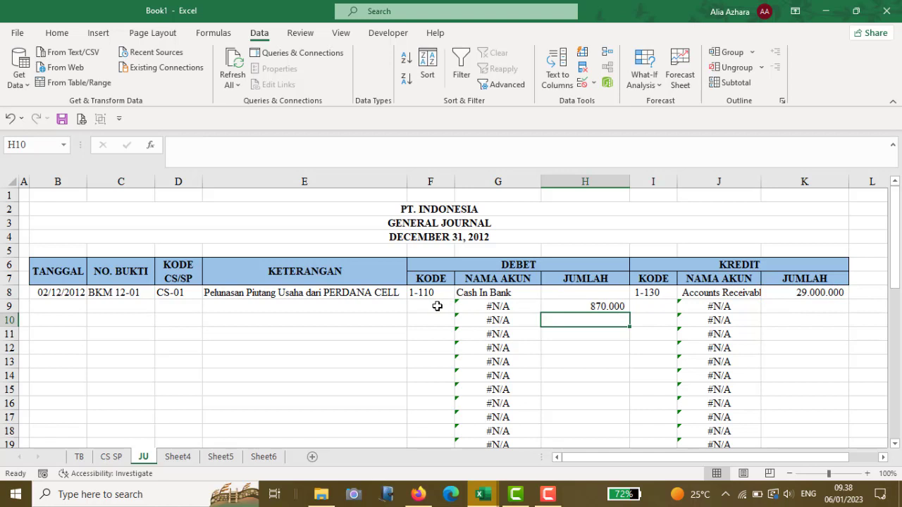
# Step: Enter account code 4-120 for Sales Discount in the DEBET code cell F9
pyautogui.click(437, 306)
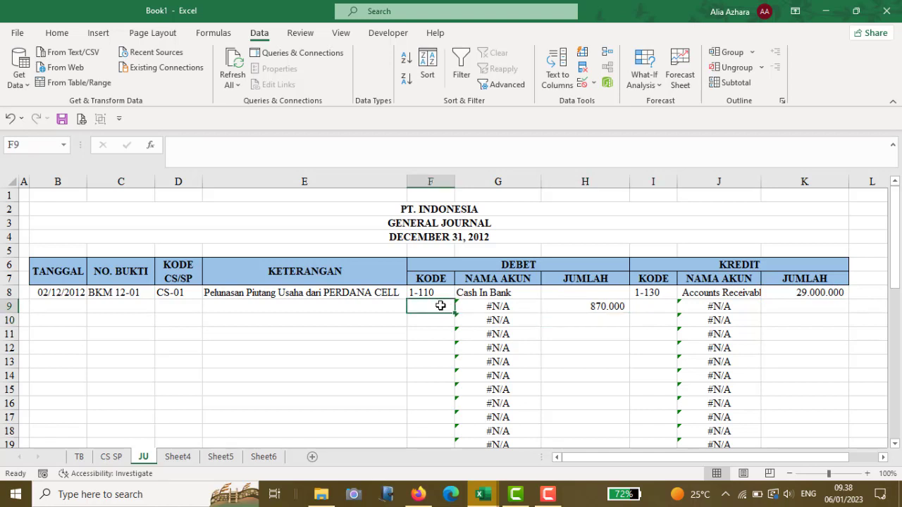
pyautogui.write('4-102')
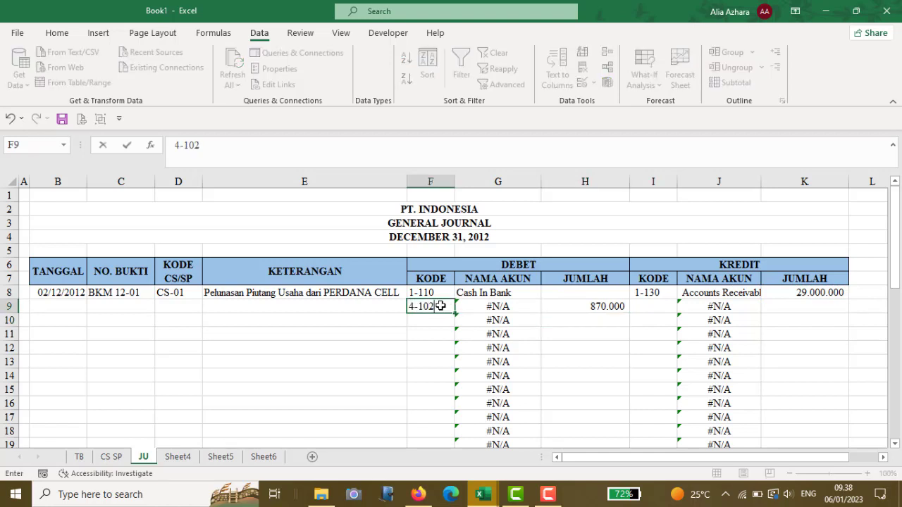
pyautogui.press('BackSpace')
pyautogui.press('BackSpace')
pyautogui.write('20')
pyautogui.press('Tab')
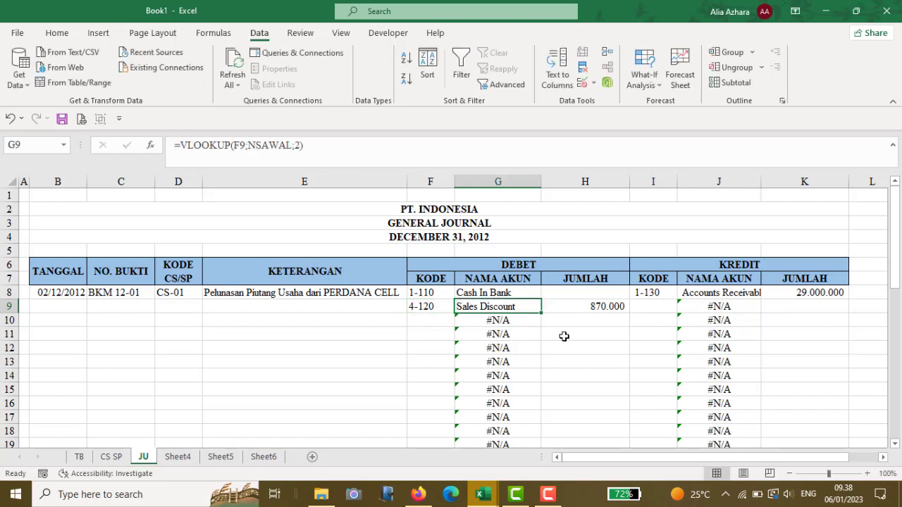
# Step: Enter the formula =K8-H9 in H8 as the DEBET amount for Cash In Bank
pyautogui.press('Tab')
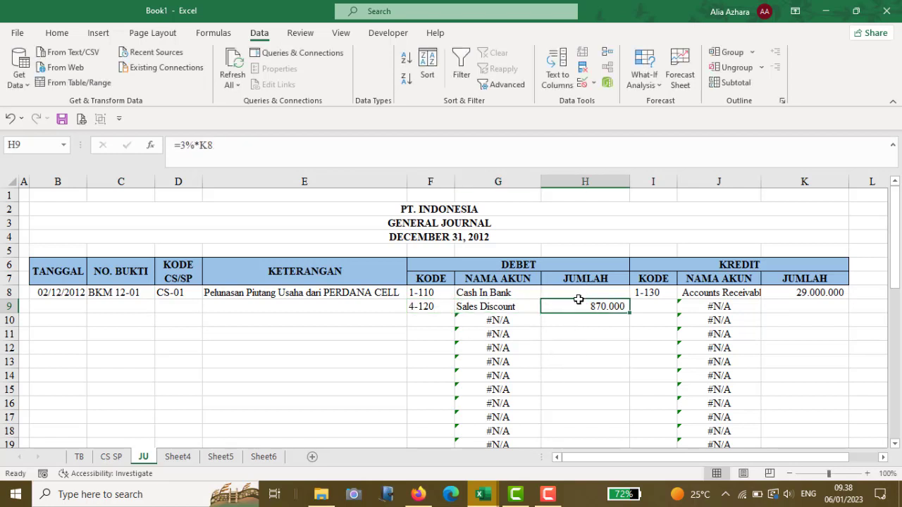
pyautogui.click(571, 290)
pyautogui.write('=')
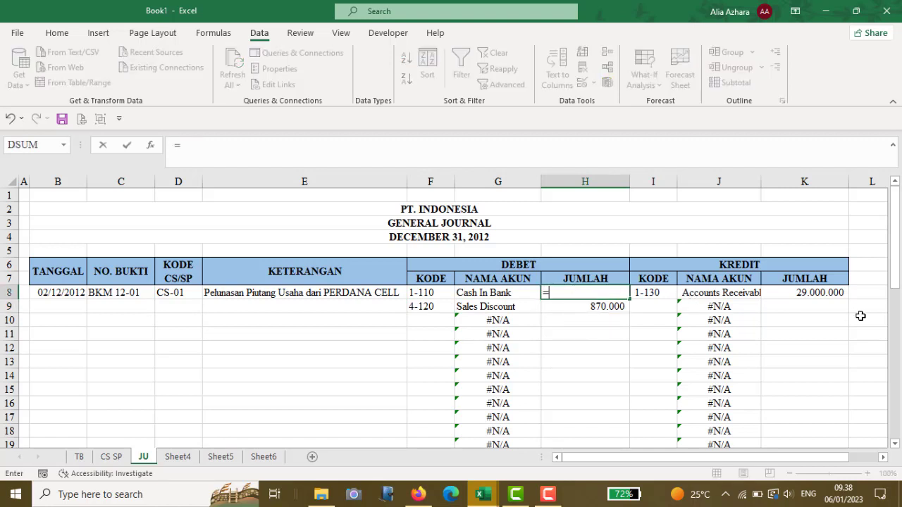
pyautogui.click(825, 295)
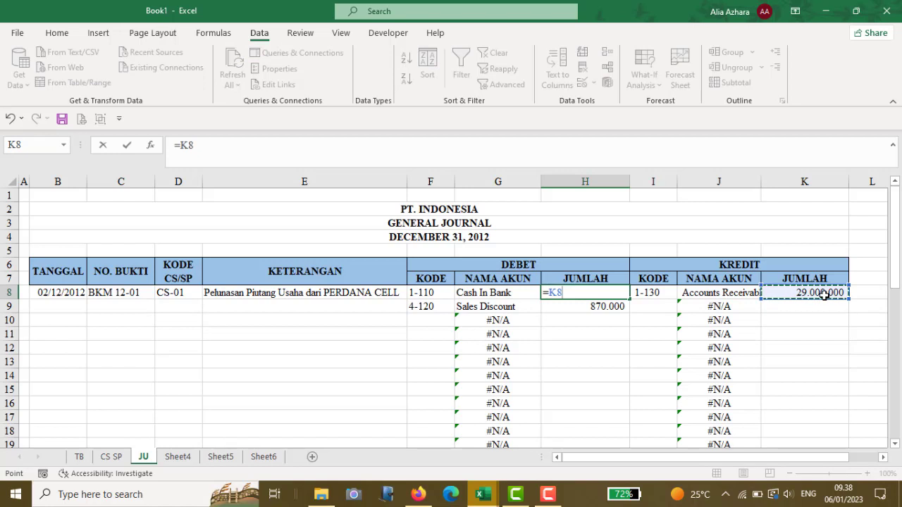
pyautogui.write('-')
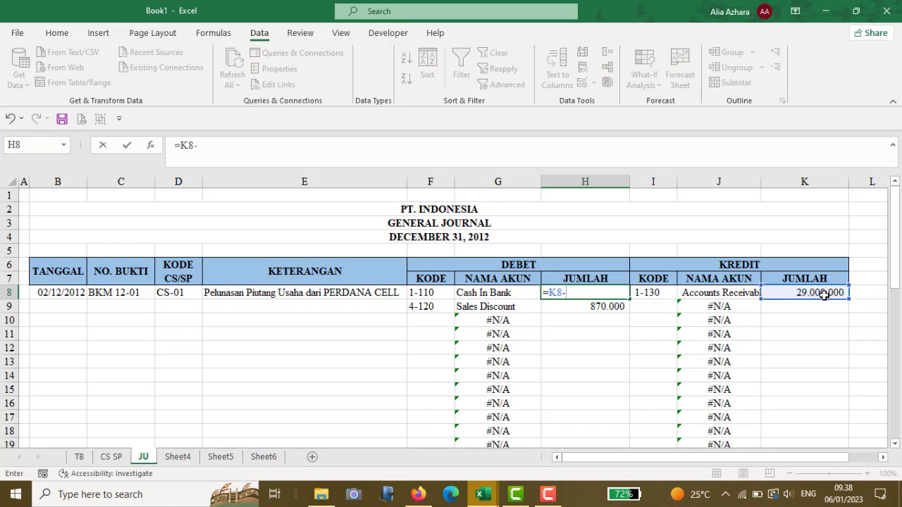
pyautogui.click(610, 308)
pyautogui.press('Return')
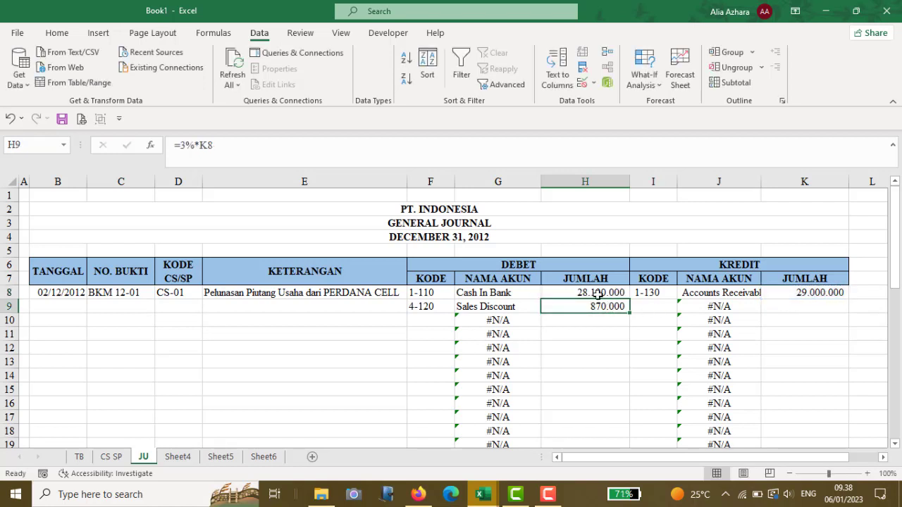
# Step: Compare the Cash In Bank amount in H8 with the cash receipt in Firefox's PDF, and return to Excel
pyautogui.press('Up')
pyautogui.press('Up')
pyautogui.click(560, 295)
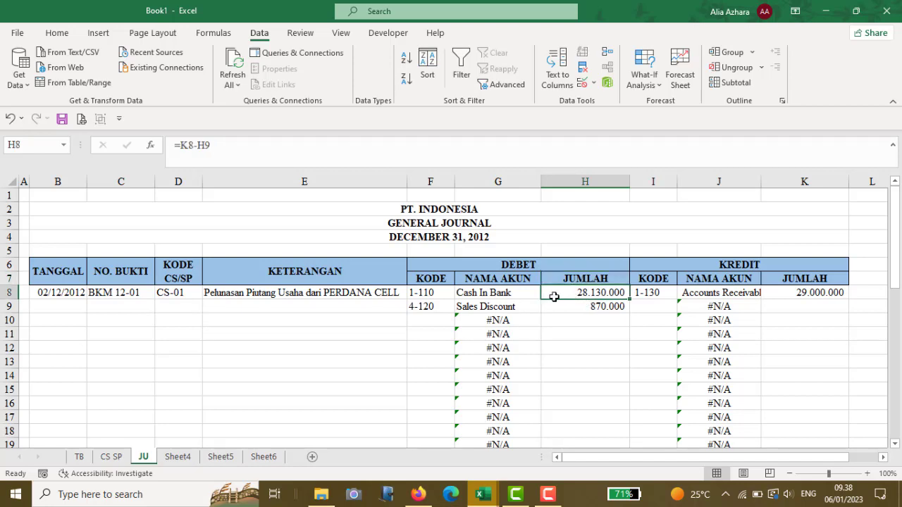
pyautogui.click(421, 492)
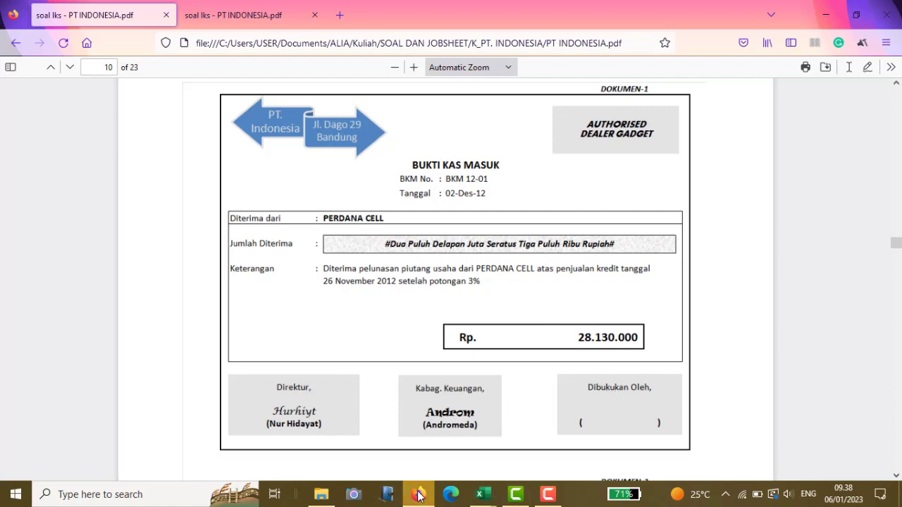
pyautogui.click(482, 494)
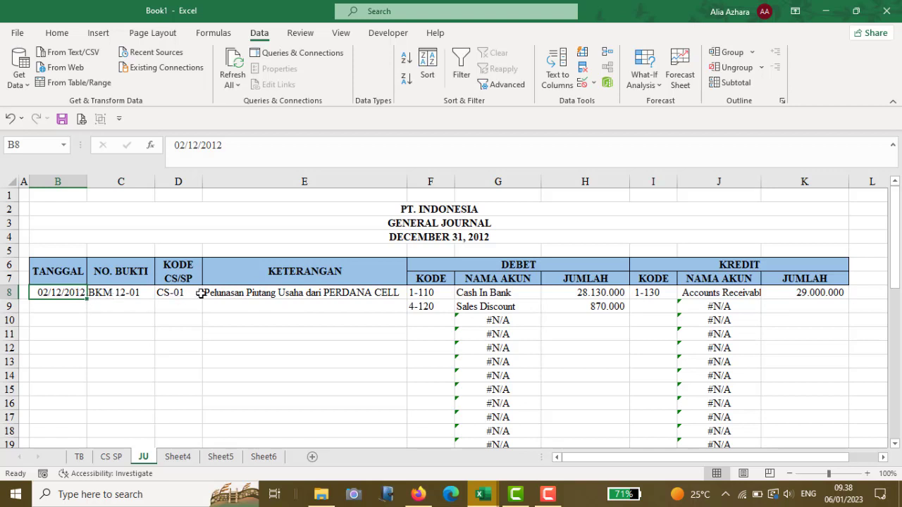
# Step: Copy the date, voucher number, CS/SP code and description from B8:E8 into row 9, starting at B9
pyautogui.keyDown('shift'); pyautogui.click(255, 294); pyautogui.keyUp('shift')
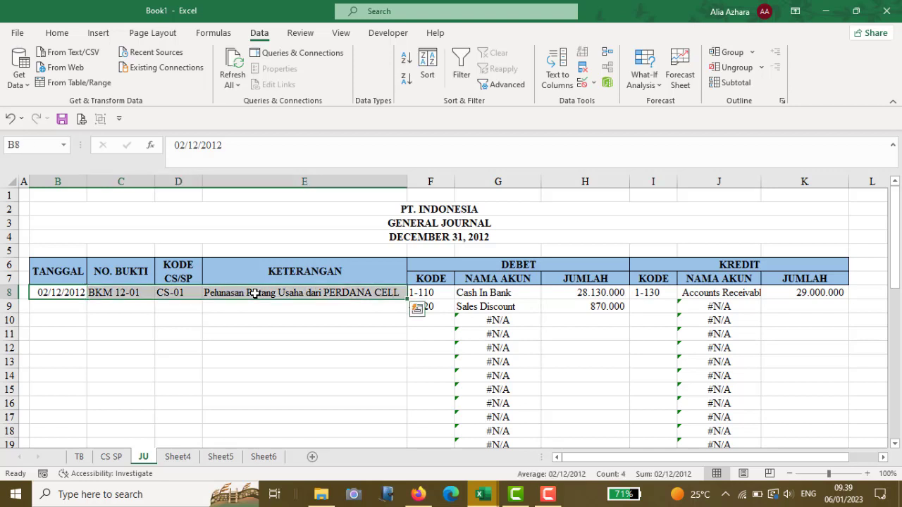
pyautogui.hotkey('ctrl', 'c')
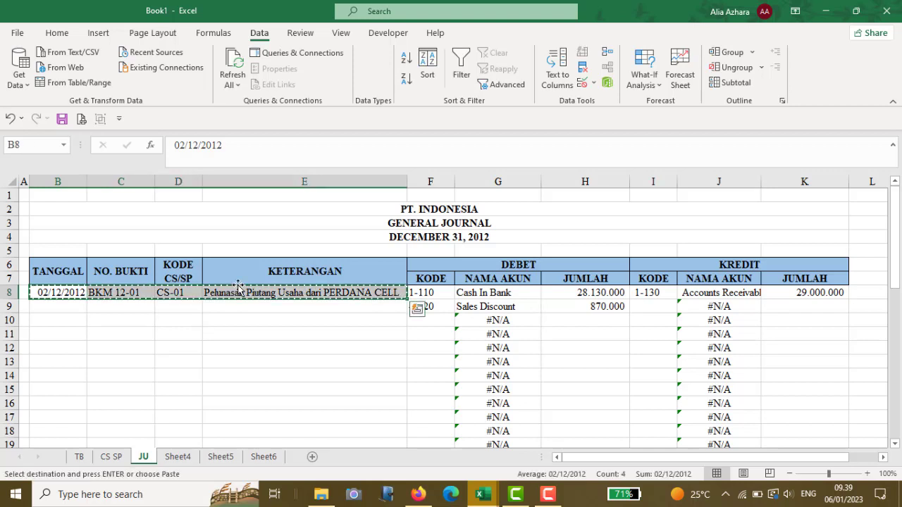
pyautogui.click(60, 307)
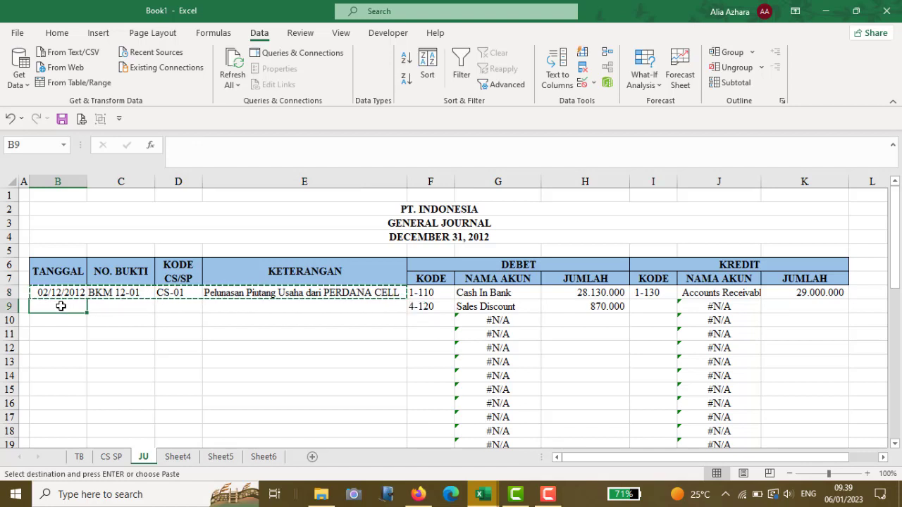
pyautogui.hotkey('ctrl', 'v')
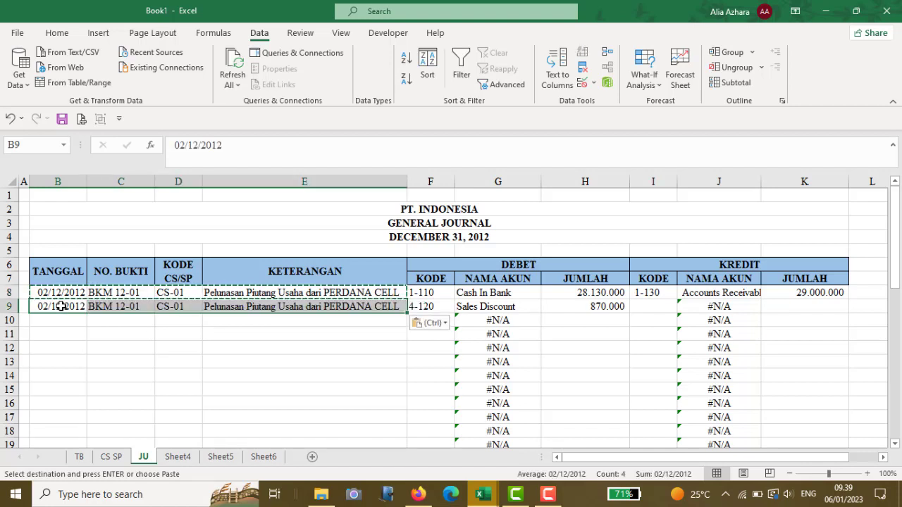
pyautogui.click(191, 347)
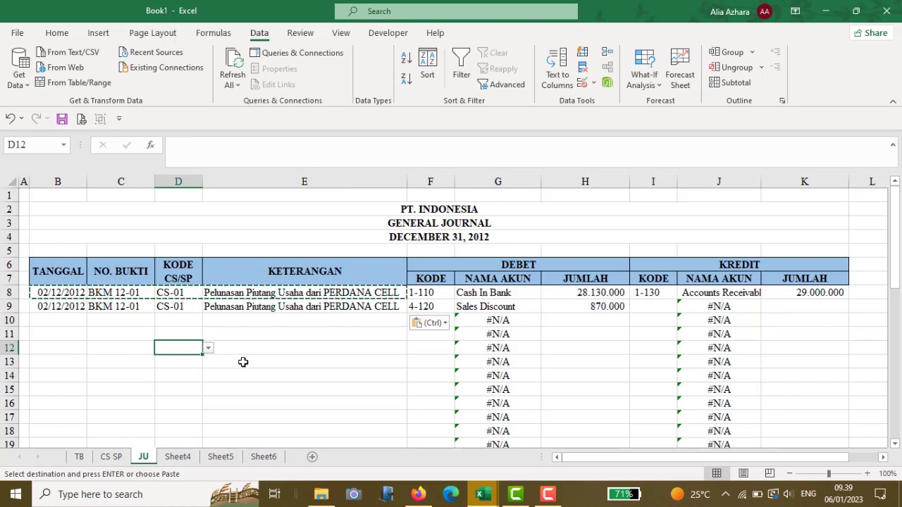
pyautogui.click(222, 329)
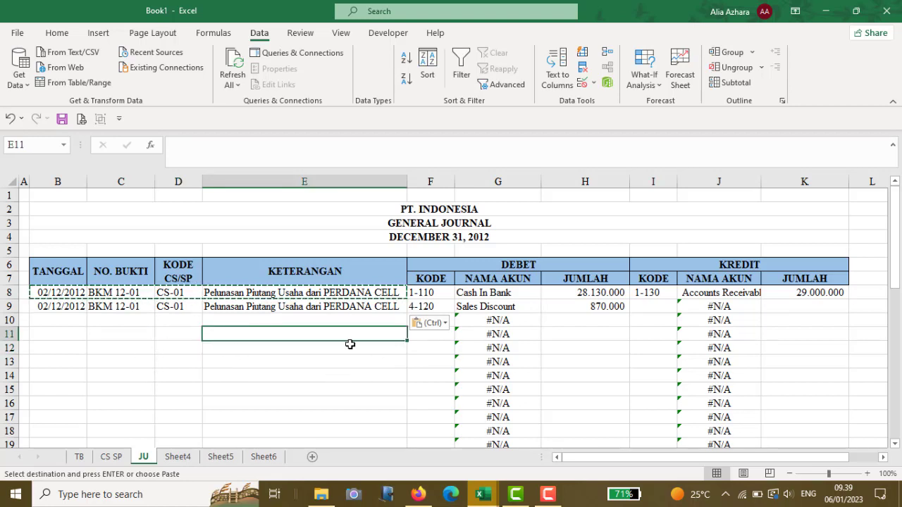
# Step: Clear the unused VLOOKUP formula from the KREDIT account name cell J9
pyautogui.click(717, 304)
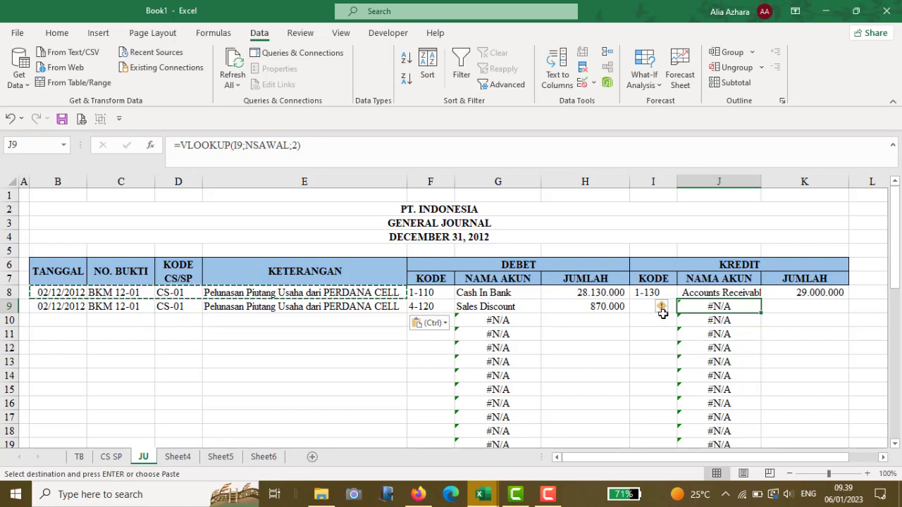
pyautogui.press('BackSpace')
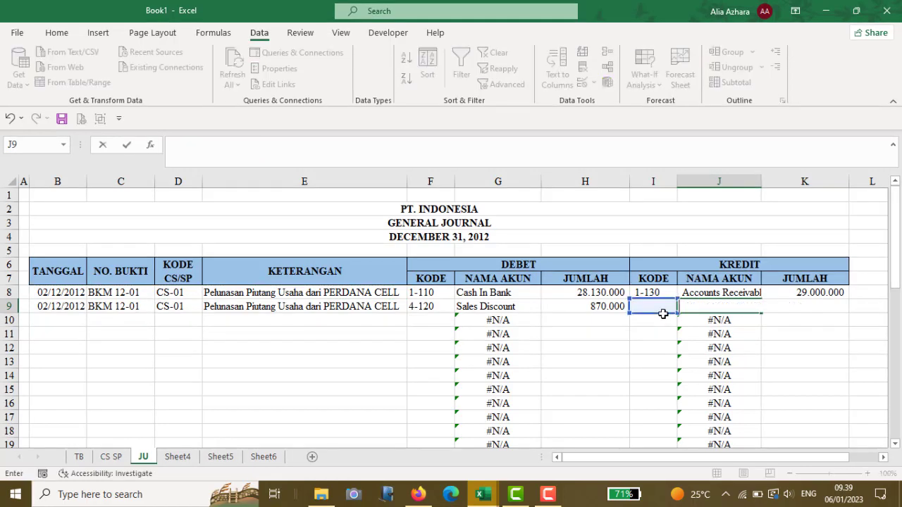
pyautogui.press('Return')
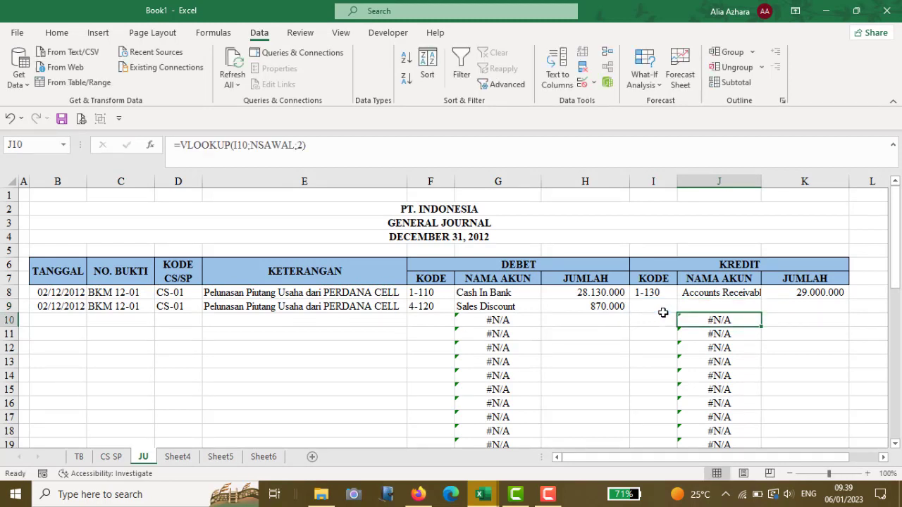
pyautogui.click(650, 304)
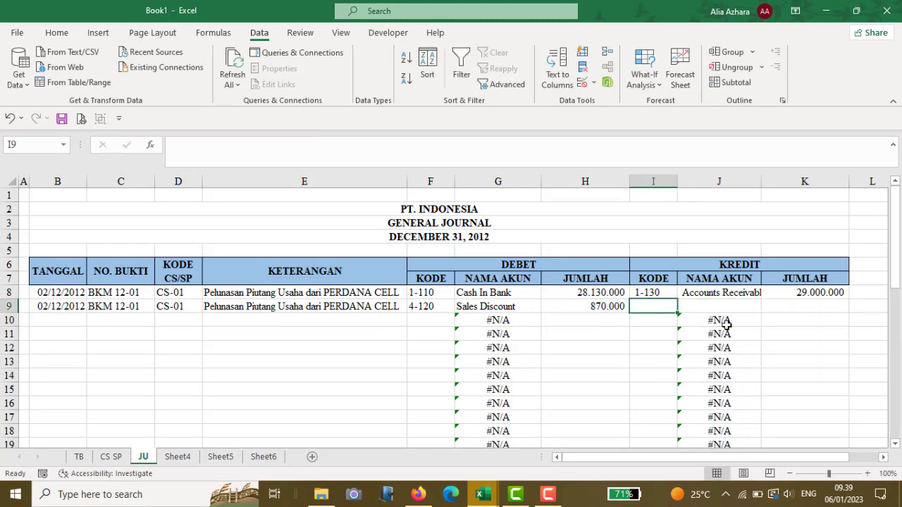
pyautogui.click(58, 320)
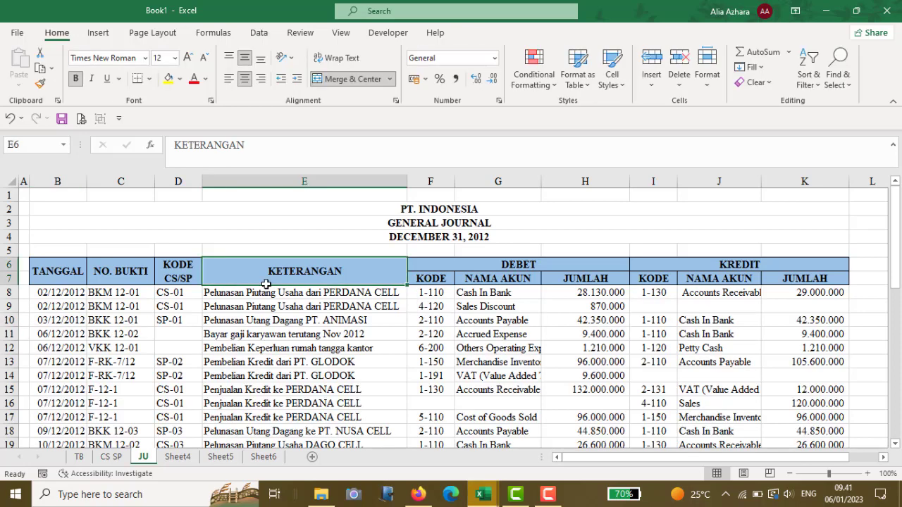
# Step: Review the December transactions recorded in the general journal, from the first rows down to the TOTAL row
pyautogui.press('Down')
pyautogui.press('Down')
pyautogui.press('Down')
pyautogui.press('Down')
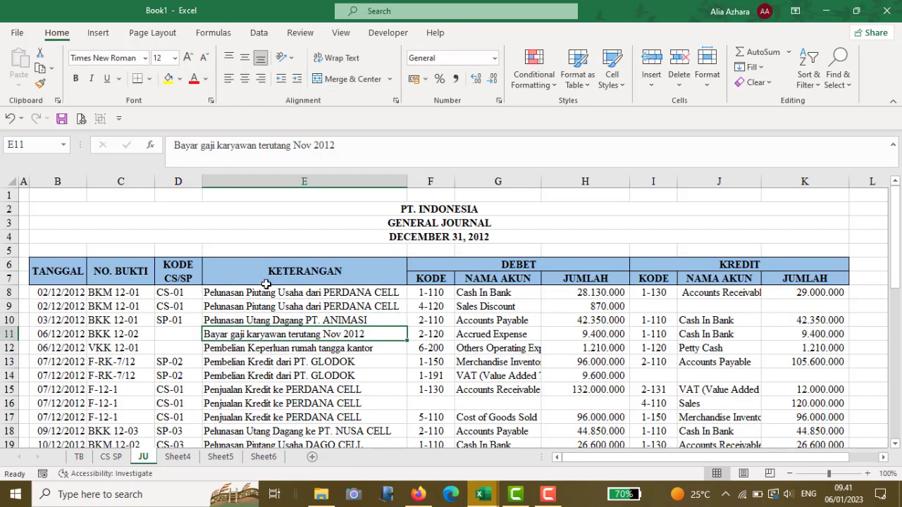
pyautogui.press('Left')
pyautogui.press('Left')
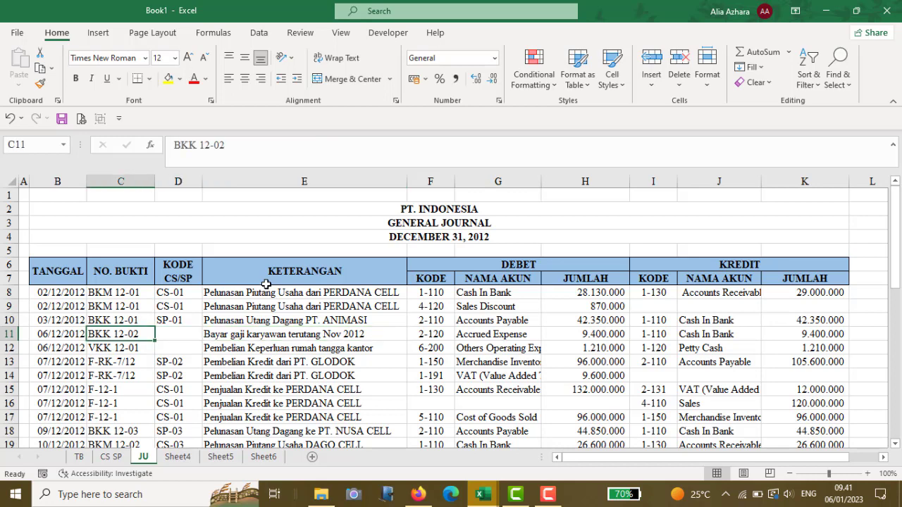
pyautogui.press('Left')
pyautogui.press('Down')
pyautogui.press('Down')
pyautogui.press('Down')
pyautogui.press('Down')
pyautogui.press('Down')
pyautogui.press('Down')
pyautogui.press('Down')
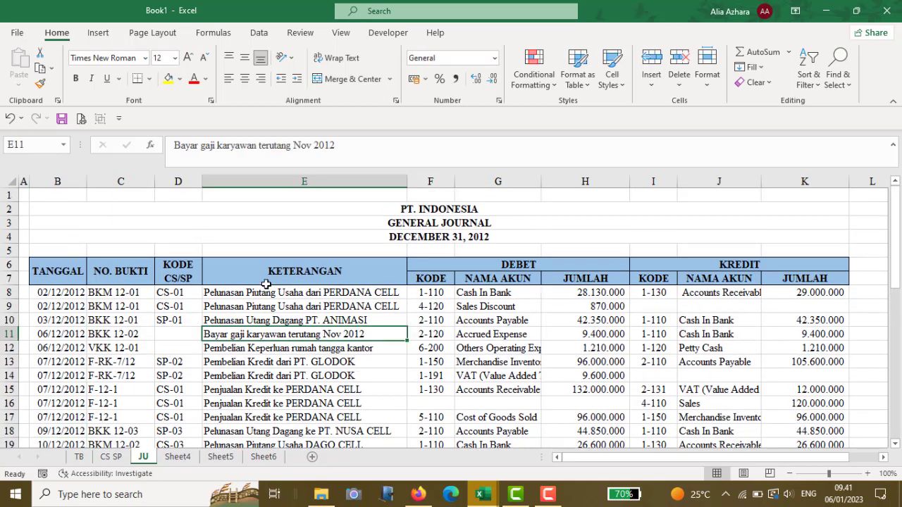
pyautogui.press('Left')
pyautogui.press('Left')
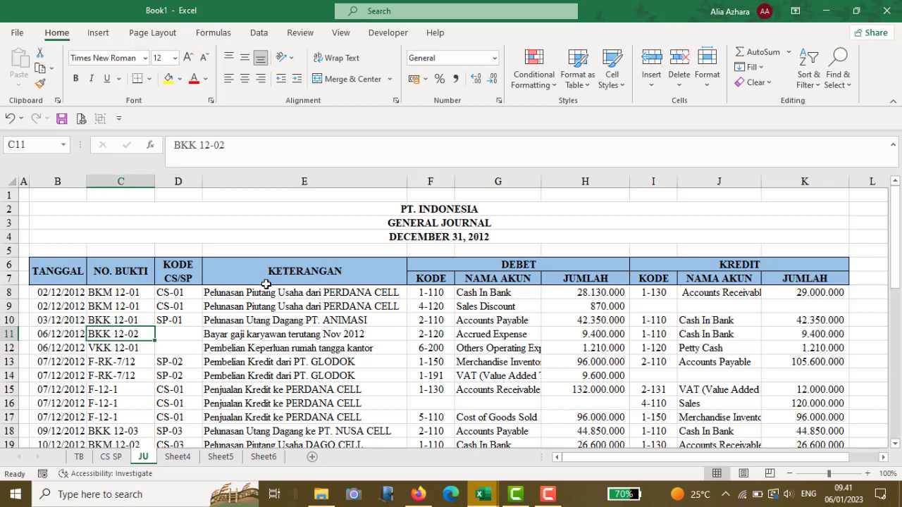
pyautogui.press('Left')
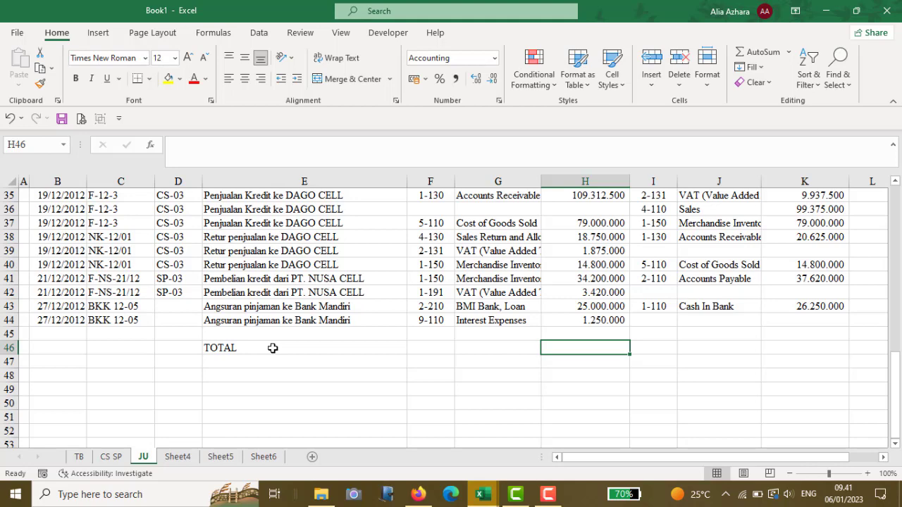
# Step: Sum the DEBET amounts H8:H45 with AutoSum into H46 on the TOTAL row
pyautogui.scroll(11, 896, 225)
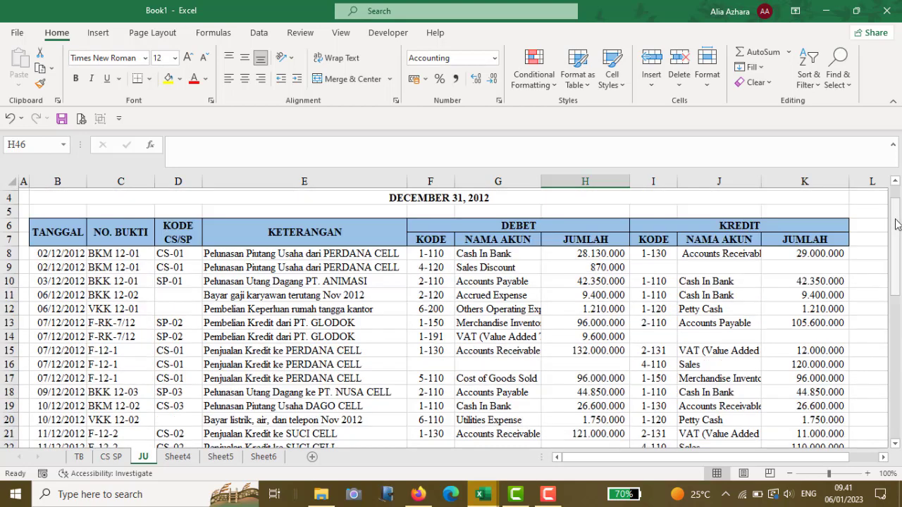
pyautogui.click(576, 295)
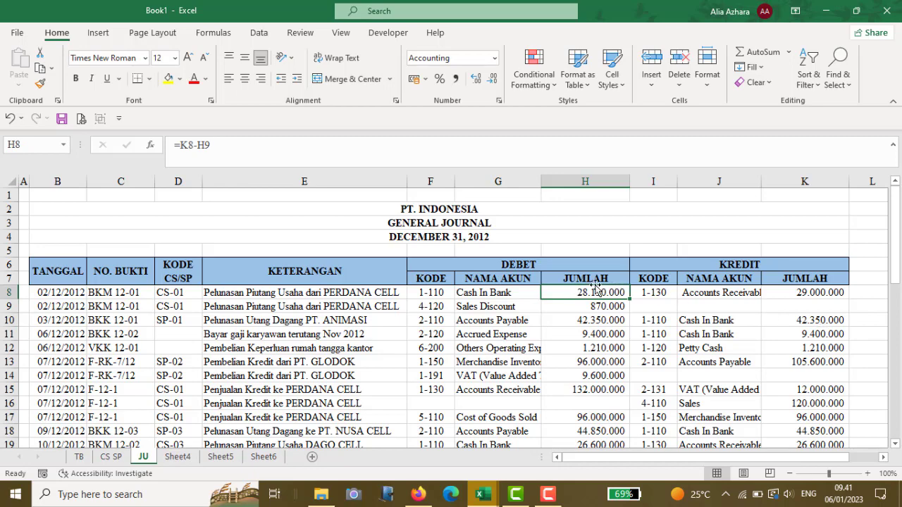
pyautogui.scroll(-12, 815, 346)
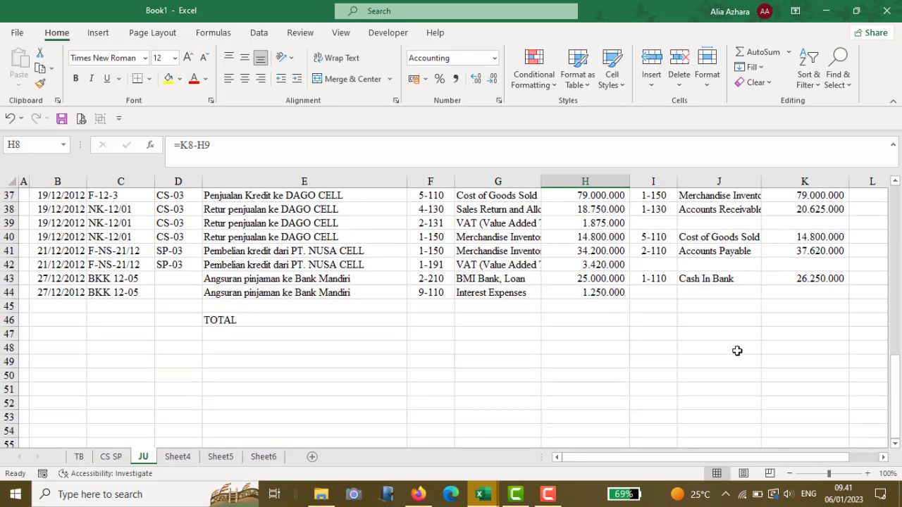
pyautogui.keyDown('shift'); pyautogui.click(585, 320); pyautogui.keyUp('shift')
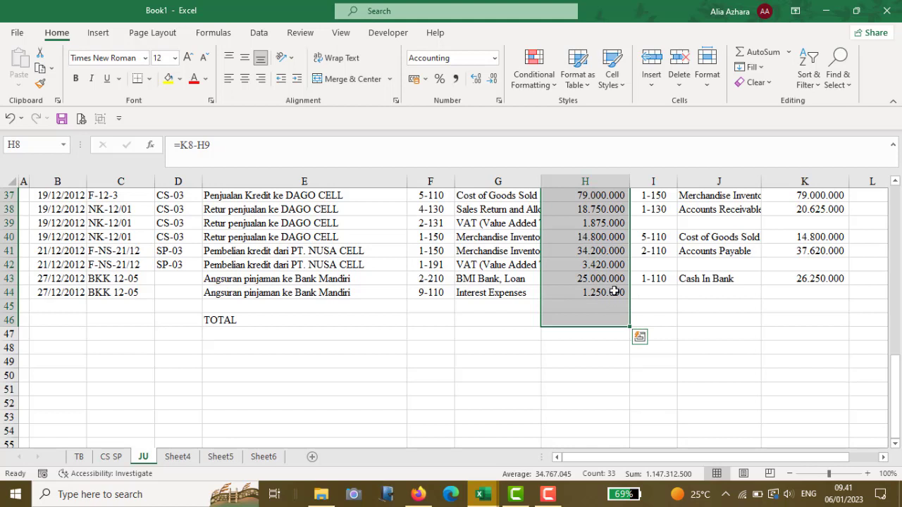
pyautogui.click(757, 55)
pyautogui.scroll(-2, 877, 428)
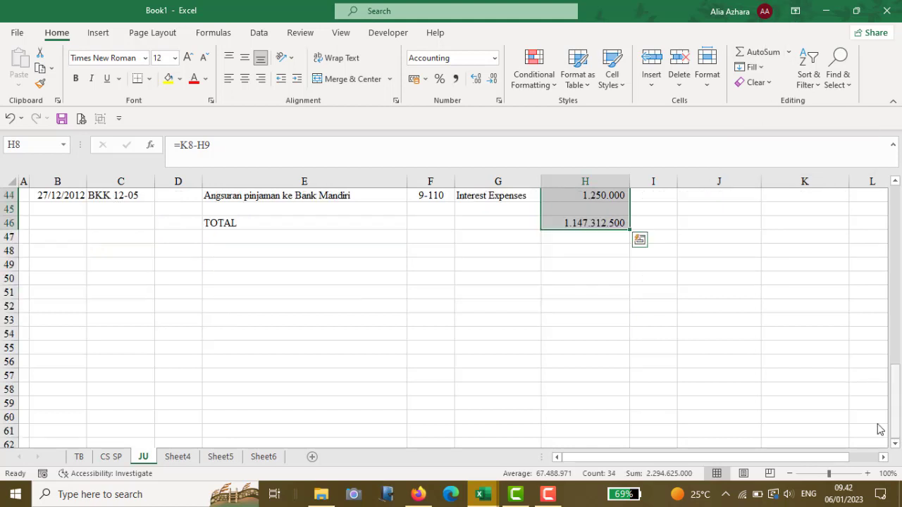
pyautogui.click(599, 222)
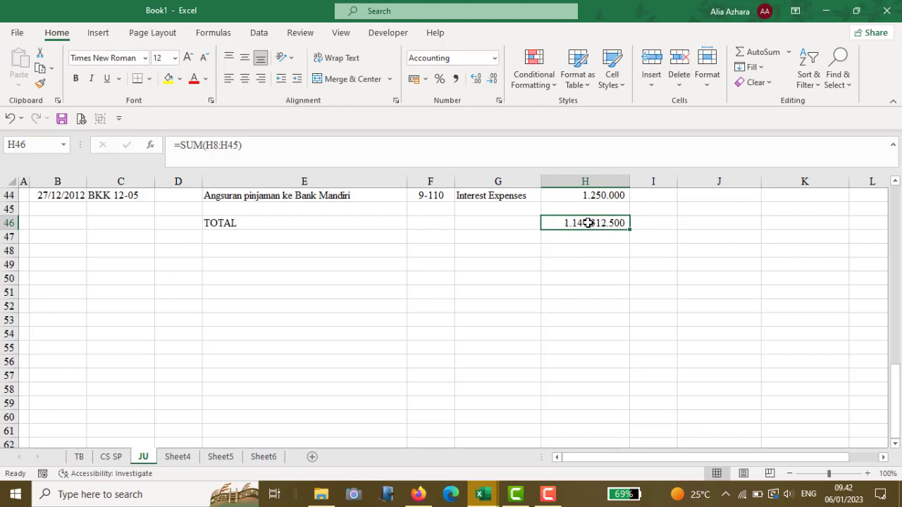
# Step: Sum the KREDIT amounts K8:K45 with AutoSum into K46 on the TOTAL row
pyautogui.click(899, 214)
pyautogui.scroll(8, 898, 214)
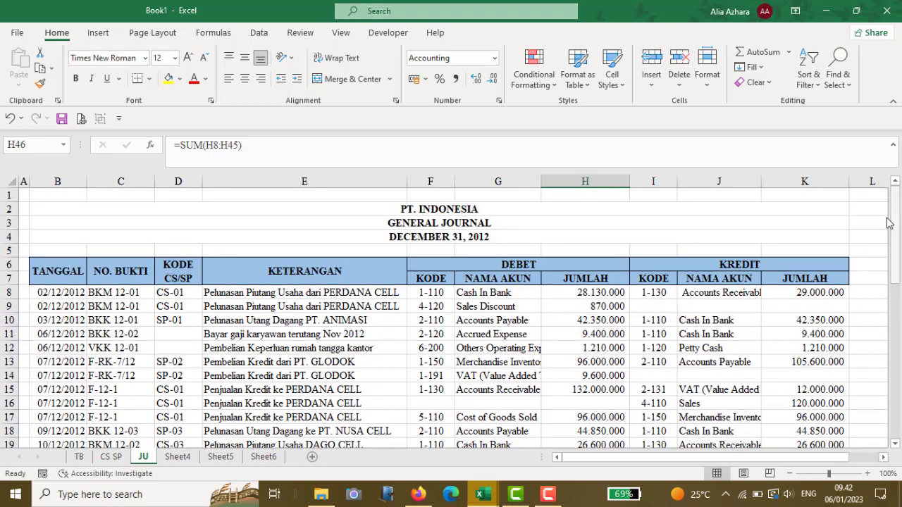
pyautogui.click(802, 295)
pyautogui.click(898, 364)
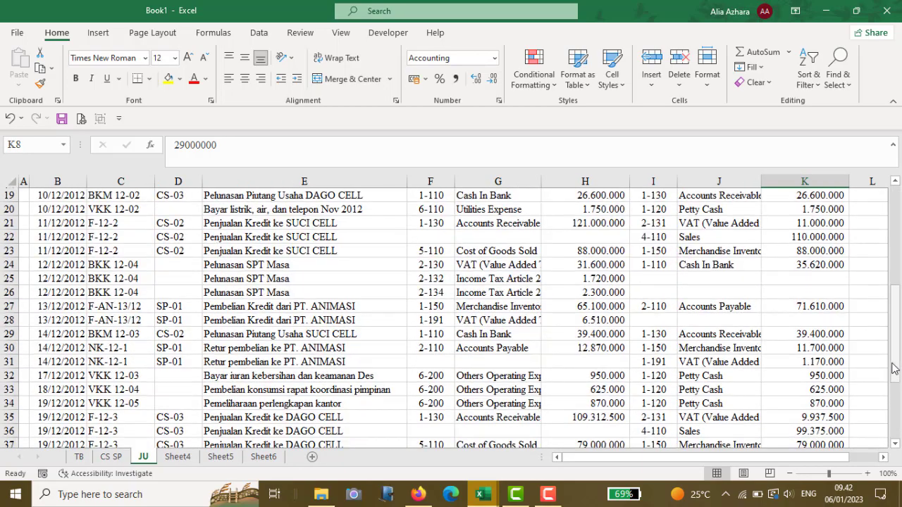
pyautogui.click(898, 416)
pyautogui.keyDown('shift'); pyautogui.click(792, 317); pyautogui.keyUp('shift')
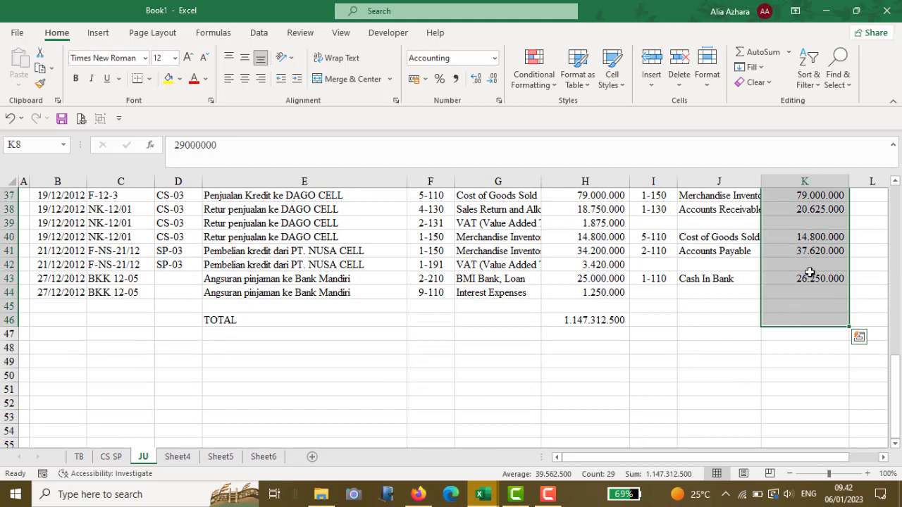
pyautogui.click(753, 57)
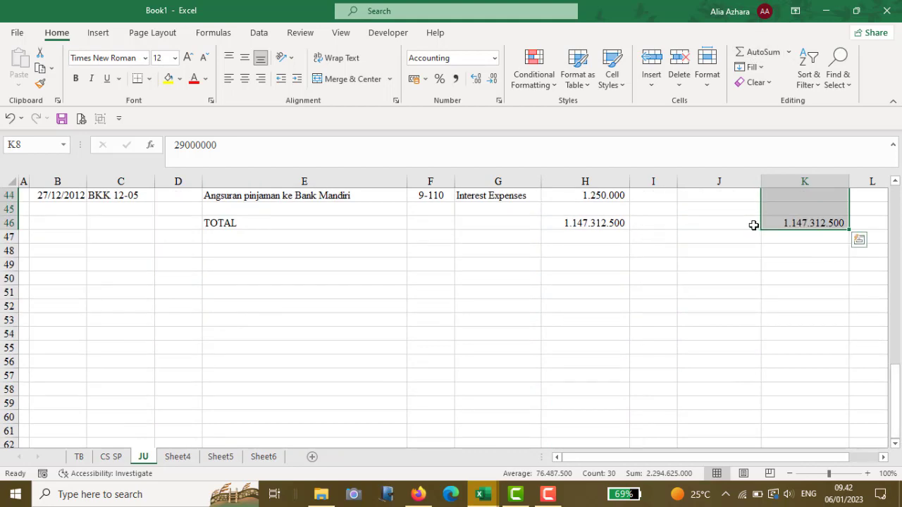
pyautogui.click(726, 224)
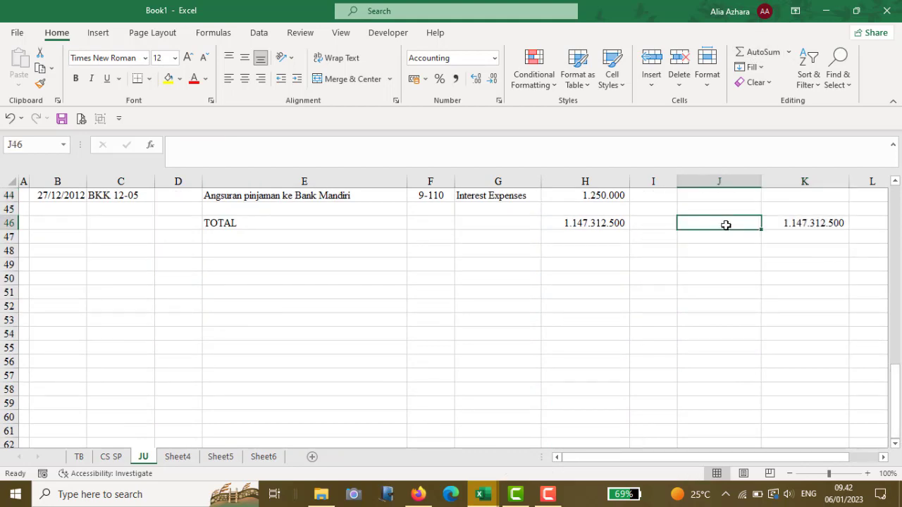
# Step: Compare the DEBET and KREDIT totals in H46 and K46 of the general journal
pyautogui.click(581, 223)
pyautogui.click(778, 221)
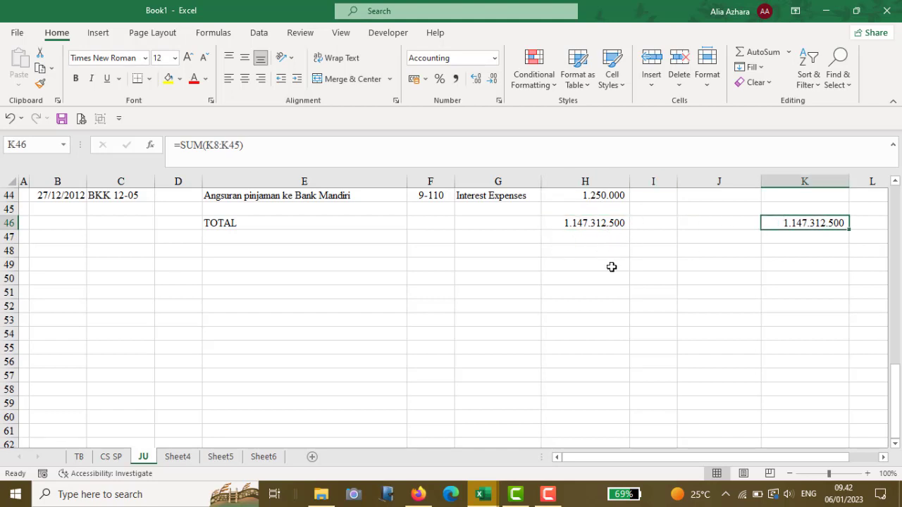
pyautogui.click(895, 183)
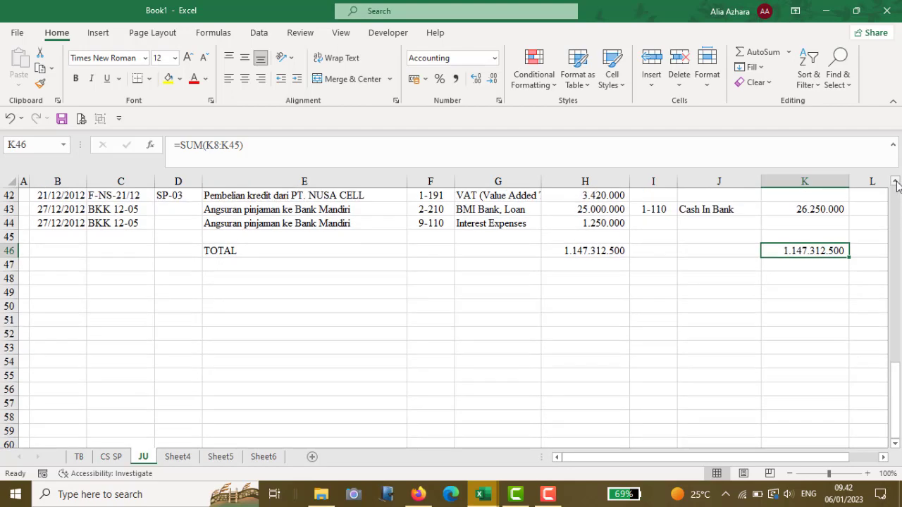
pyautogui.click(895, 183)
pyautogui.click(895, 182)
pyautogui.click(895, 182)
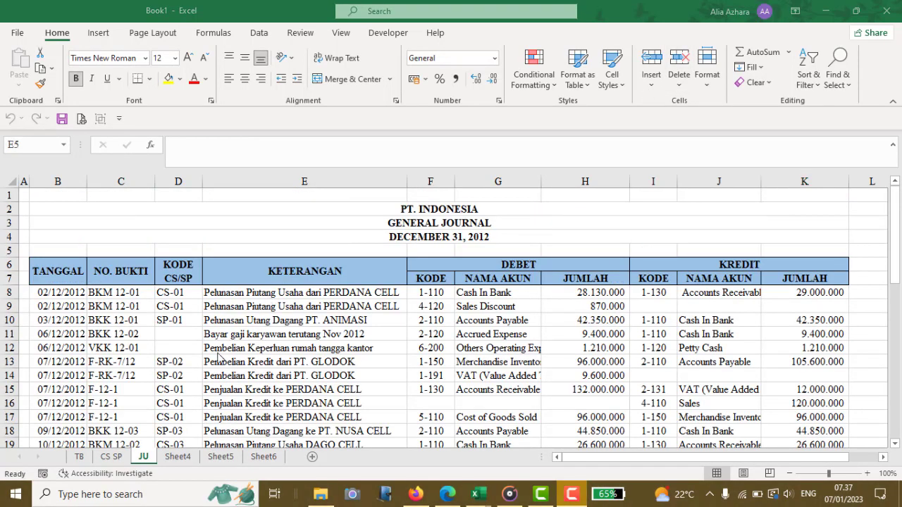
# Step: Rename the Sheet4 worksheet as BB and clear its whole-sheet selection
pyautogui.click(177, 457)
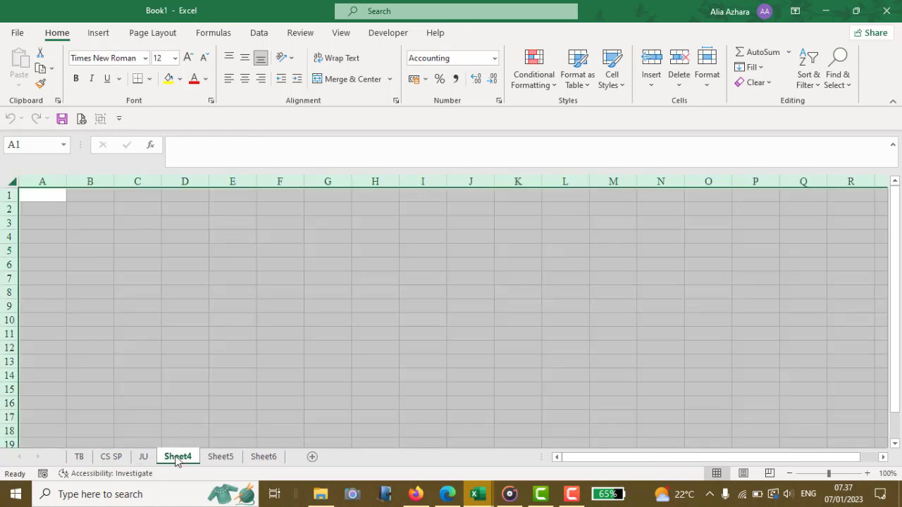
pyautogui.rightClick(176, 459)
pyautogui.click(220, 313)
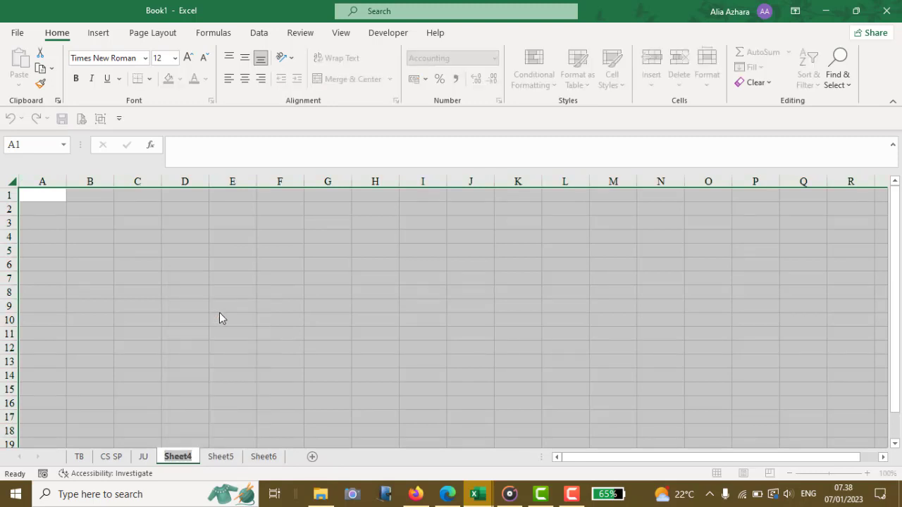
pyautogui.write('BB')
pyautogui.press('Return')
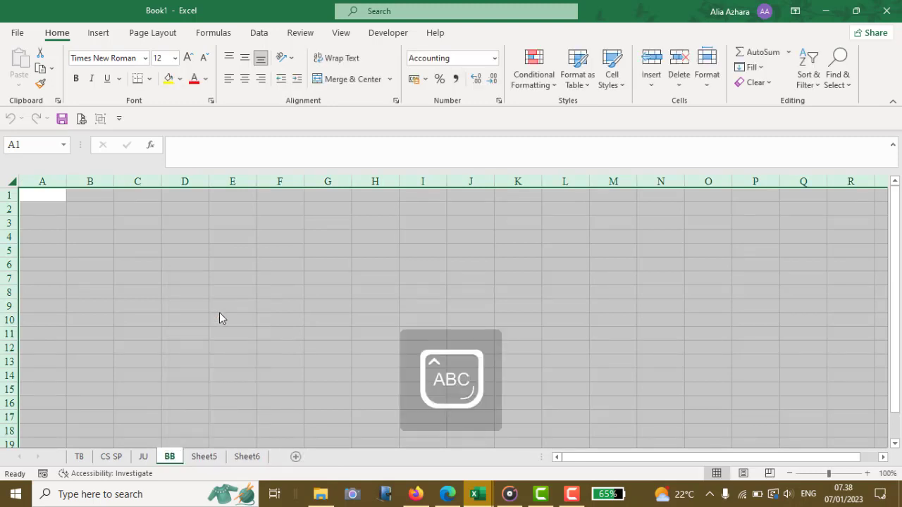
pyautogui.click(61, 197)
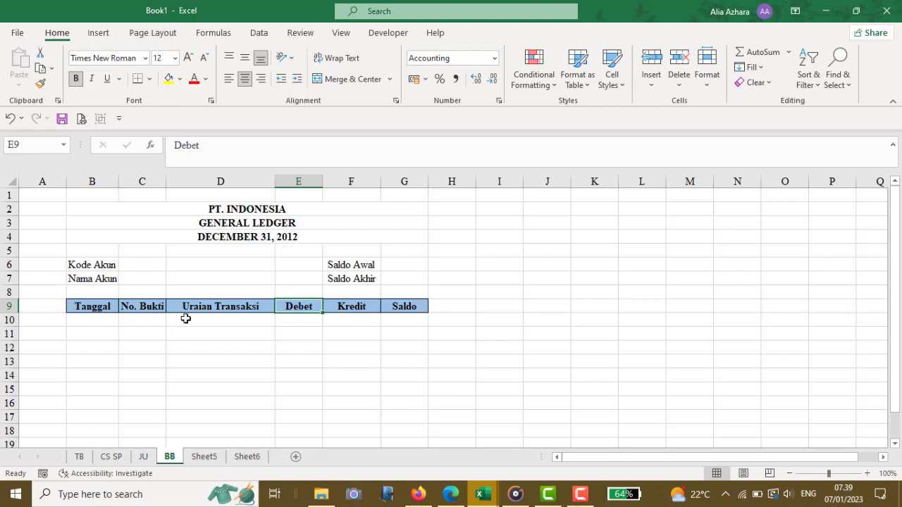
# Step: Add filters to the general ledger header row B9:G9, from Tanggal to Saldo
pyautogui.click(92, 304)
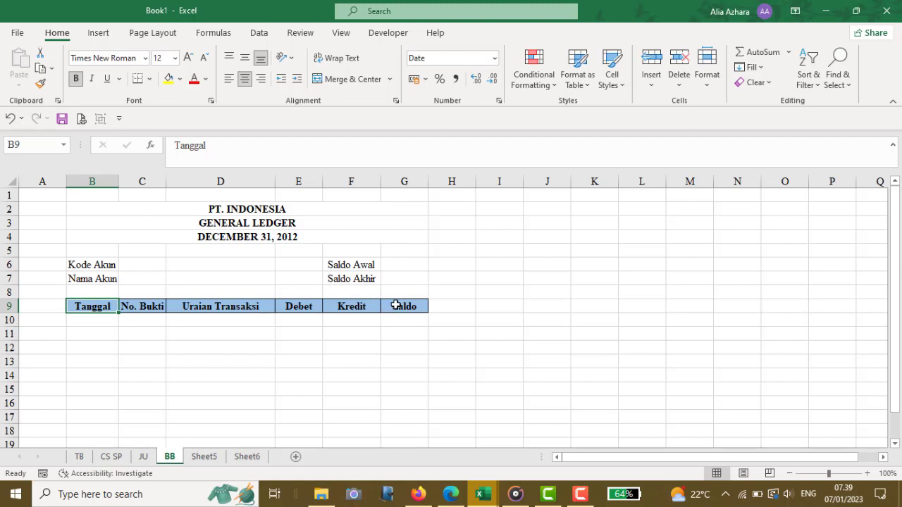
pyautogui.keyDown('shift'); pyautogui.click(395, 305); pyautogui.keyUp('shift')
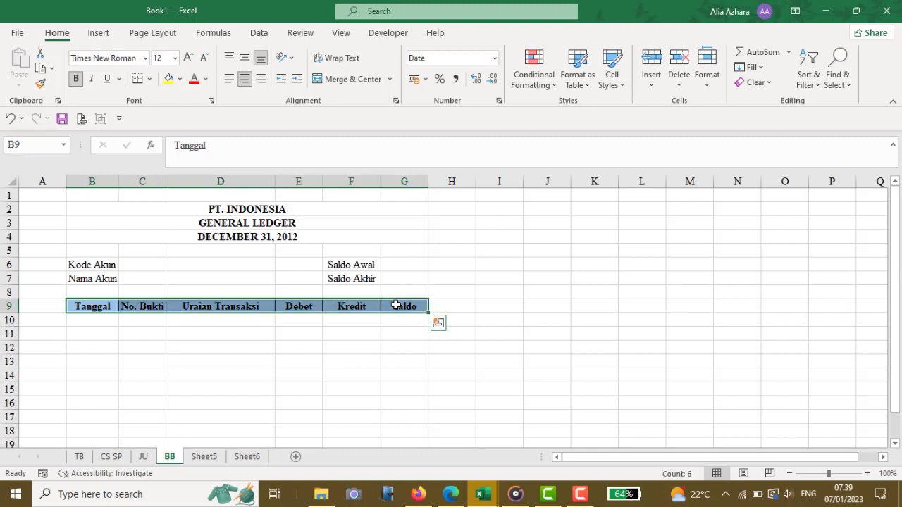
pyautogui.click(261, 35)
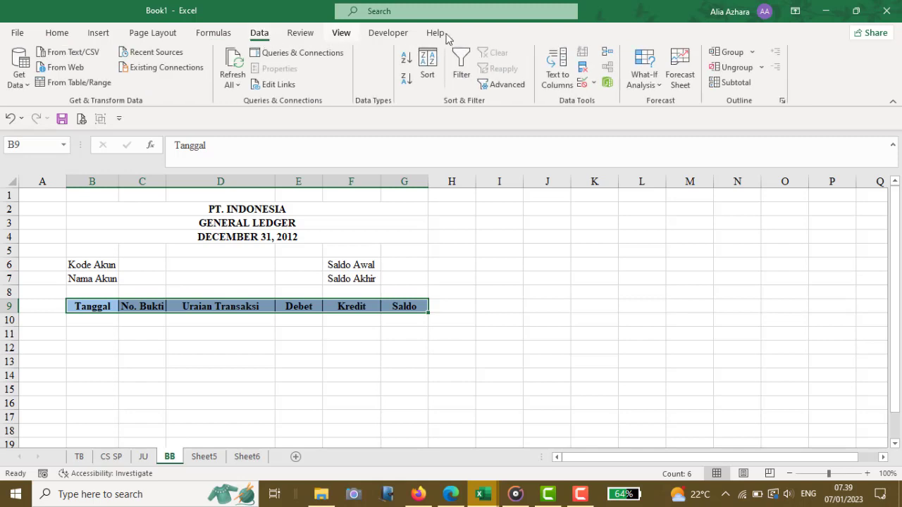
pyautogui.click(463, 78)
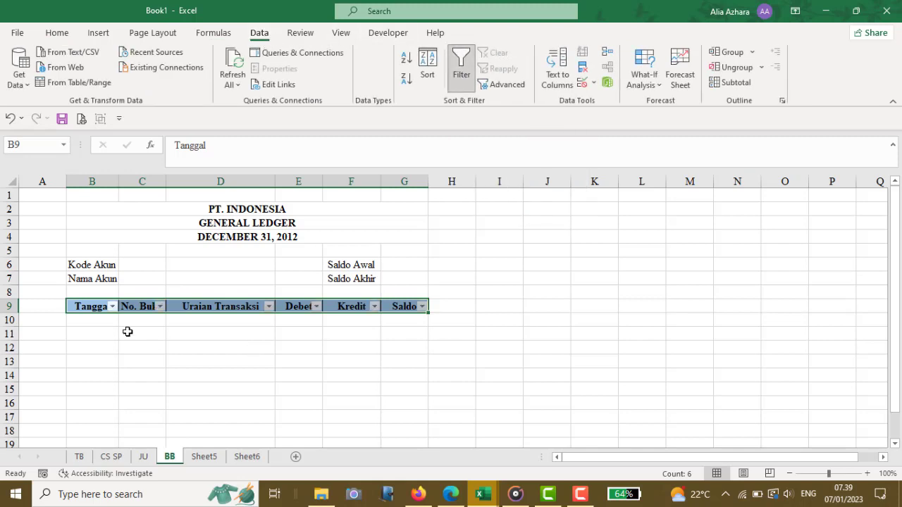
pyautogui.click(127, 332)
pyautogui.click(83, 320)
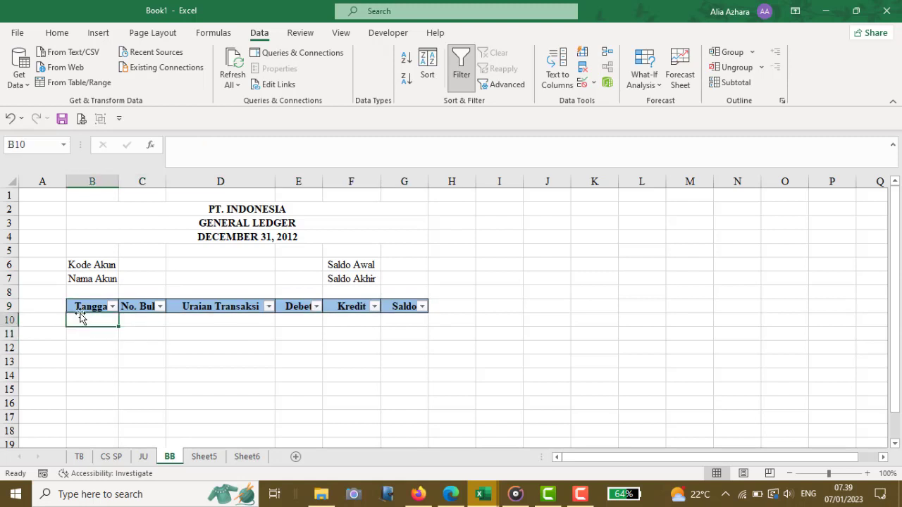
# Step: Apply a List data validation to the Kode Akun cell C6 with the source =TB!$B$7:$B$52
pyautogui.click(131, 267)
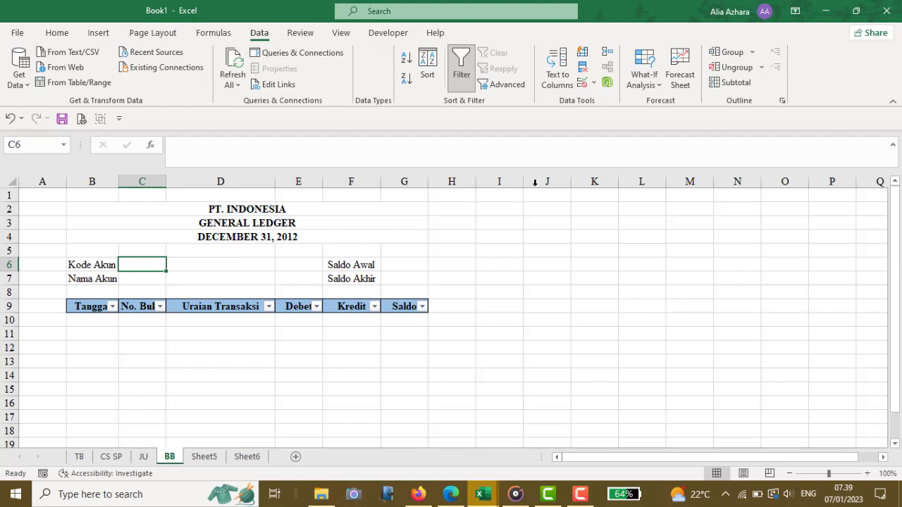
pyautogui.click(594, 83)
pyautogui.click(594, 101)
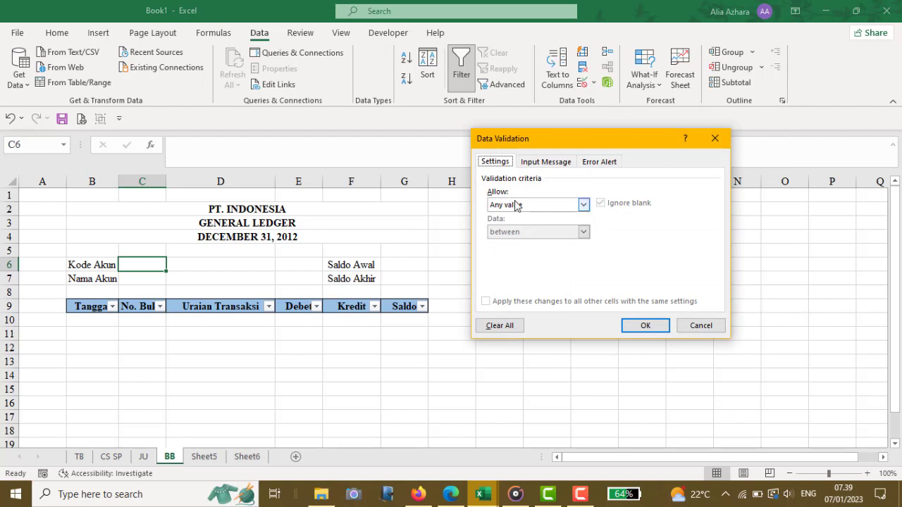
pyautogui.click(516, 206)
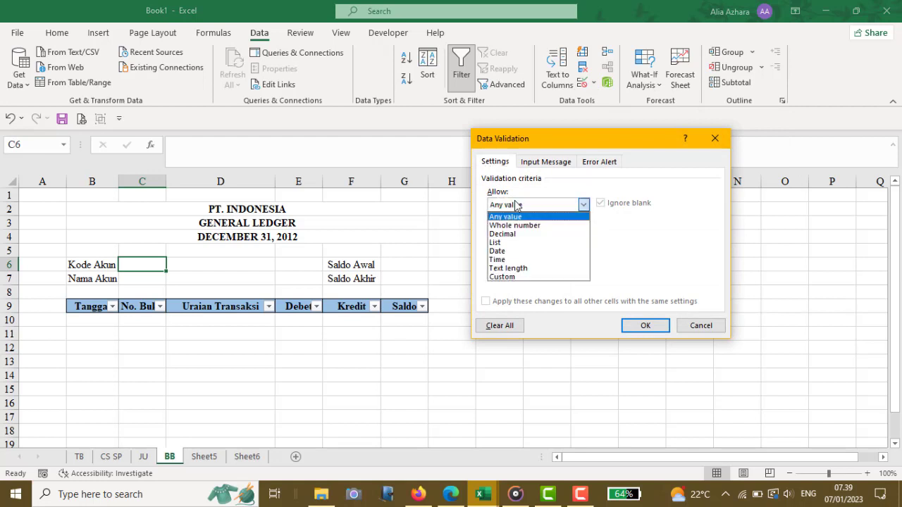
pyautogui.click(501, 244)
pyautogui.click(501, 258)
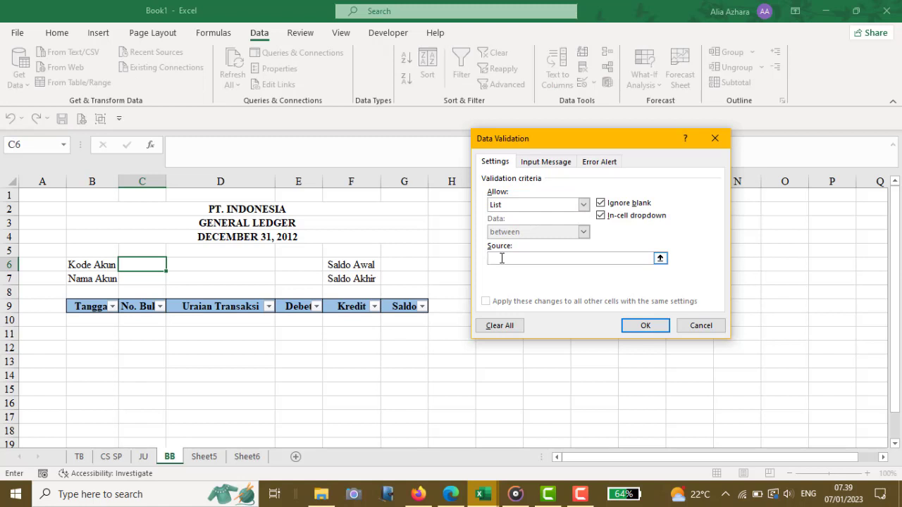
pyautogui.write('=')
pyautogui.click(79, 458)
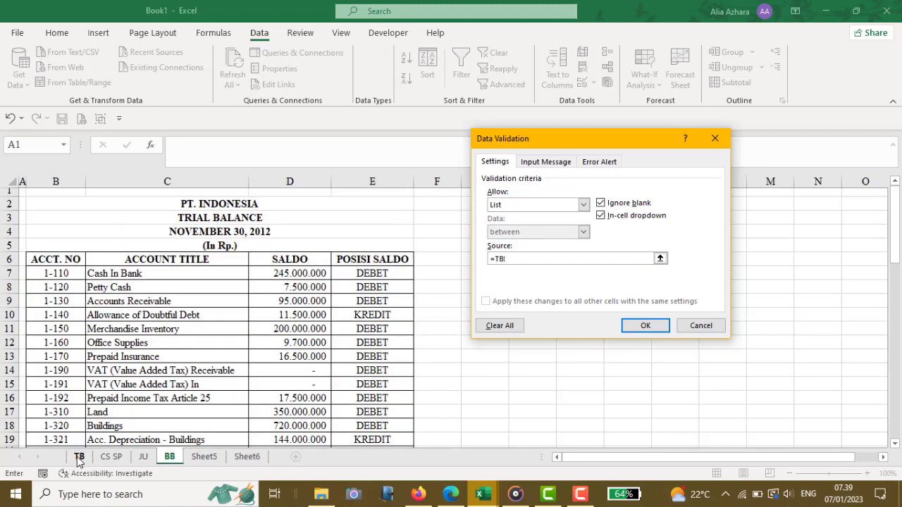
pyautogui.click(61, 275)
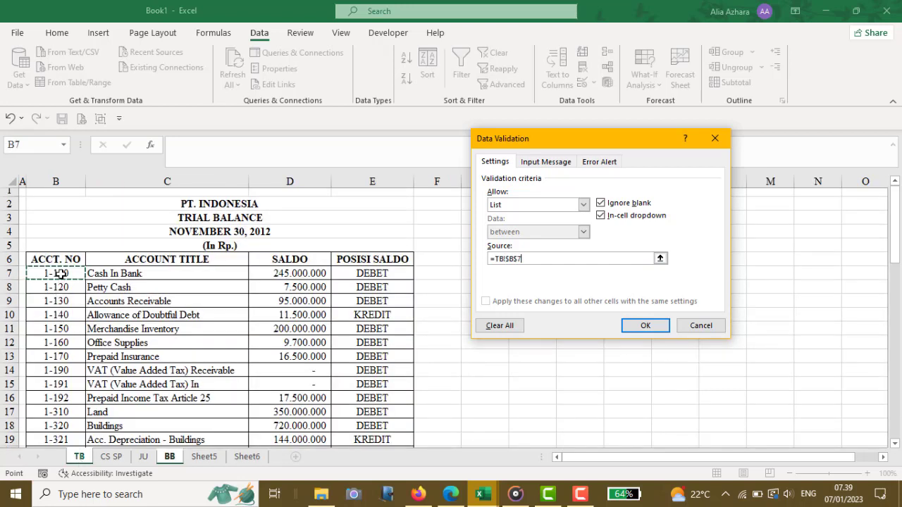
pyautogui.click(896, 371)
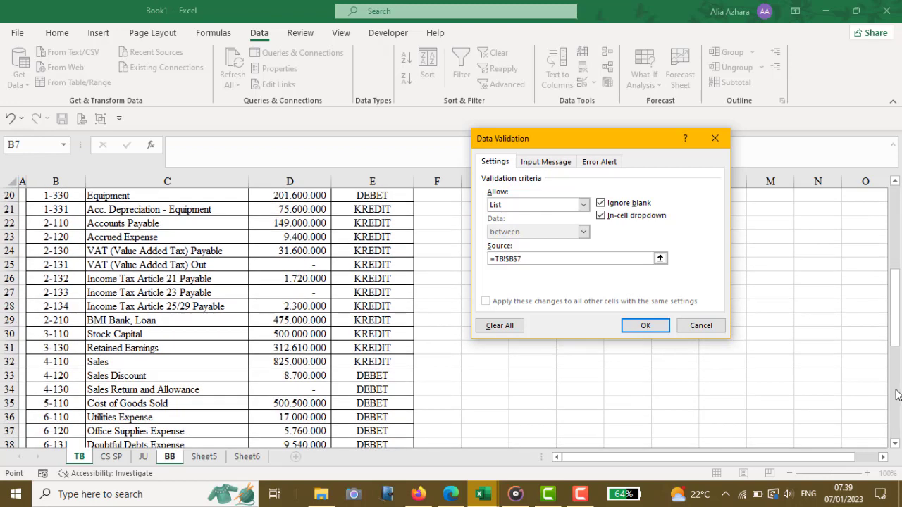
pyautogui.click(897, 371)
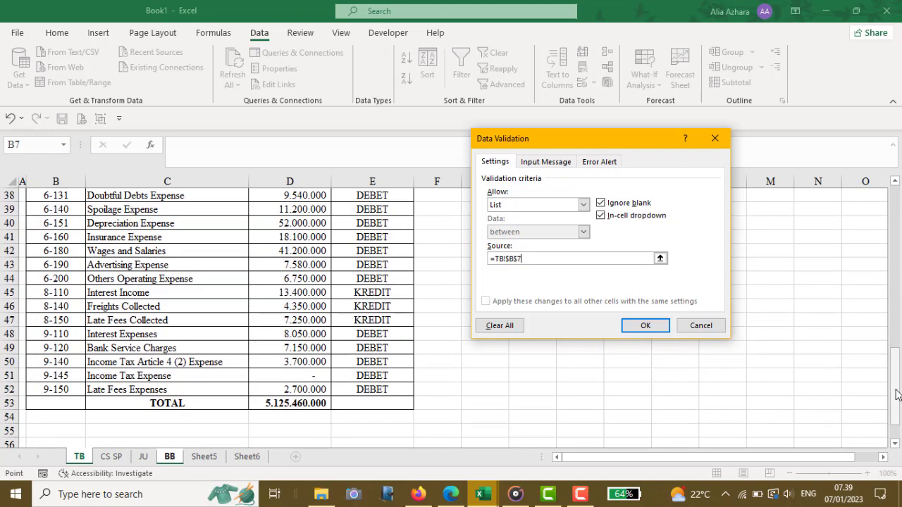
pyautogui.keyDown('shift'); pyautogui.click(55, 391); pyautogui.keyUp('shift')
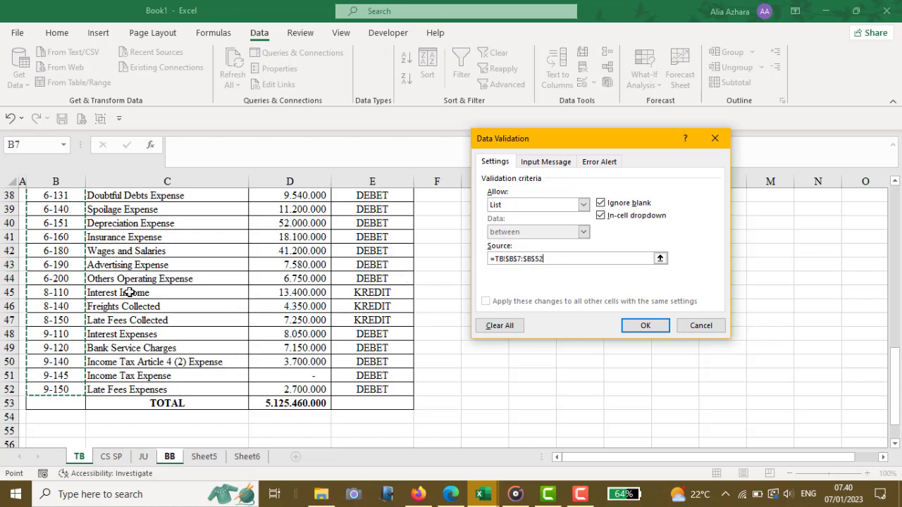
pyautogui.click(643, 326)
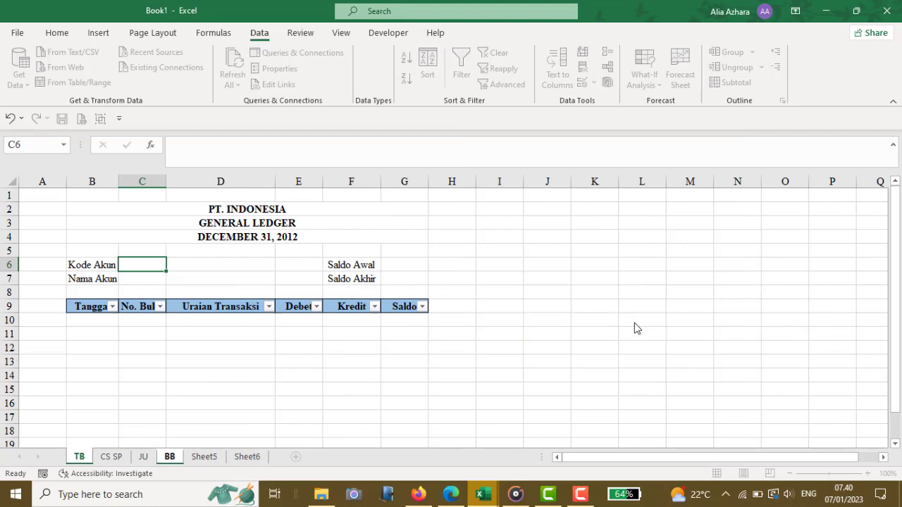
# Step: Check the account codes offered by the Kode Akun drop-down in C6 without choosing one
pyautogui.click(173, 266)
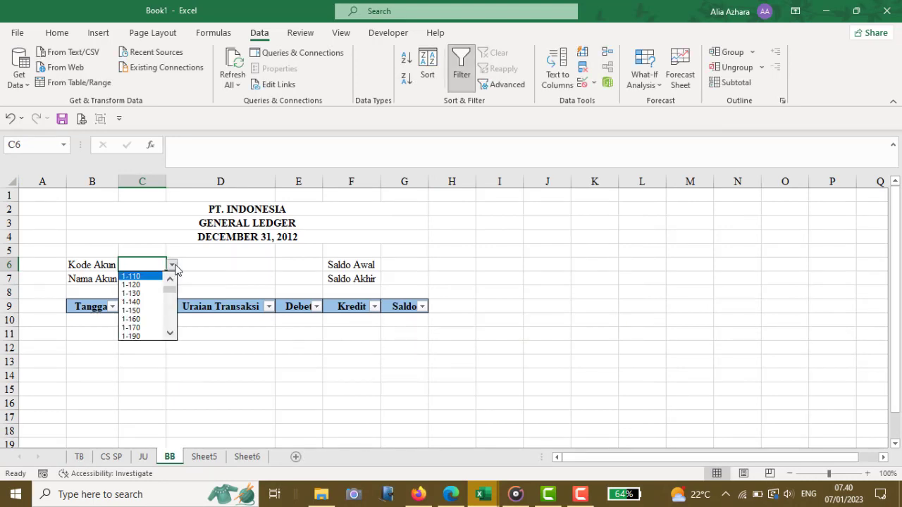
pyautogui.scroll(-3, 171, 303)
pyautogui.click(168, 323)
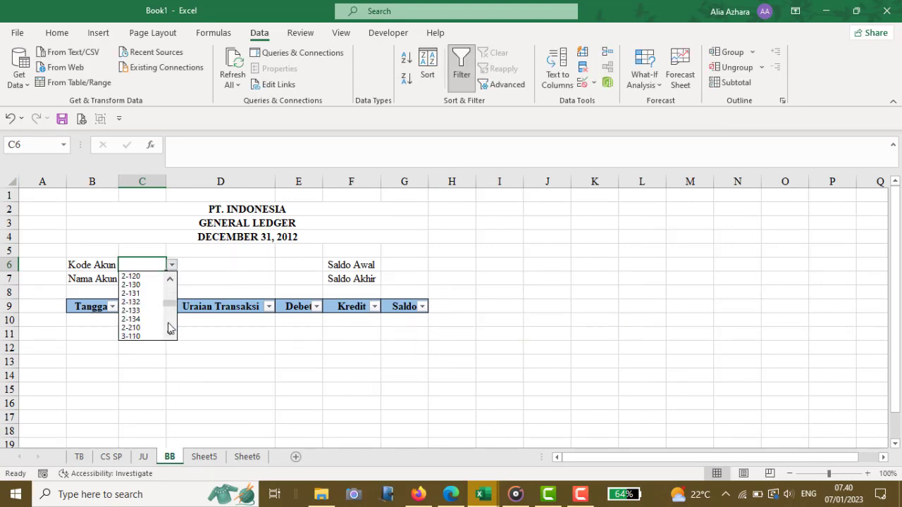
pyautogui.click(189, 288)
# Step: Enter the formula =VLOOKUP(C6;NSAWAL;2) in the Nama Akun cell C7
pyautogui.click(143, 280)
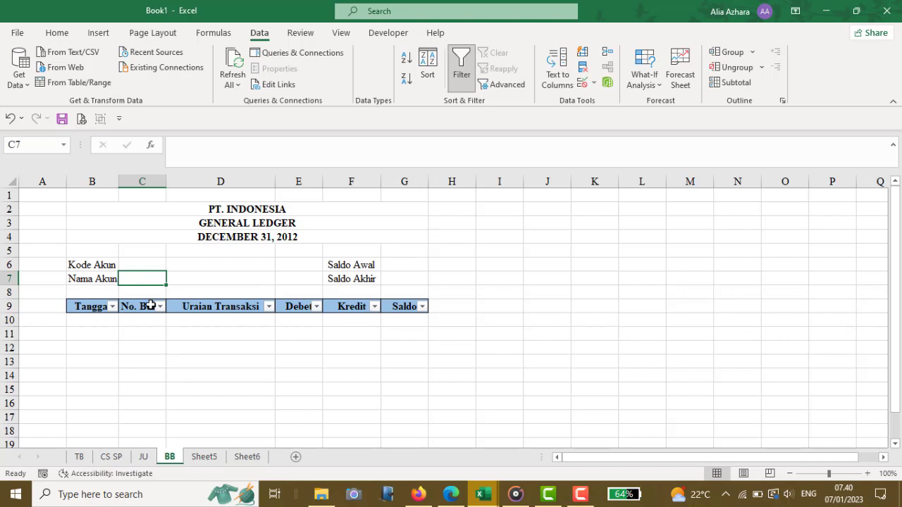
pyautogui.write('=VLO')
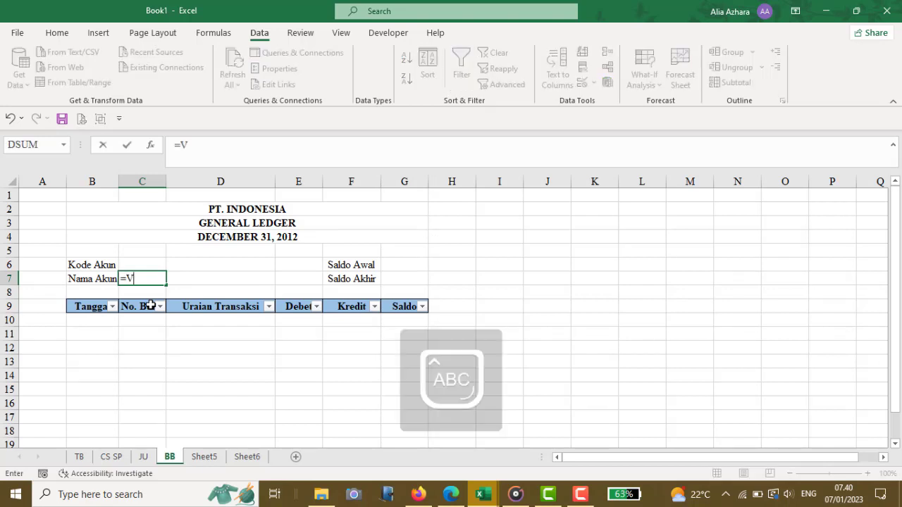
pyautogui.write('OKUP(')
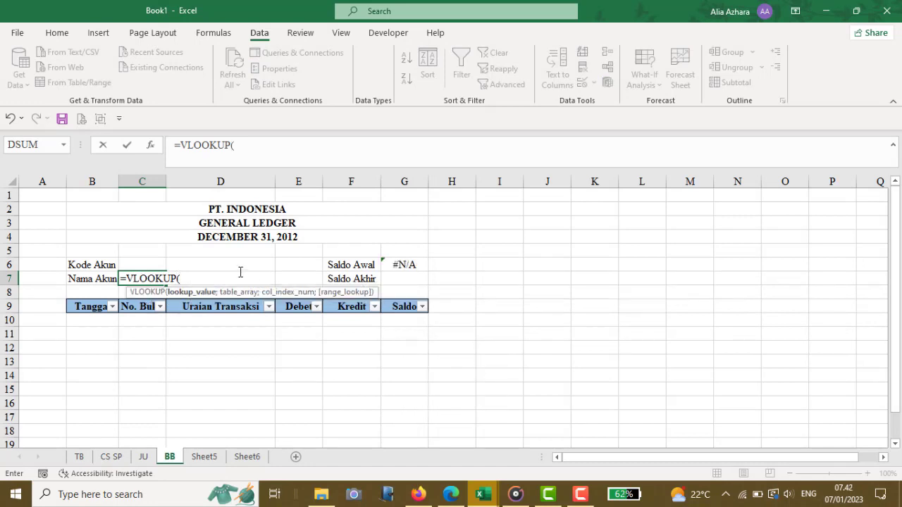
pyautogui.click(147, 263)
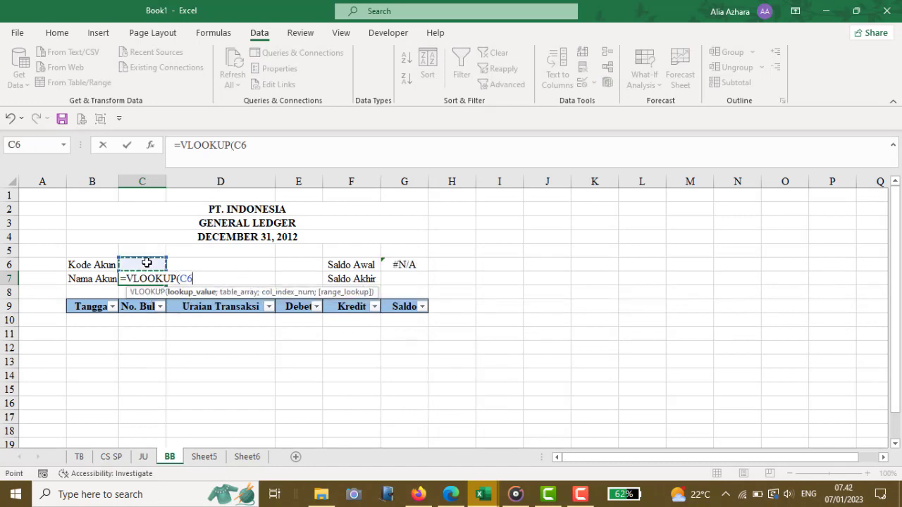
pyautogui.write(';NS')
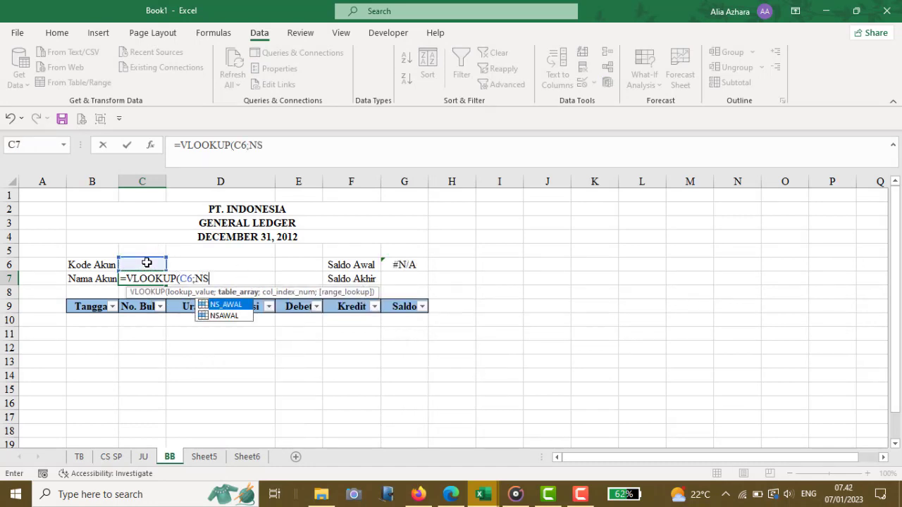
pyautogui.doubleClick(223, 317)
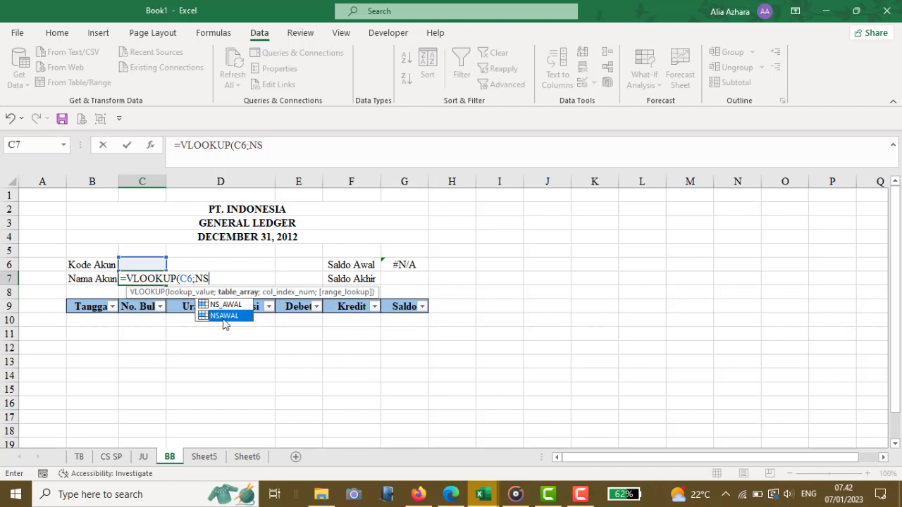
pyautogui.write(';2')
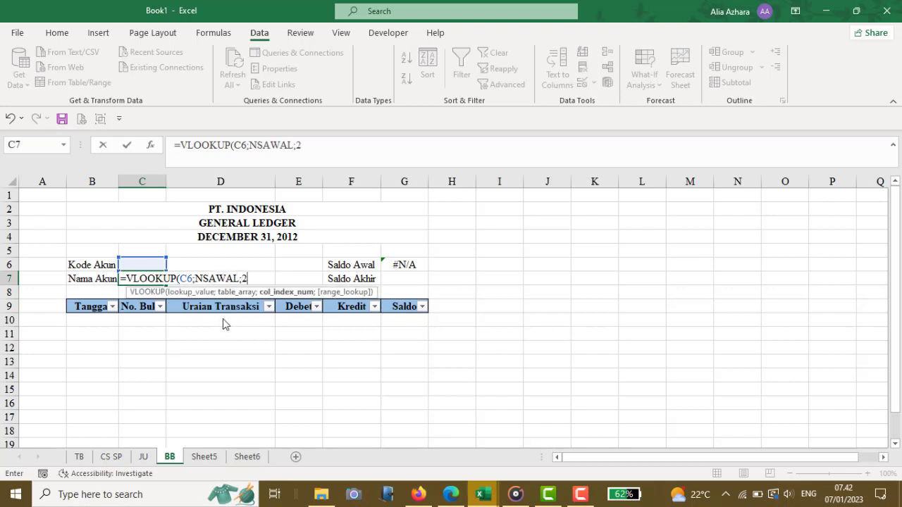
pyautogui.write(')')
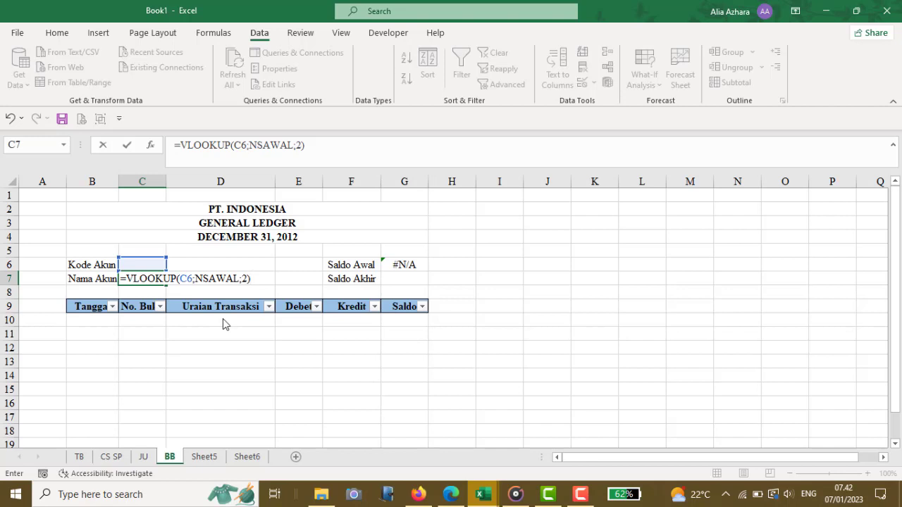
pyautogui.press('Return')
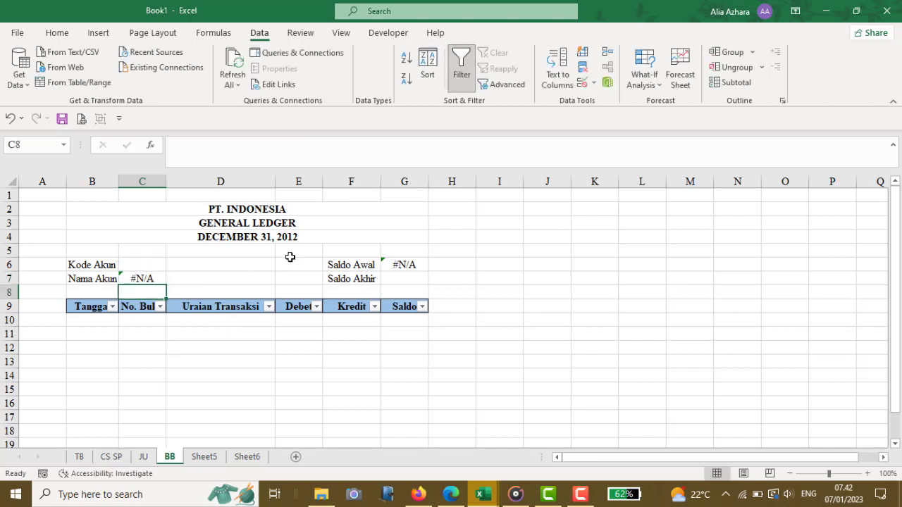
# Step: Enter the formula =VLOOKUP(C6;NSAWAL;3) in the Saldo Awal cell G6
pyautogui.press('Right')
pyautogui.press('Right')
pyautogui.press('Right')
pyautogui.press('Right')
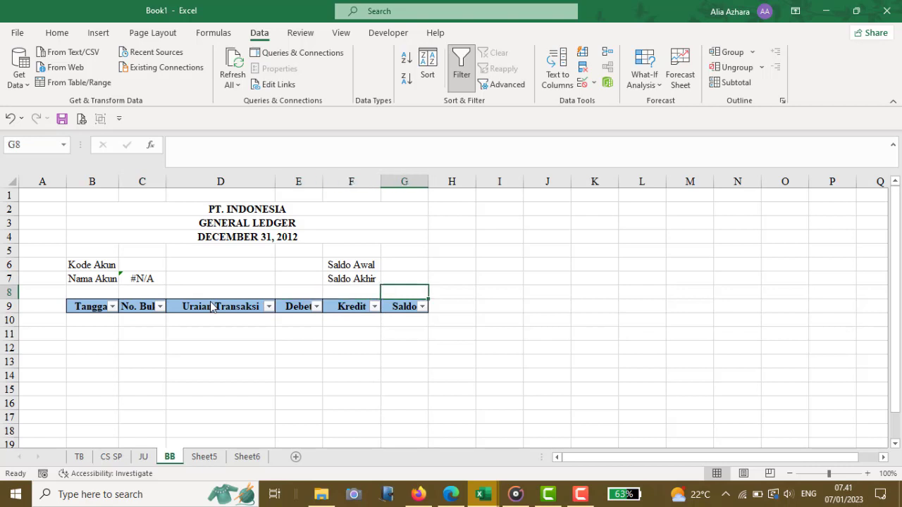
pyautogui.press('Up')
pyautogui.press('Up')
pyautogui.write('=VLO')
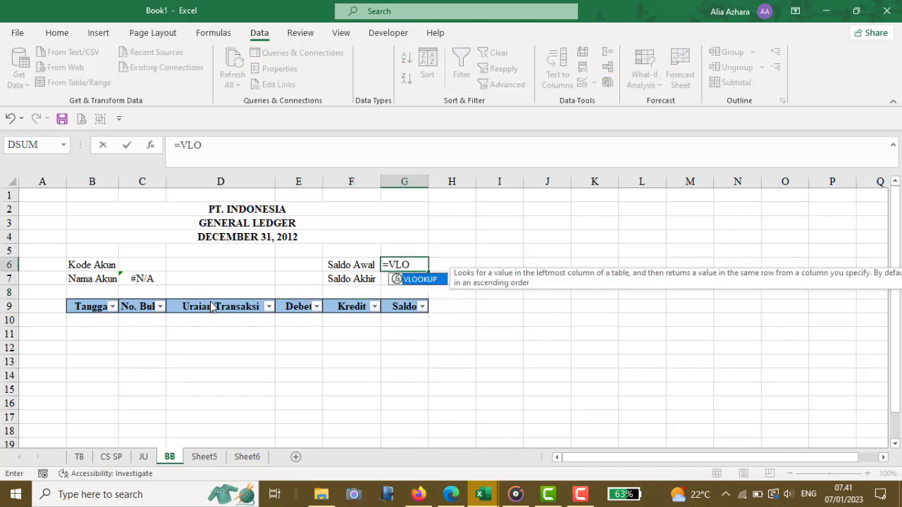
pyautogui.write('OKUP(')
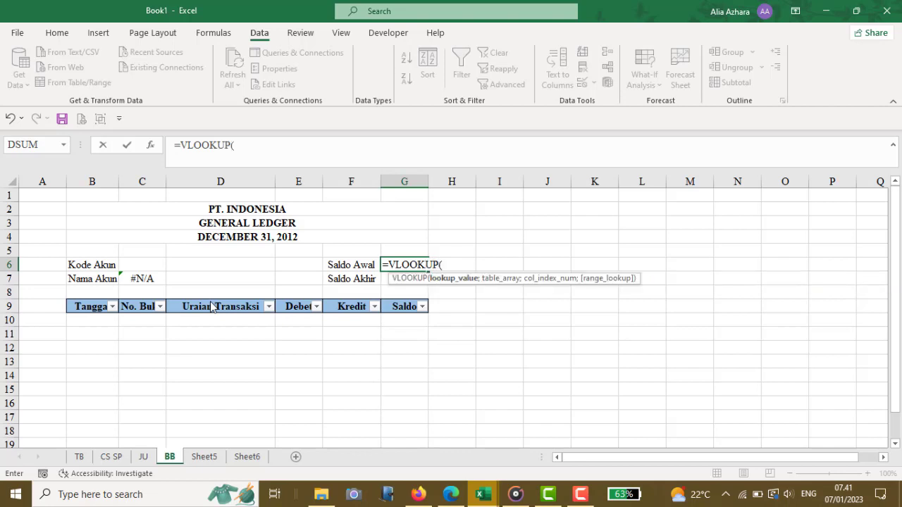
pyautogui.click(146, 263)
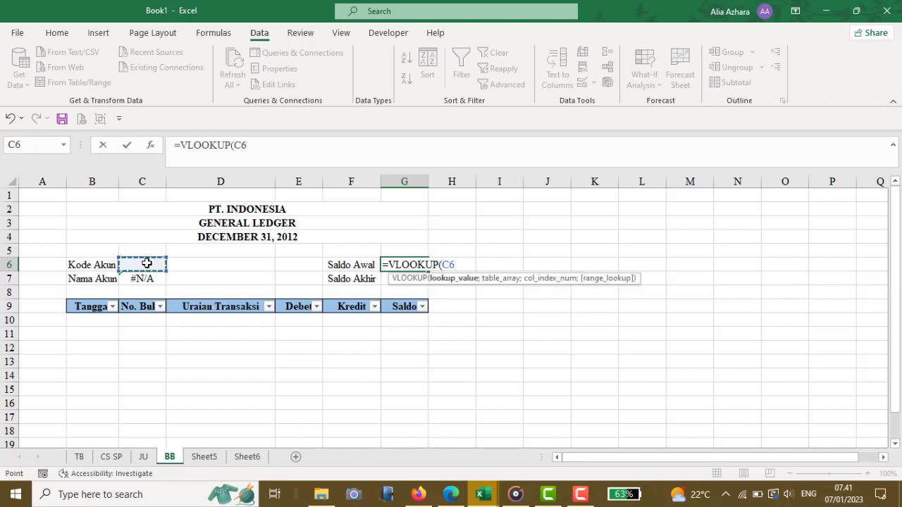
pyautogui.write(';NS')
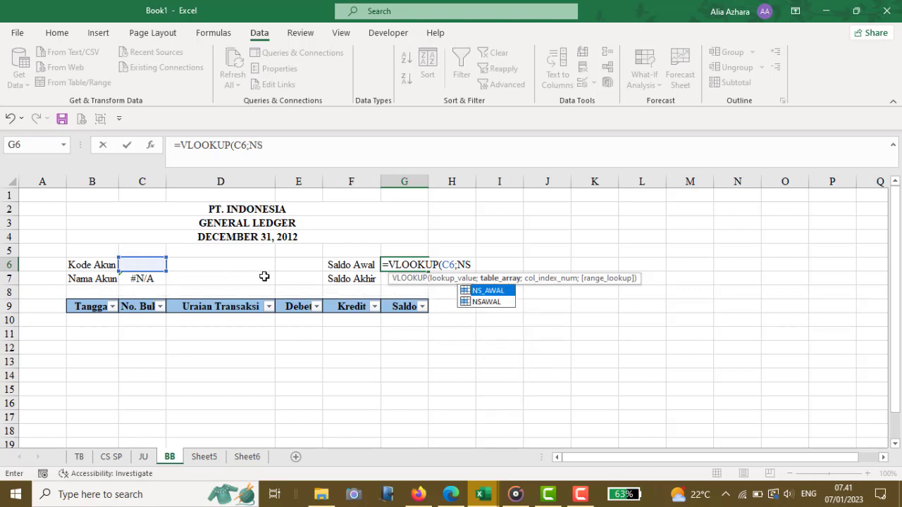
pyautogui.doubleClick(478, 301)
pyautogui.write(';')
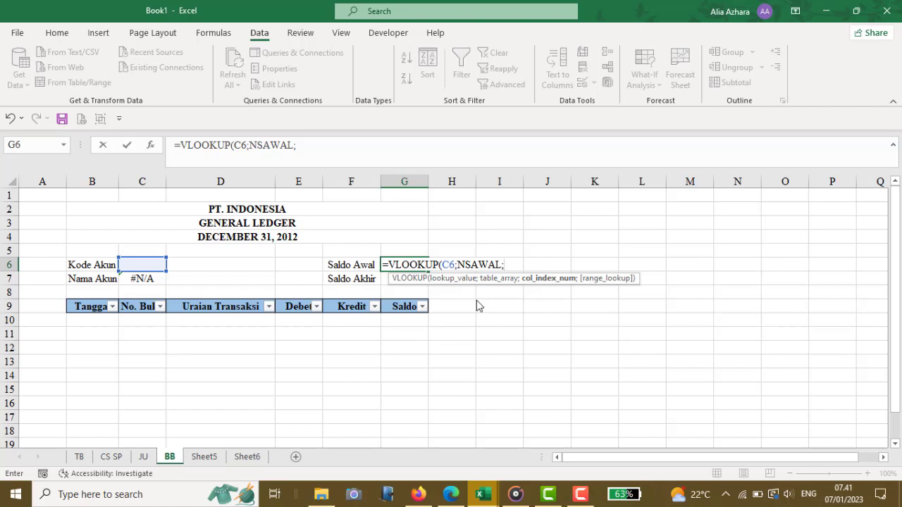
pyautogui.write('3)')
pyautogui.press('Return')
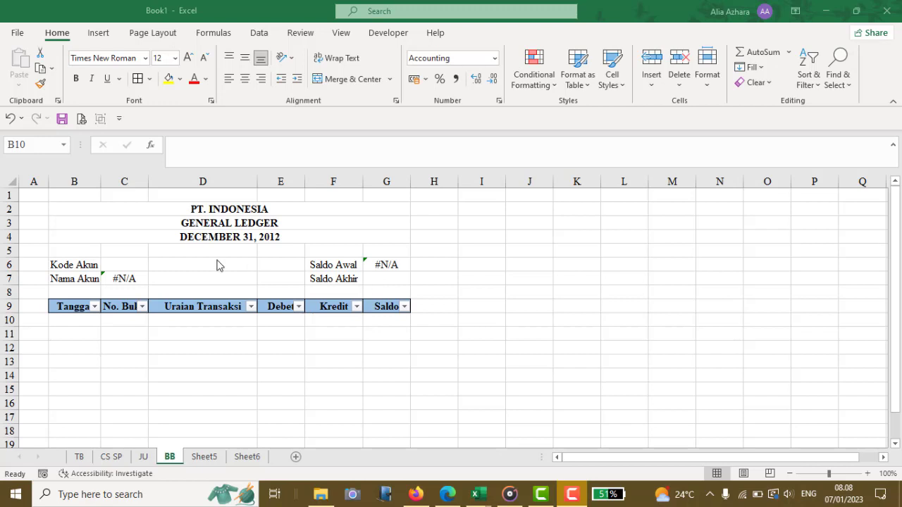
# Step: Choose account code 1-110 for Kode Akun in C6
pyautogui.click(139, 271)
pyautogui.click(141, 261)
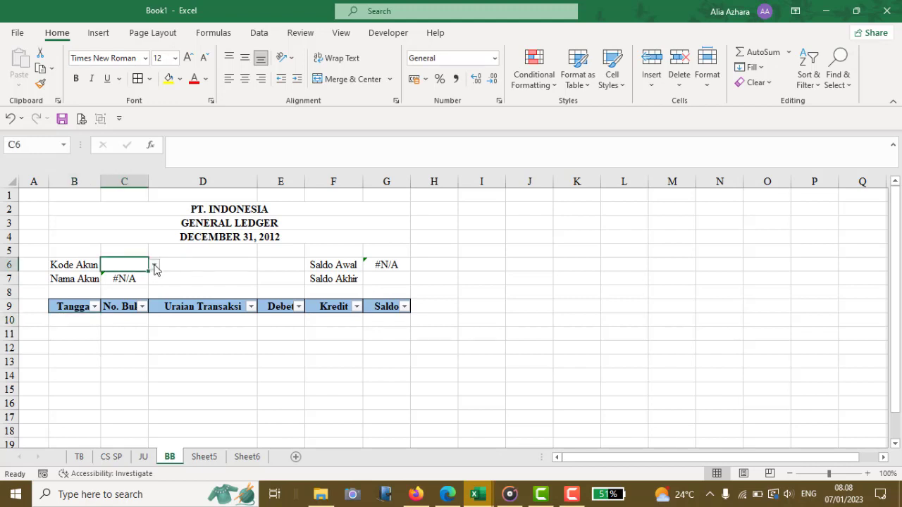
pyautogui.click(154, 266)
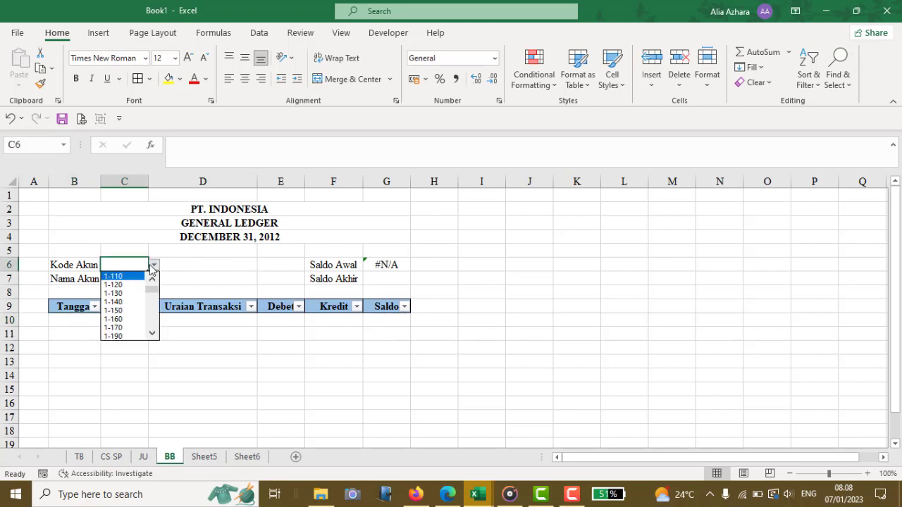
pyautogui.click(113, 276)
# Step: Check the Posisi Saldo column on the TB sheet and enter =VLOOKUP(C6;NSAWAL;4) in BB cell H6, beside the opening balance
pyautogui.click(391, 265)
pyautogui.press('Right')
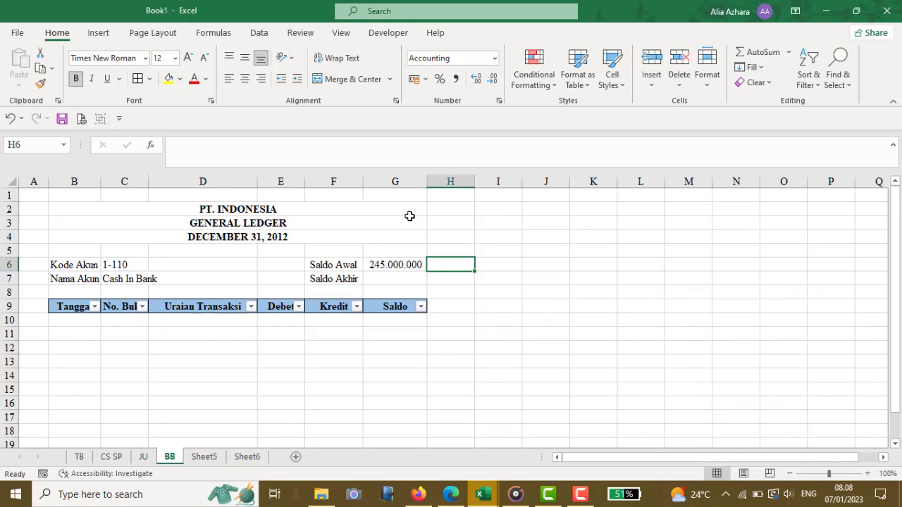
pyautogui.click(80, 458)
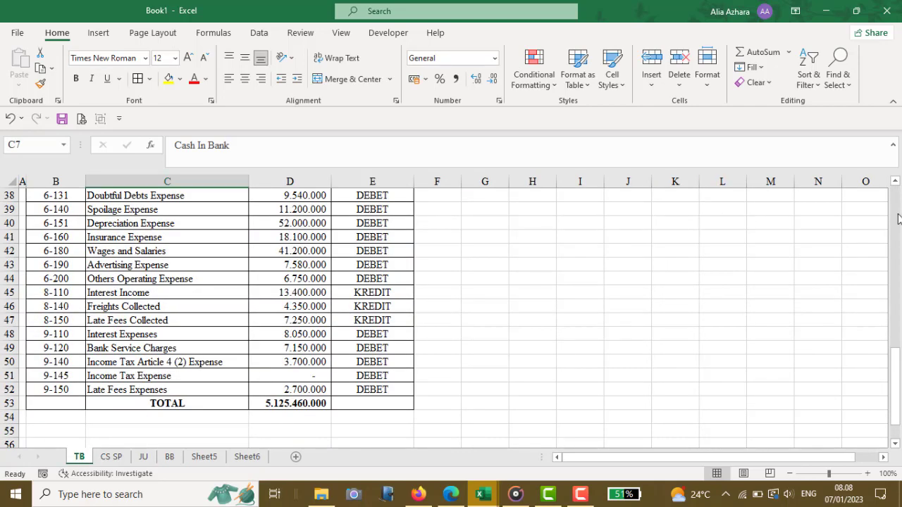
pyautogui.scroll(12, 898, 219)
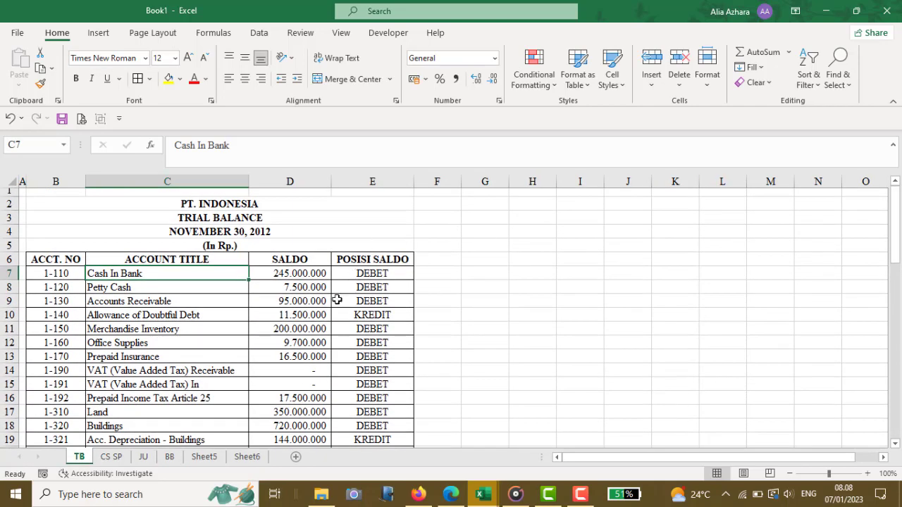
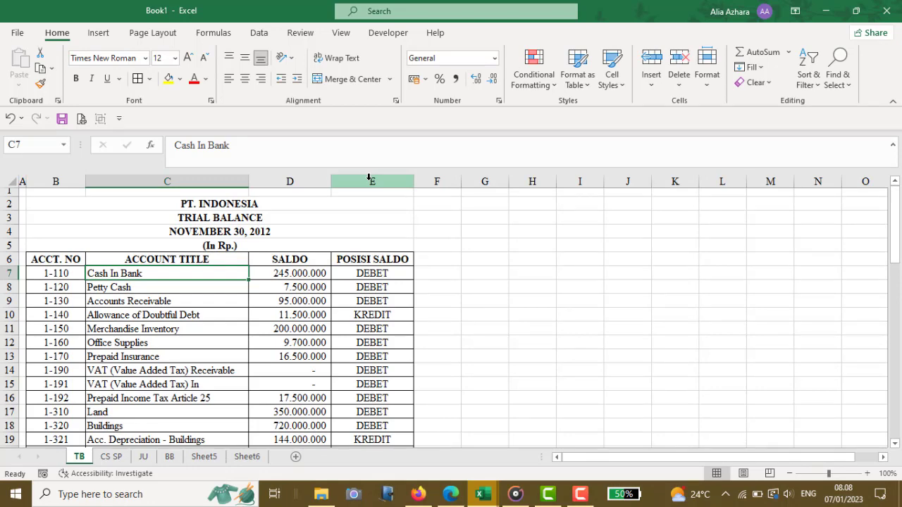
pyautogui.click(171, 458)
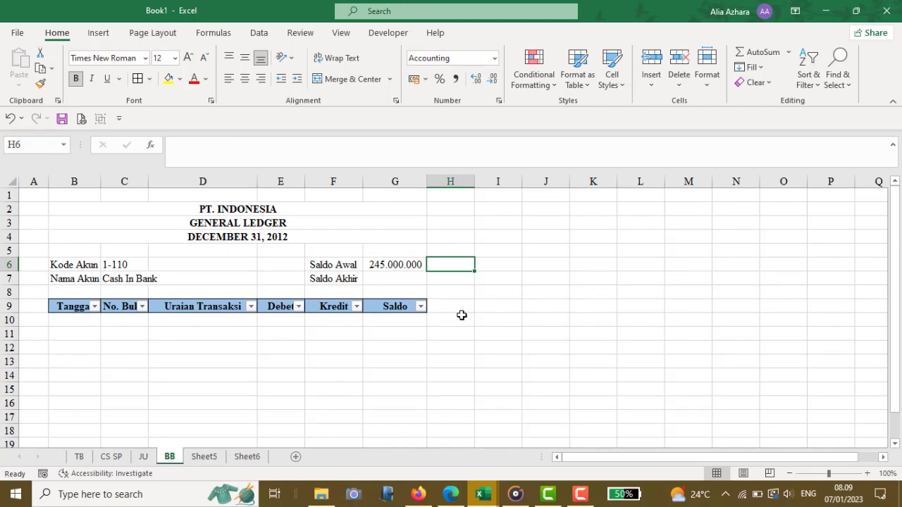
pyautogui.write('=')
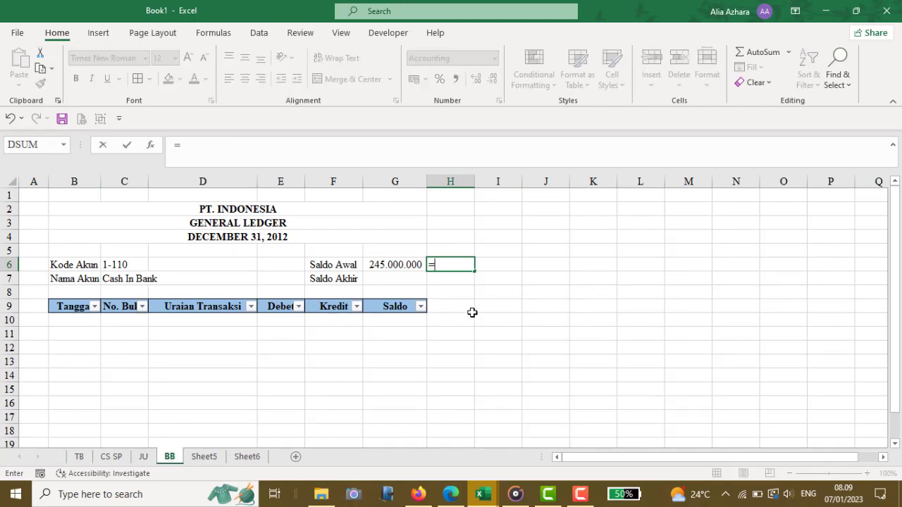
pyautogui.write('vlookup(')
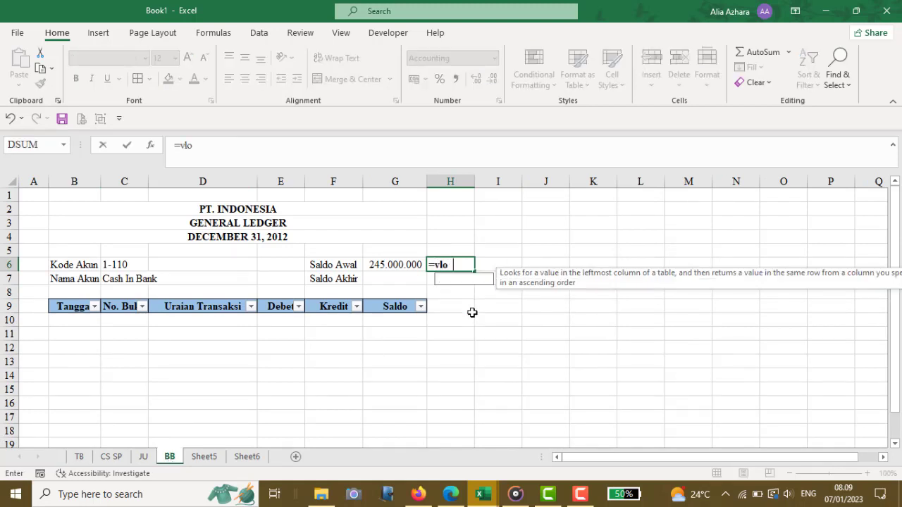
pyautogui.click(114, 264)
pyautogui.write(';')
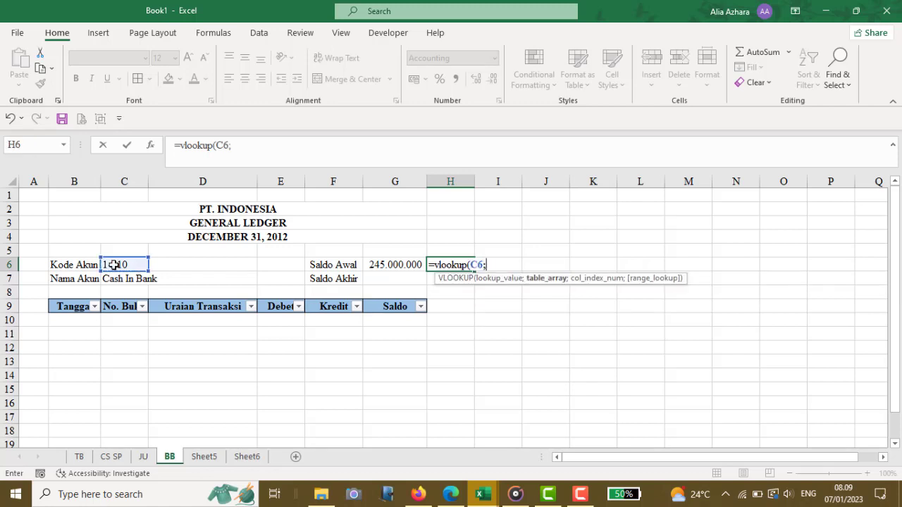
pyautogui.write('ns')
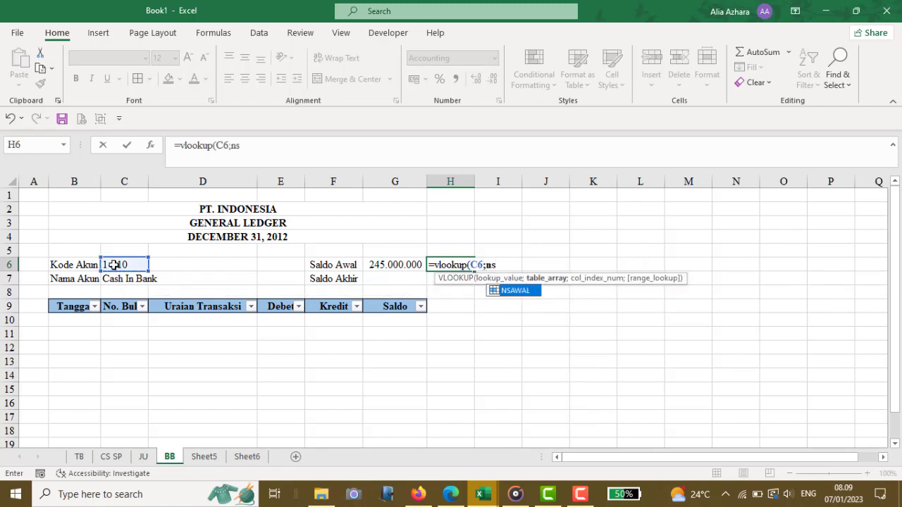
pyautogui.doubleClick(524, 291)
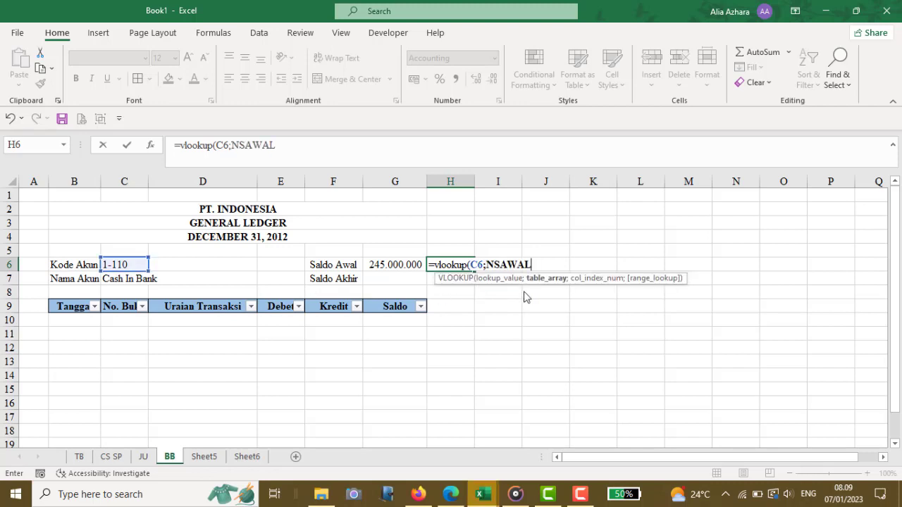
pyautogui.write(';')
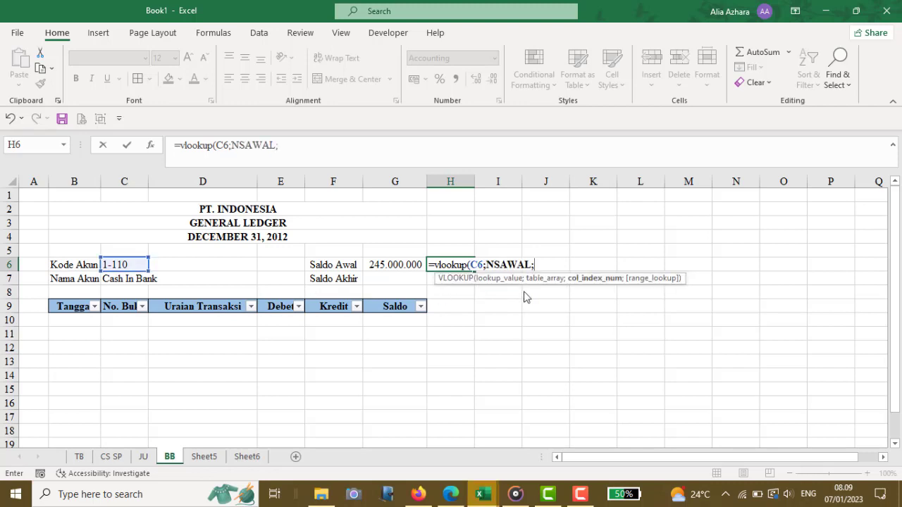
pyautogui.write('4)')
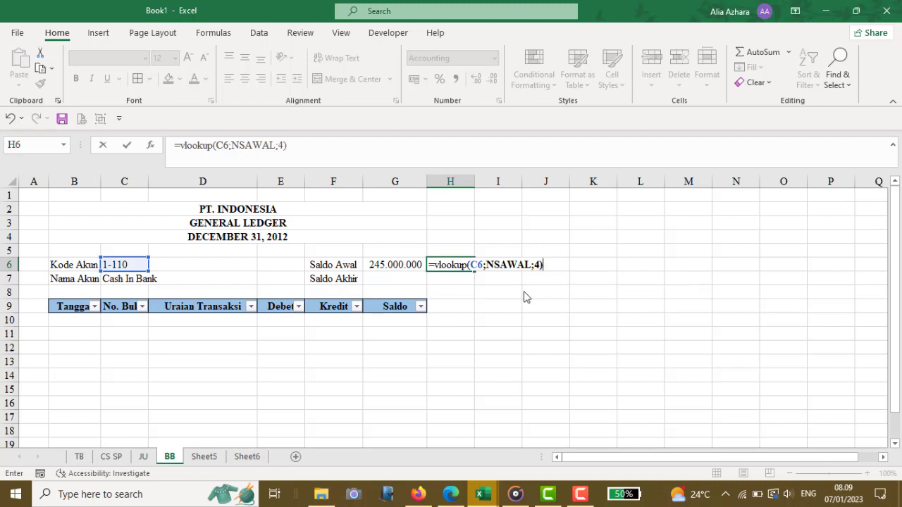
pyautogui.press('Return')
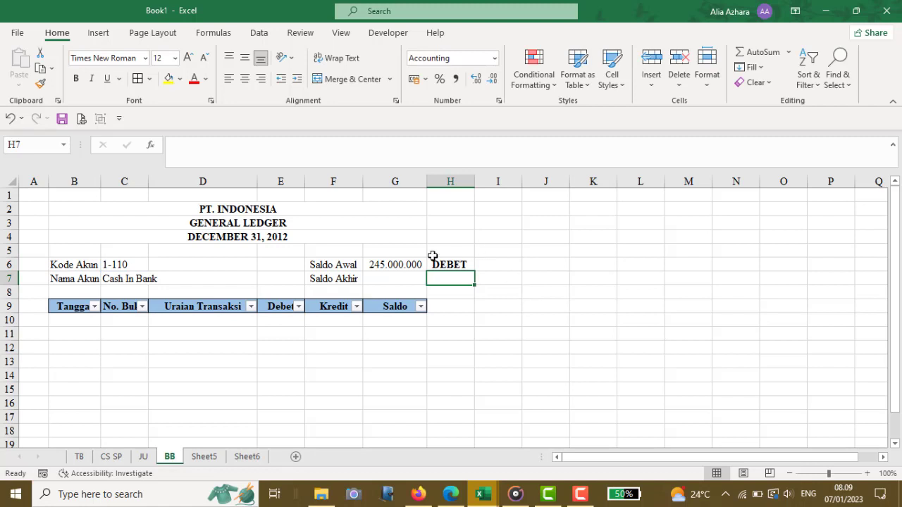
# Step: Fill the first ledger row with the date 01/12/2012 in B10 and the description SALDO AWAL in D10
pyautogui.click(84, 317)
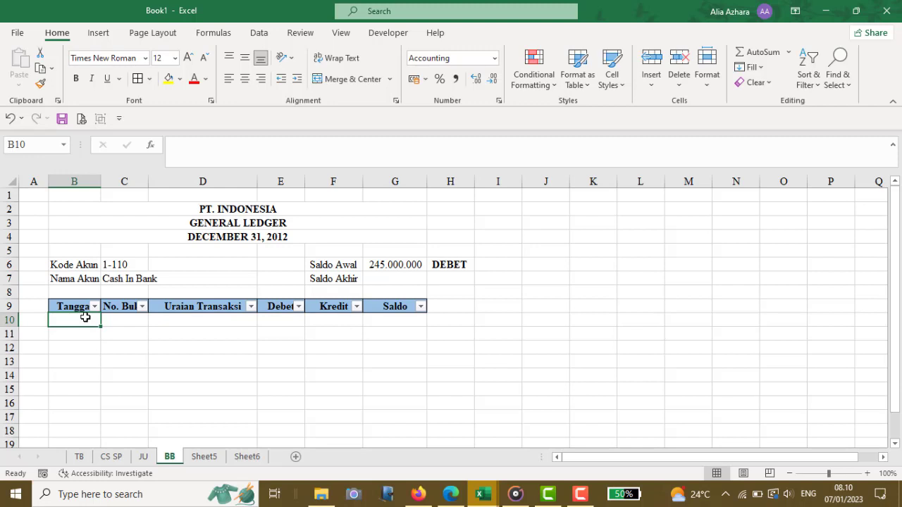
pyautogui.write('0')
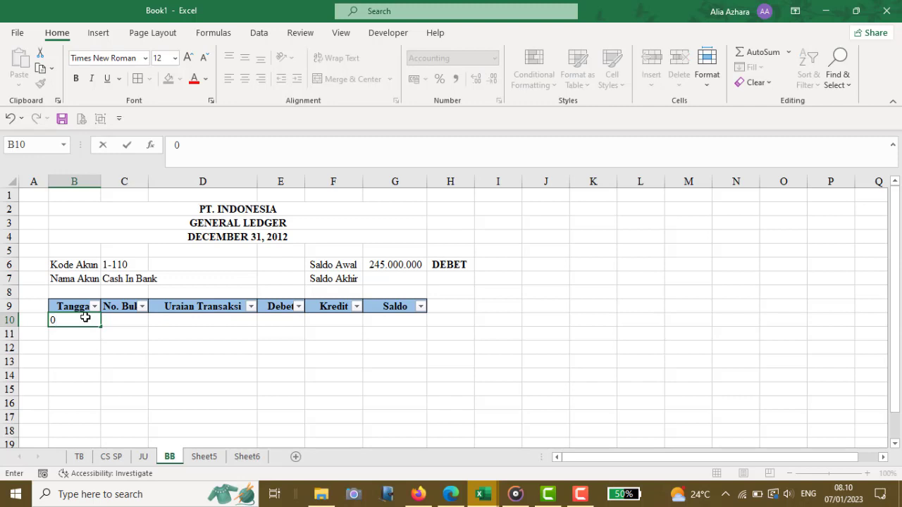
pyautogui.write('1/12/2012')
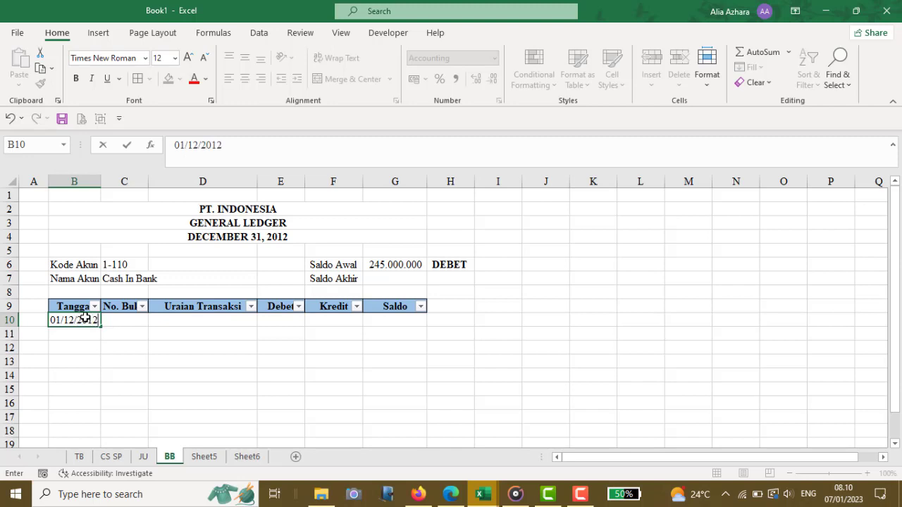
pyautogui.press('Tab')
pyautogui.press('Tab')
pyautogui.press('capslock')
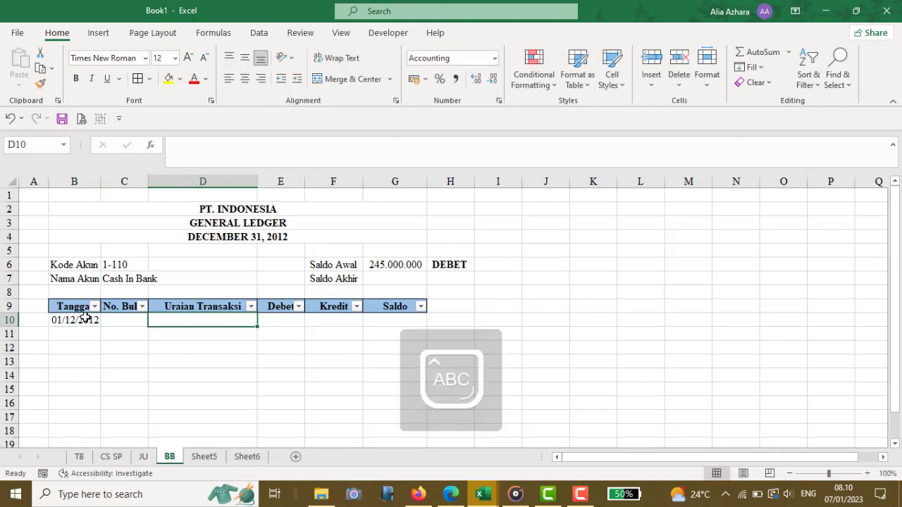
pyautogui.write('SALDO')
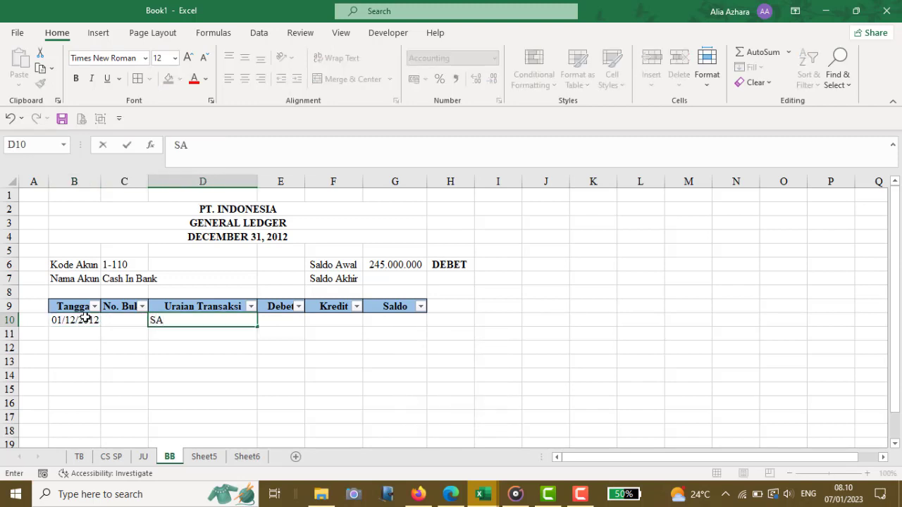
pyautogui.write(' AWAL')
pyautogui.press('Tab')
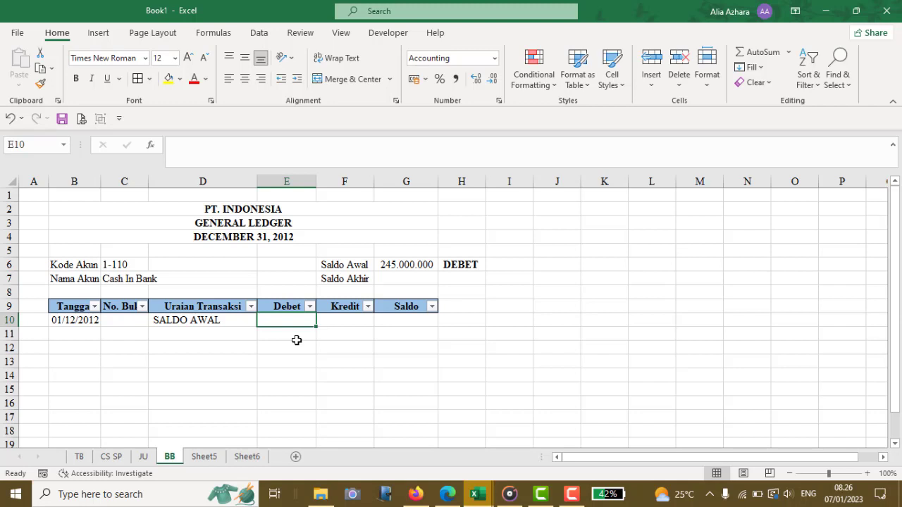
# Step: Enter the formula =IF(H6="DEBET";G6;0) in the Debet cell E10 of the opening balance row
pyautogui.write('=')
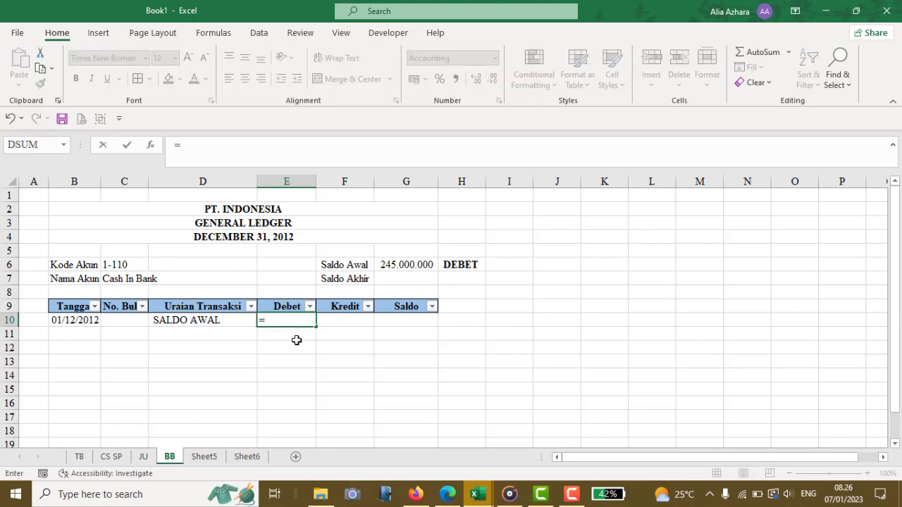
pyautogui.write('IF(')
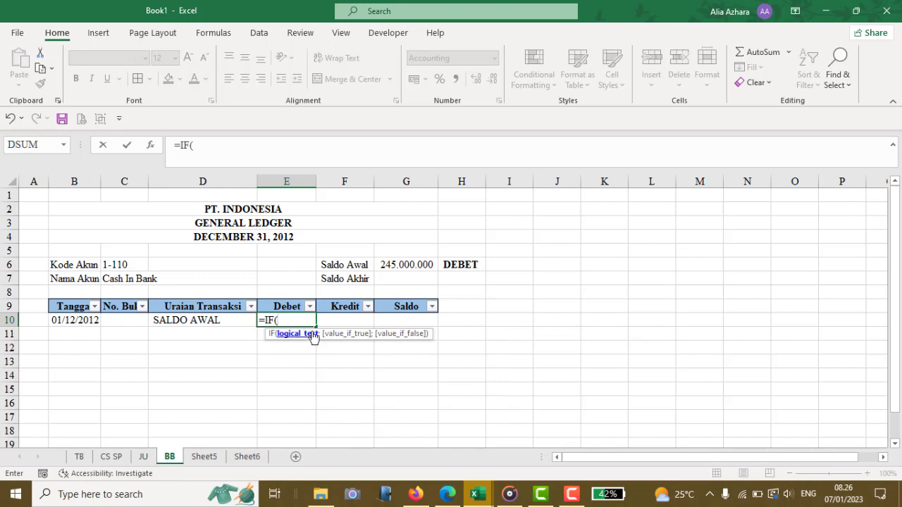
pyautogui.click(465, 263)
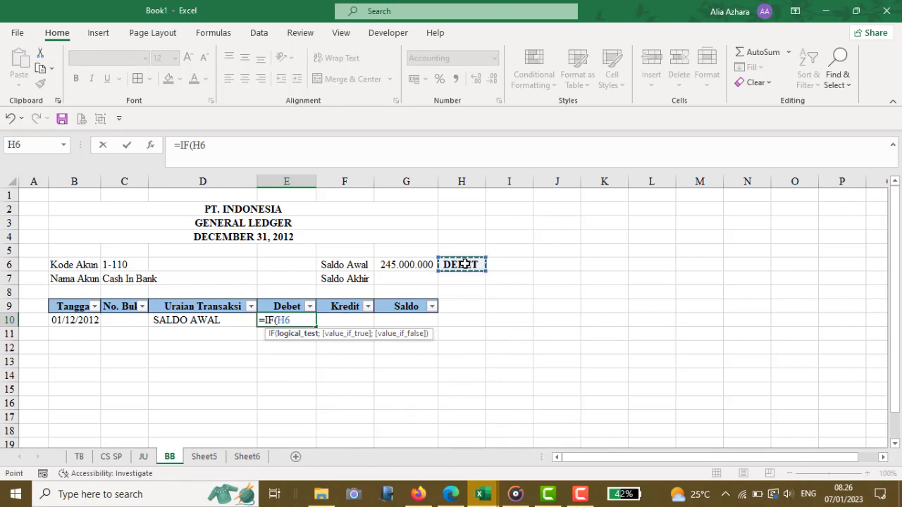
pyautogui.write('="DEBET";')
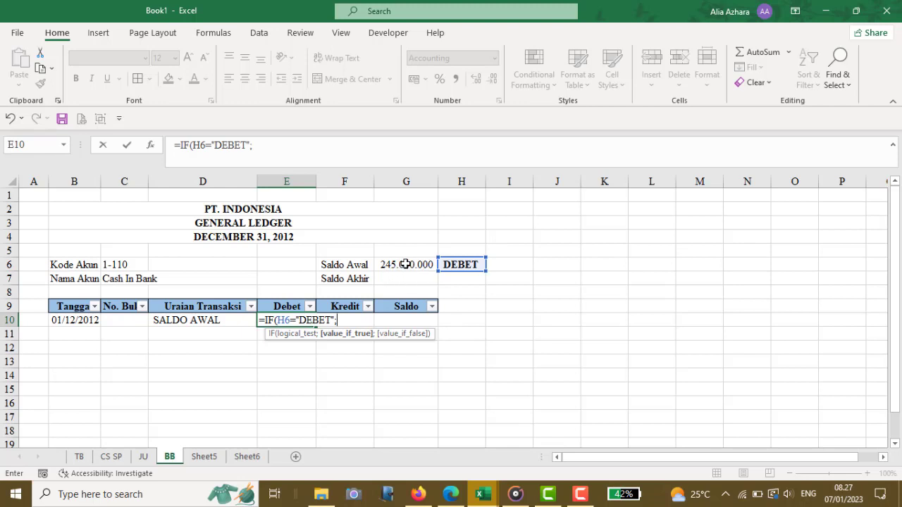
pyautogui.click(406, 264)
pyautogui.write(';')
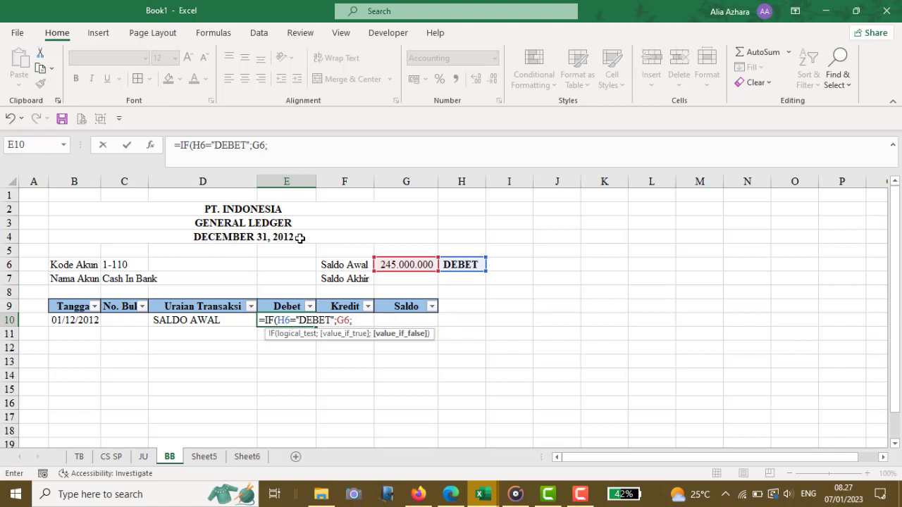
pyautogui.write('0)')
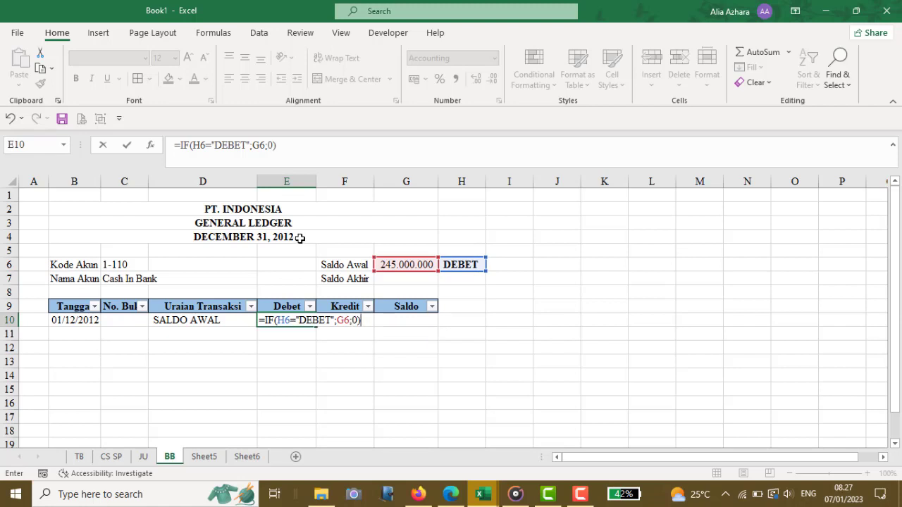
pyautogui.press('Return')
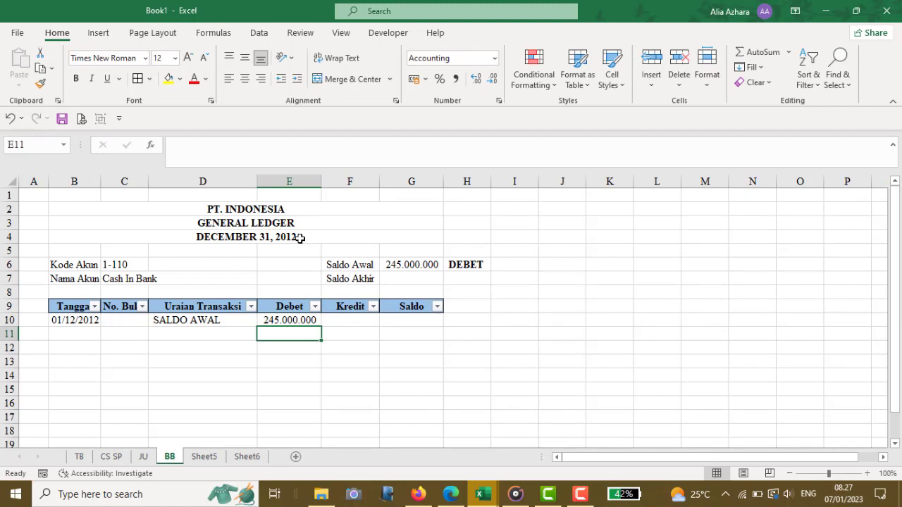
# Step: Enter the formula =IF(H6="KREDIT";G6;0) in the Kredit cell F10 of the opening balance row
pyautogui.press('Right')
pyautogui.press('Up')
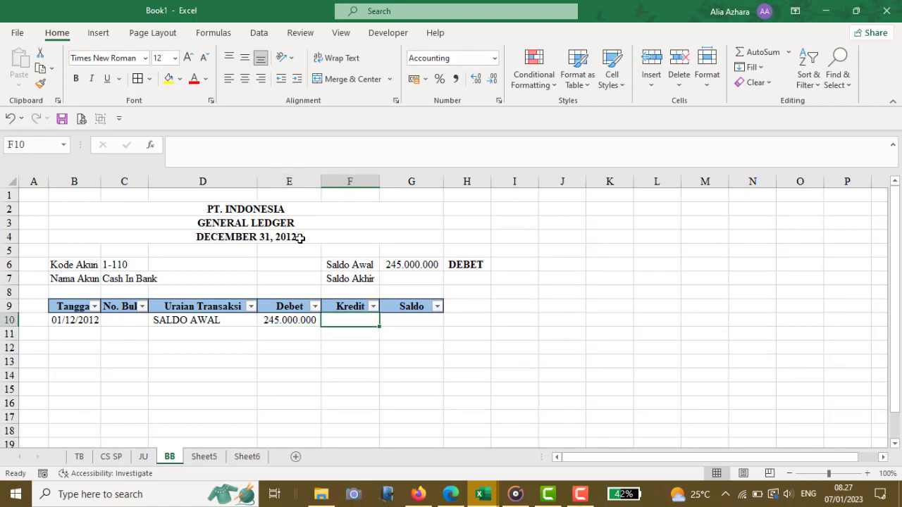
pyautogui.write('=')
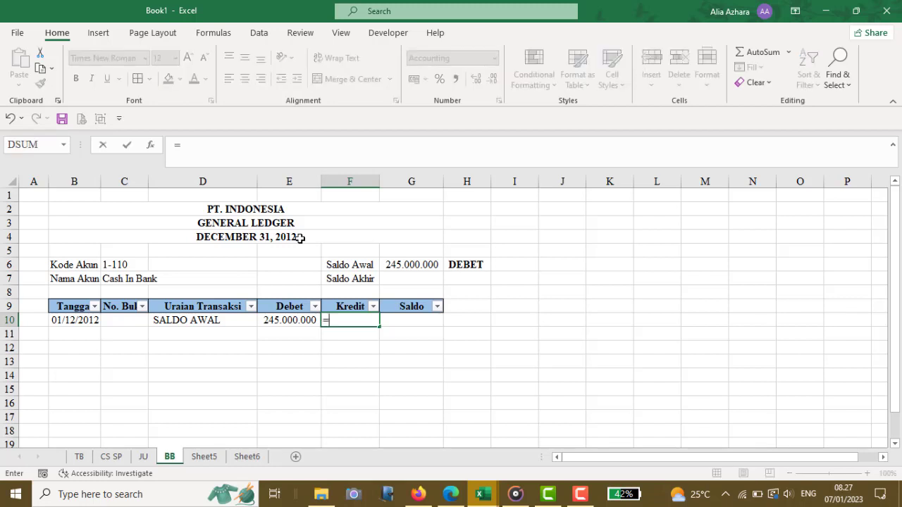
pyautogui.write('ID')
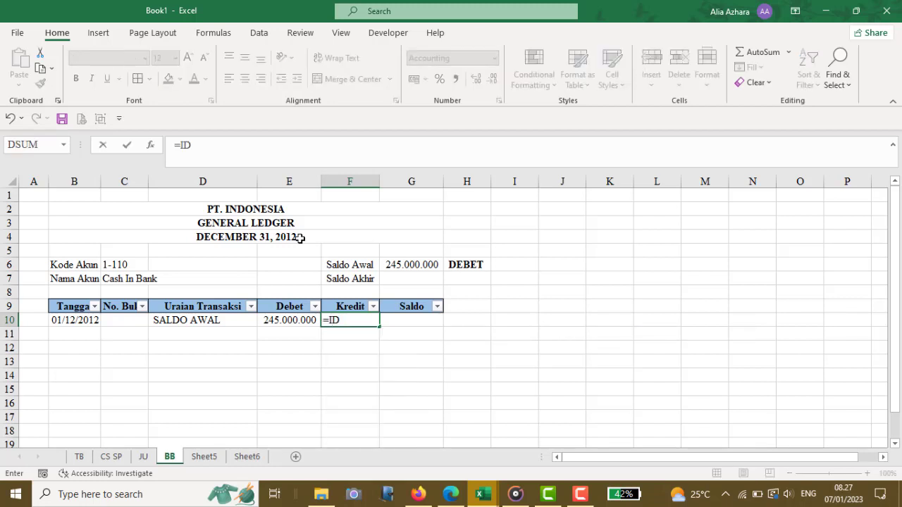
pyautogui.press('BackSpace')
pyautogui.write('F')
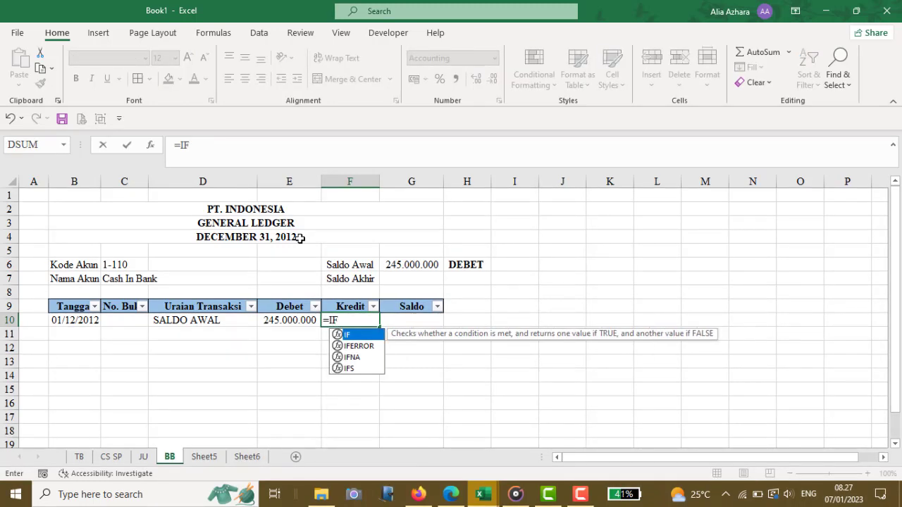
pyautogui.write('(')
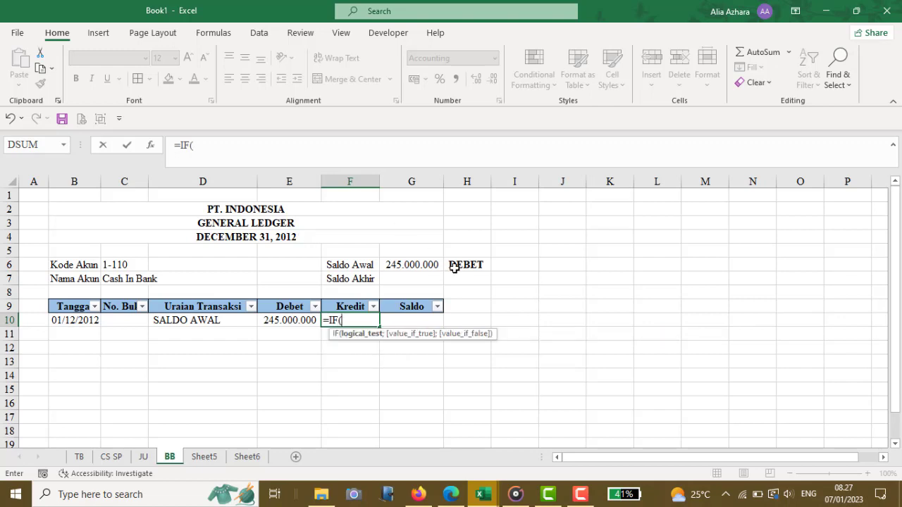
pyautogui.click(455, 267)
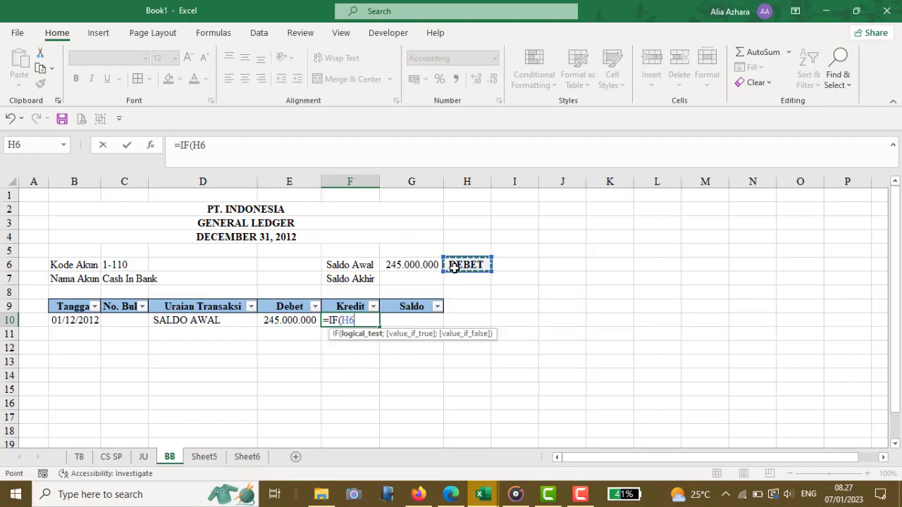
pyautogui.write('="KREDIT')
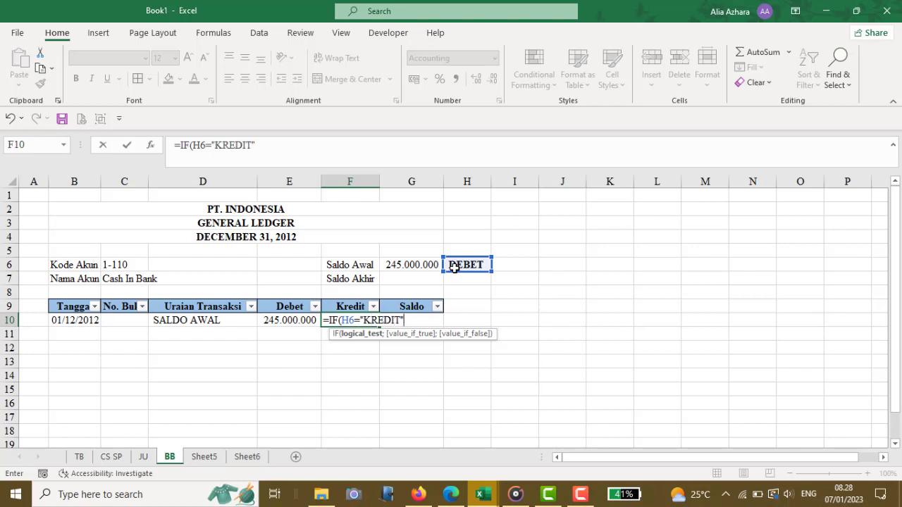
pyautogui.write('";')
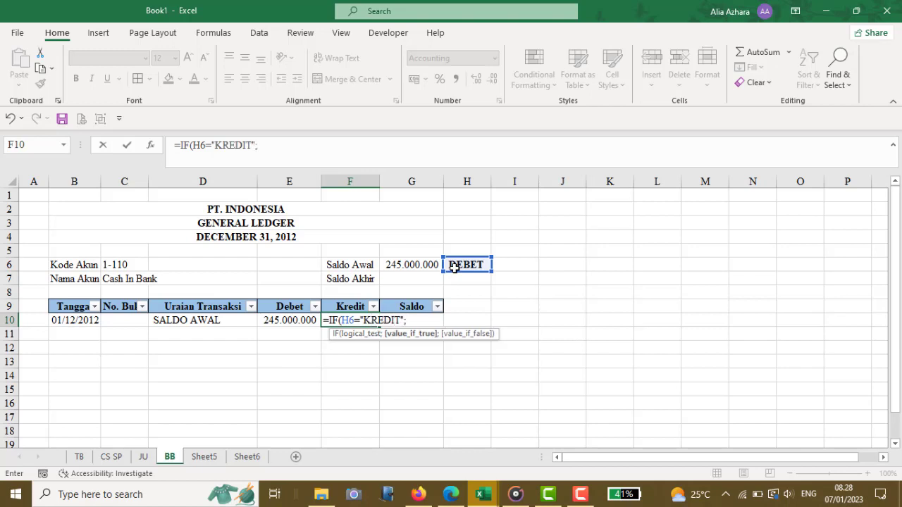
pyautogui.click(411, 264)
pyautogui.write(';')
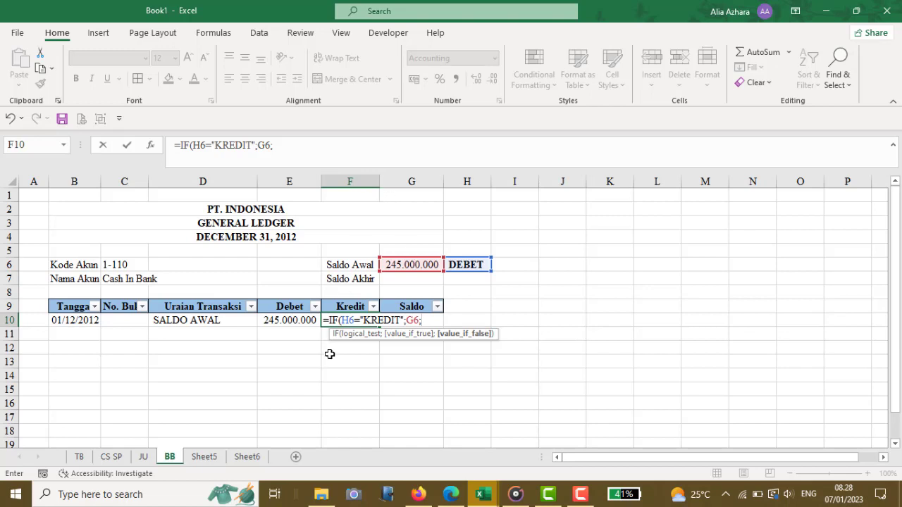
pyautogui.write('0)')
# Step: Link the Saldo cell G10 of the opening balance row to the Saldo Awal amount with =G6
pyautogui.click(423, 326)
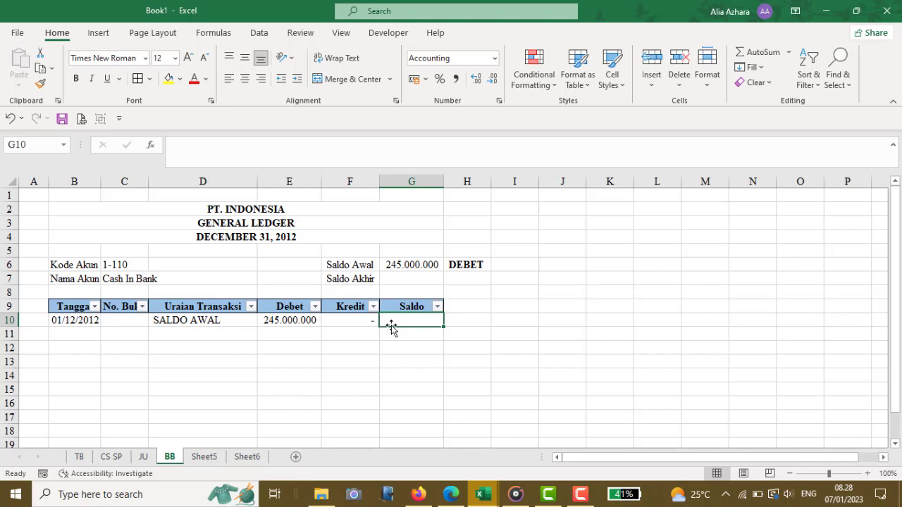
pyautogui.write('=')
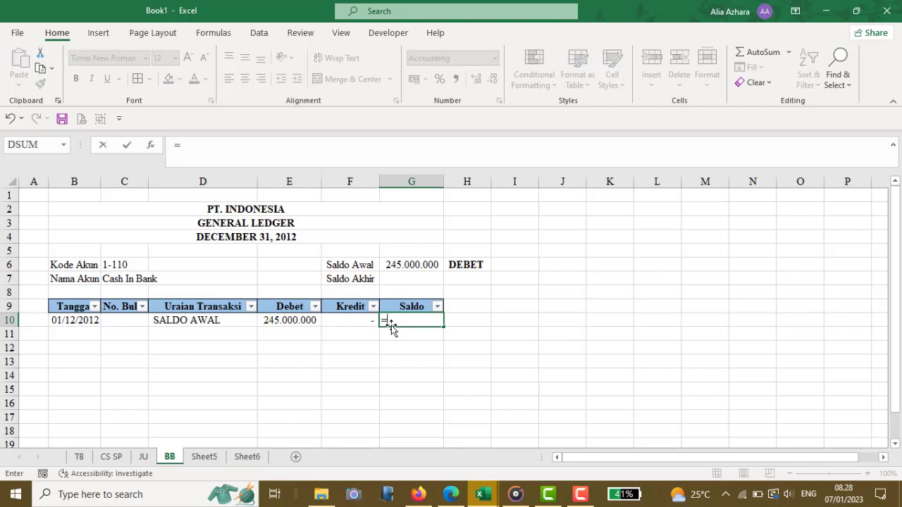
pyautogui.click(398, 263)
pyautogui.press('Return')
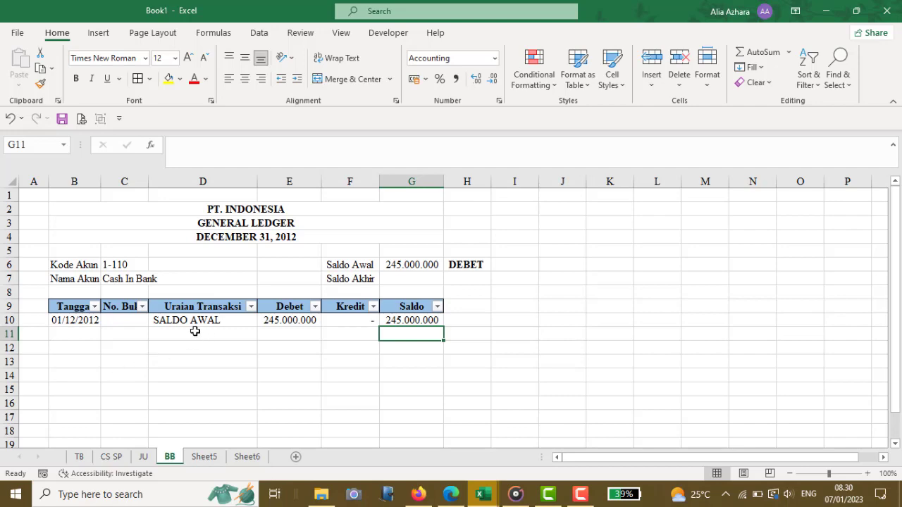
# Step: Check the JU sheet and enter =IF(E11-F11<>0;JU!E8;"") in the Uraian Transaksi cell D11 of the BB sheet
pyautogui.click(143, 457)
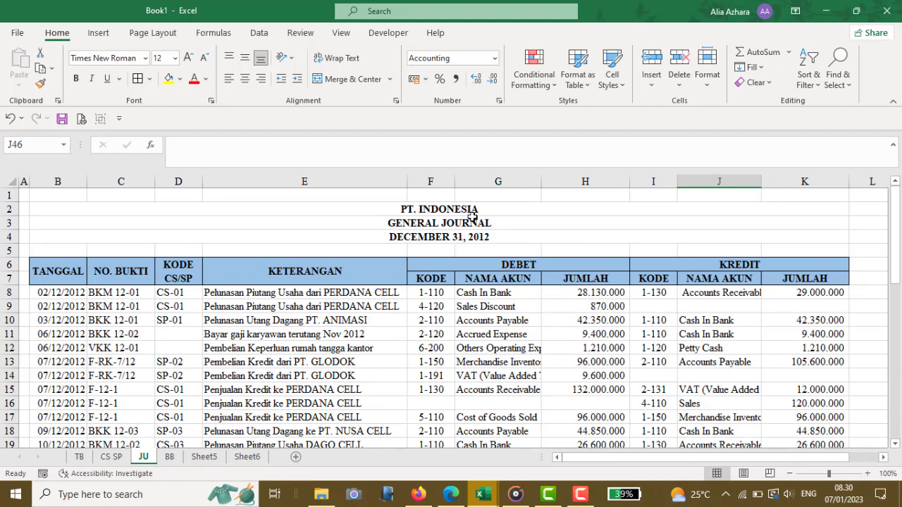
pyautogui.click(169, 457)
pyautogui.click(204, 332)
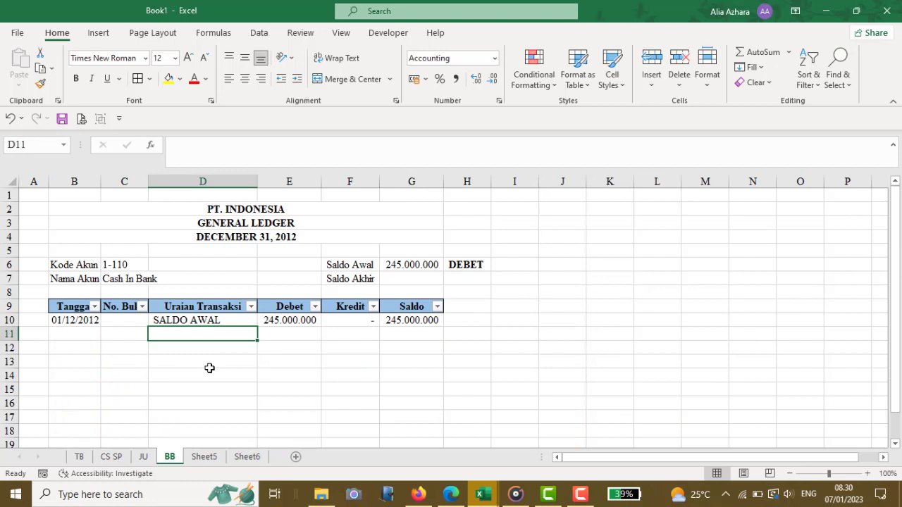
pyautogui.write('=I')
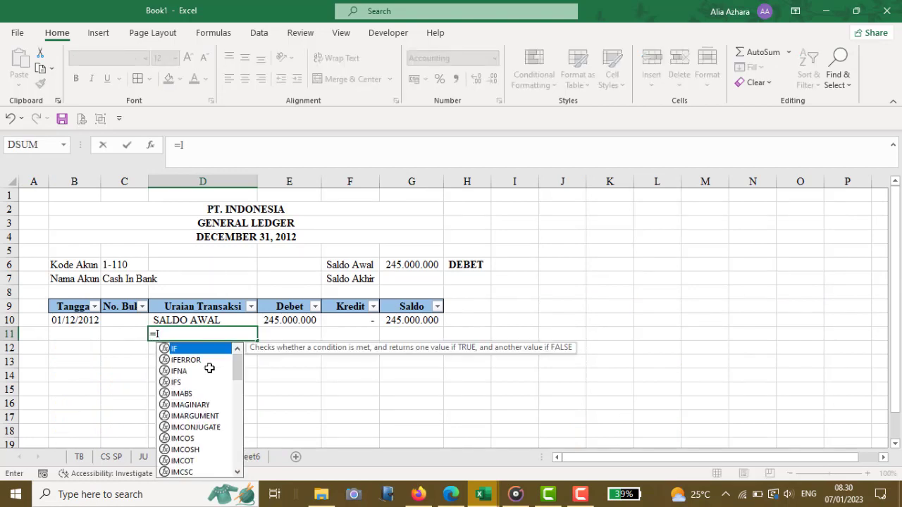
pyautogui.write('F(')
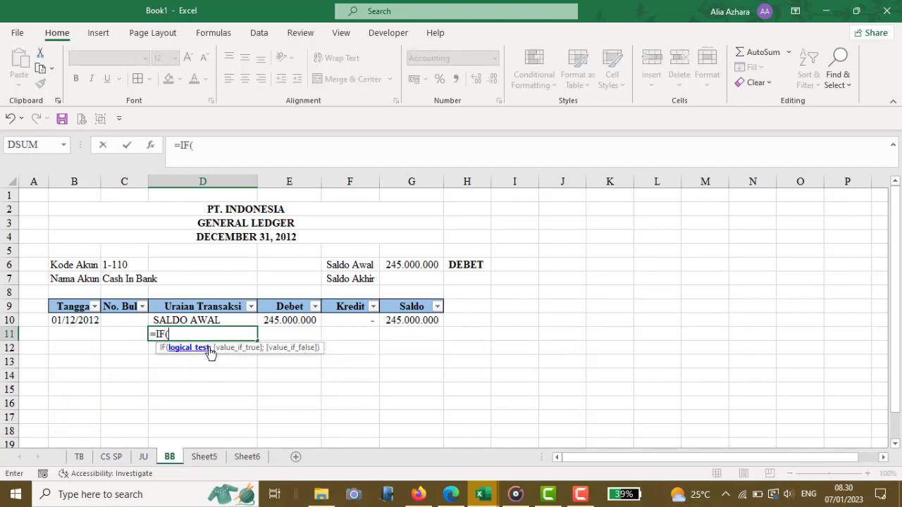
pyautogui.click(287, 334)
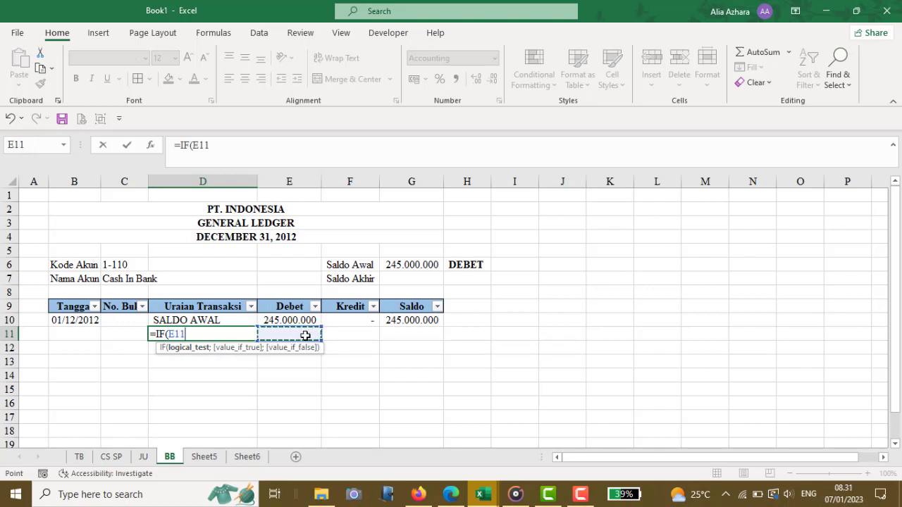
pyautogui.write('-')
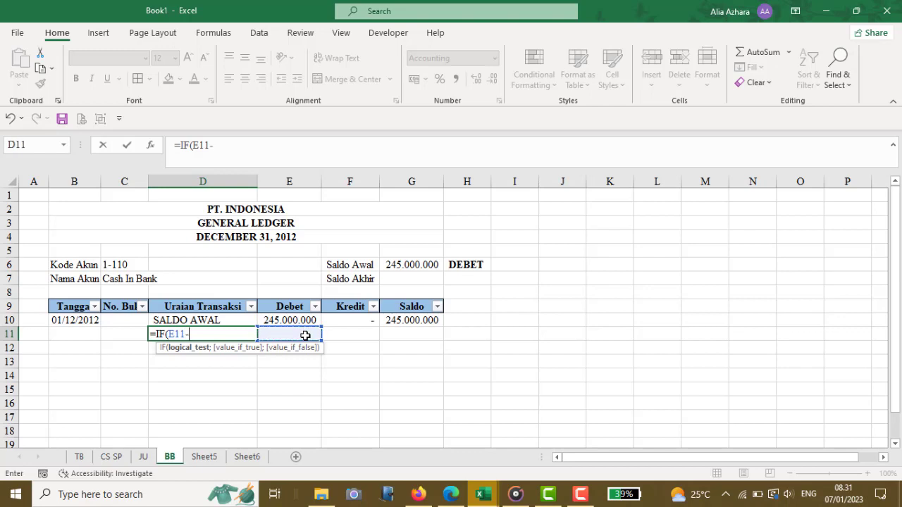
pyautogui.click(344, 332)
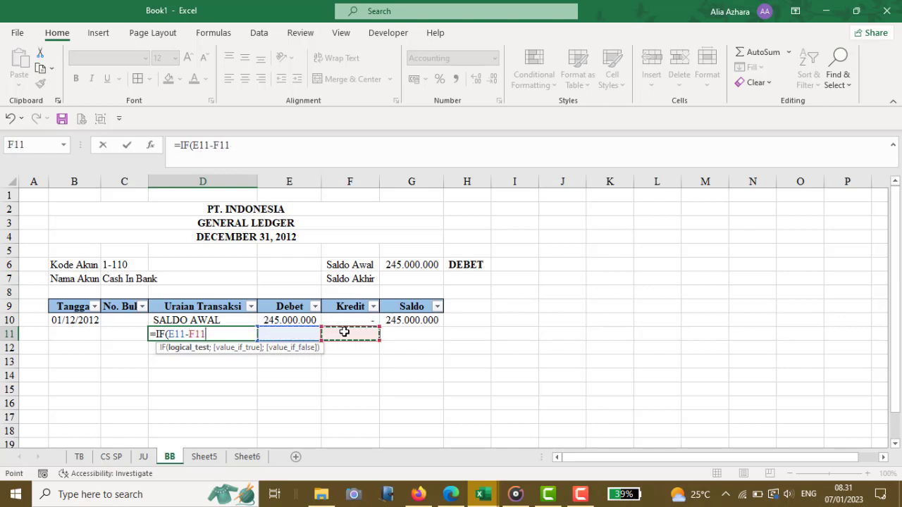
pyautogui.write('<>0')
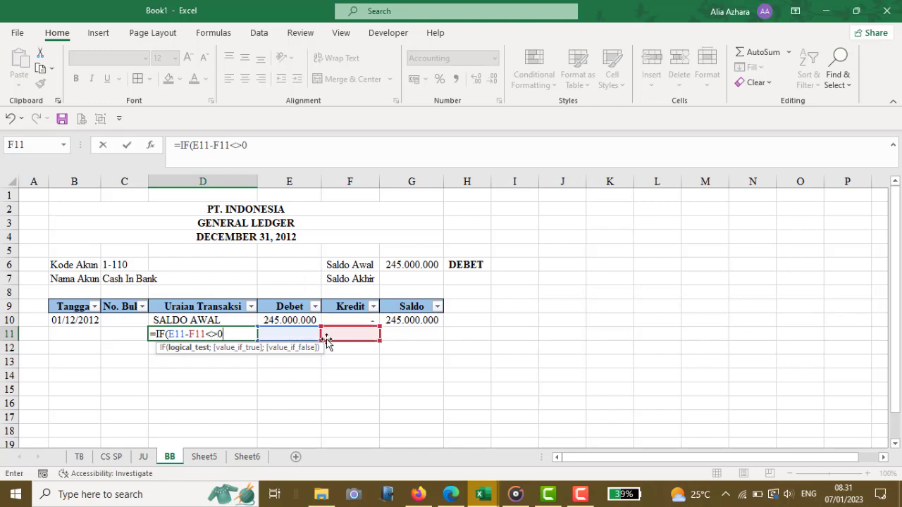
pyautogui.write(';')
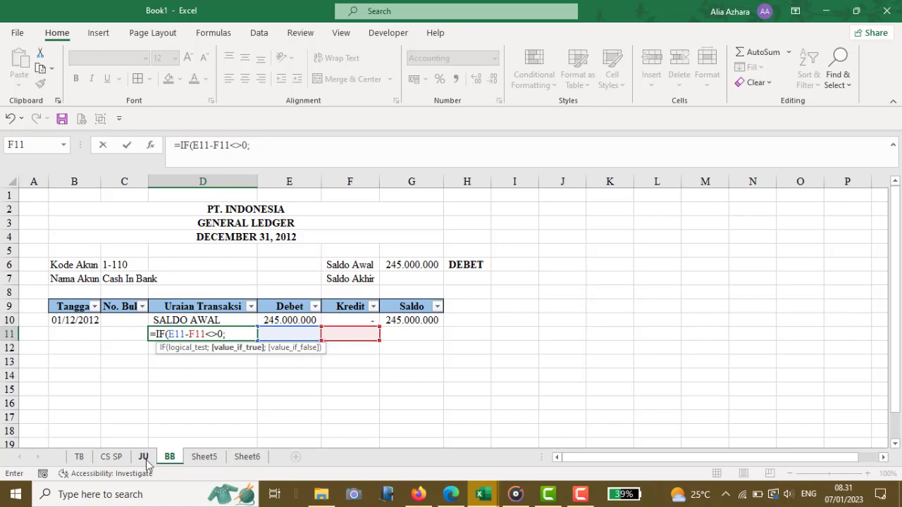
pyautogui.click(143, 457)
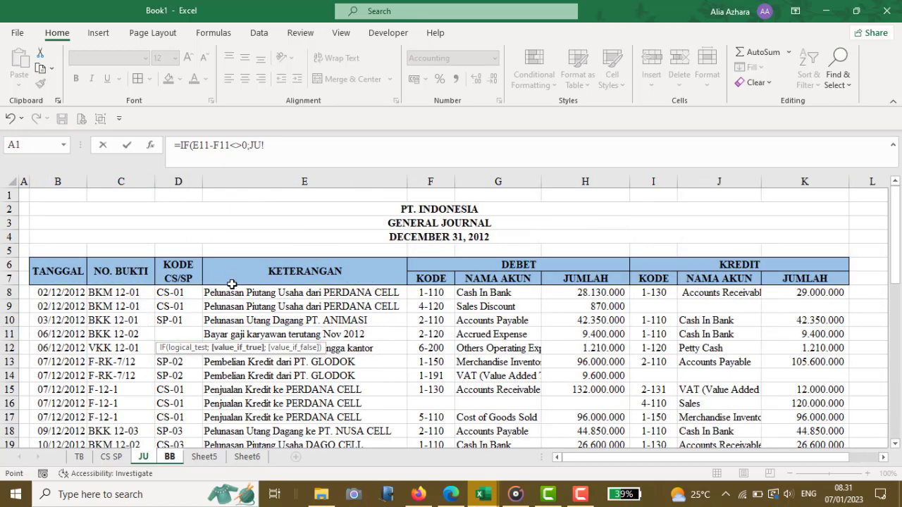
pyautogui.click(225, 292)
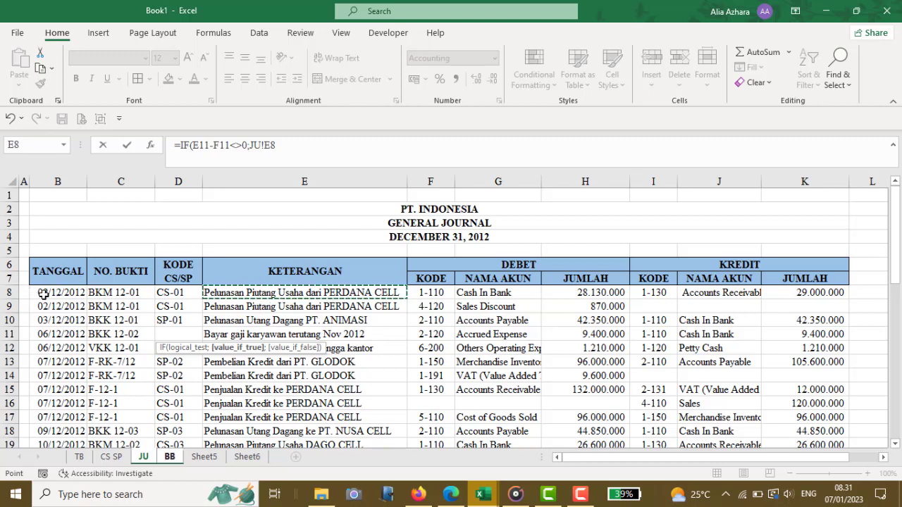
pyautogui.write(';')
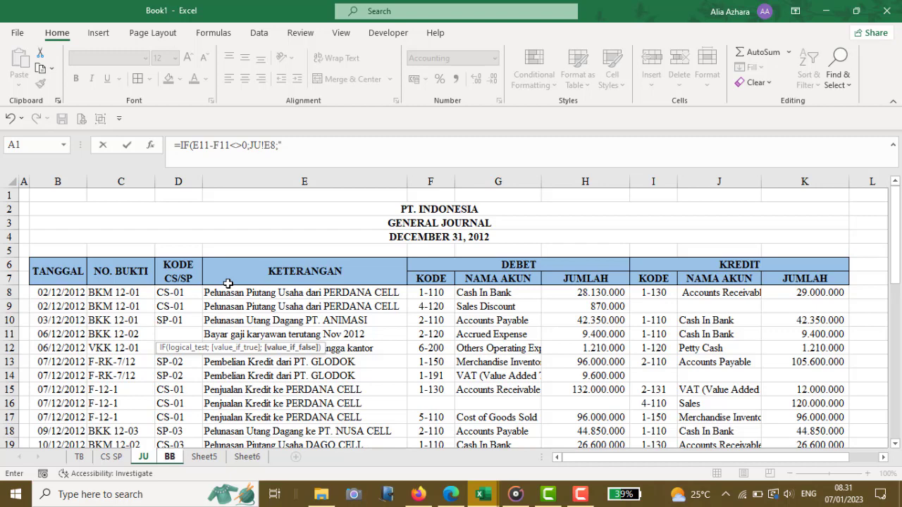
pyautogui.write('"")')
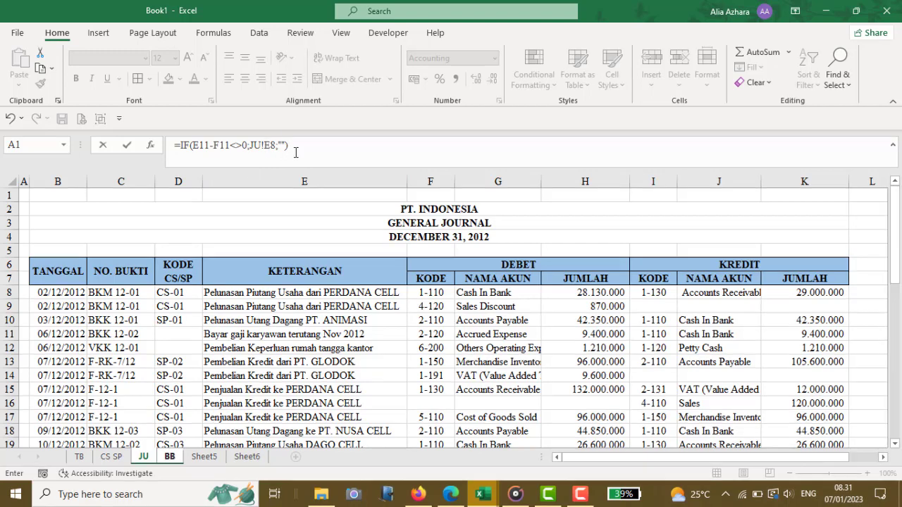
pyautogui.press('Return')
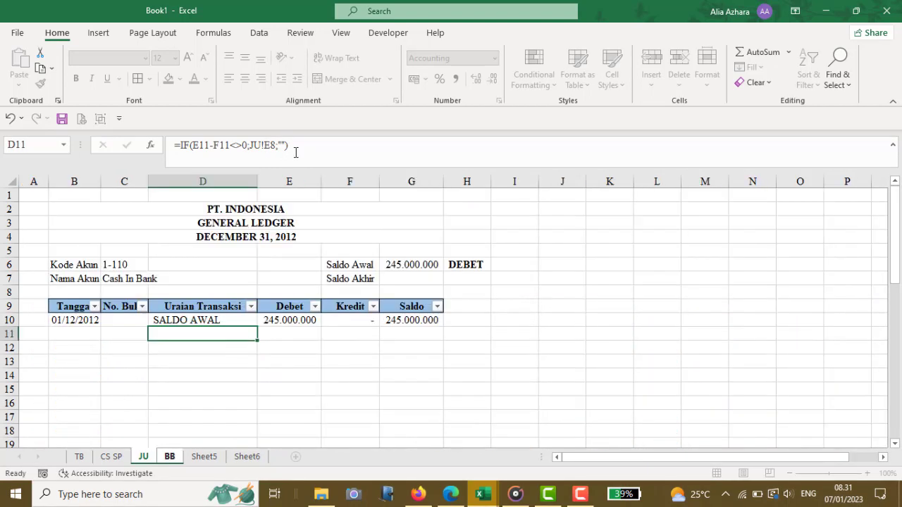
pyautogui.press('Up')
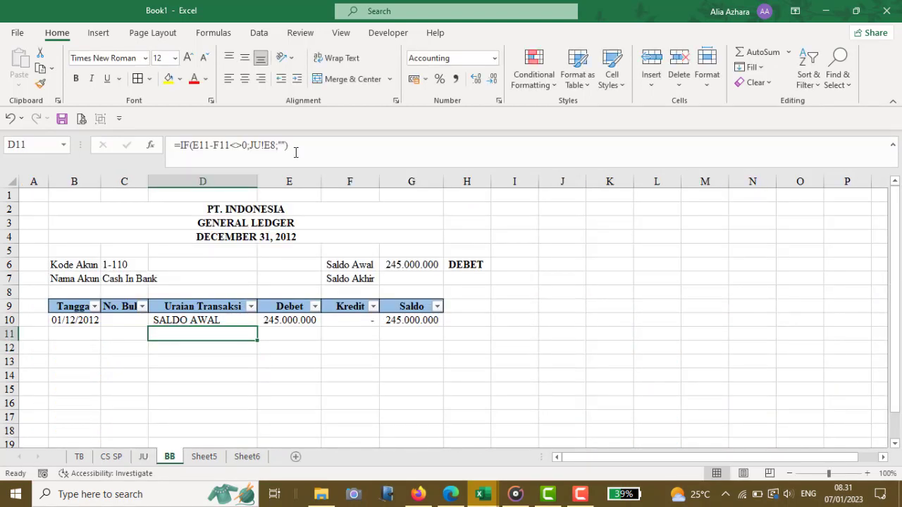
# Step: Enter the formula =IF($C$6=JU!F8;JU!H8;0) in the Debet cell E11 of the BB sheet, then check cell D11
pyautogui.press('Right')
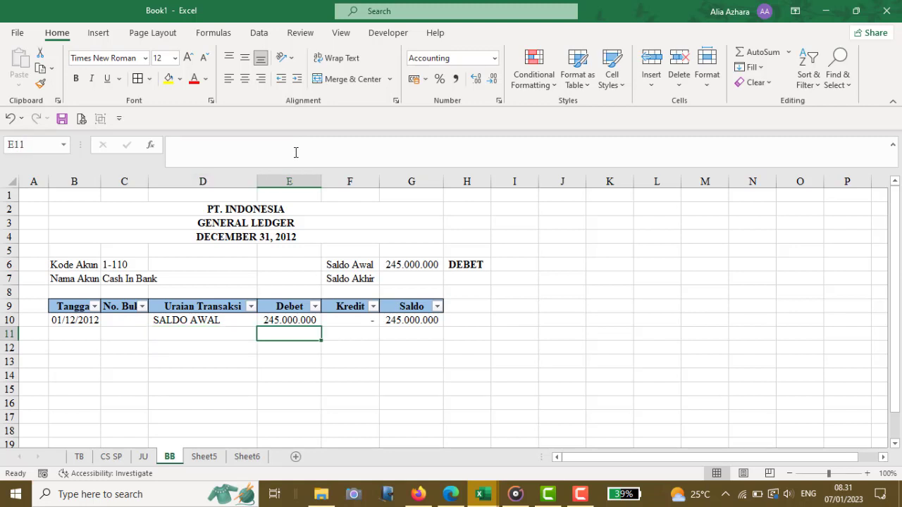
pyautogui.write('=')
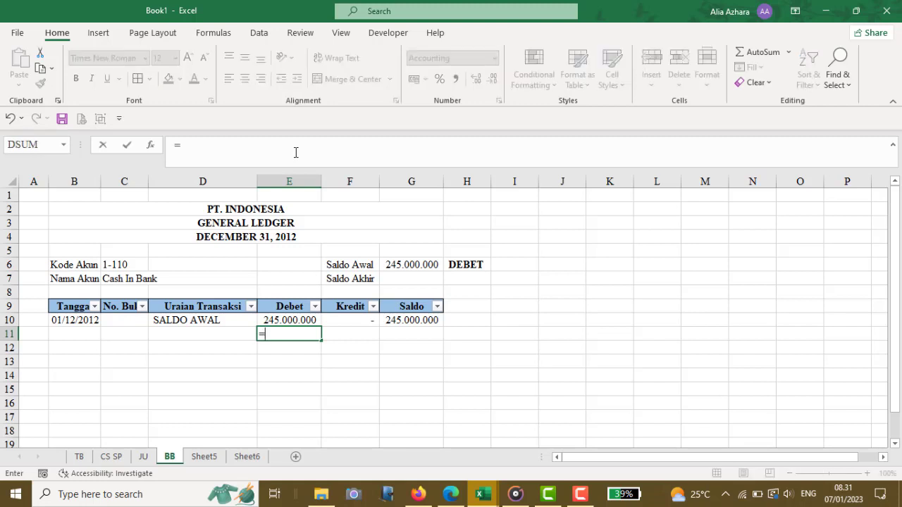
pyautogui.write('IF(')
pyautogui.click(116, 265)
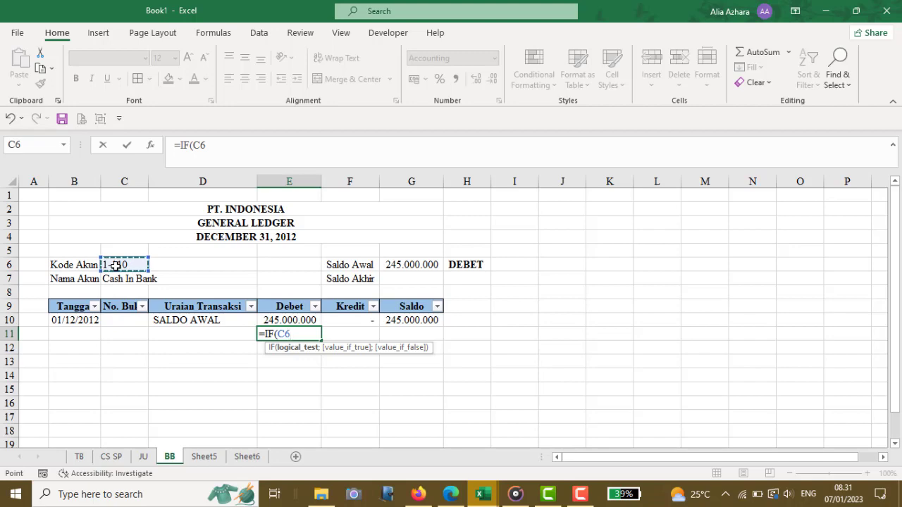
pyautogui.press('F4')
pyautogui.write('=')
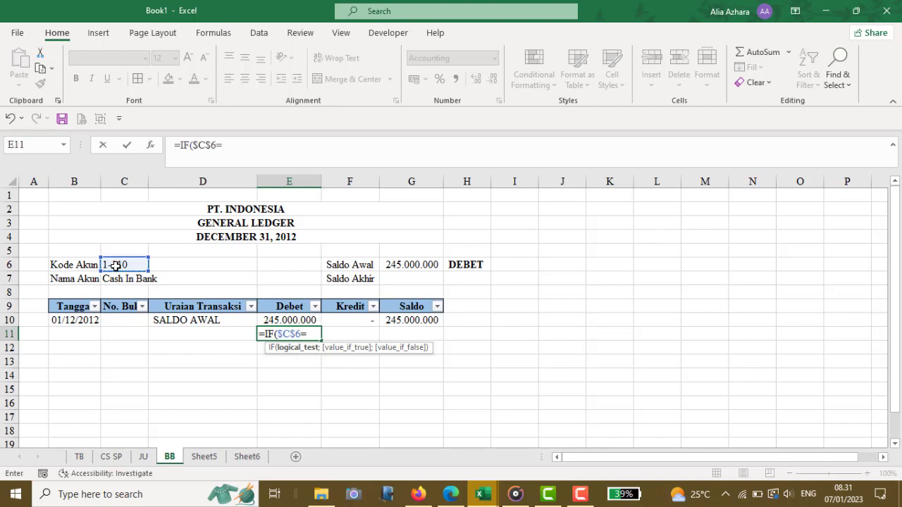
pyautogui.click(141, 458)
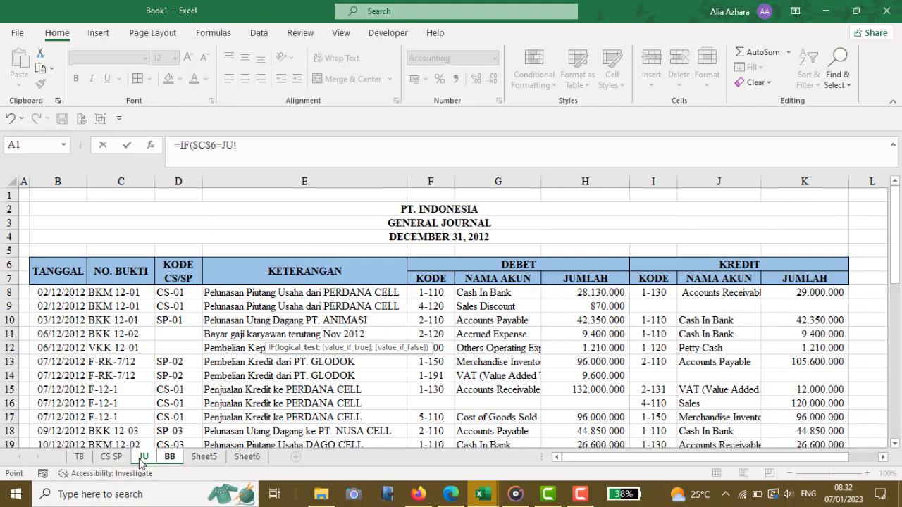
pyautogui.click(435, 292)
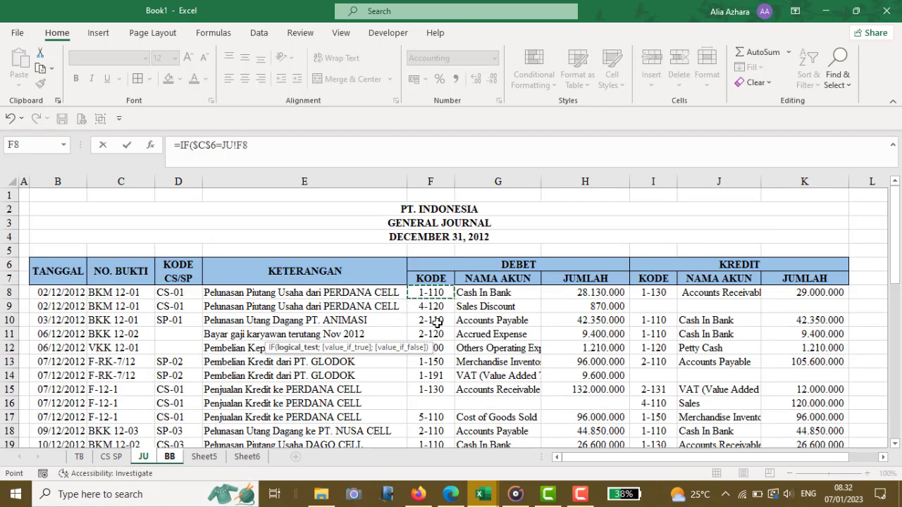
pyautogui.write(';')
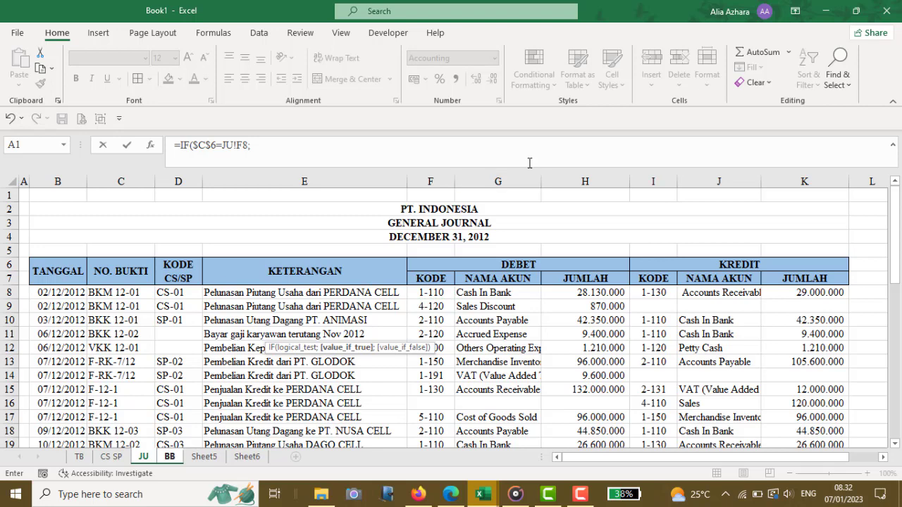
pyautogui.click(579, 292)
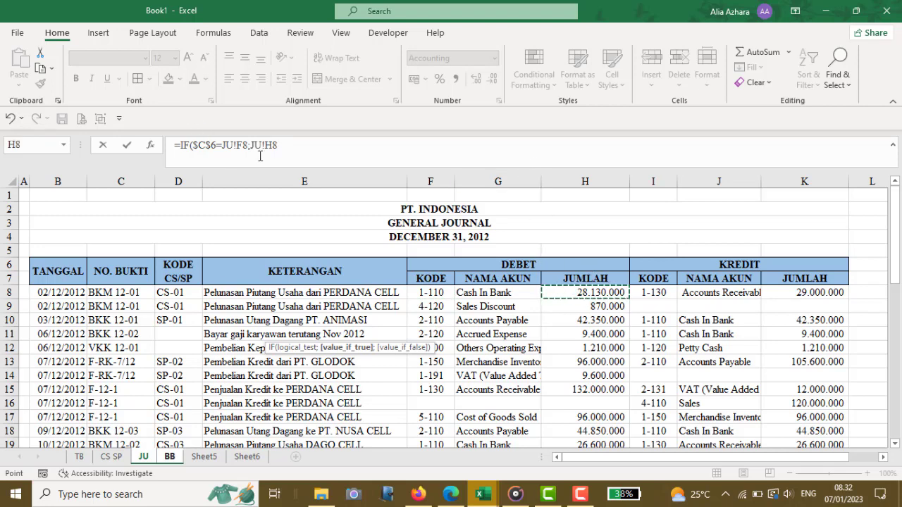
pyautogui.write(';')
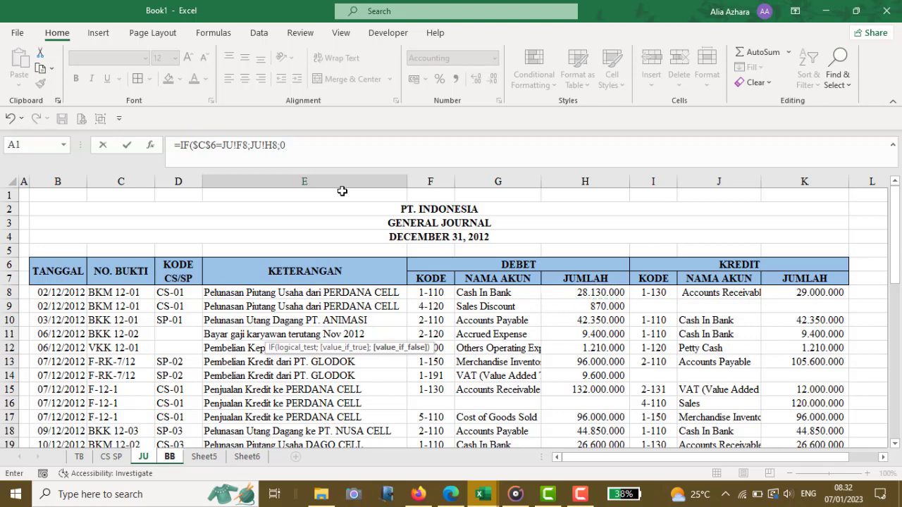
pyautogui.write('0)')
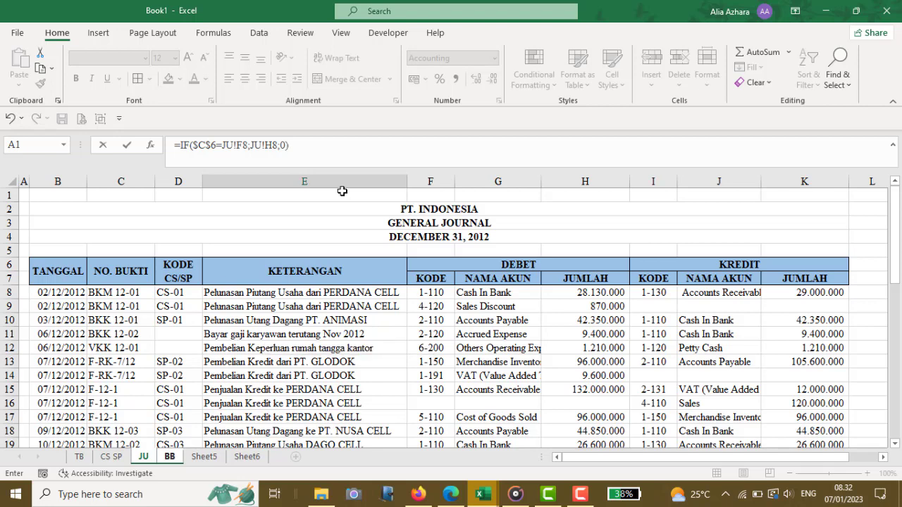
pyautogui.press('Return')
pyautogui.click(232, 345)
pyautogui.click(232, 335)
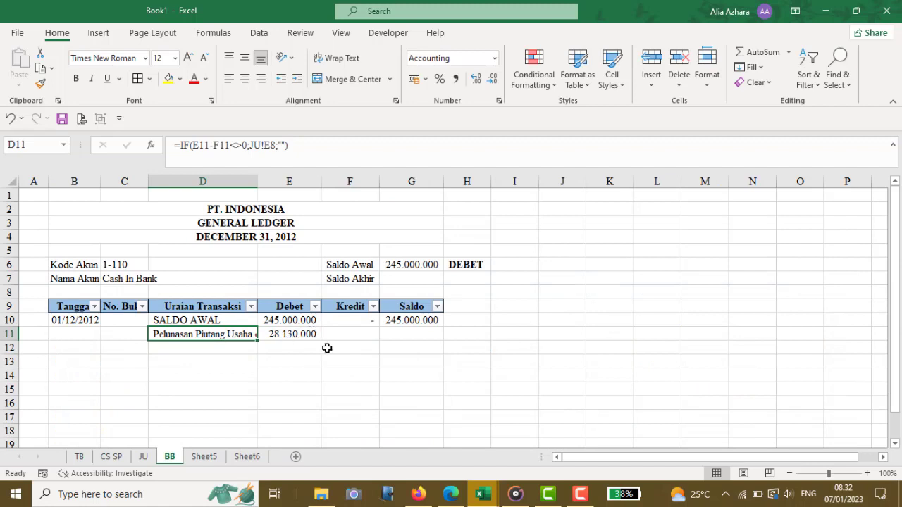
# Step: Enter the formula =IF($C$6=JU!I8;JU!K8;0) in the Kredit cell F11 of the BB sheet
pyautogui.click(363, 332)
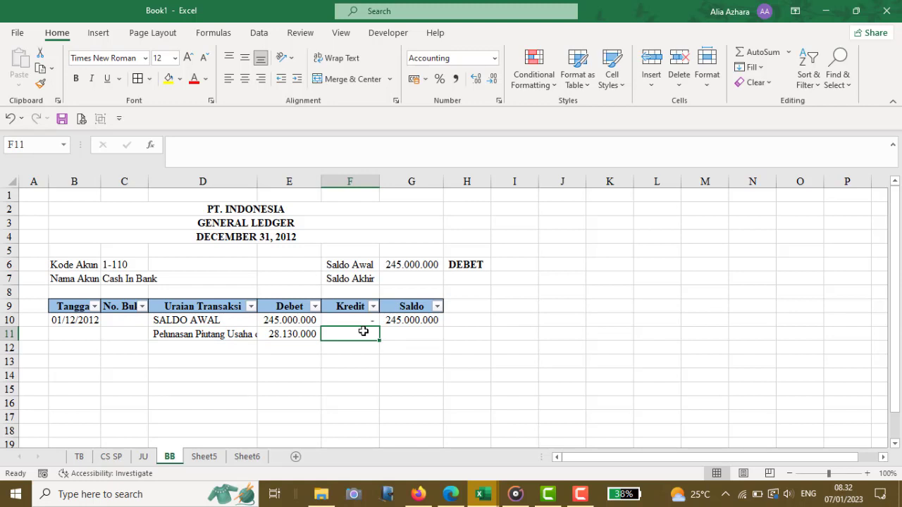
pyautogui.write('=IF(')
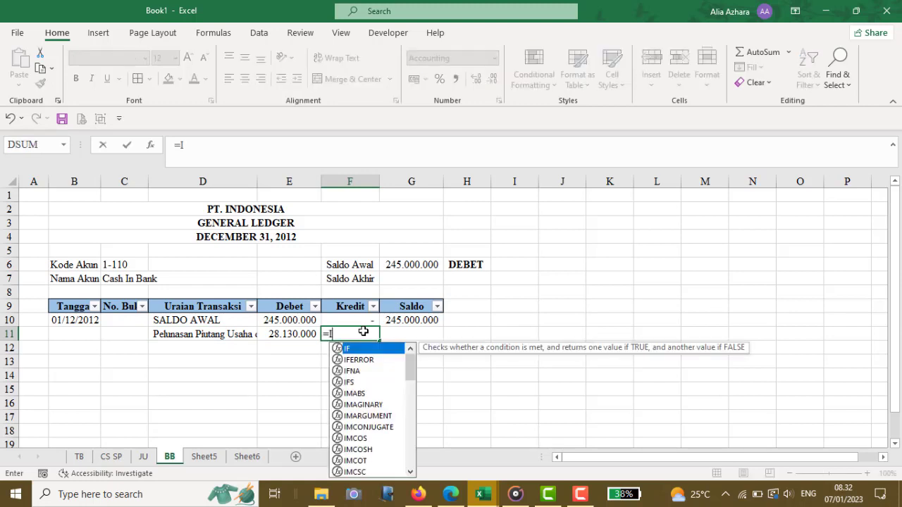
pyautogui.click(134, 267)
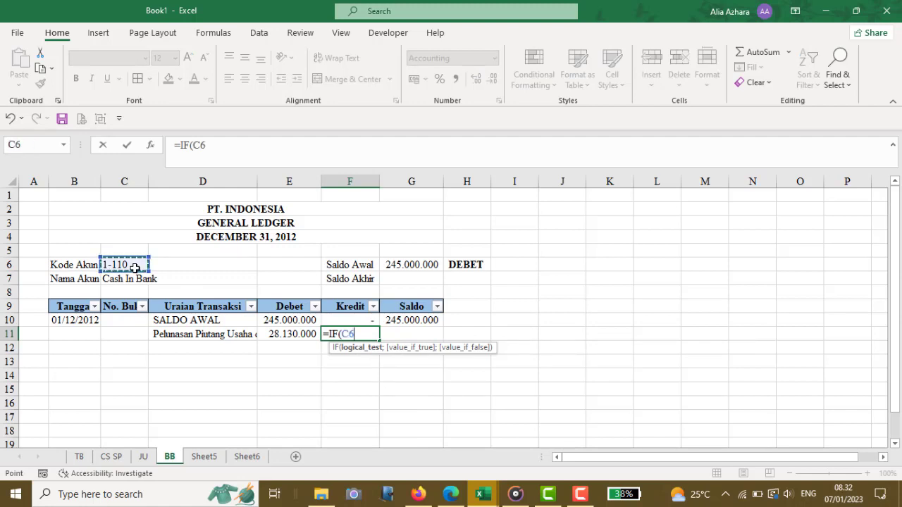
pyautogui.press('F4')
pyautogui.write('=')
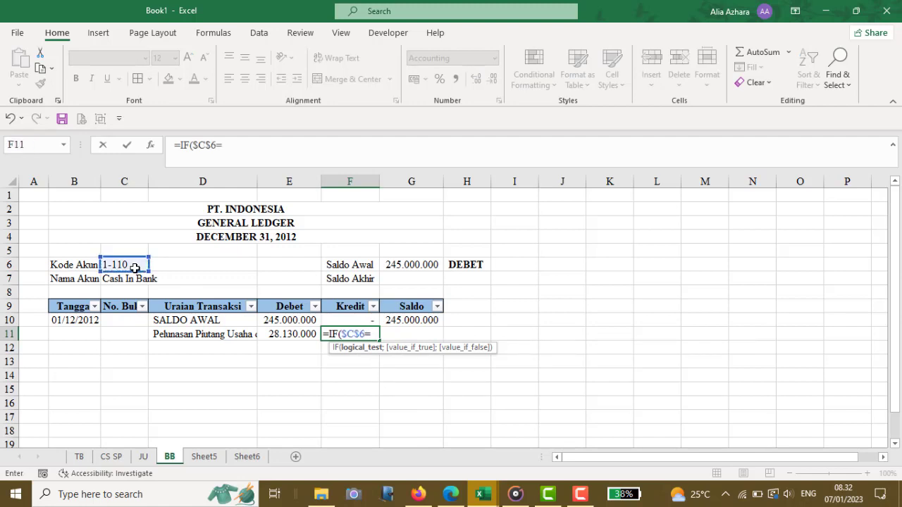
pyautogui.click(144, 457)
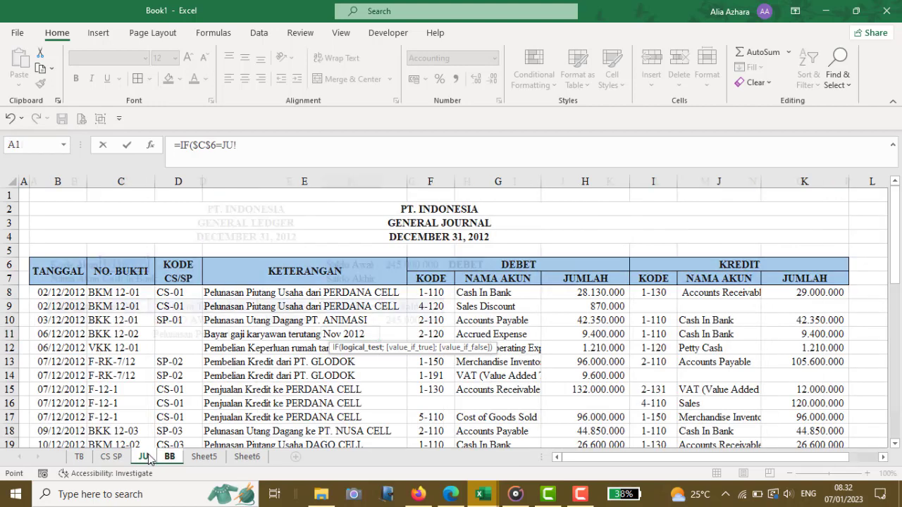
pyautogui.click(653, 291)
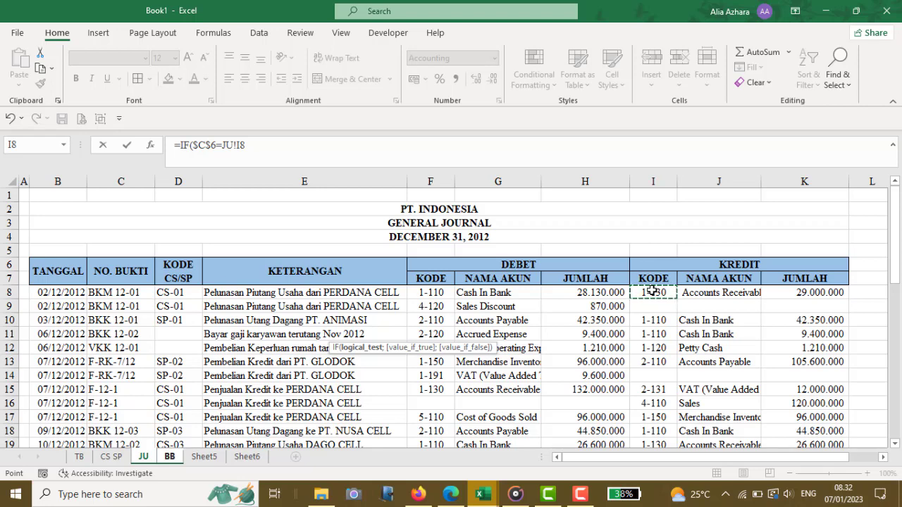
pyautogui.write(';')
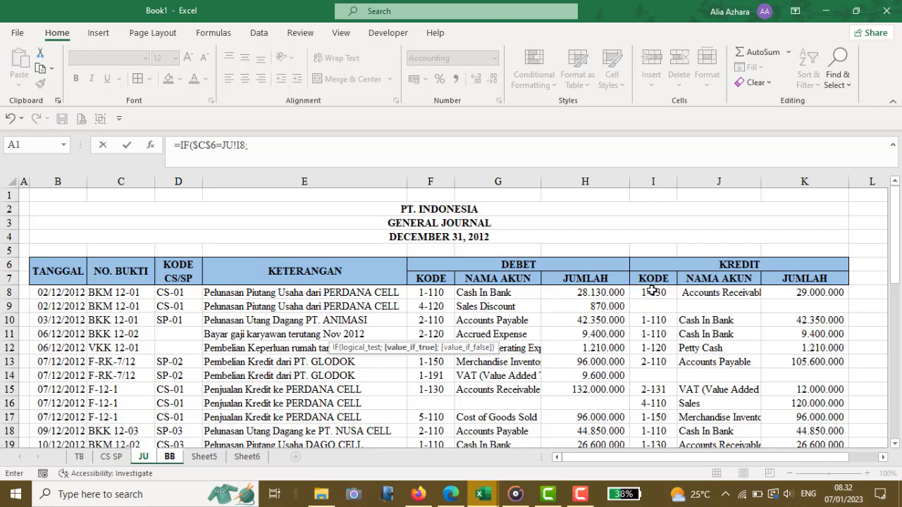
pyautogui.click(781, 294)
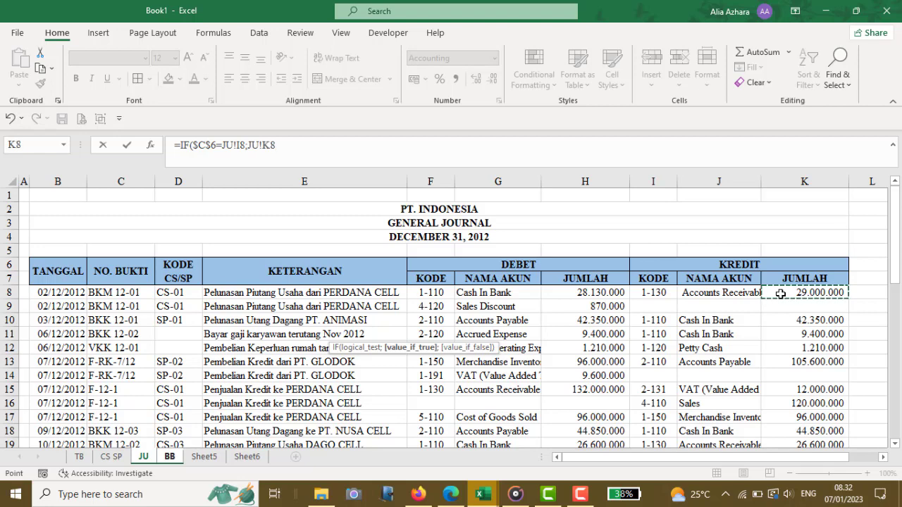
pyautogui.write(';0')
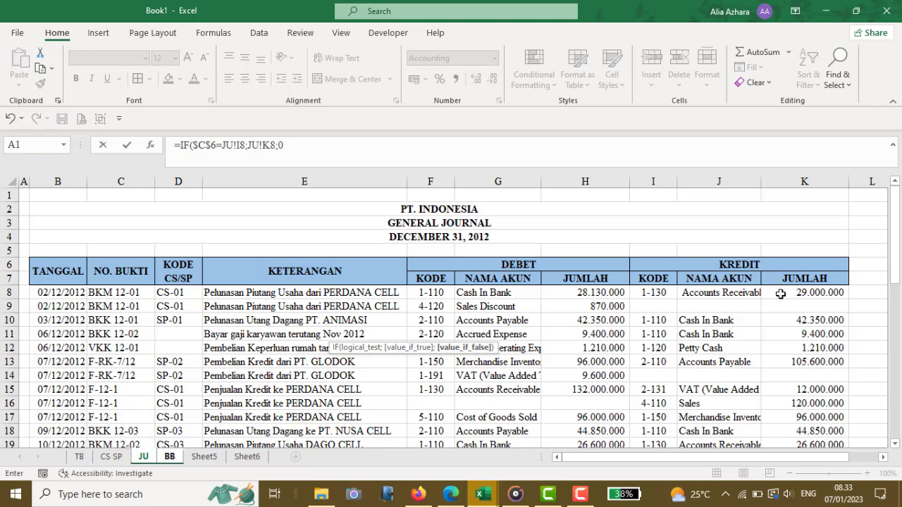
pyautogui.write(')')
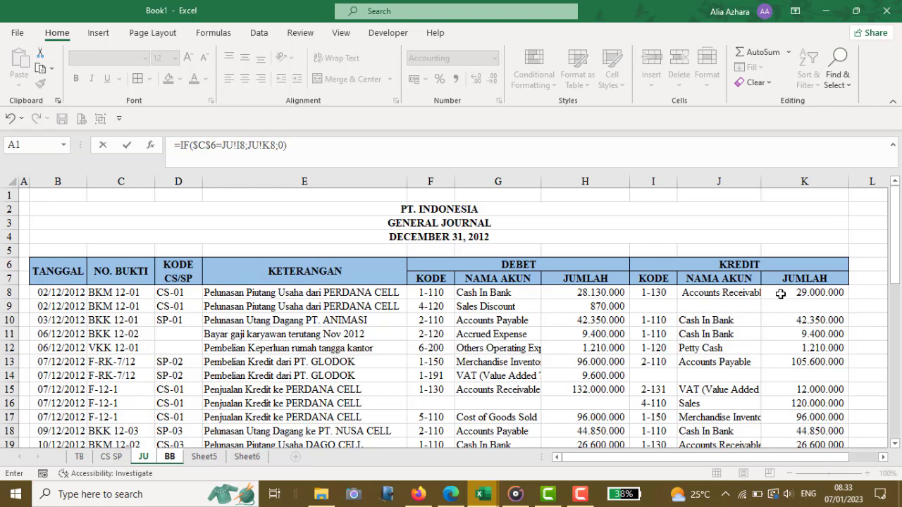
pyautogui.press('Return')
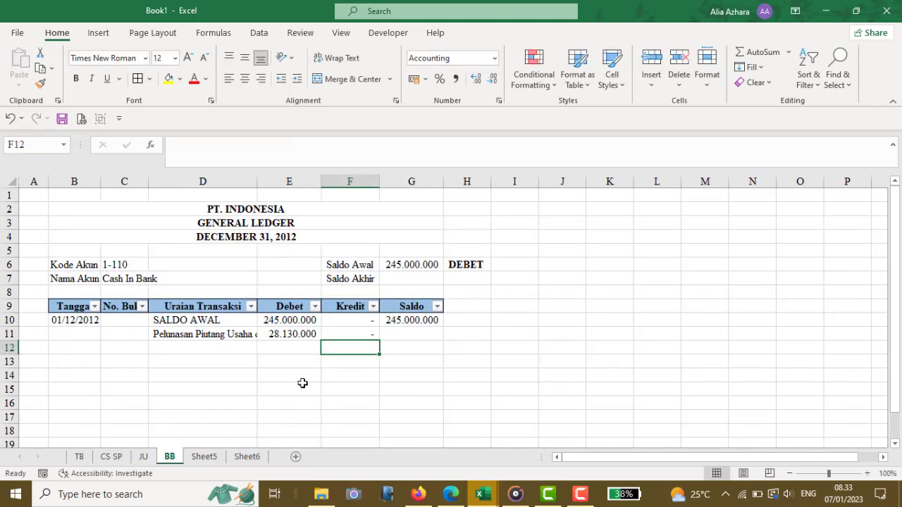
pyautogui.click(406, 333)
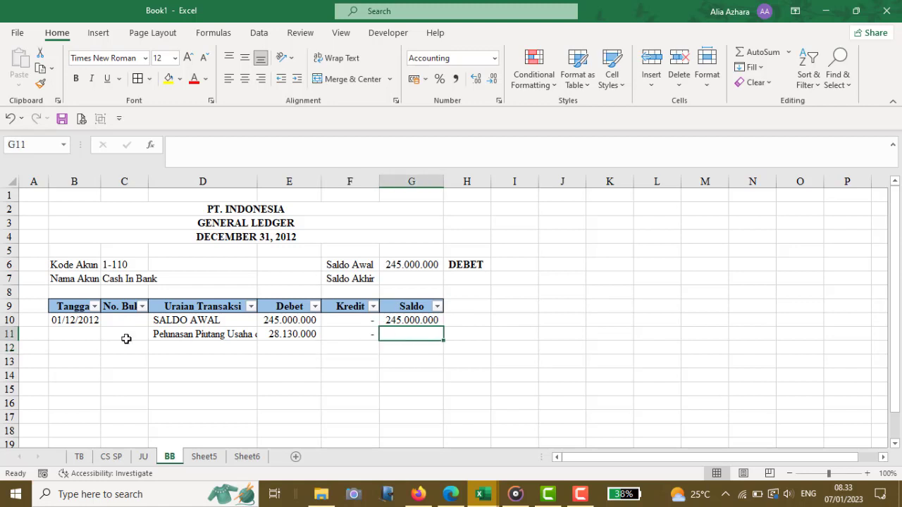
# Step: Enter the formula =IF(D11="";"";JU!B8) in the Tanggal cell B11 of the BB sheet
pyautogui.click(78, 331)
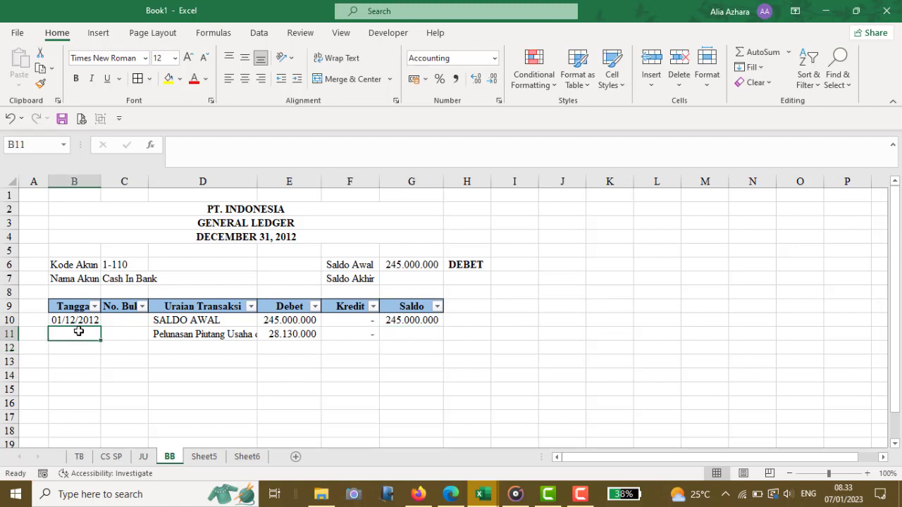
pyautogui.write('=IF')
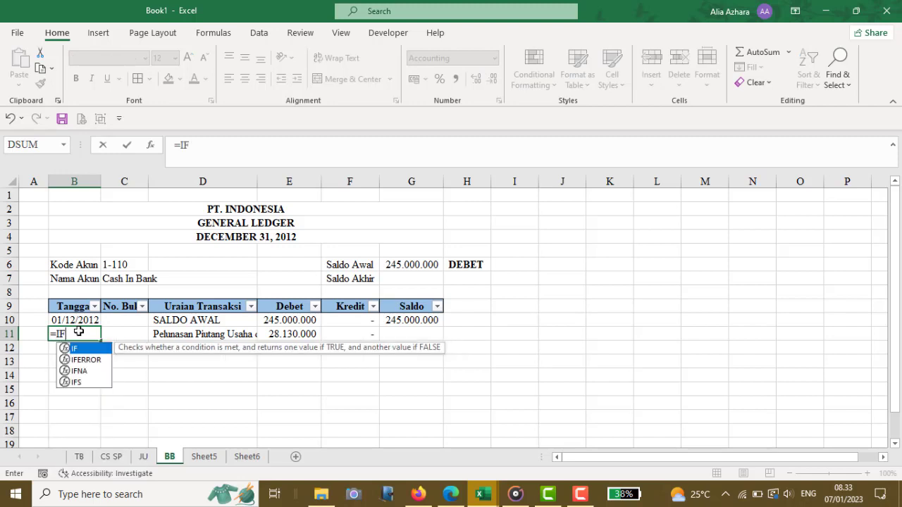
pyautogui.write('(')
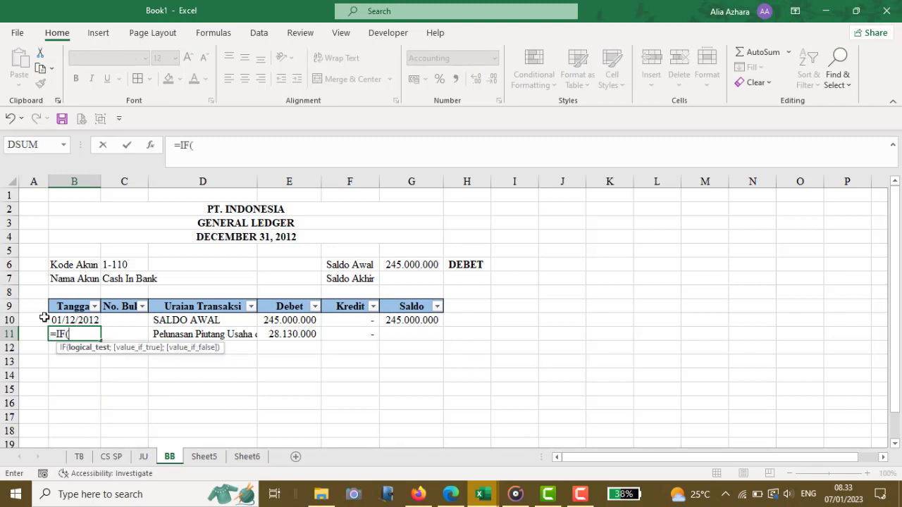
pyautogui.click(214, 332)
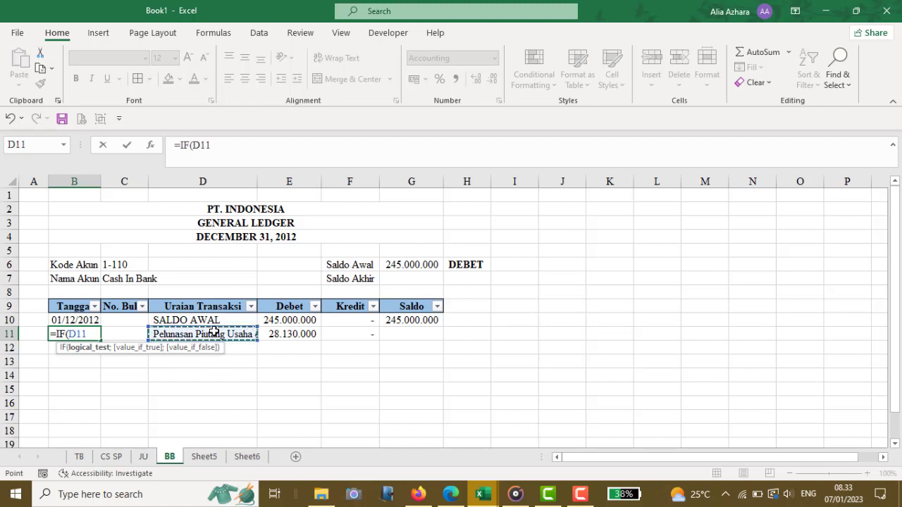
pyautogui.write('=')
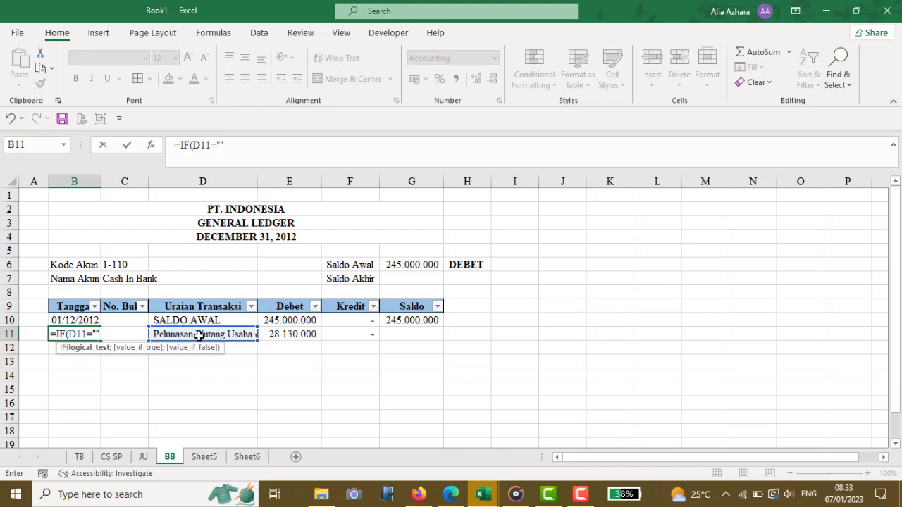
pyautogui.write('"";')
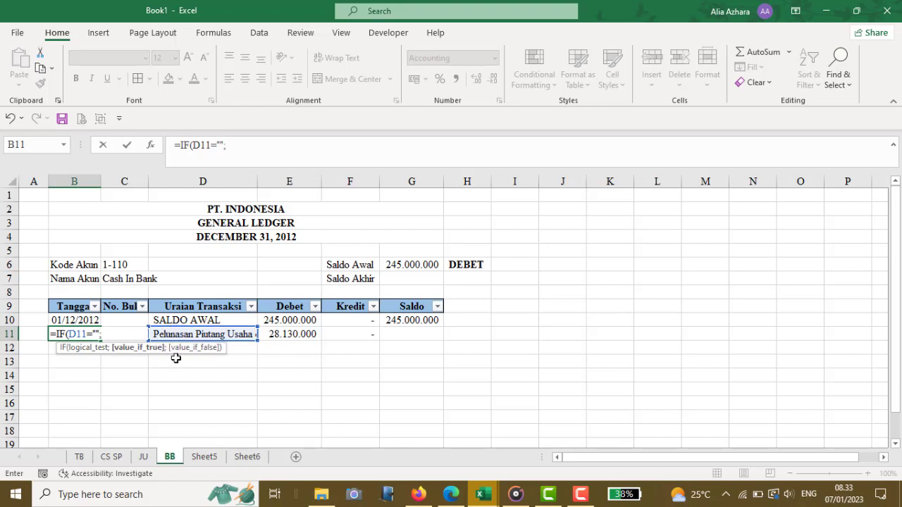
pyautogui.write('"";')
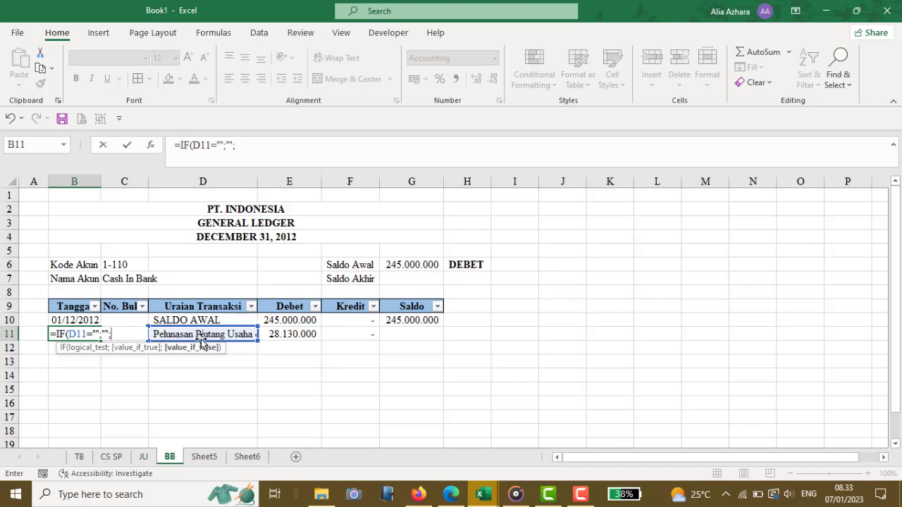
pyautogui.click(143, 459)
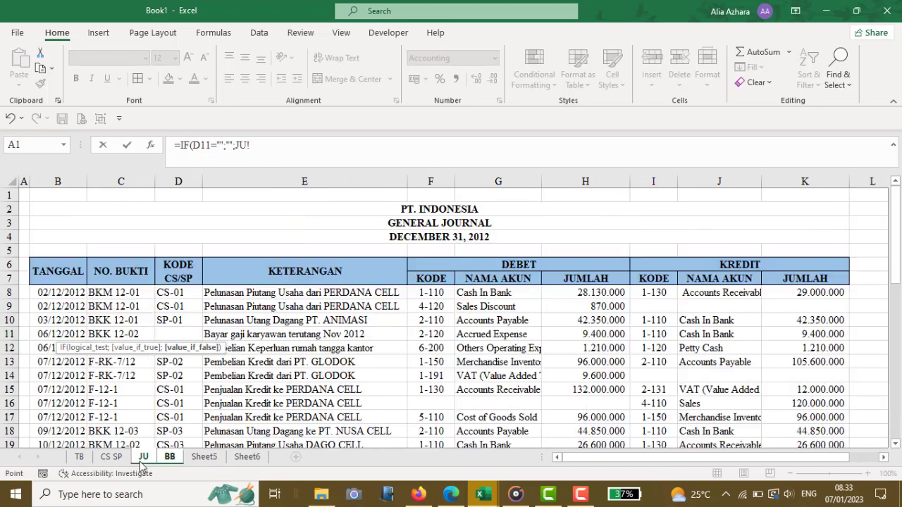
pyautogui.click(53, 293)
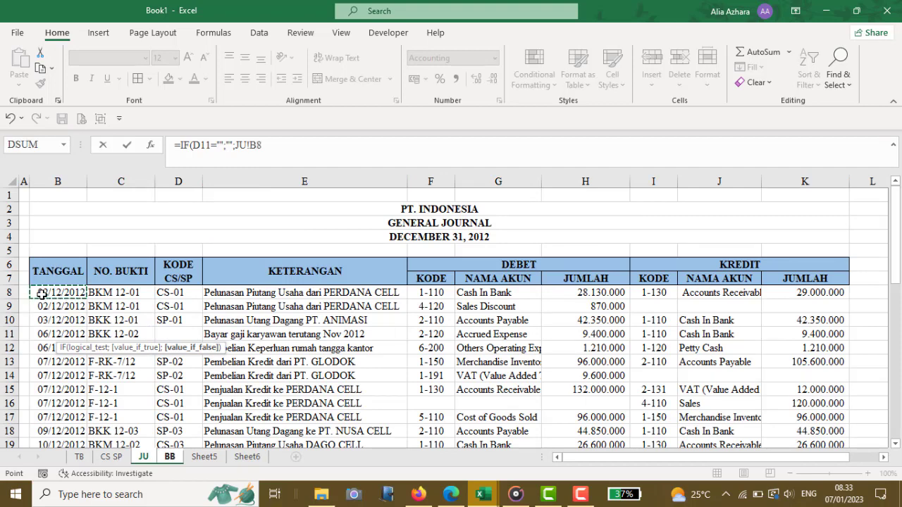
pyautogui.press('Return')
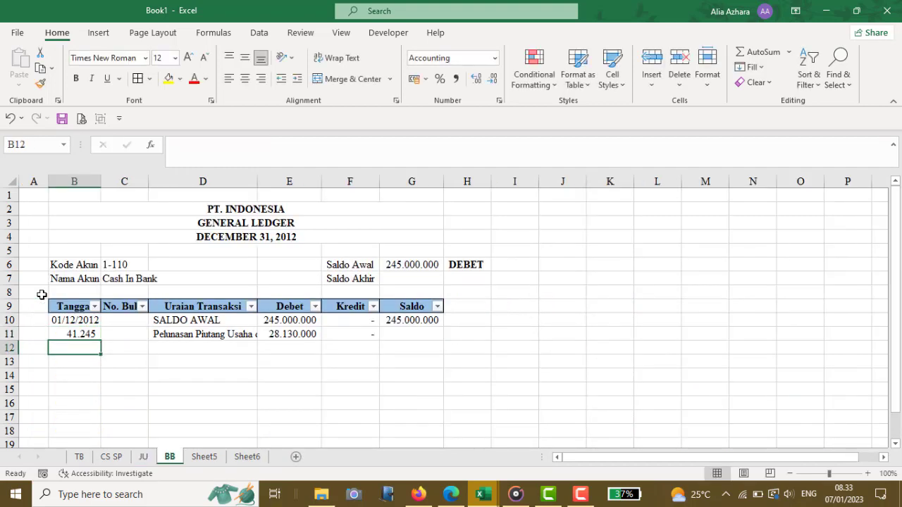
# Step: Format column B of the BB sheet as Date with the 14/03/2012 type without the asterisk
pyautogui.click(78, 182)
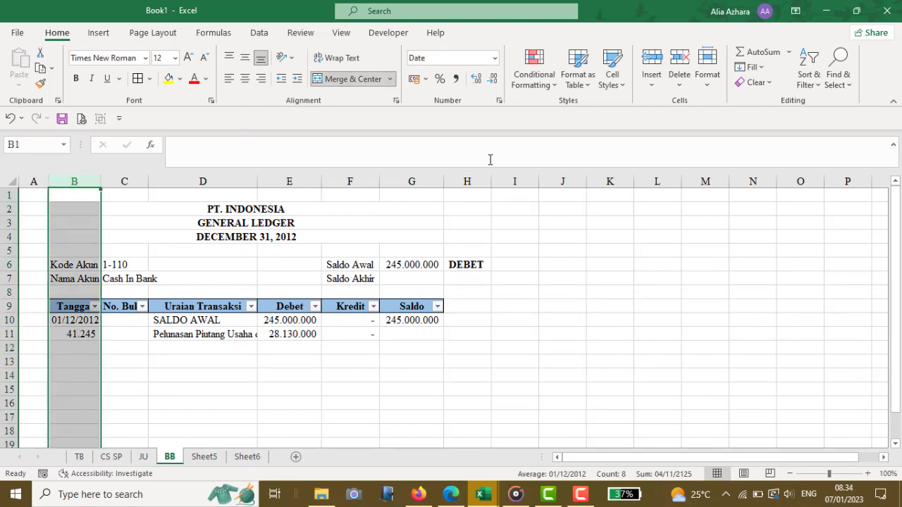
pyautogui.click(496, 58)
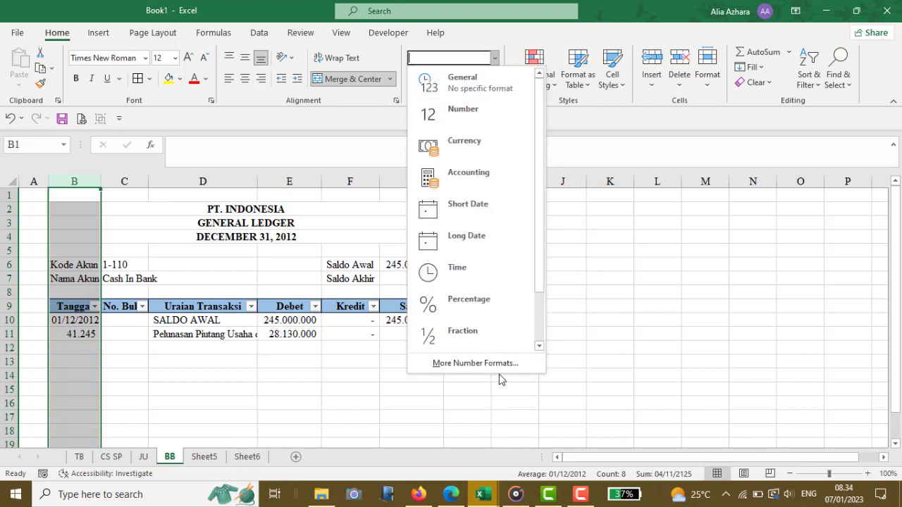
pyautogui.click(455, 363)
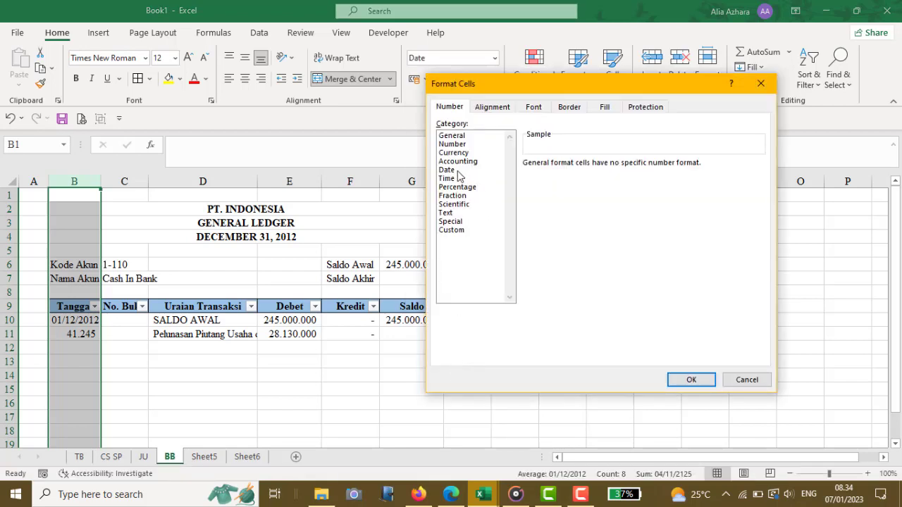
pyautogui.click(457, 171)
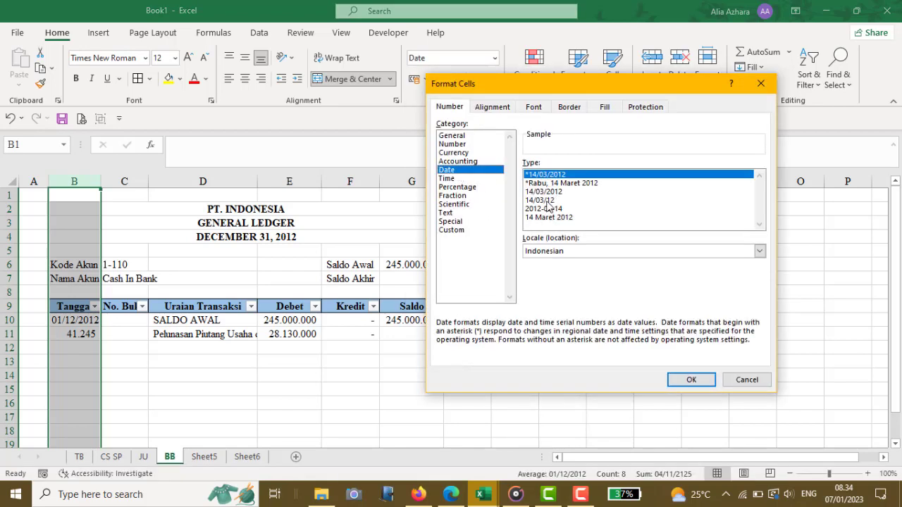
pyautogui.click(548, 192)
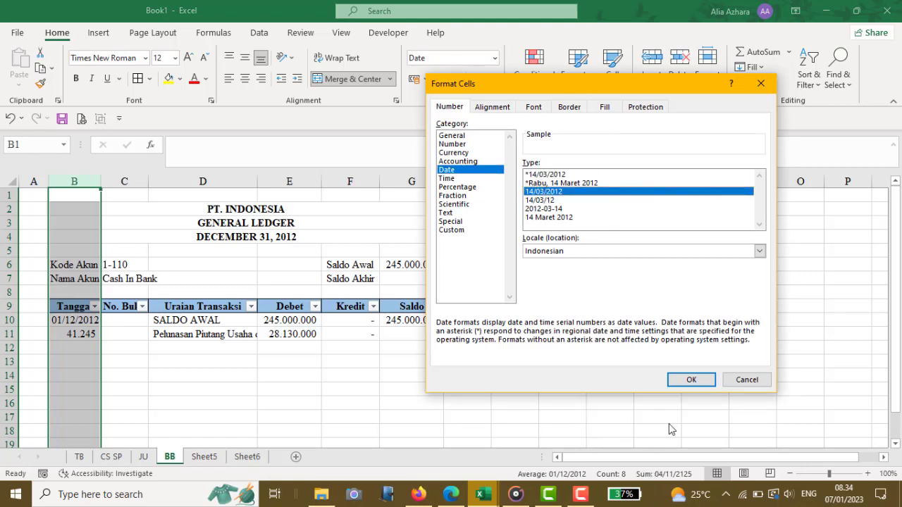
pyautogui.click(689, 382)
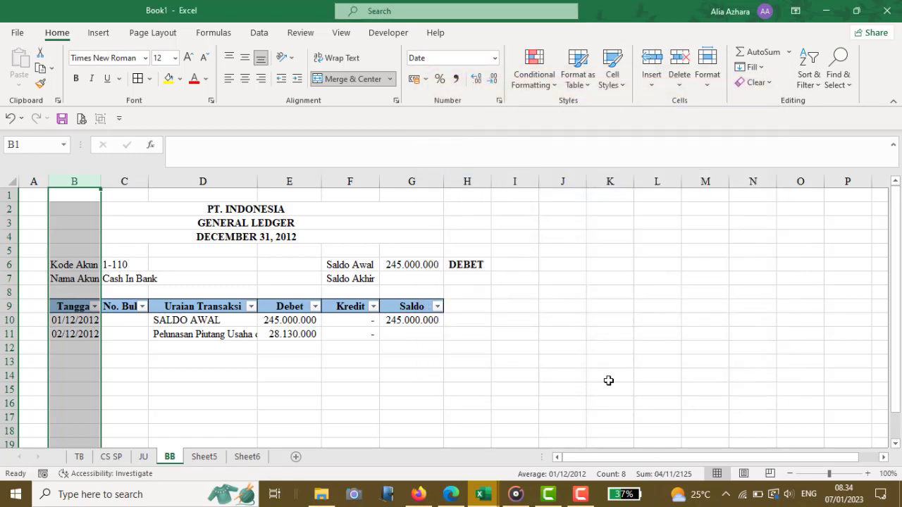
# Step: Enter the formula =IF(D11="";"";JU!C8) in the No. Bukti cell C11 of the BB sheet
pyautogui.click(112, 338)
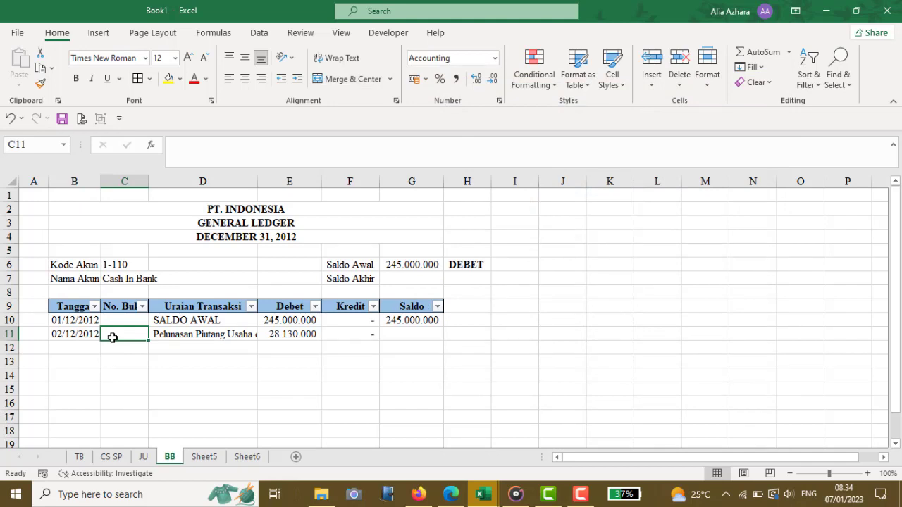
pyautogui.write('=IF(')
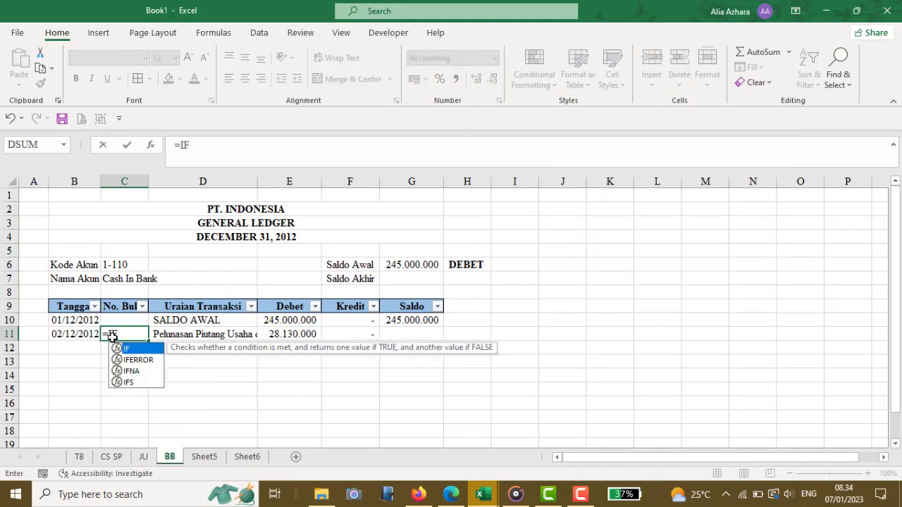
pyautogui.click(187, 330)
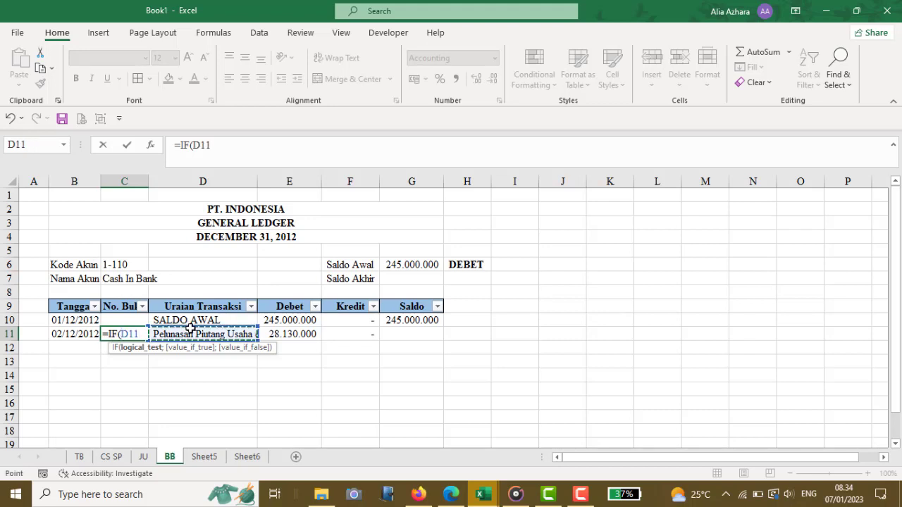
pyautogui.write('=""')
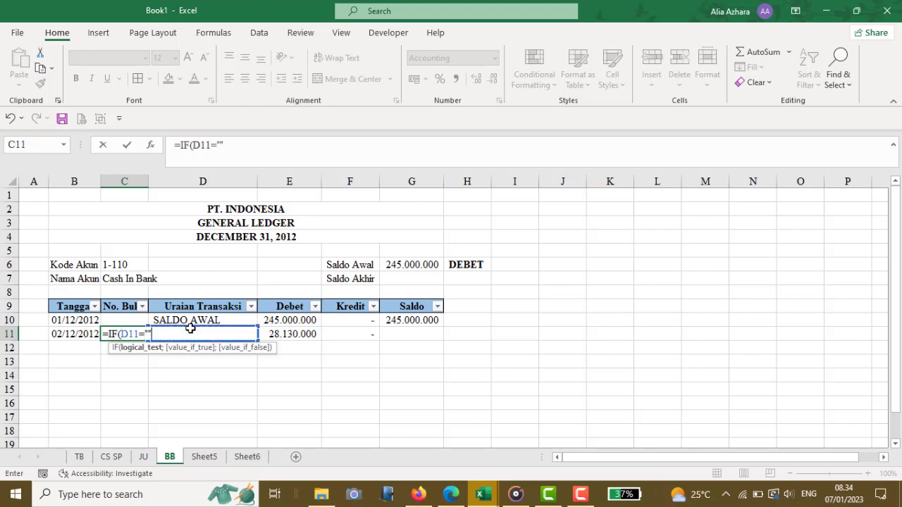
pyautogui.write(';')
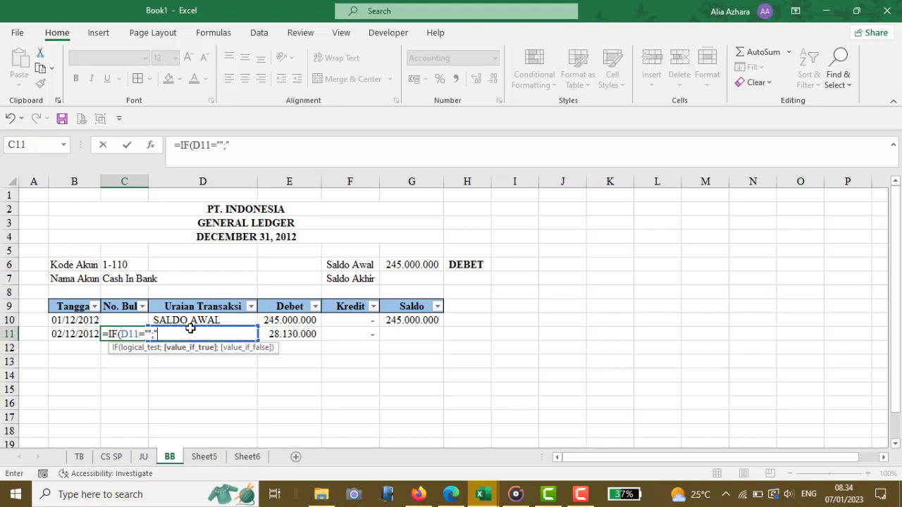
pyautogui.write('""')
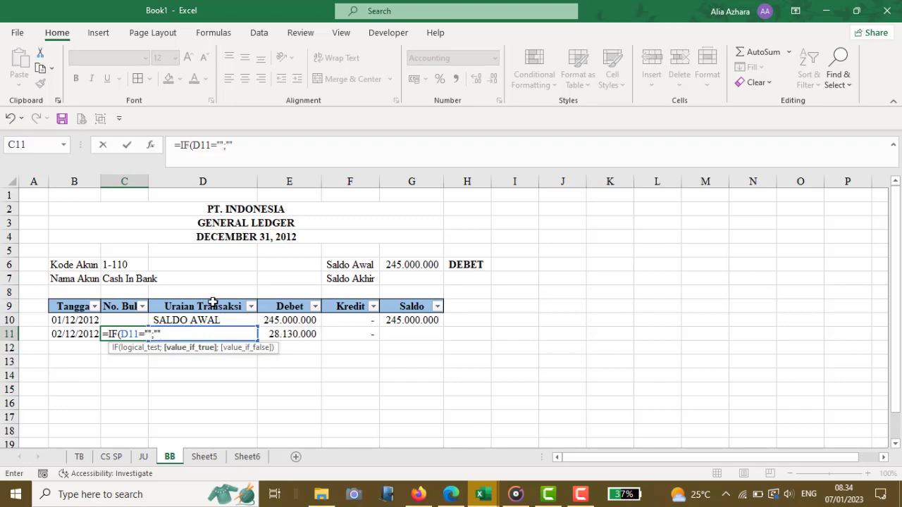
pyautogui.write(';')
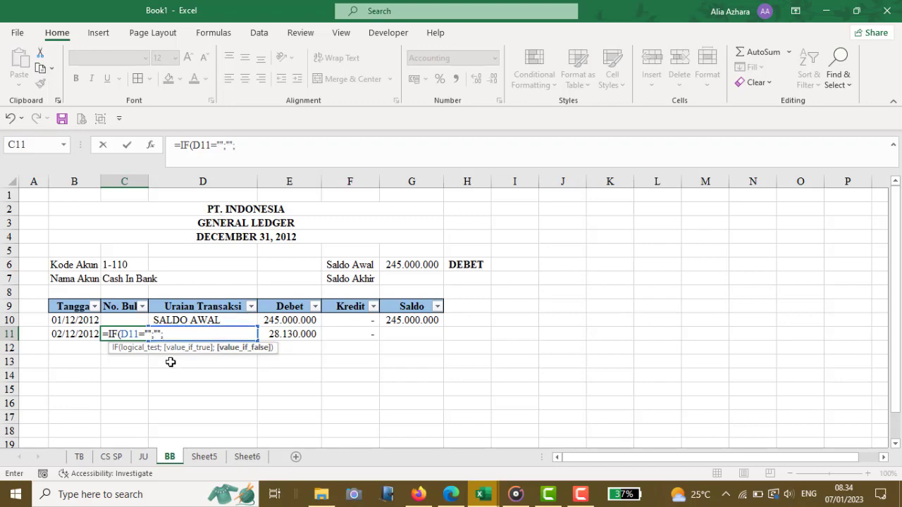
pyautogui.click(143, 457)
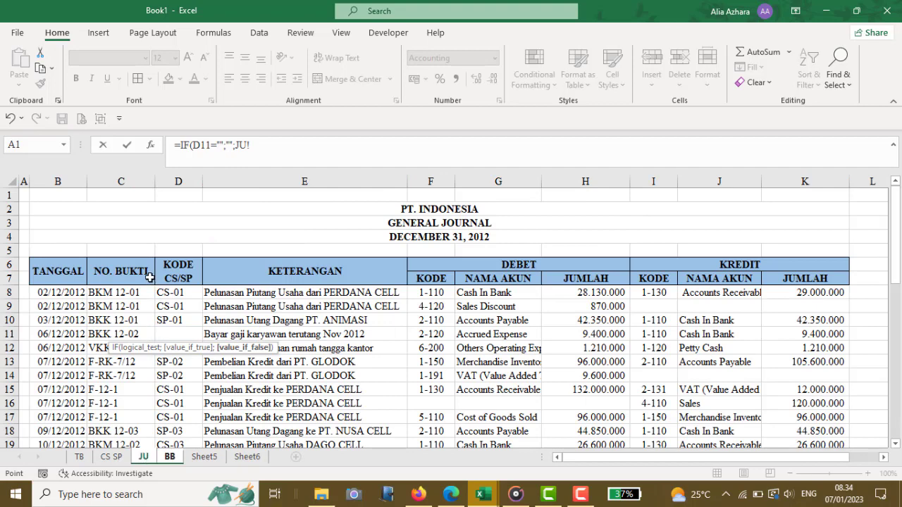
pyautogui.click(108, 295)
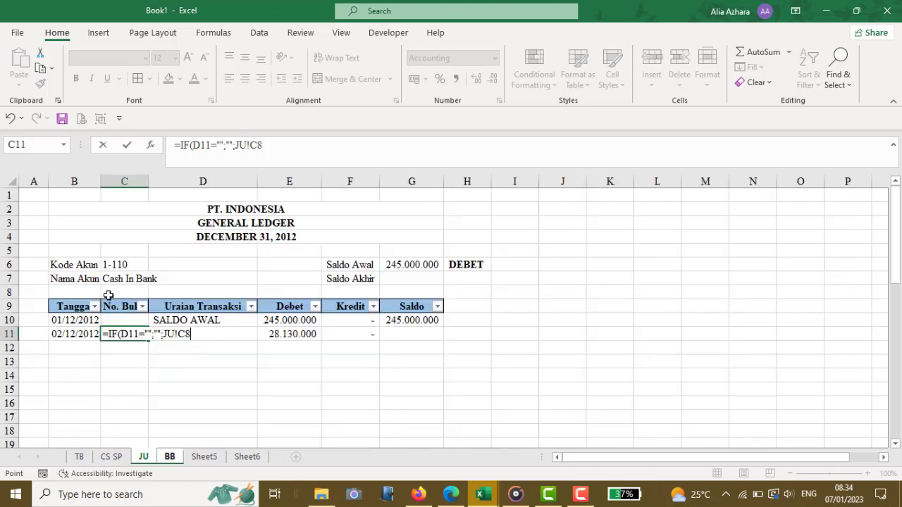
pyautogui.press('Return')
# Step: AutoFit the width of the No. Bukti column to the contents of cell C11
pyautogui.press('Up')
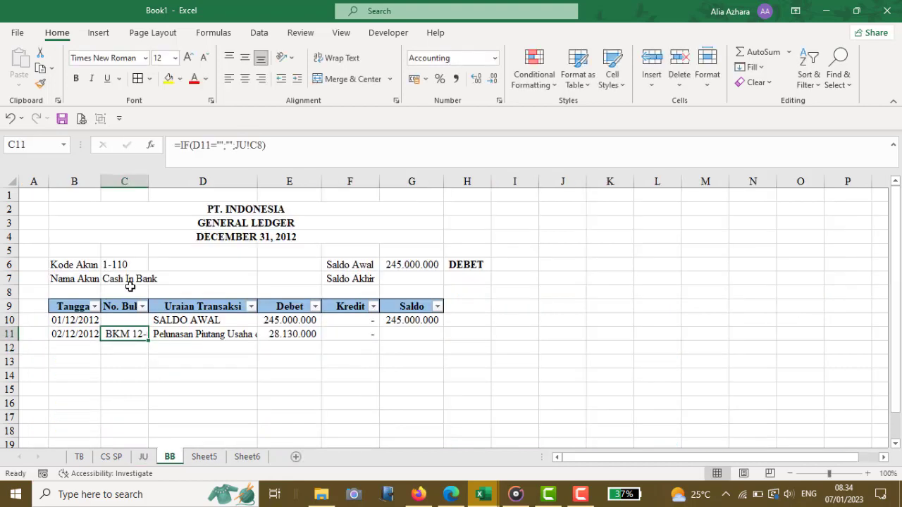
pyautogui.hotkey('alt', 'h')
pyautogui.press('o')
pyautogui.press('i')
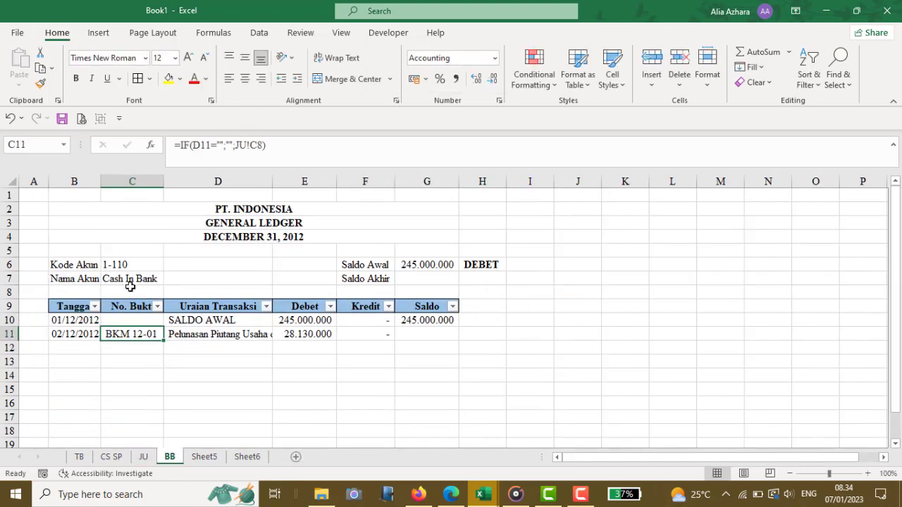
# Step: Start the Saldo formula in cell G11 of the BB sheet with the debit case =IF($H$6="DEBET";G10+E11-F11;
pyautogui.click(442, 333)
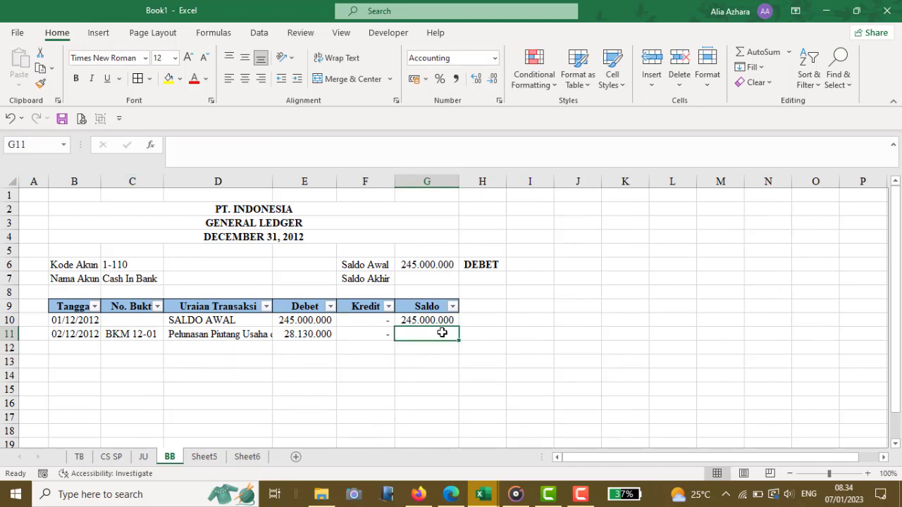
pyautogui.write('=')
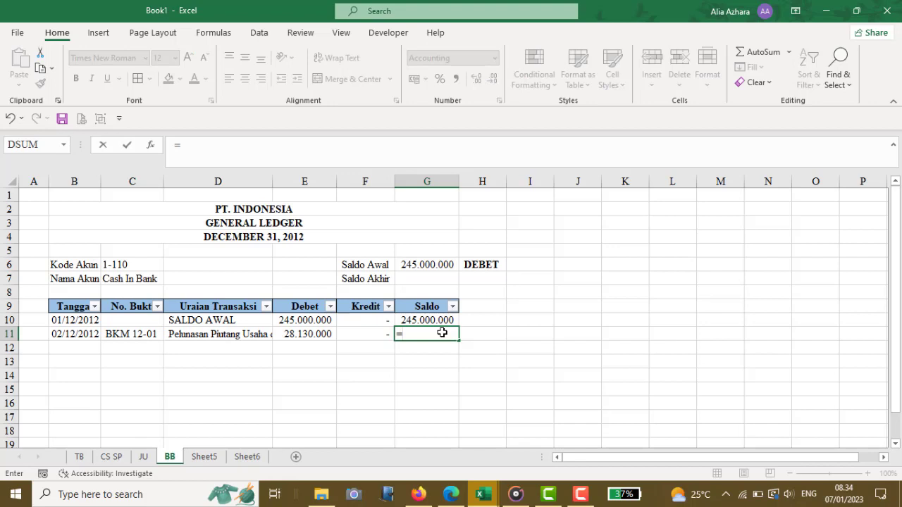
pyautogui.write('ID')
pyautogui.press('BackSpace')
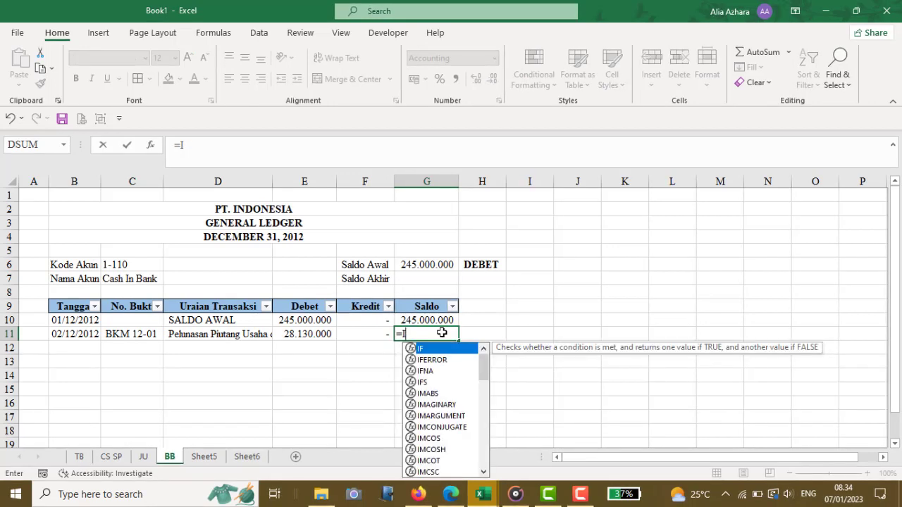
pyautogui.write('F(')
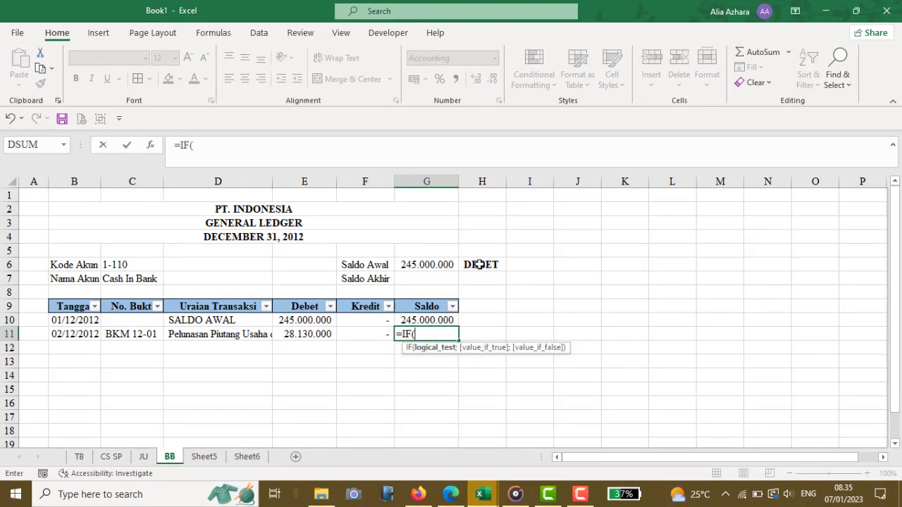
pyautogui.click(480, 264)
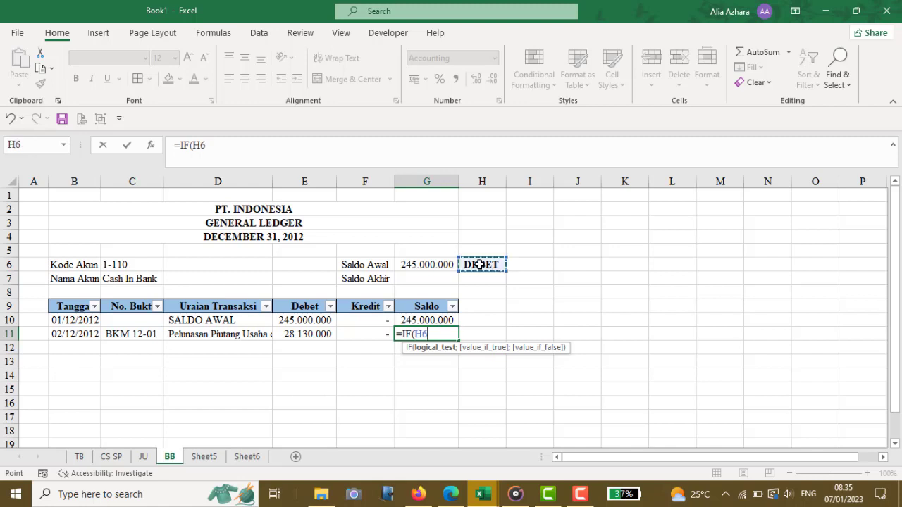
pyautogui.press('F4')
pyautogui.write('=')
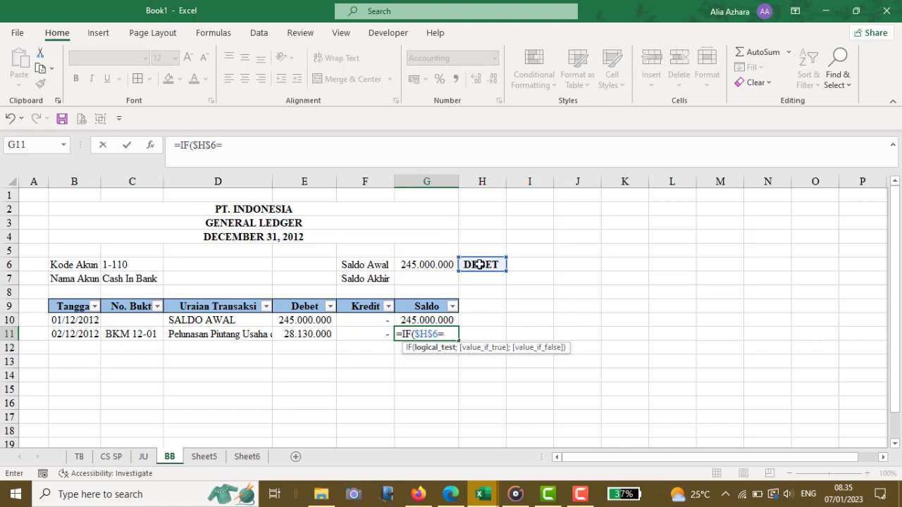
pyautogui.write('"DEBET";')
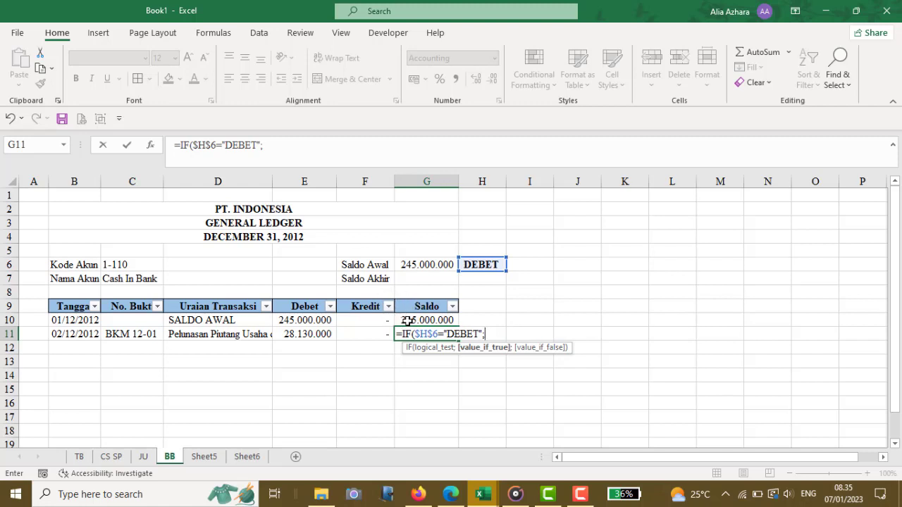
pyautogui.write('G10+')
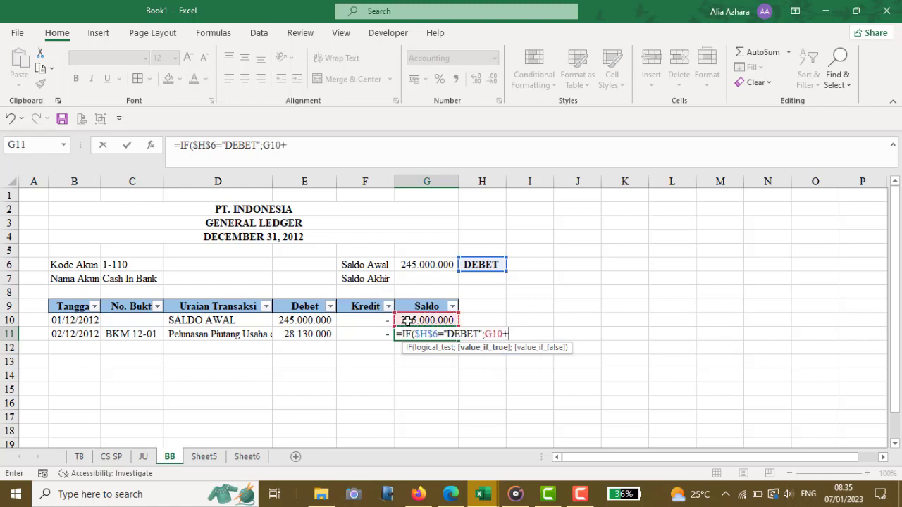
pyautogui.click(314, 335)
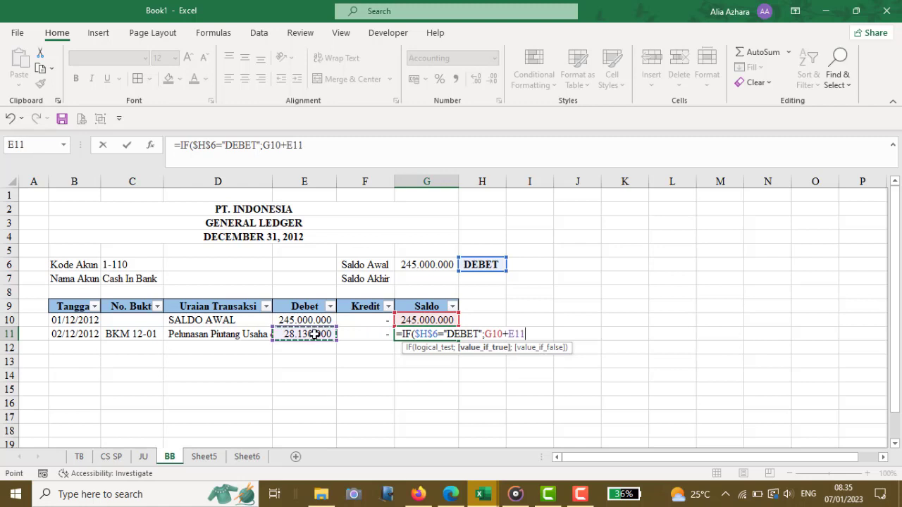
pyautogui.write('-')
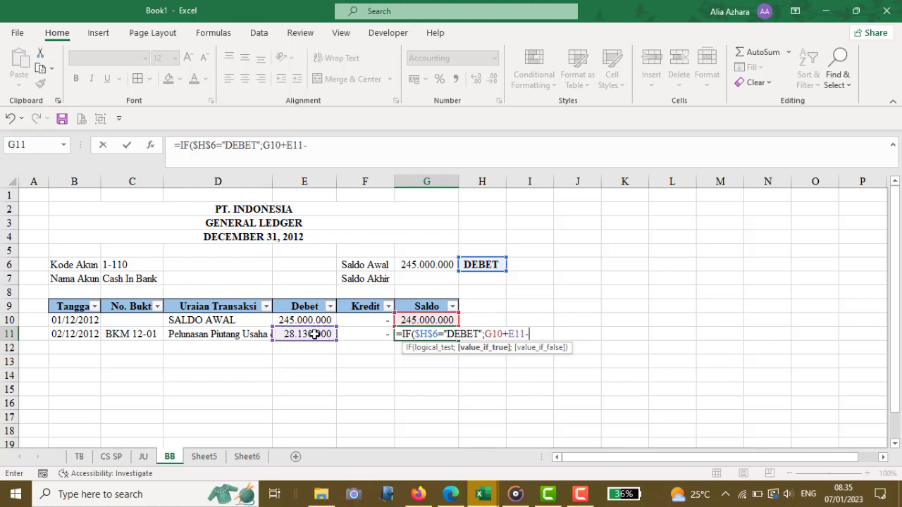
pyautogui.click(359, 335)
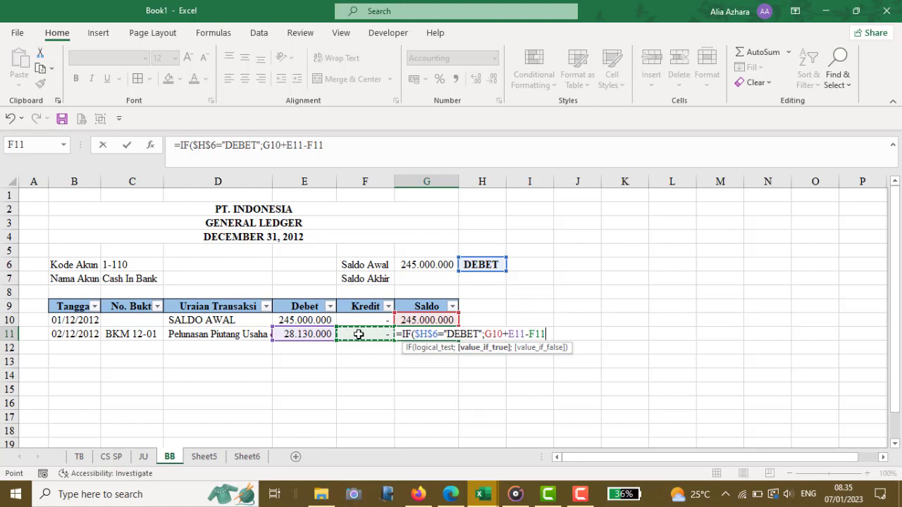
pyautogui.write(';')
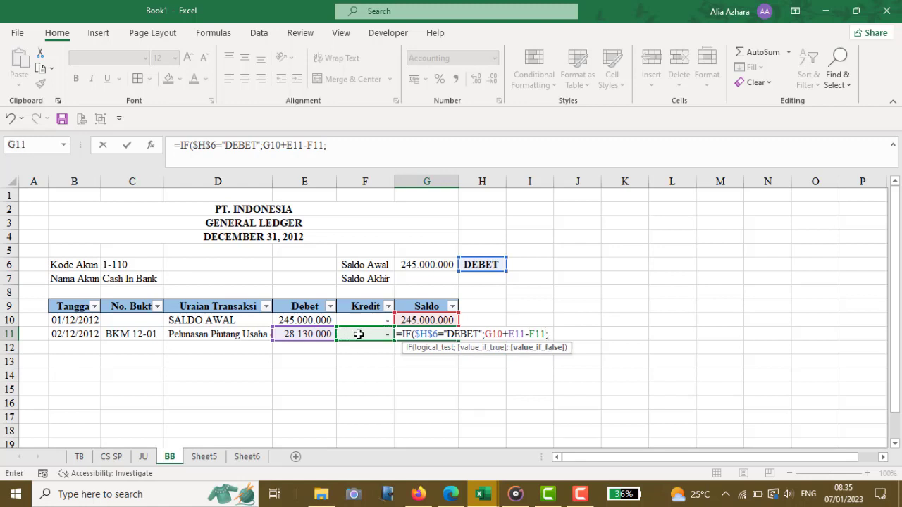
# Step: Nest a second IF in the Saldo formula of cell G11 that tests whether $H$6="KREDIT"
pyautogui.write('I')
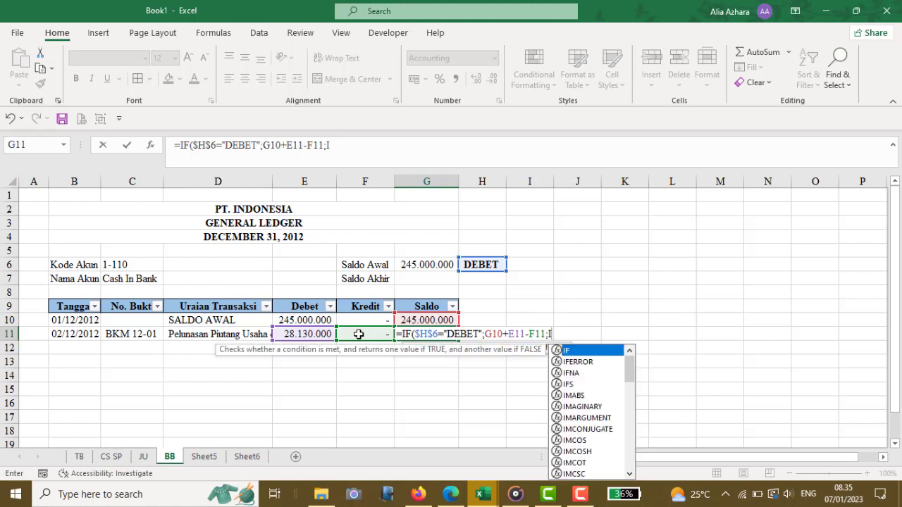
pyautogui.write('F(')
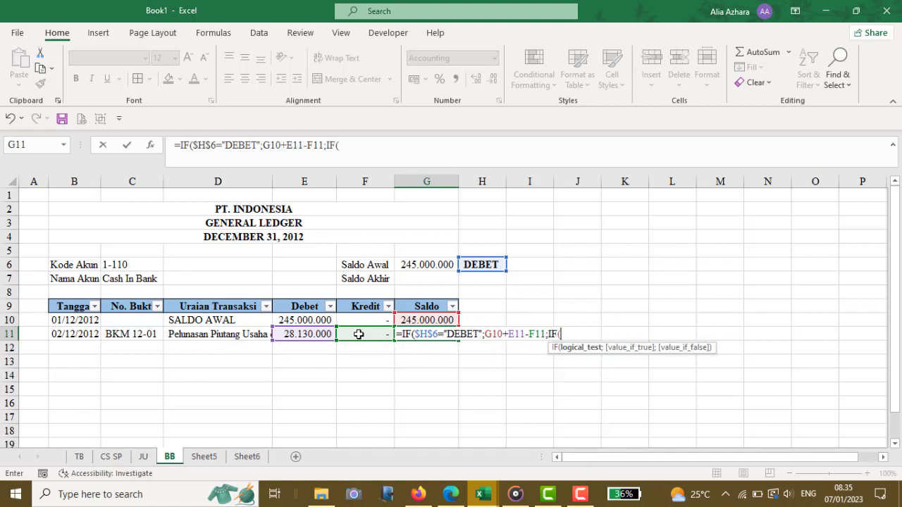
pyautogui.click(474, 262)
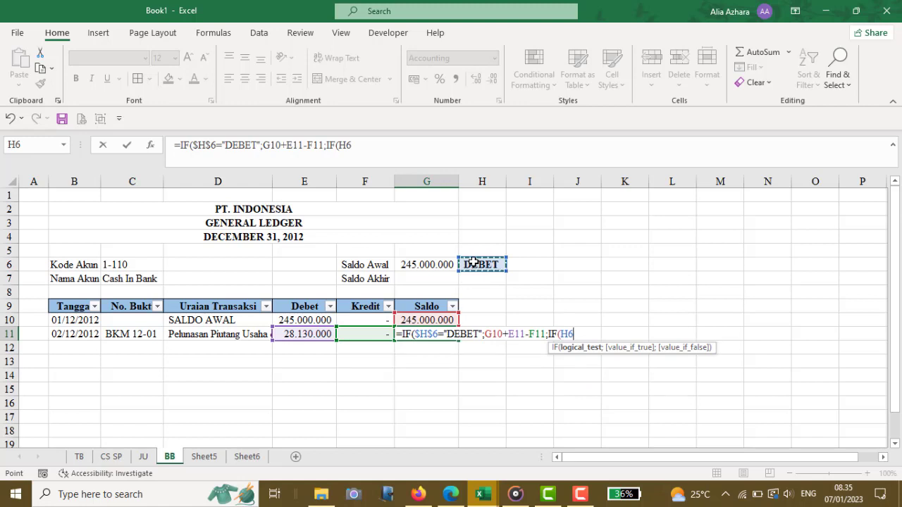
pyautogui.press('F4')
pyautogui.write('=')
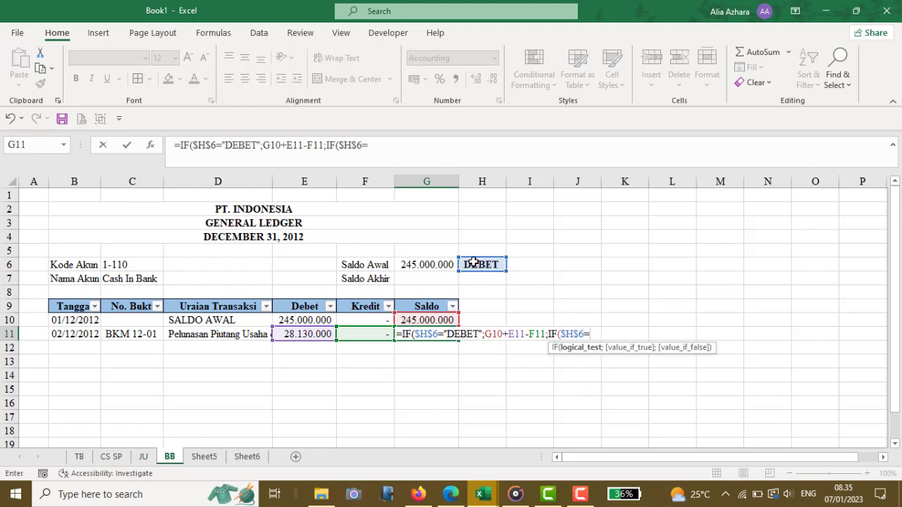
pyautogui.write('"KREDIT')
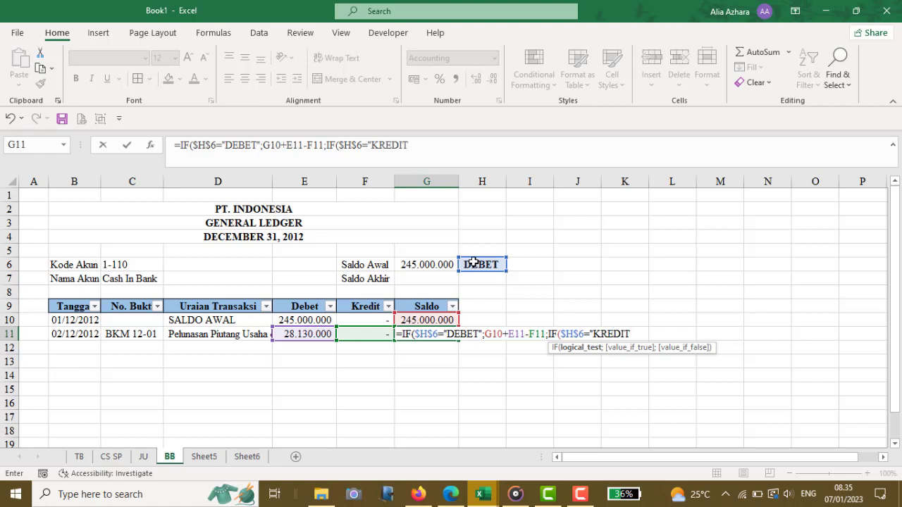
pyautogui.write('";')
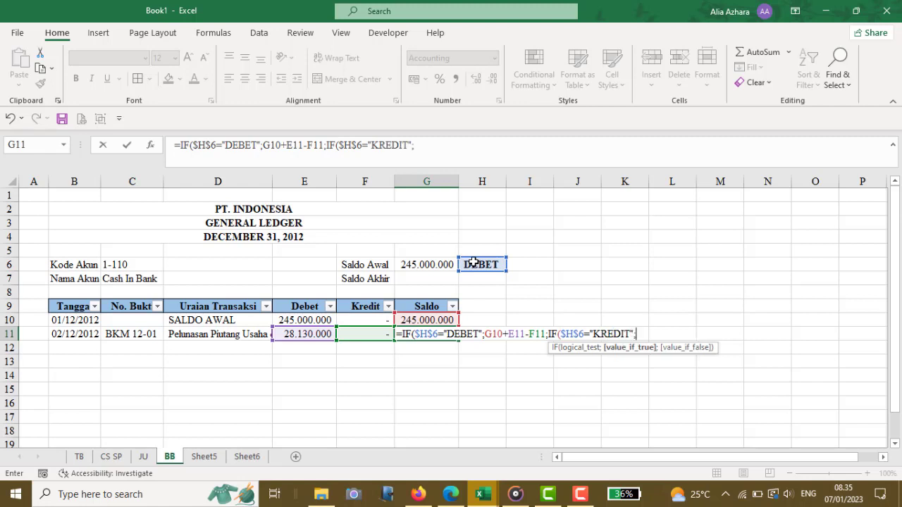
# Step: Complete the Saldo formula in G11 with the credit case G10+F11-E11 and 0 as the final alternative
pyautogui.click(416, 321)
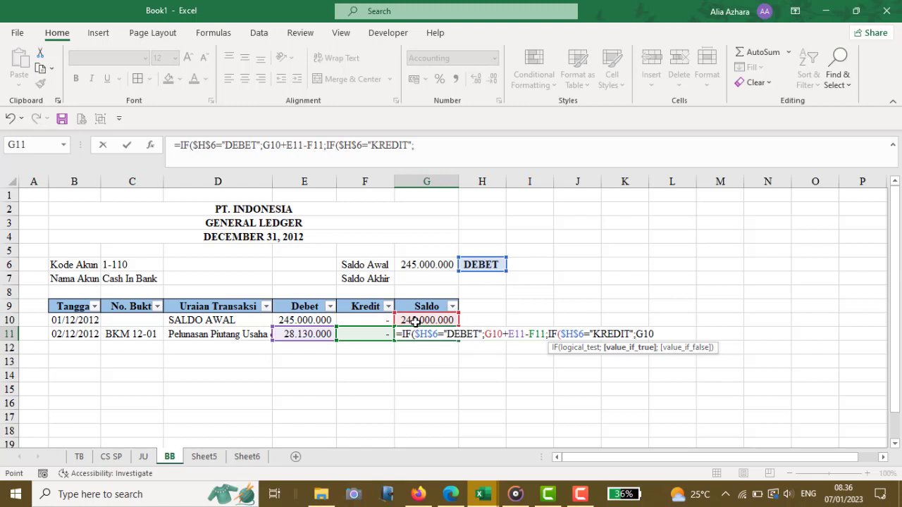
pyautogui.write('+')
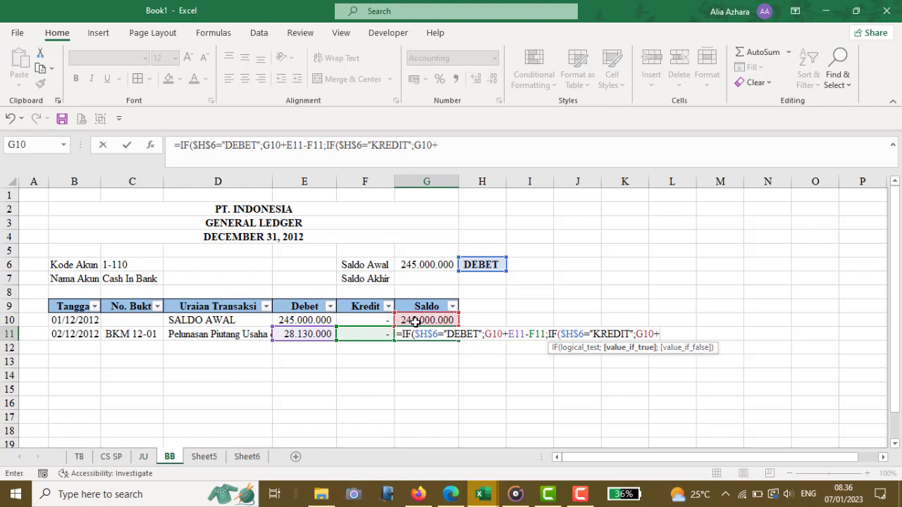
pyautogui.click(371, 336)
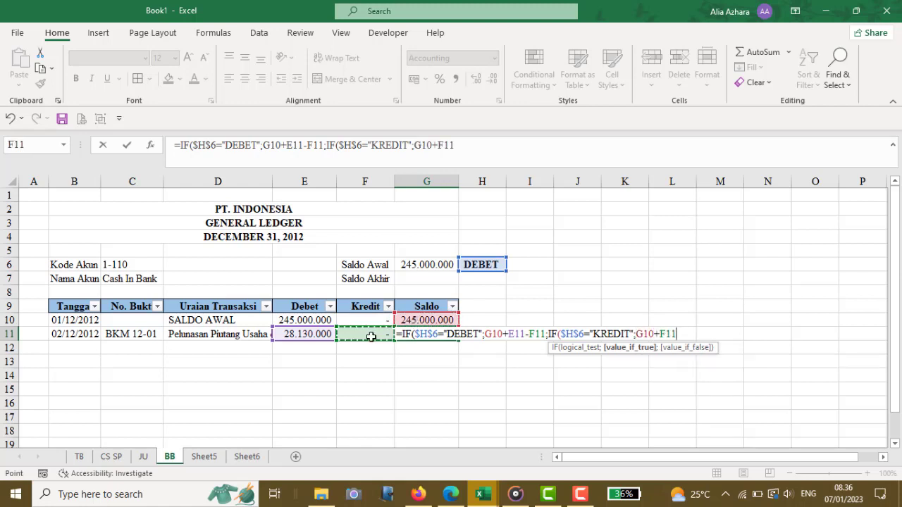
pyautogui.write('-')
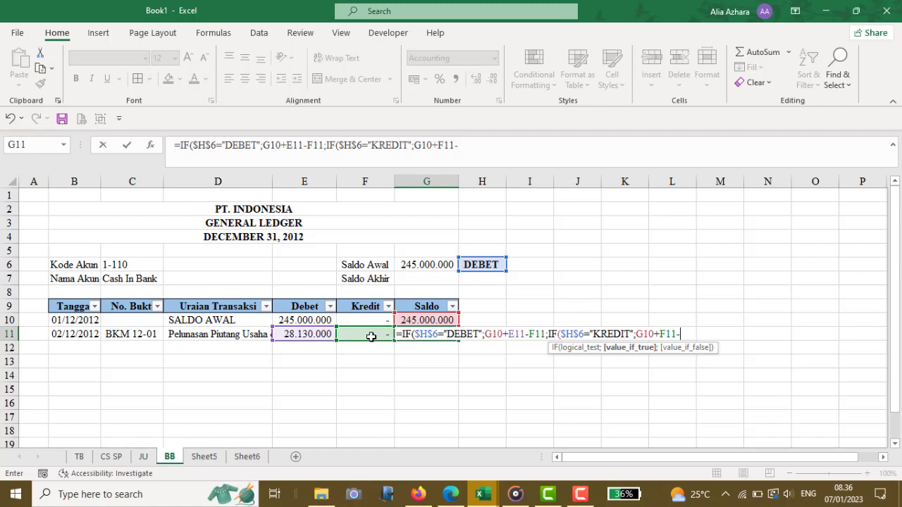
pyautogui.click(296, 334)
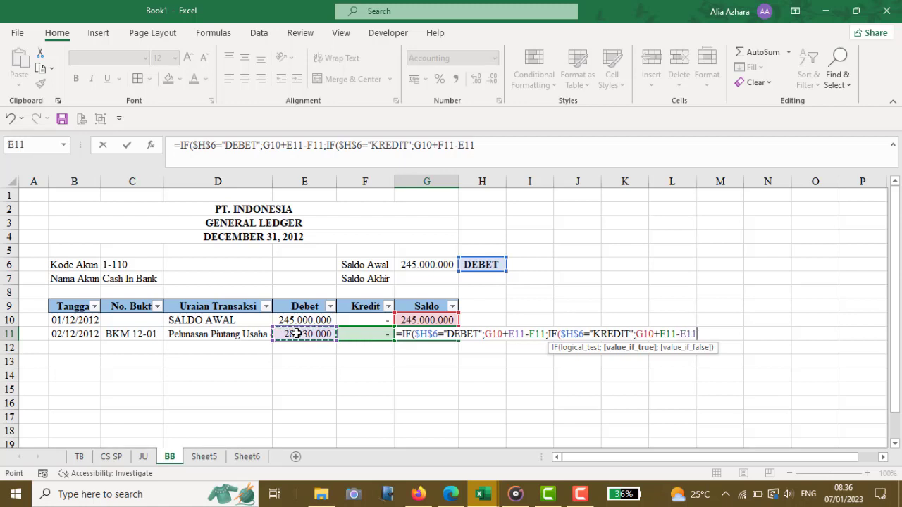
pyautogui.write(';0')
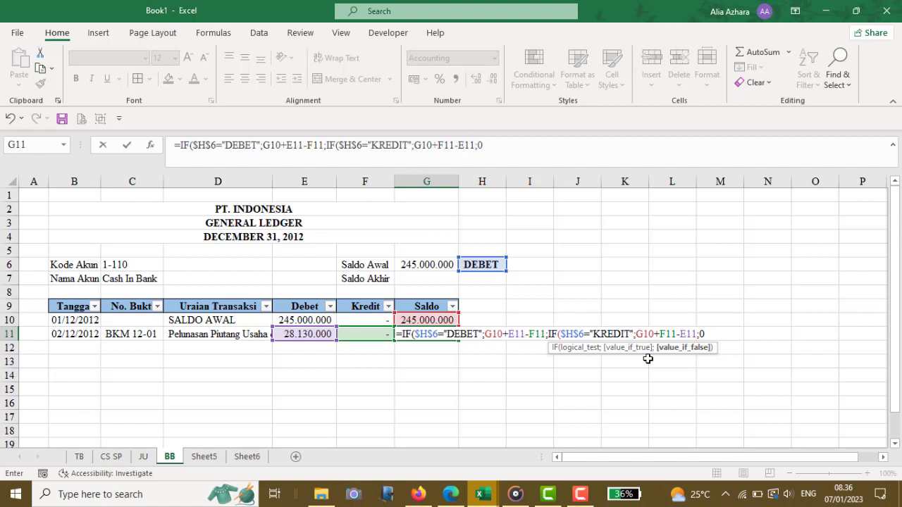
pyautogui.write(')')
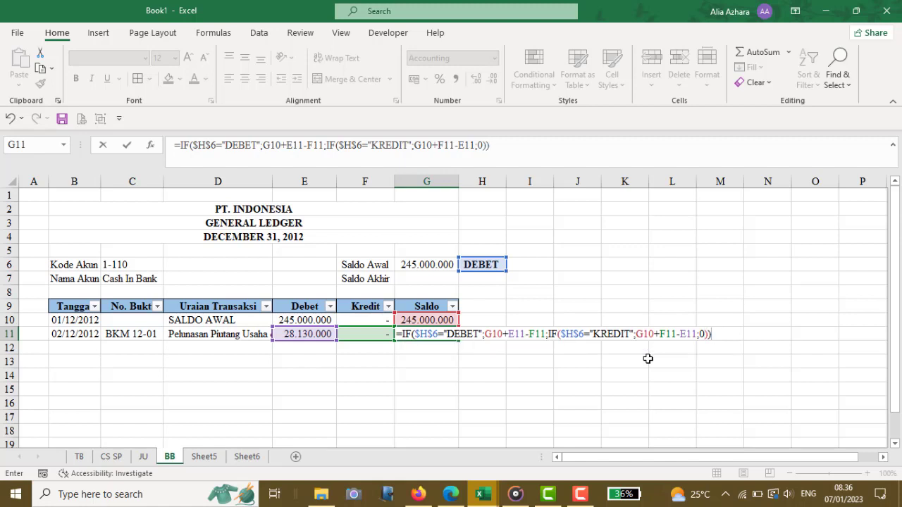
pyautogui.press('Return')
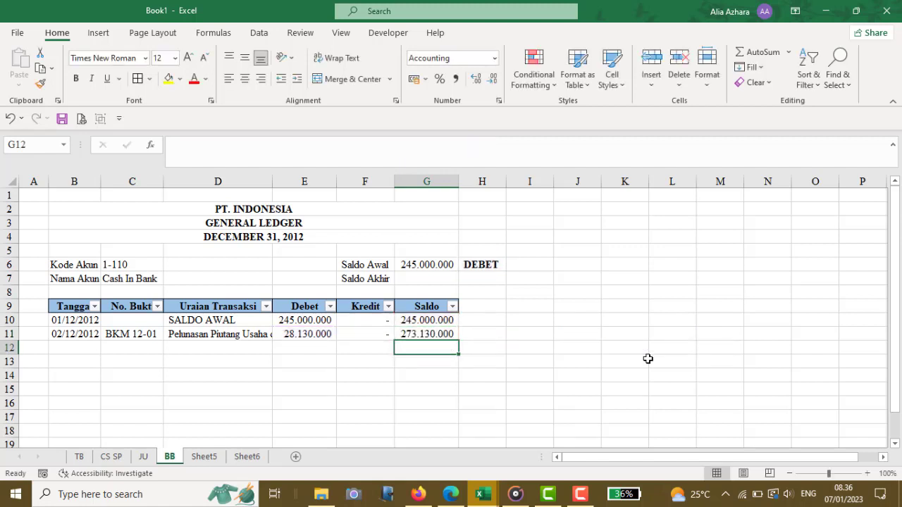
# Step: Fill the row 11 formulas of the ledger table, B11:G11, down to row 50
pyautogui.press('Up')
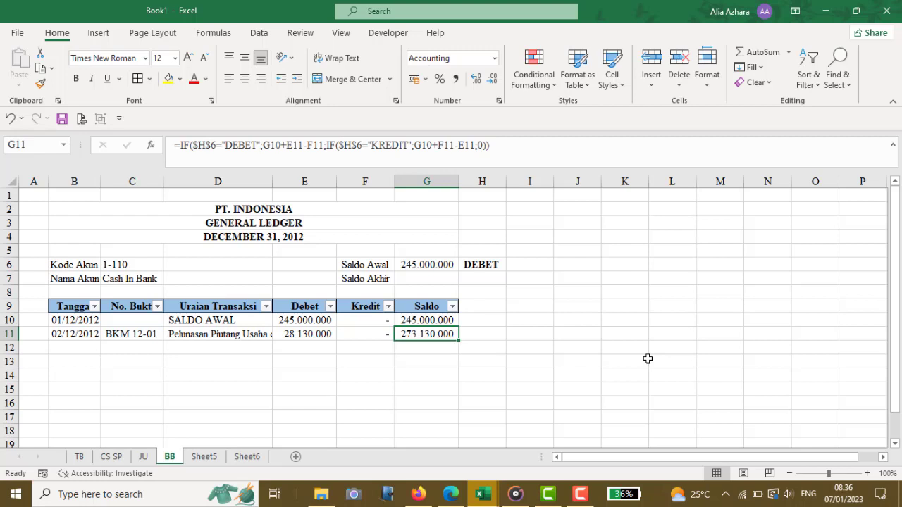
pyautogui.keyDown('shift'); pyautogui.click(80, 334); pyautogui.keyUp('shift')
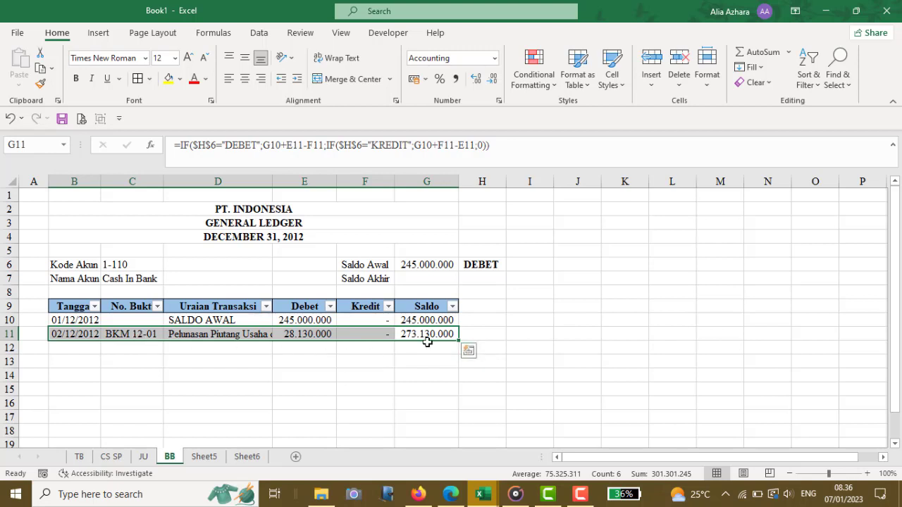
pyautogui.moveTo(460, 339); pyautogui.dragTo(428, 348)
pyautogui.click(242, 335)
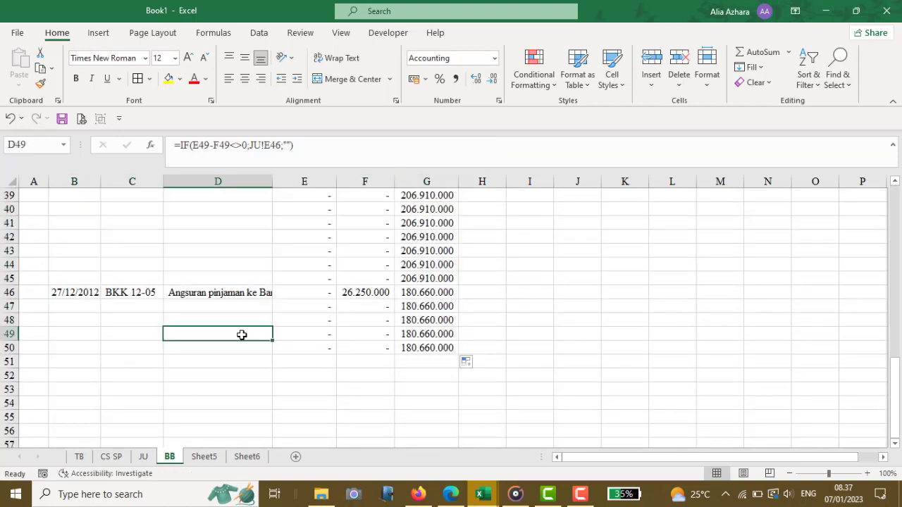
pyautogui.scroll(10, 242, 335)
pyautogui.scroll(3, 242, 335)
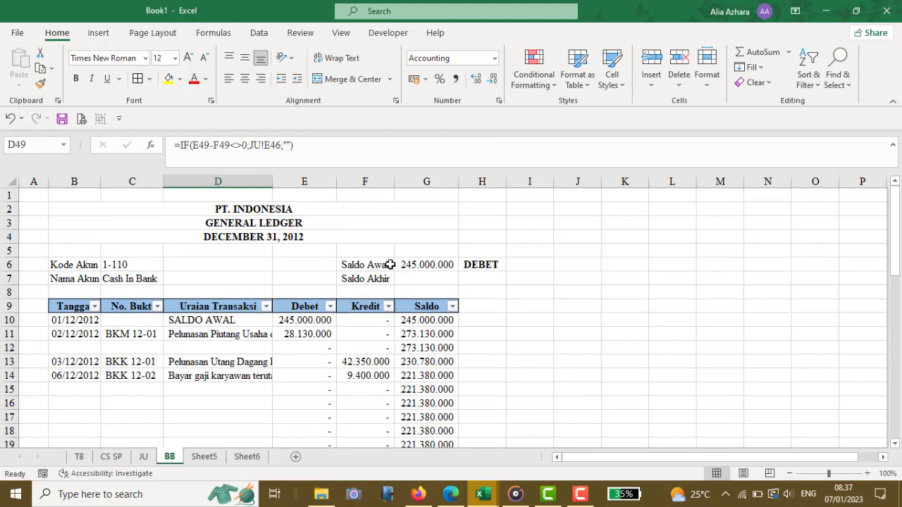
# Step: Enter the formula =G50 in the Saldo Akhir cell G7 to reference the last running balance
pyautogui.click(424, 278)
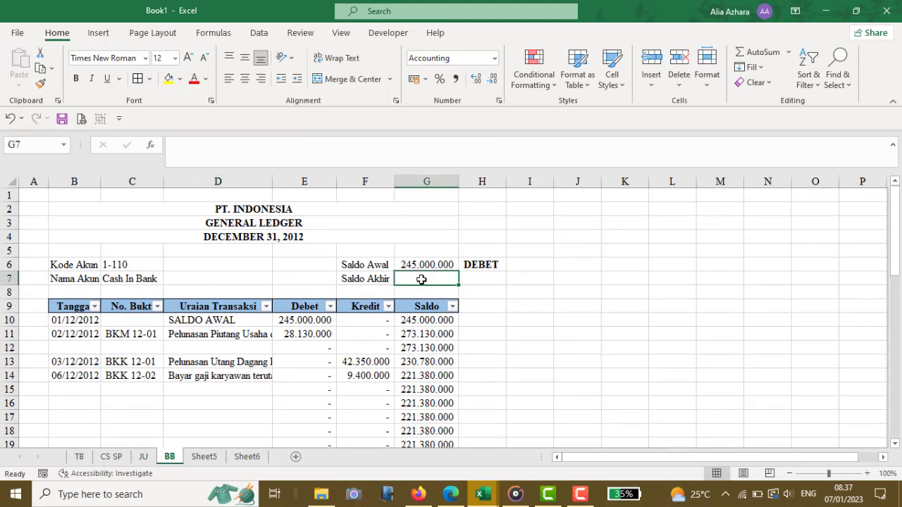
pyautogui.write('=')
pyautogui.scroll(-1, 406, 334)
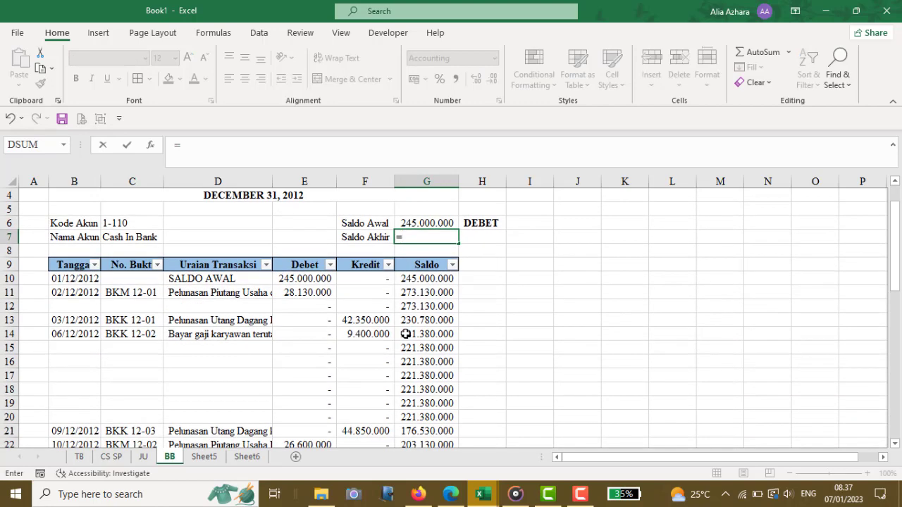
pyautogui.scroll(-7, 406, 335)
pyautogui.scroll(-2, 406, 334)
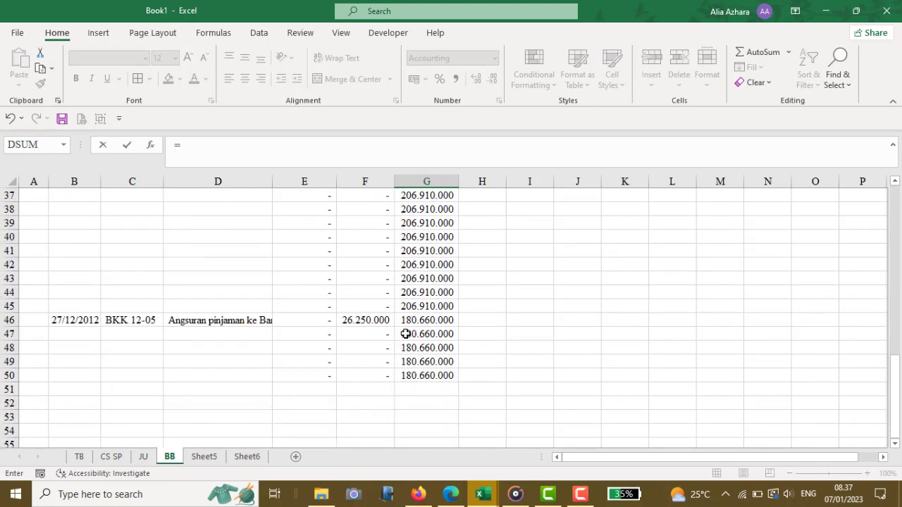
pyautogui.click(424, 376)
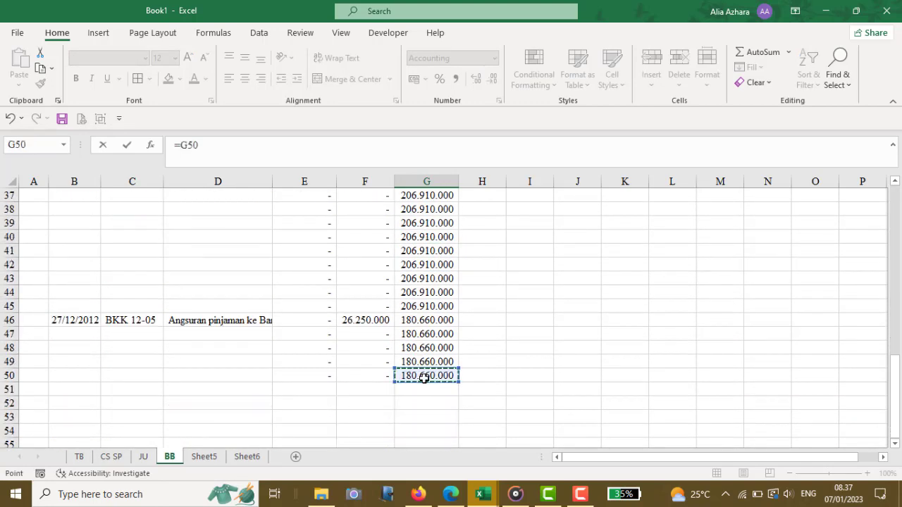
pyautogui.press('Return')
pyautogui.scroll(3, 271, 349)
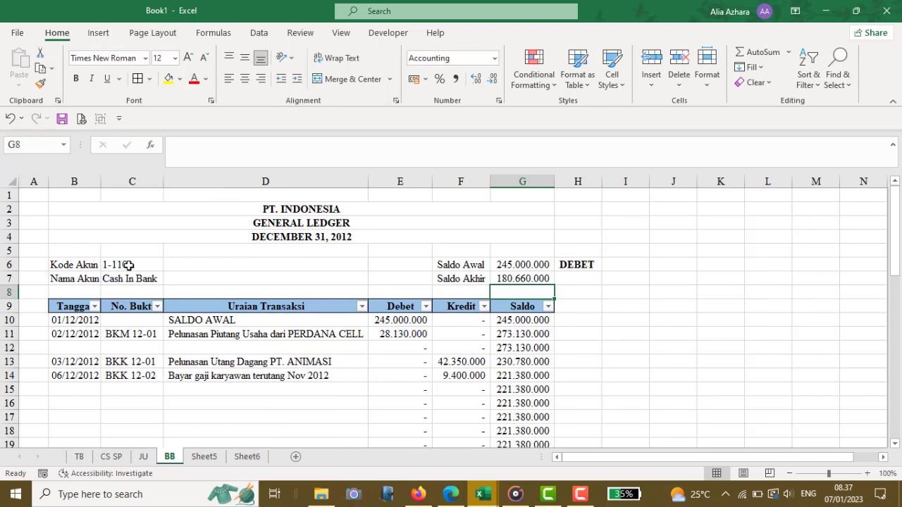
# Step: Test the ledger by switching the Kode Akun in C6 to 1-150 and 1-310, and return it to 1-110
pyautogui.click(128, 265)
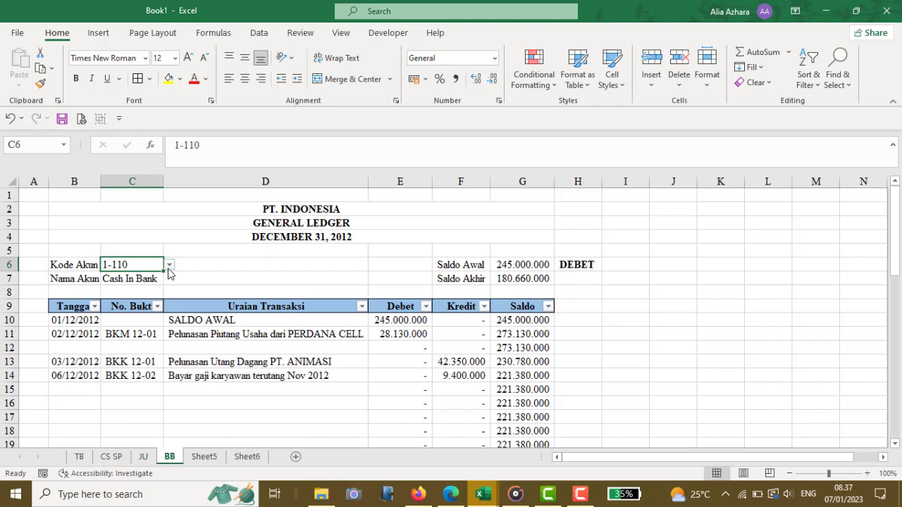
pyautogui.click(169, 265)
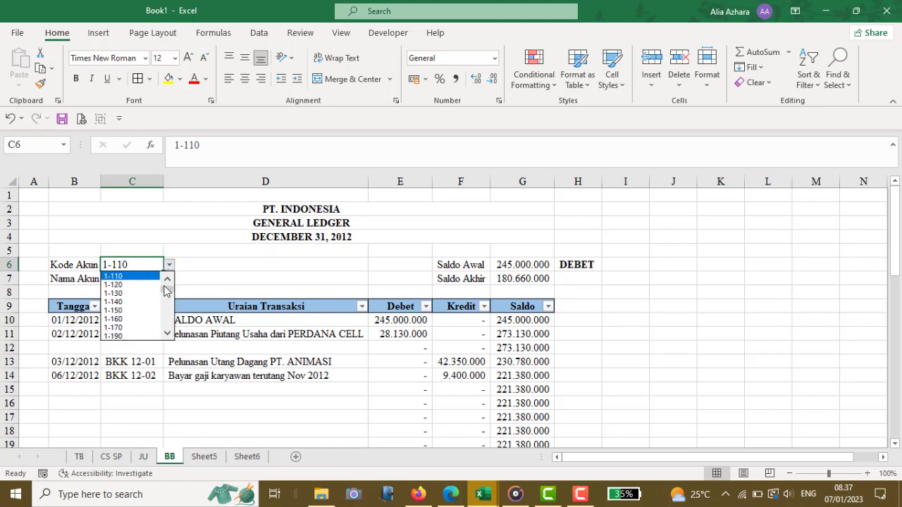
pyautogui.click(140, 319)
pyautogui.click(169, 266)
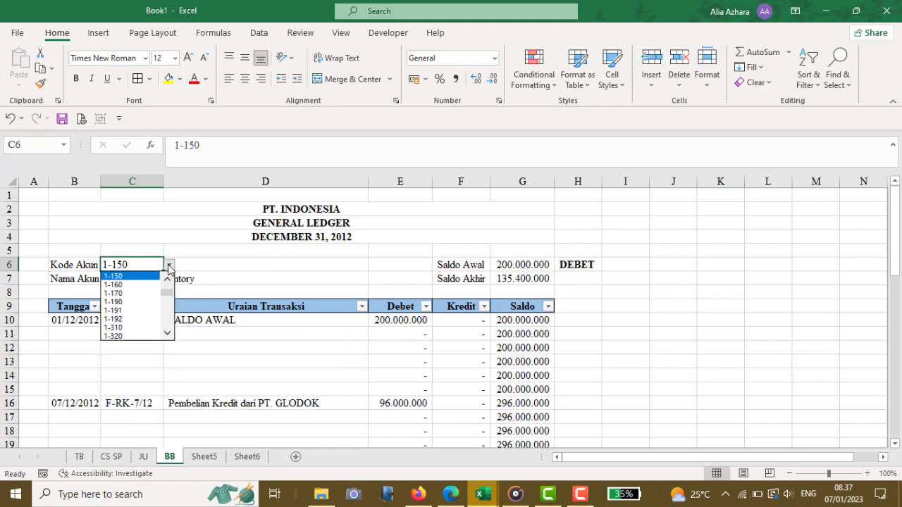
pyautogui.click(141, 328)
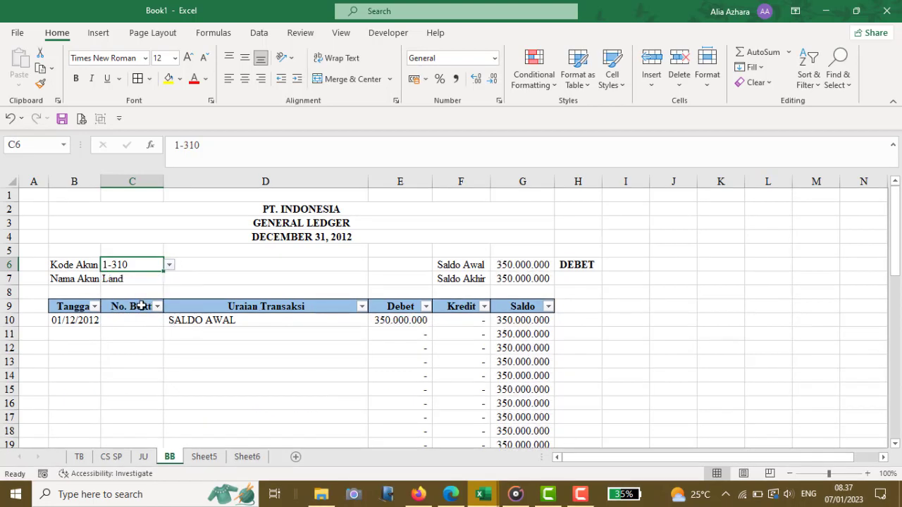
pyautogui.click(170, 266)
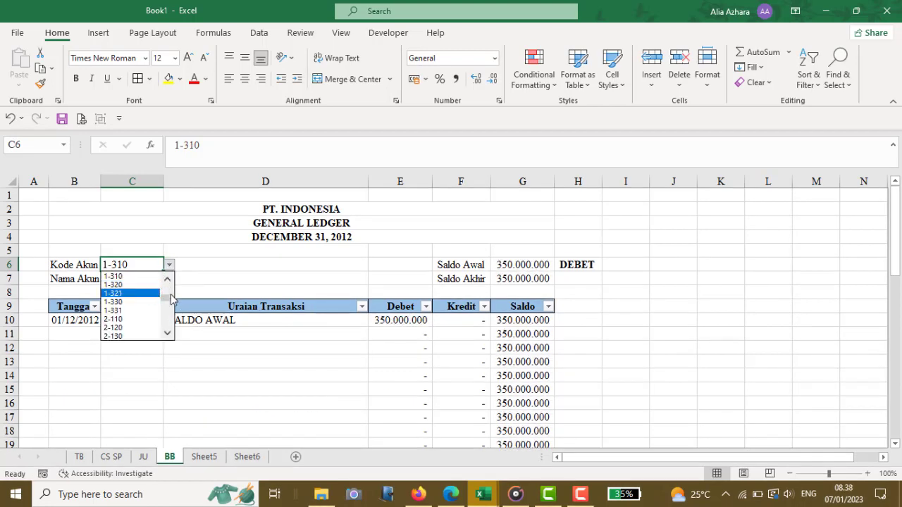
pyautogui.moveTo(167, 298); pyautogui.dragTo(167, 288)
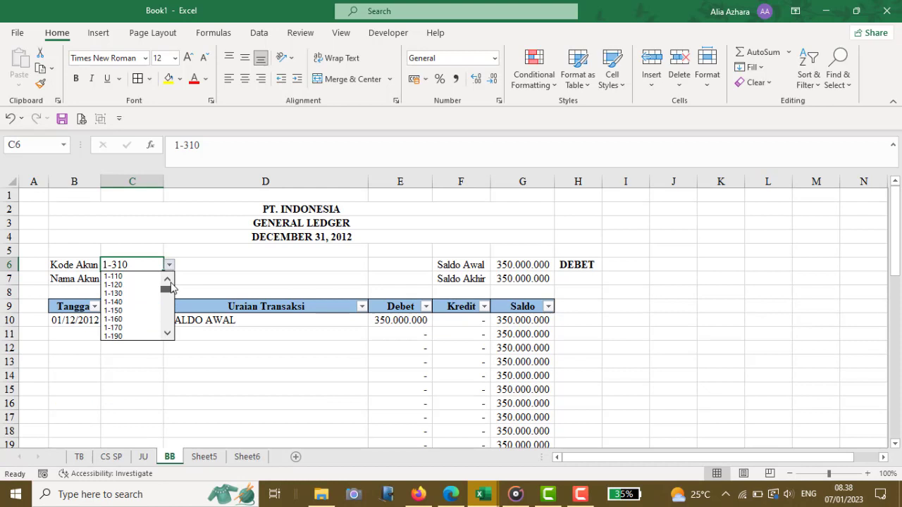
pyautogui.click(143, 276)
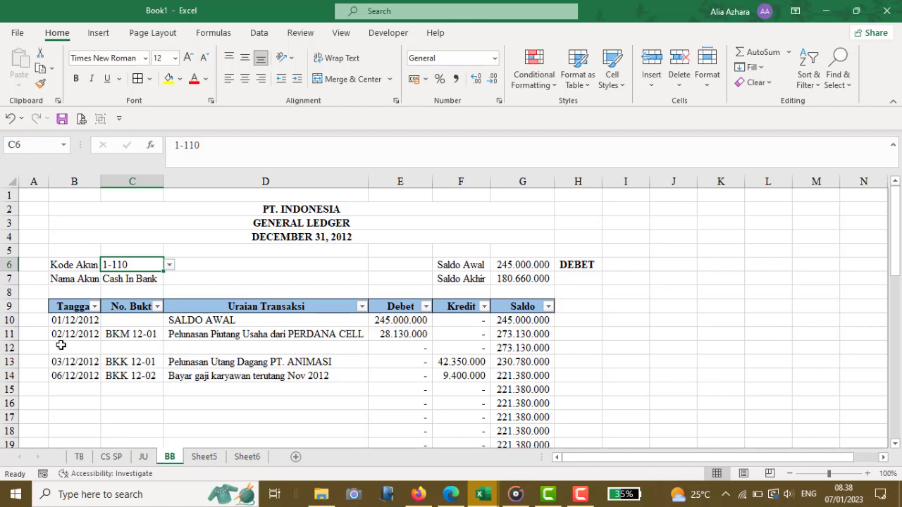
# Step: Filter the Tanggal column of the ledger table on the BB sheet to exclude blank rows
pyautogui.scroll(-1, 66, 345)
pyautogui.scroll(-1, 65, 345)
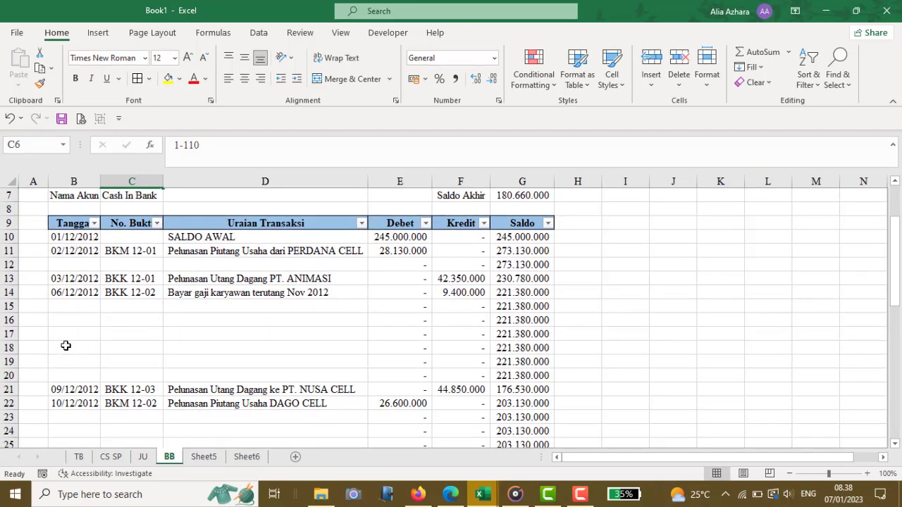
pyautogui.click(77, 308)
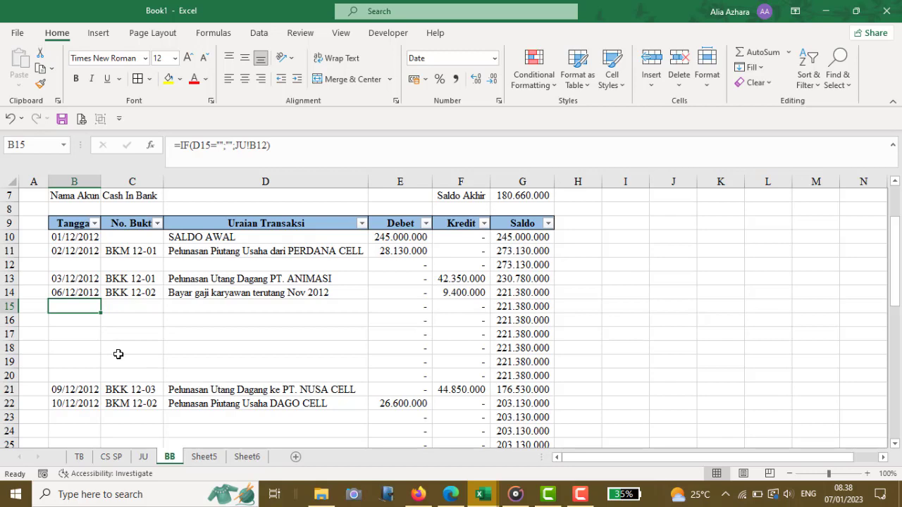
pyautogui.scroll(1, 118, 354)
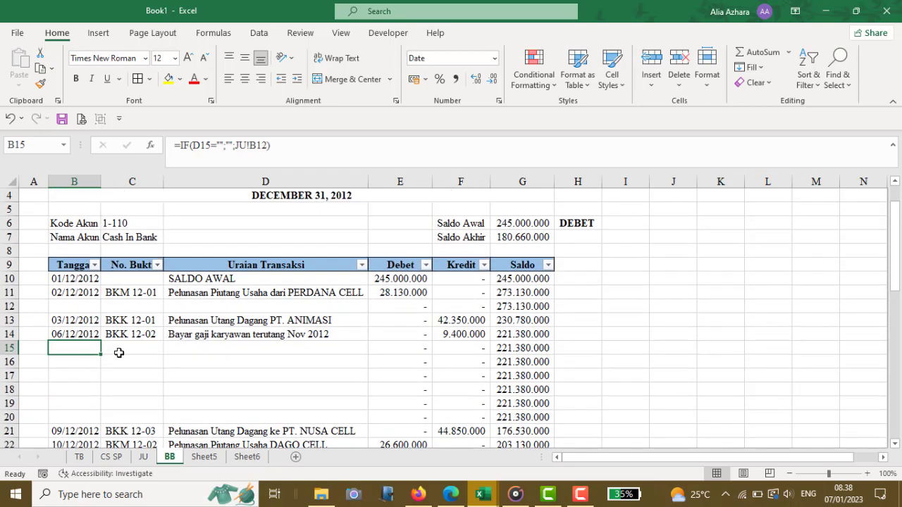
pyautogui.click(67, 263)
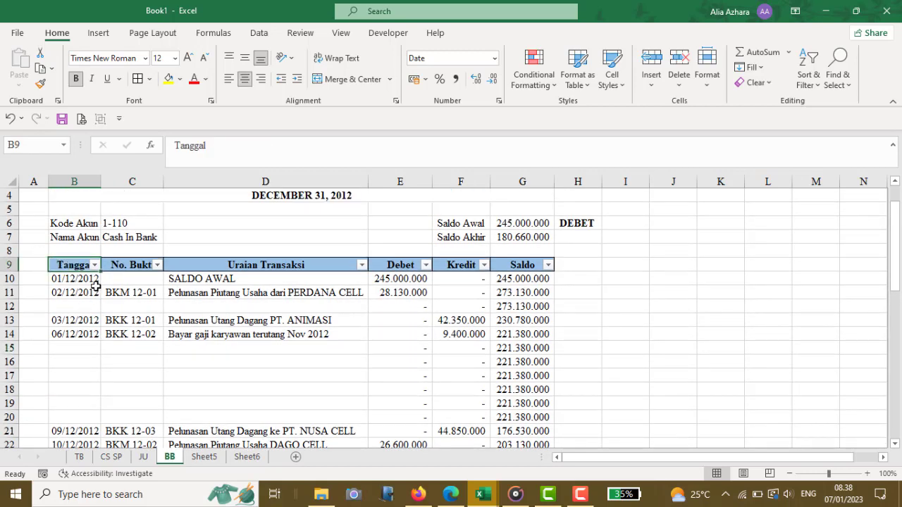
pyautogui.click(94, 265)
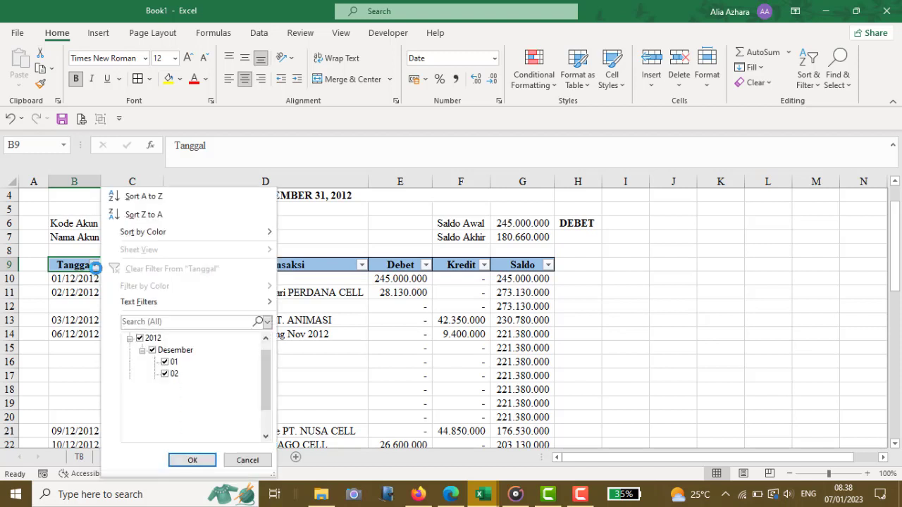
pyautogui.moveTo(268, 368); pyautogui.dragTo(266, 399)
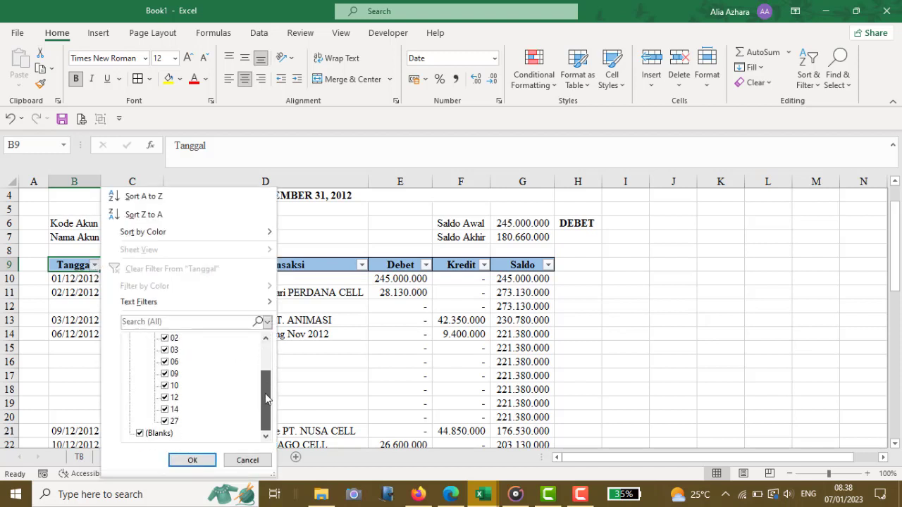
pyautogui.click(140, 434)
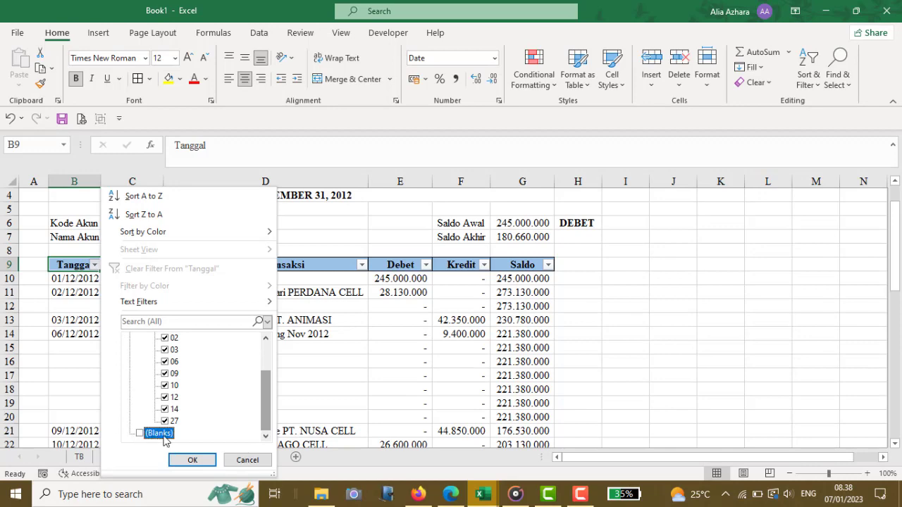
pyautogui.click(195, 463)
pyautogui.scroll(1, 147, 344)
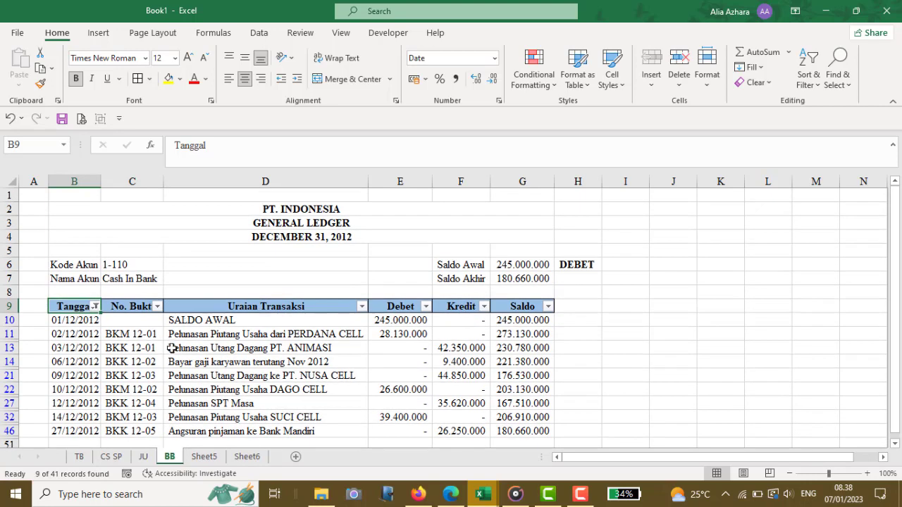
pyautogui.scroll(-1, 172, 349)
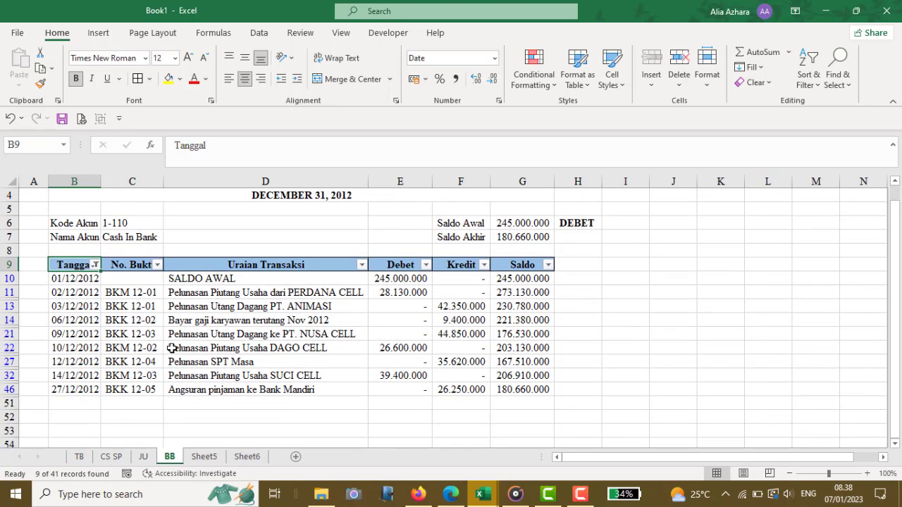
pyautogui.scroll(1, 171, 348)
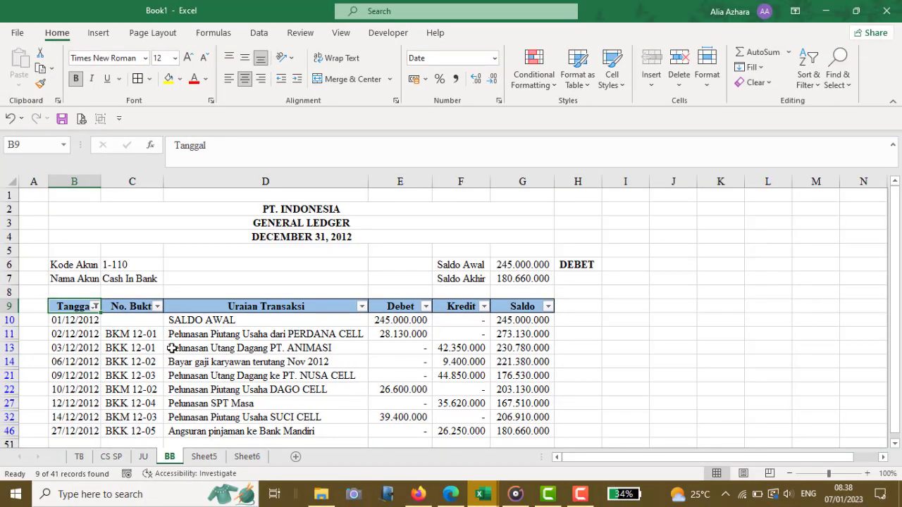
# Step: Open Sheet5 and examine the Buku Besar Pembantu Piutang and Utang layouts, including their titles and Kode Akun cells
pyautogui.click(121, 280)
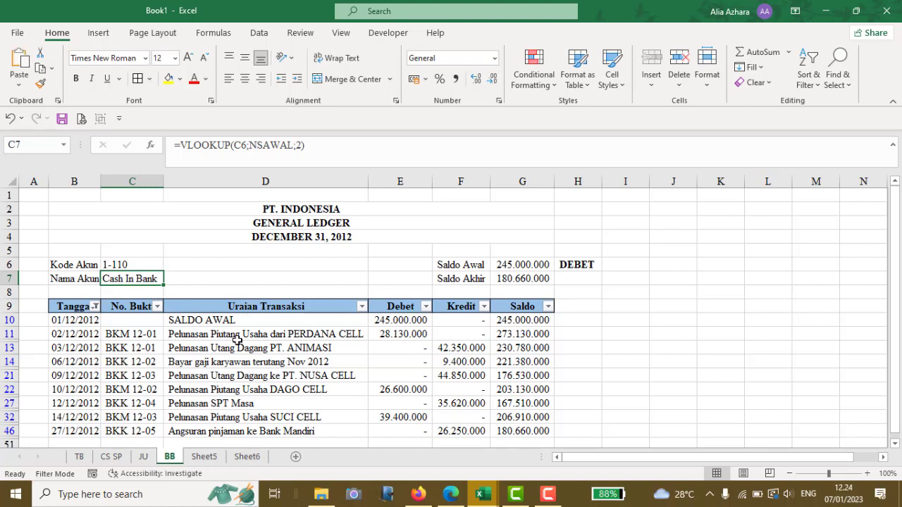
pyautogui.click(204, 457)
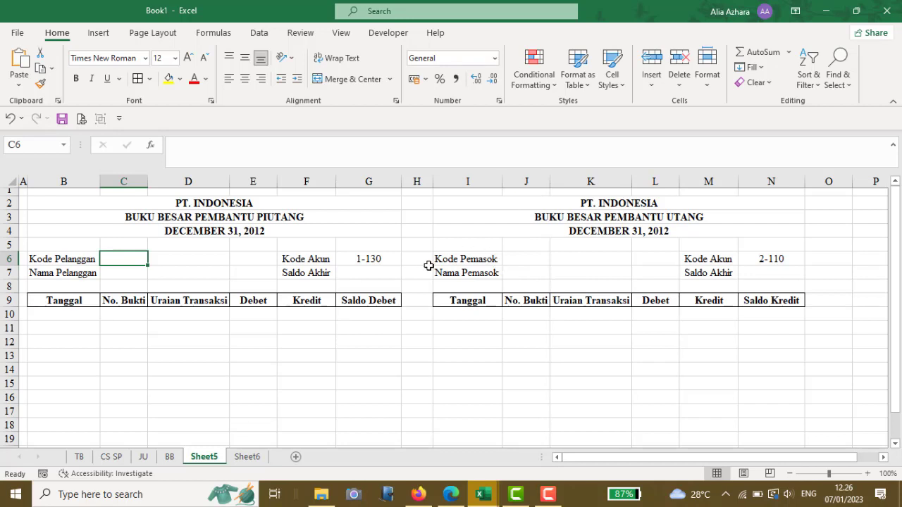
pyautogui.click(73, 177)
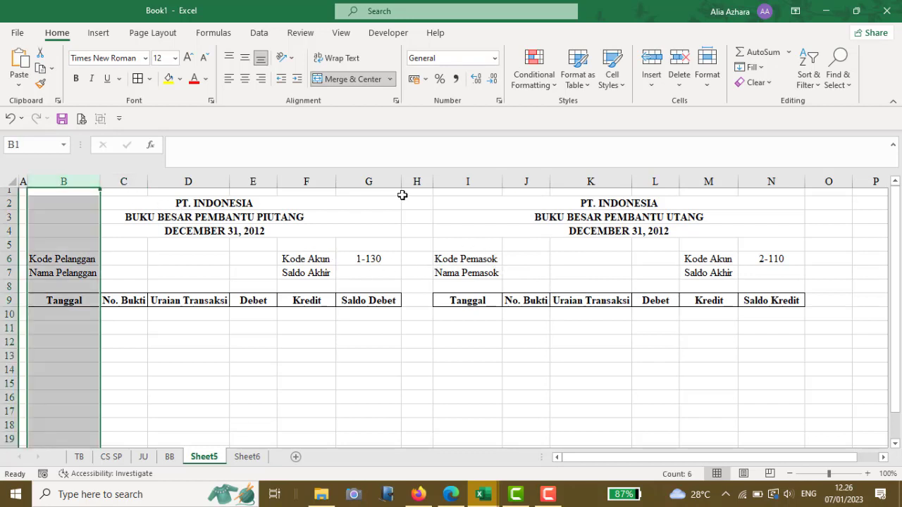
pyautogui.click(383, 219)
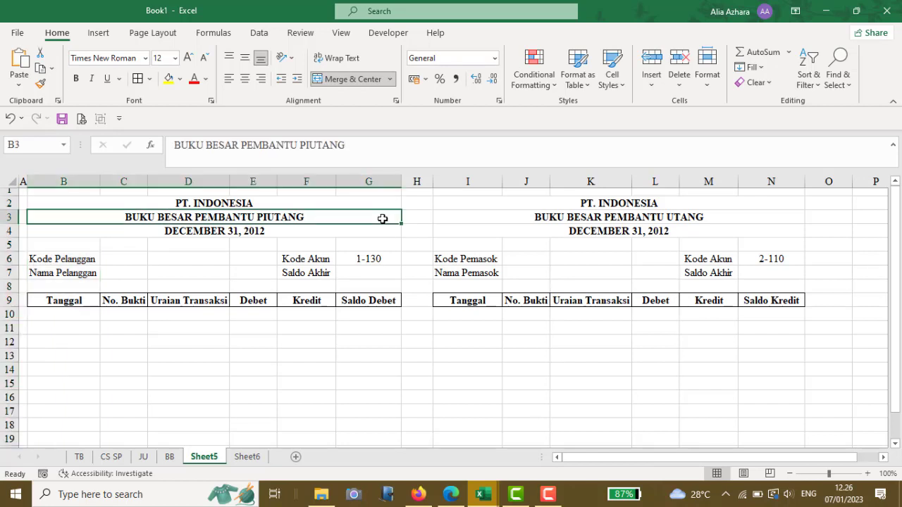
pyautogui.click(359, 260)
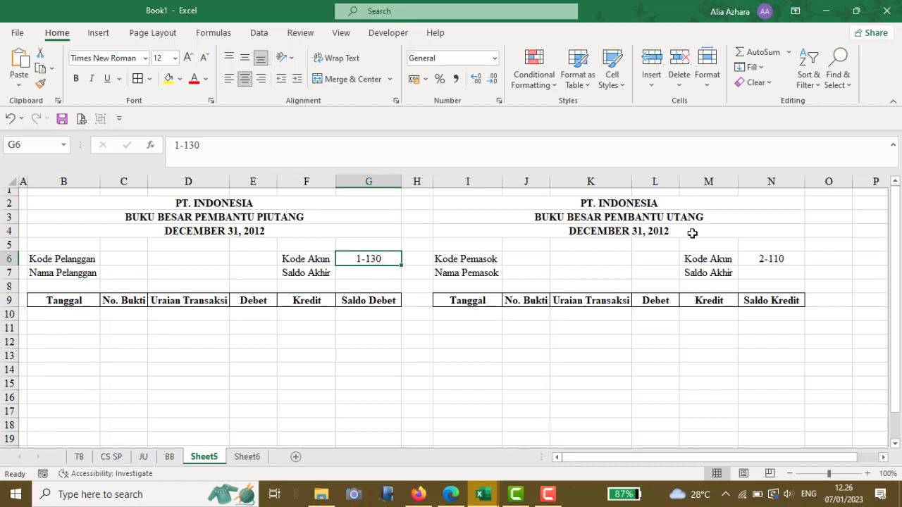
pyautogui.click(747, 255)
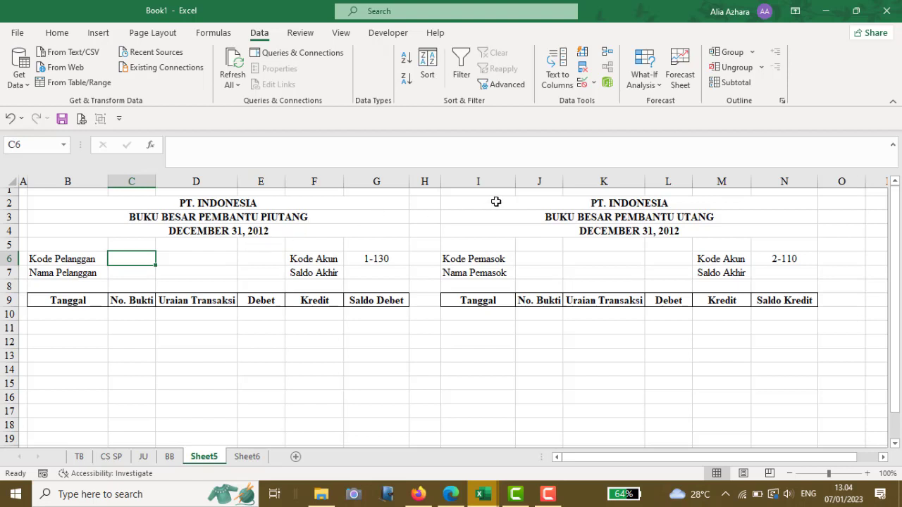
# Step: Add list validation to the Kode Pelanggan cell C6 with the source ='CS SP'!$B$5:$B$7, and choose CS-01
pyautogui.click(594, 83)
pyautogui.click(596, 101)
pyautogui.click(547, 204)
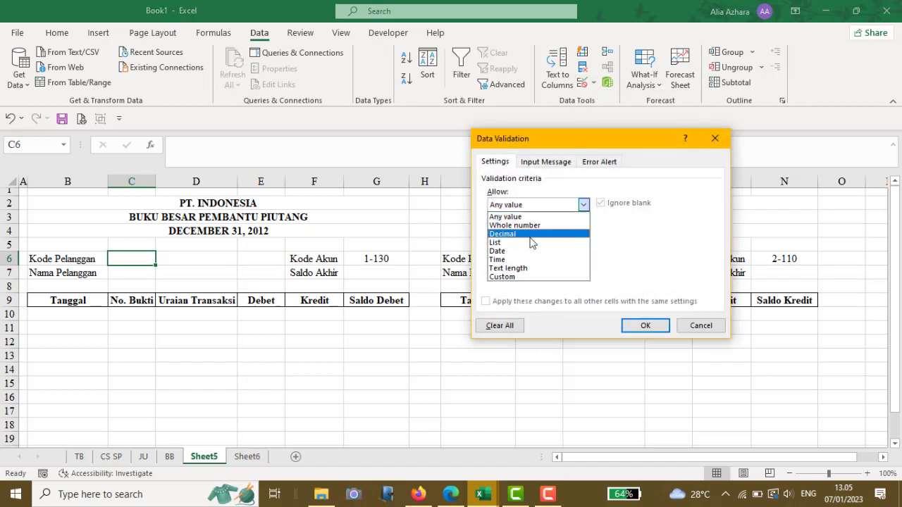
pyautogui.click(521, 242)
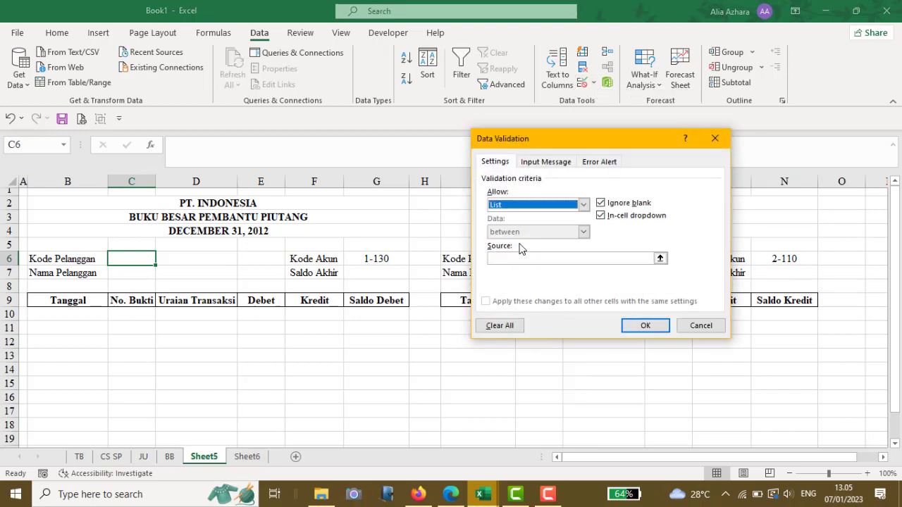
pyautogui.click(507, 259)
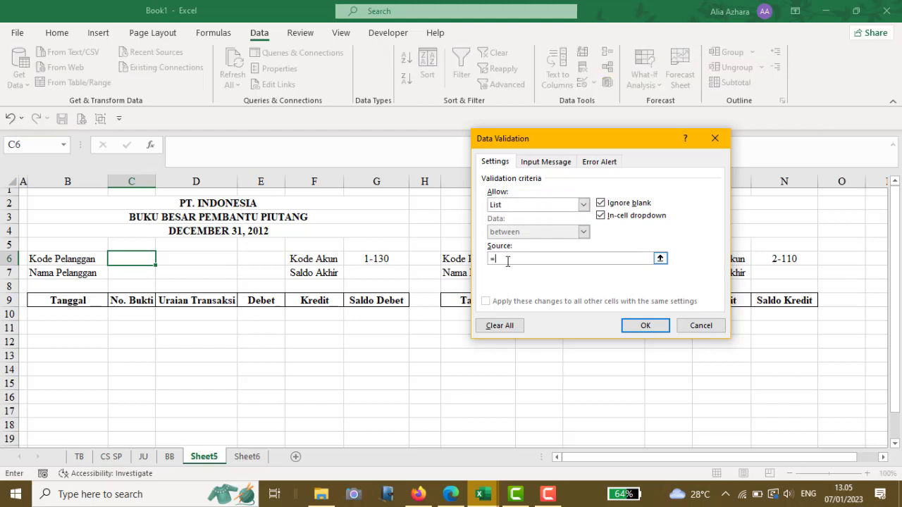
pyautogui.click(121, 458)
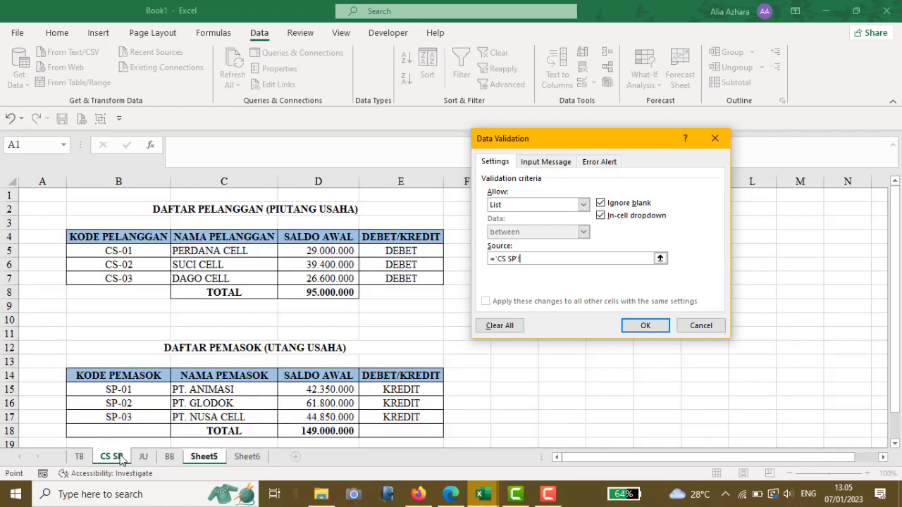
pyautogui.click(121, 248)
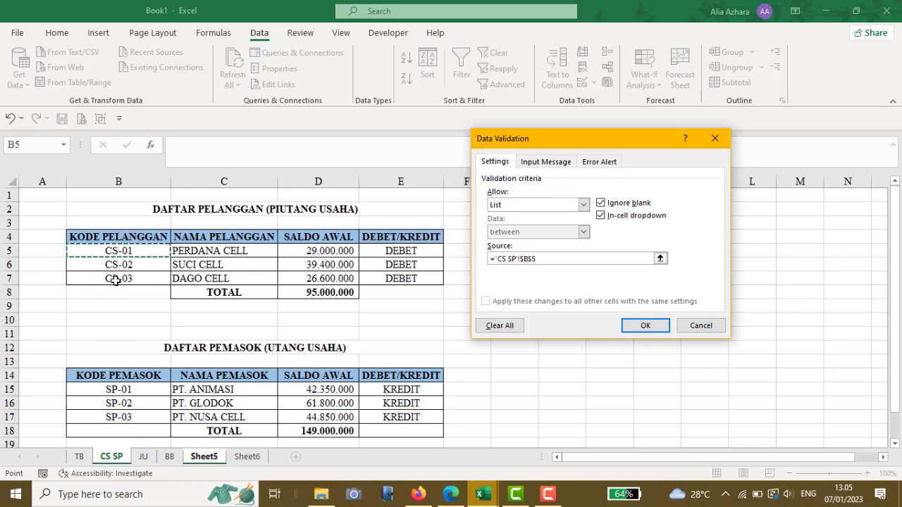
pyautogui.moveTo(116, 280); pyautogui.dragTo(120, 277)
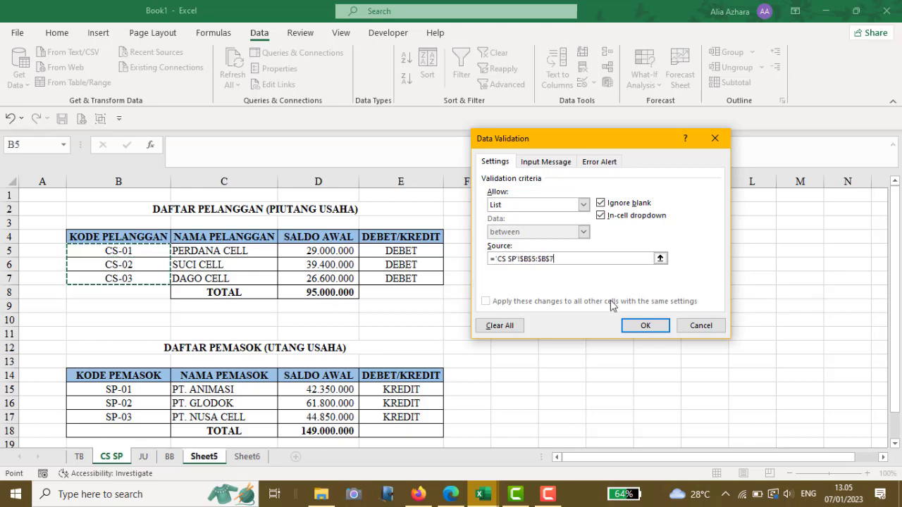
pyautogui.click(643, 326)
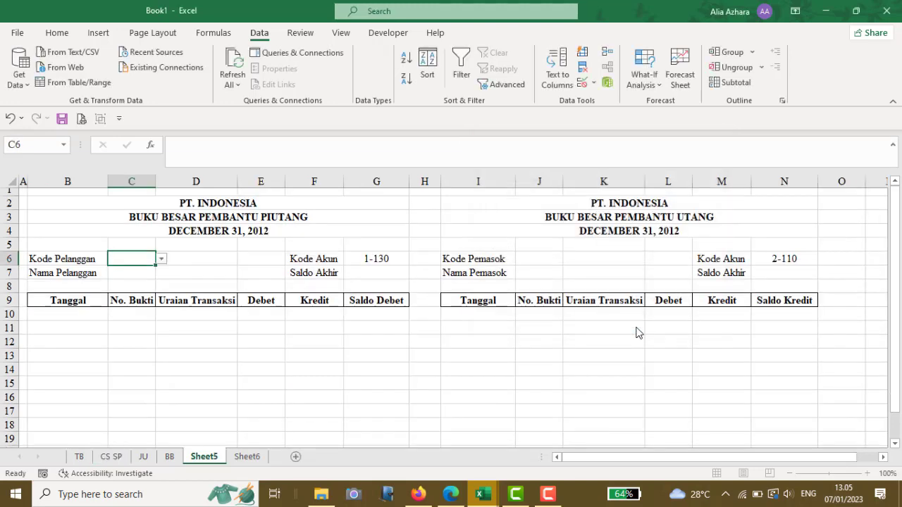
pyautogui.click(163, 262)
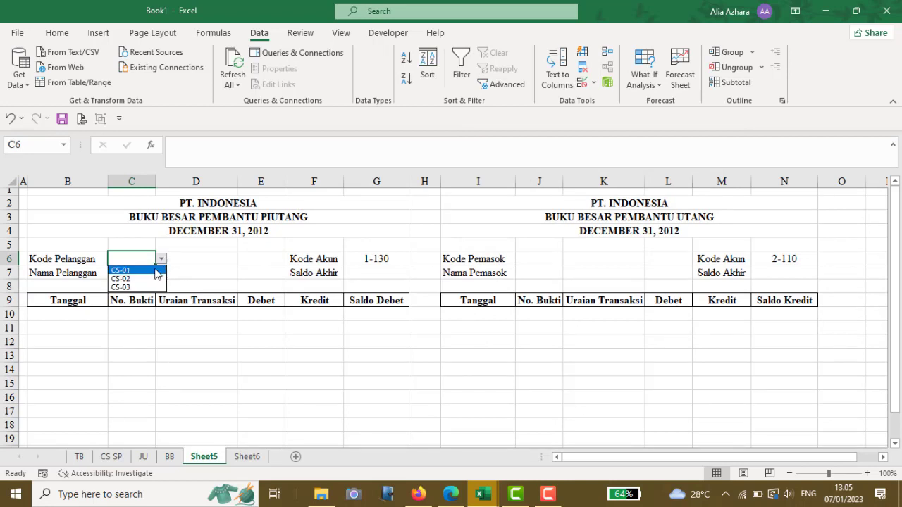
pyautogui.click(134, 270)
# Step: Enter the formula =VLOOKUP(C6;'CS SP'!$B$5:$E$7;2) in the Nama Pelanggan cell C7
pyautogui.click(130, 274)
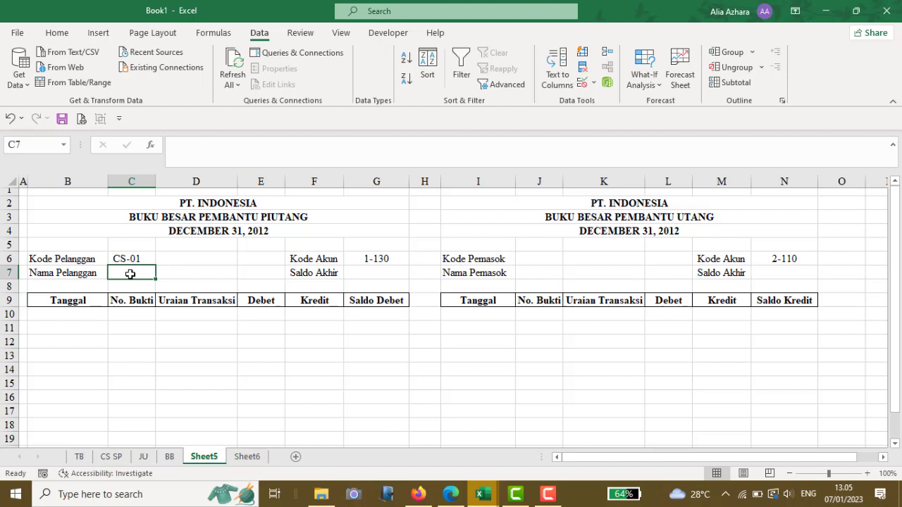
pyautogui.write('=')
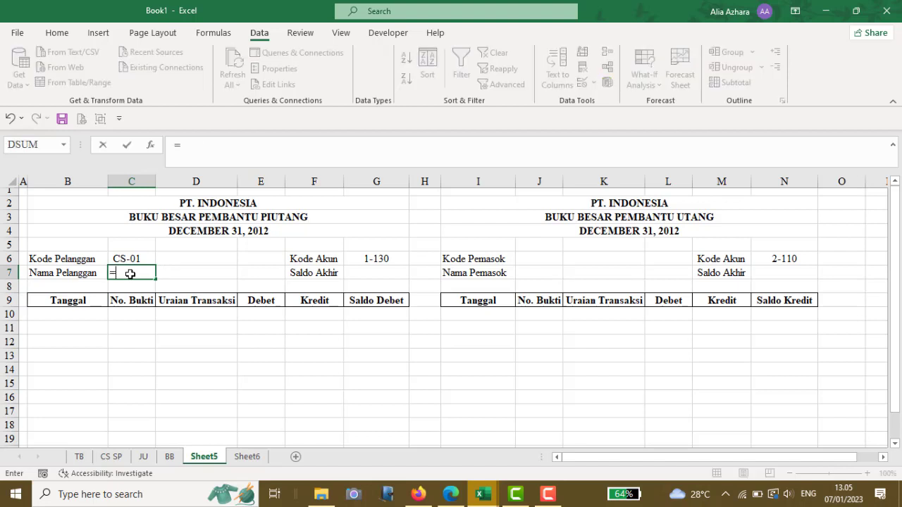
pyautogui.write('VLOOKUP')
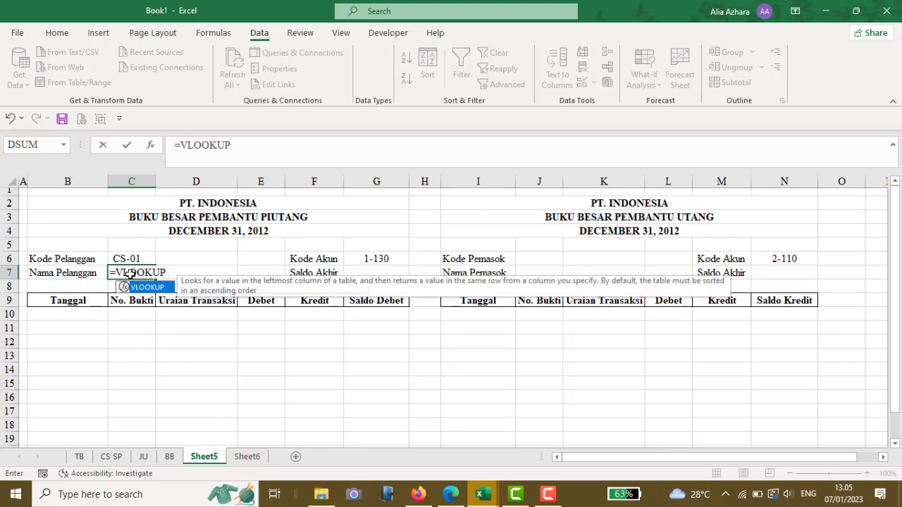
pyautogui.write('(')
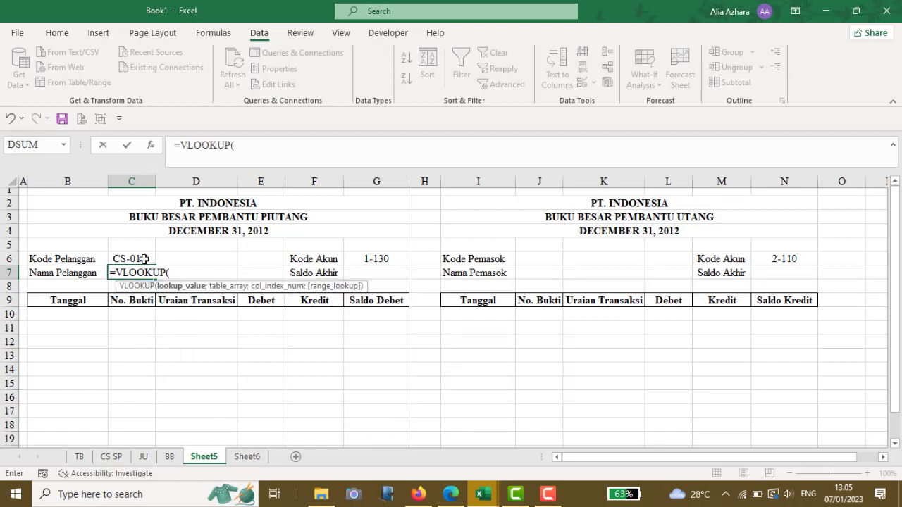
pyautogui.click(144, 260)
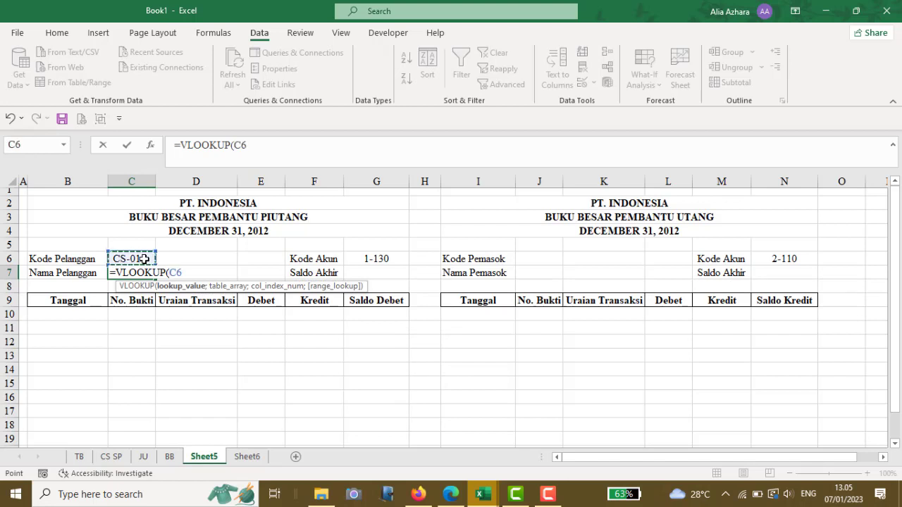
pyautogui.write(';')
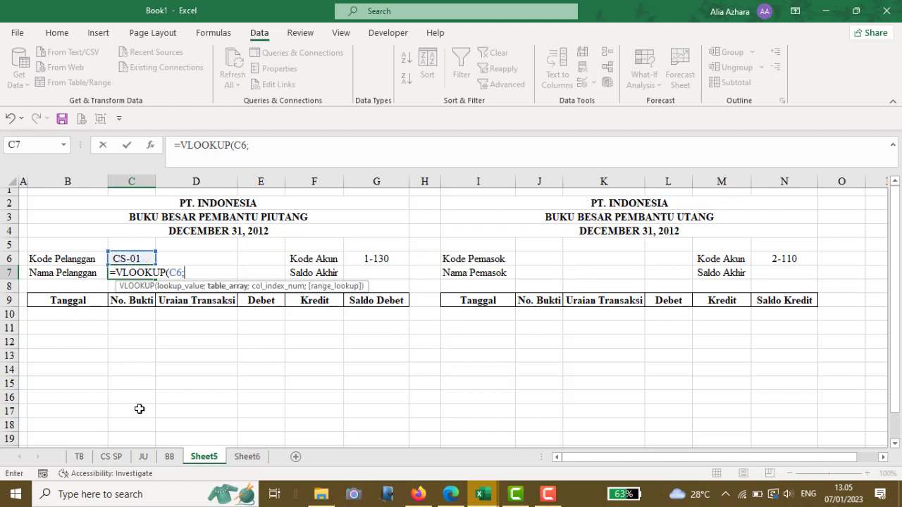
pyautogui.click(109, 458)
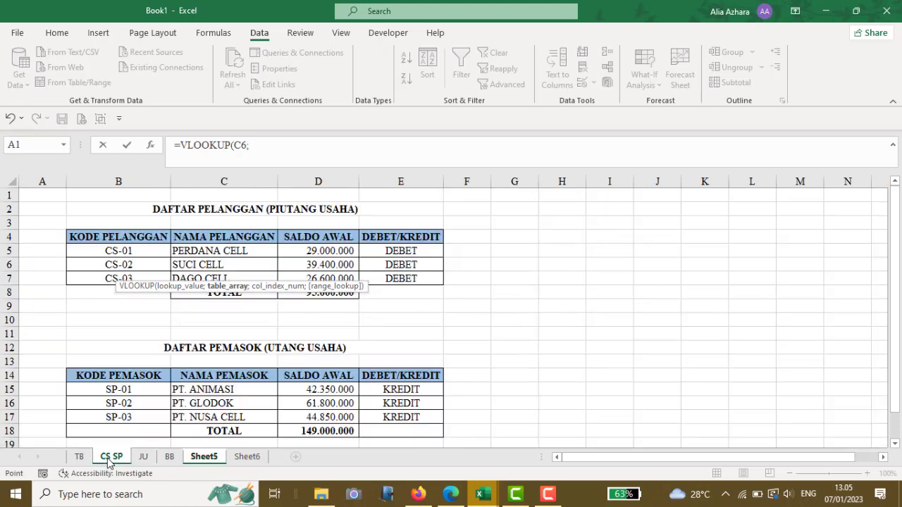
pyautogui.click(156, 248)
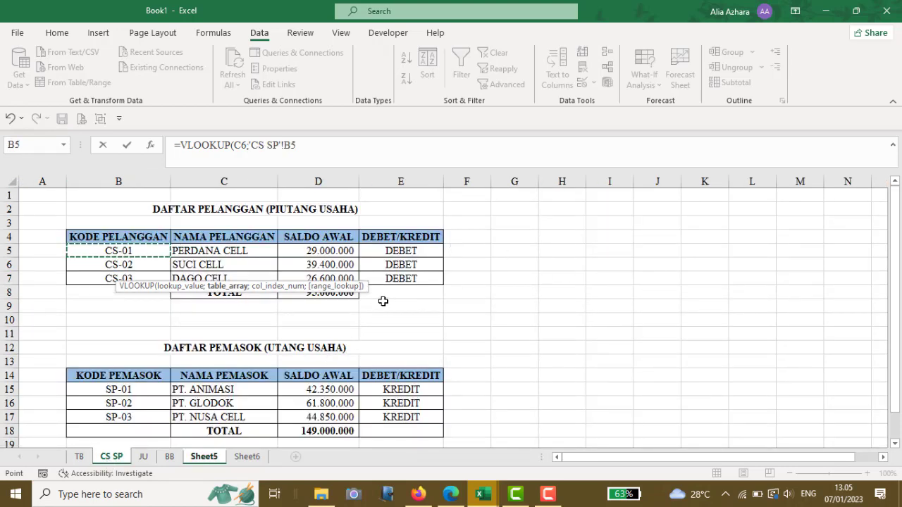
pyautogui.keyDown('shift'); pyautogui.click(389, 278); pyautogui.keyUp('shift')
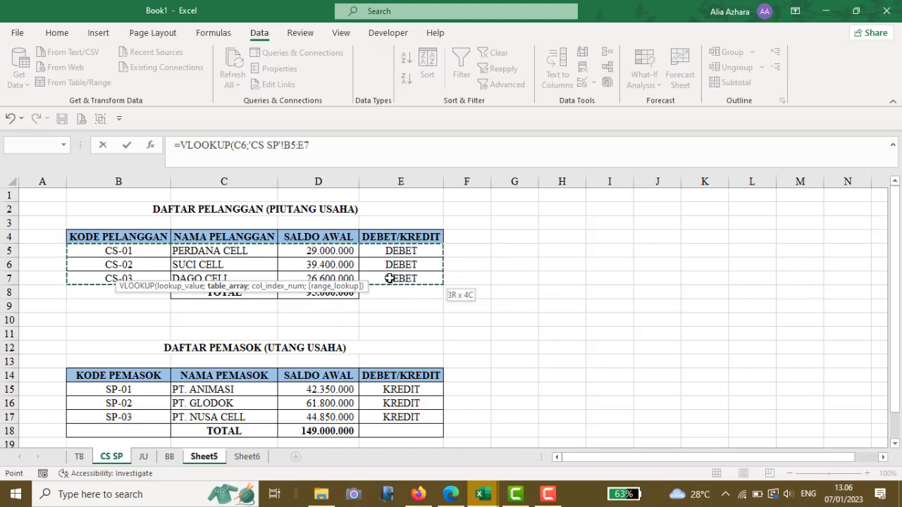
pyautogui.press('F4')
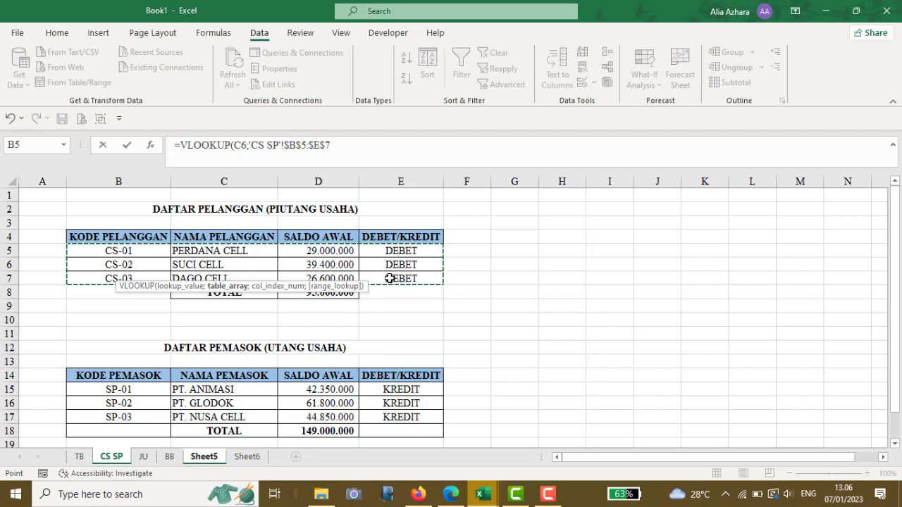
pyautogui.write(';')
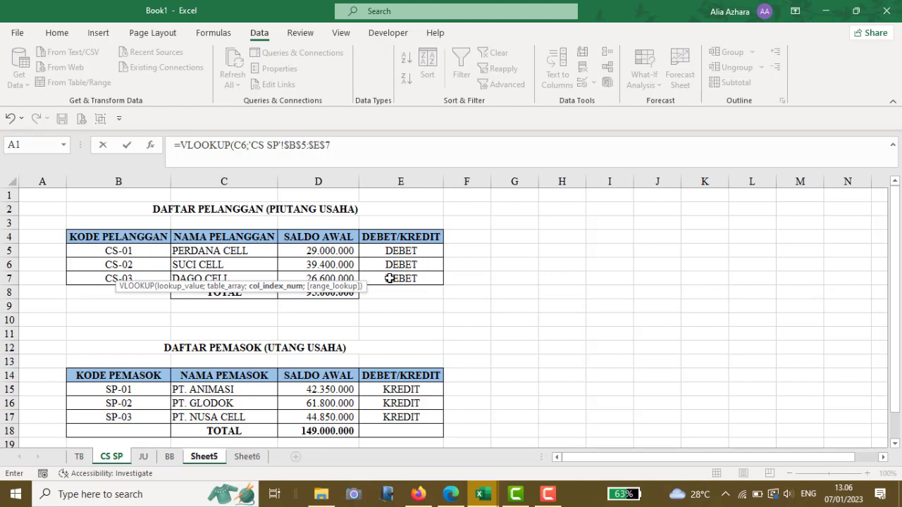
pyautogui.write('2)')
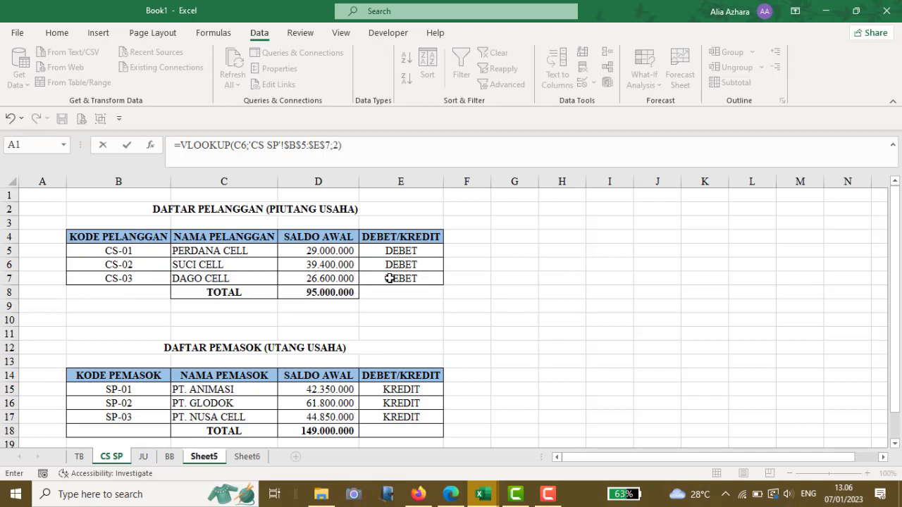
# Step: Commit the customer-name lookup, and fill row 10 of the receivables ledger with the date 01/12/2012 and description SALDO AWAL
pyautogui.press('Return')
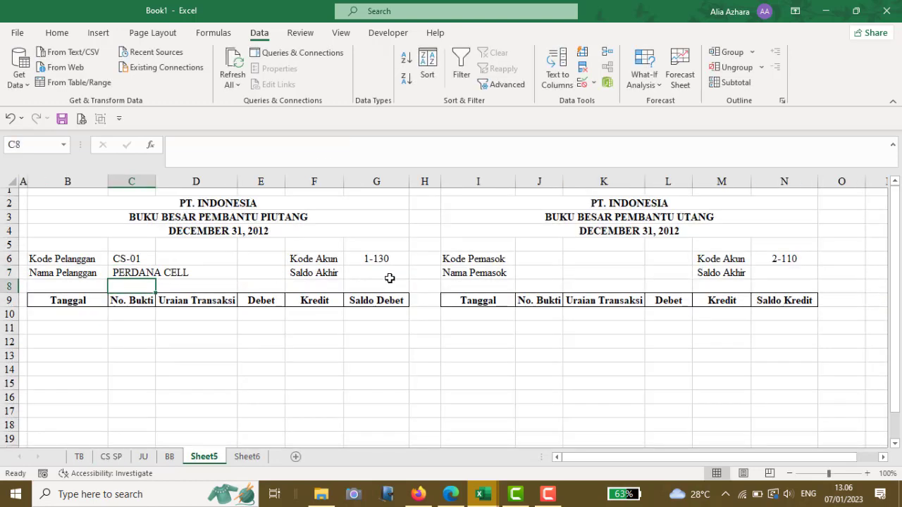
pyautogui.click(98, 314)
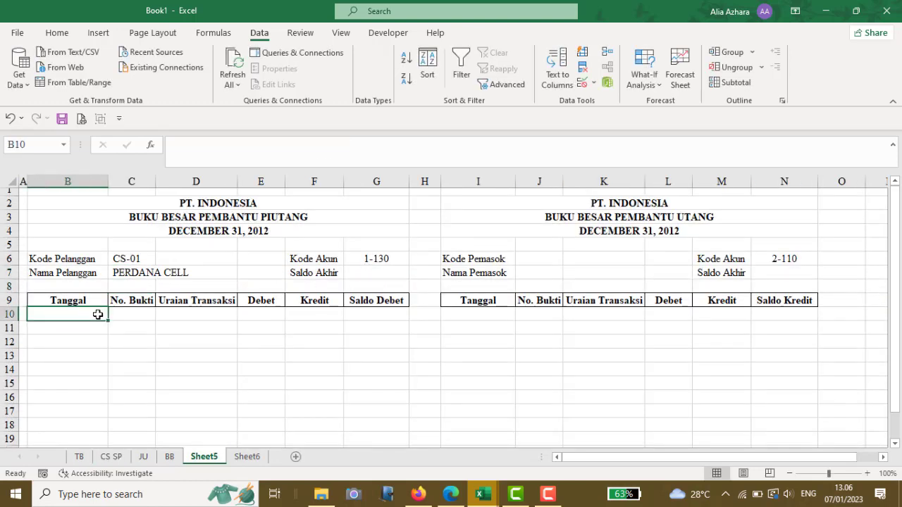
pyautogui.write('01/1')
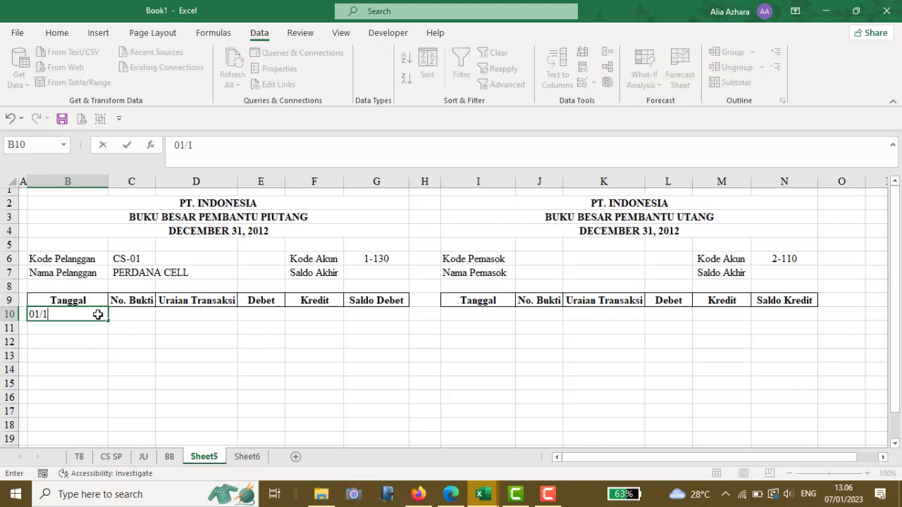
pyautogui.write('2/201')
pyautogui.press('Tab')
pyautogui.press('Tab')
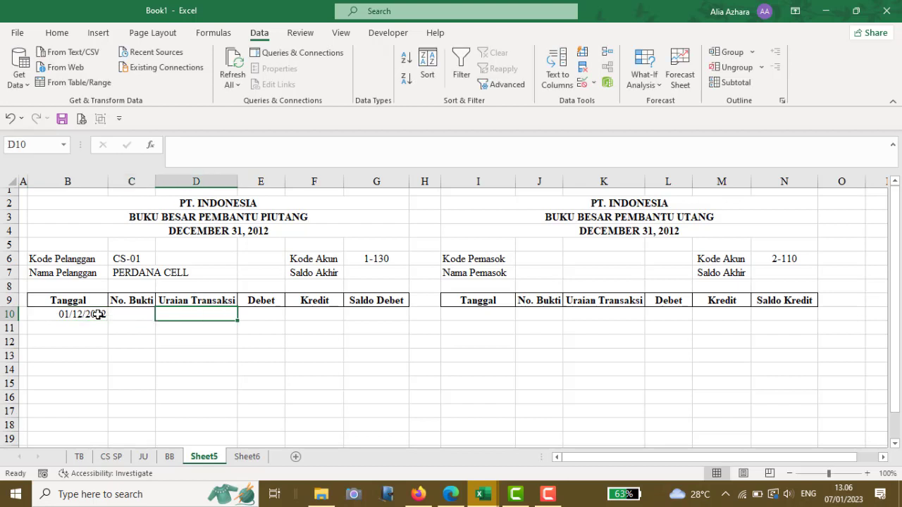
pyautogui.press('capslock')
pyautogui.write('SALDO AWAL')
pyautogui.press('Tab')
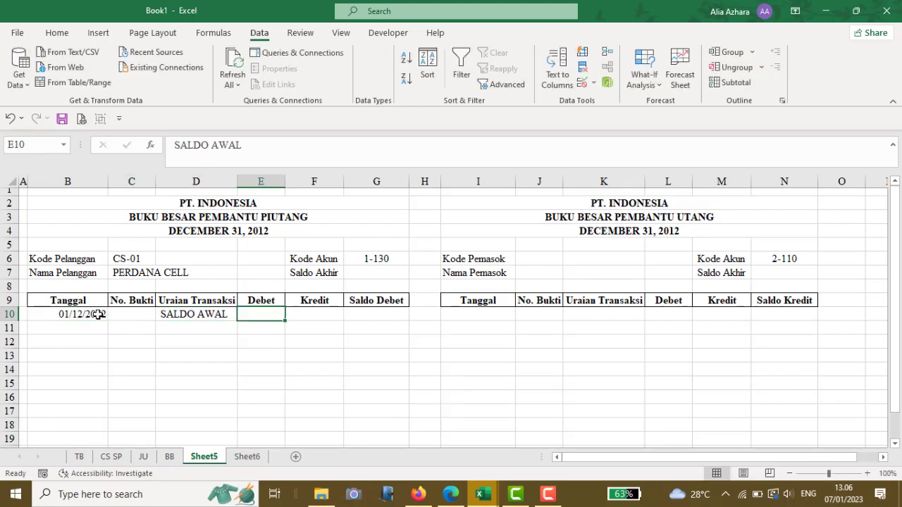
# Step: In Debet cell E10, look up the customer's opening balance with =VLOOKUP(C6;'CS SP'!B5:E7;3)
pyautogui.press('capslock')
pyautogui.write('=')
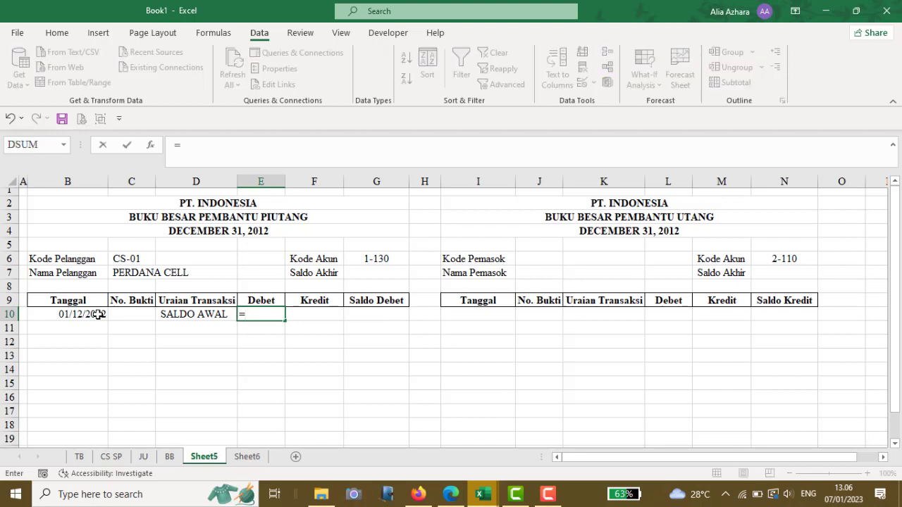
pyautogui.press('capslock')
pyautogui.write('VLOOKU')
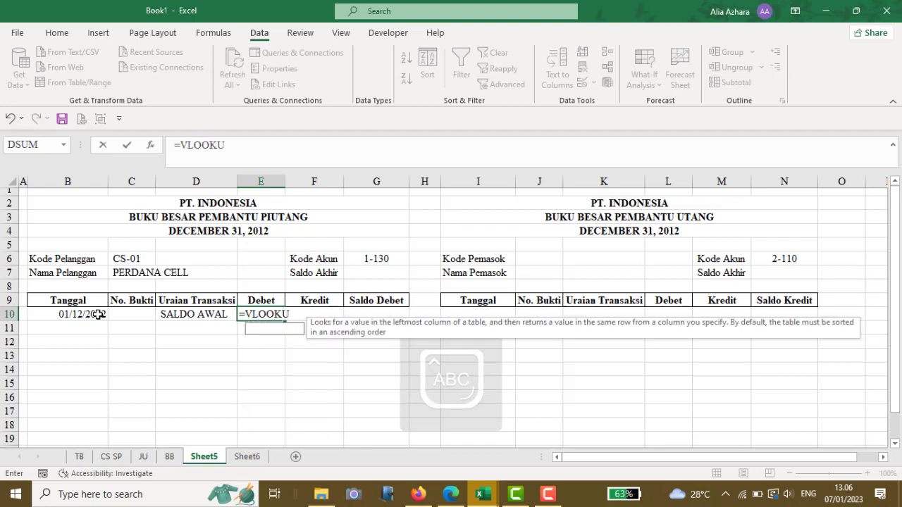
pyautogui.write('P(')
pyautogui.click(134, 259)
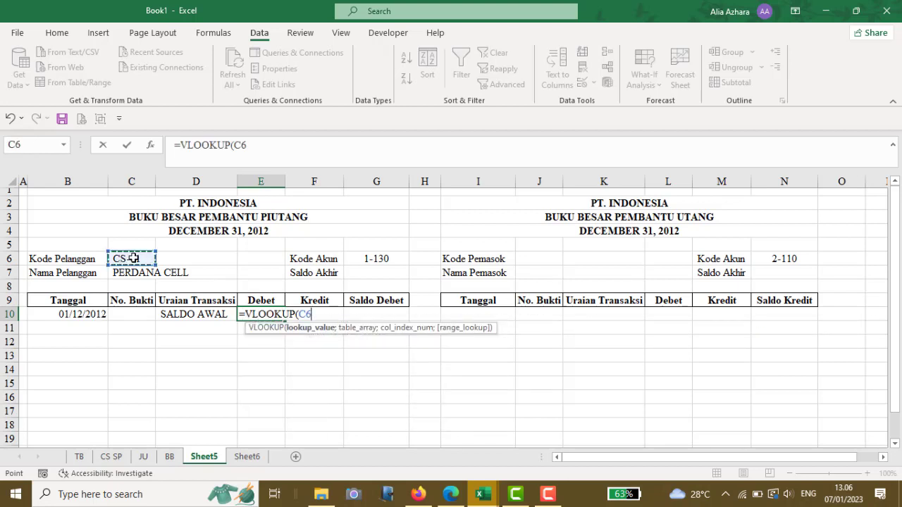
pyautogui.write(';')
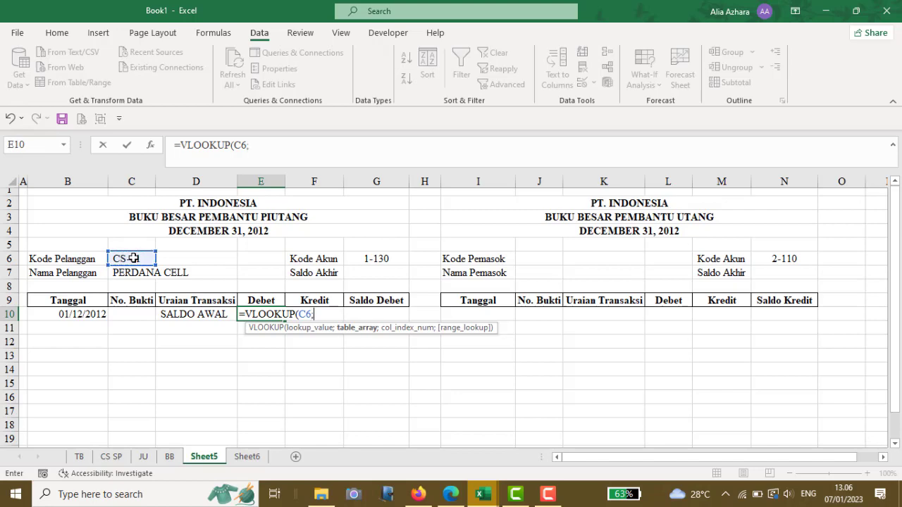
pyautogui.click(112, 458)
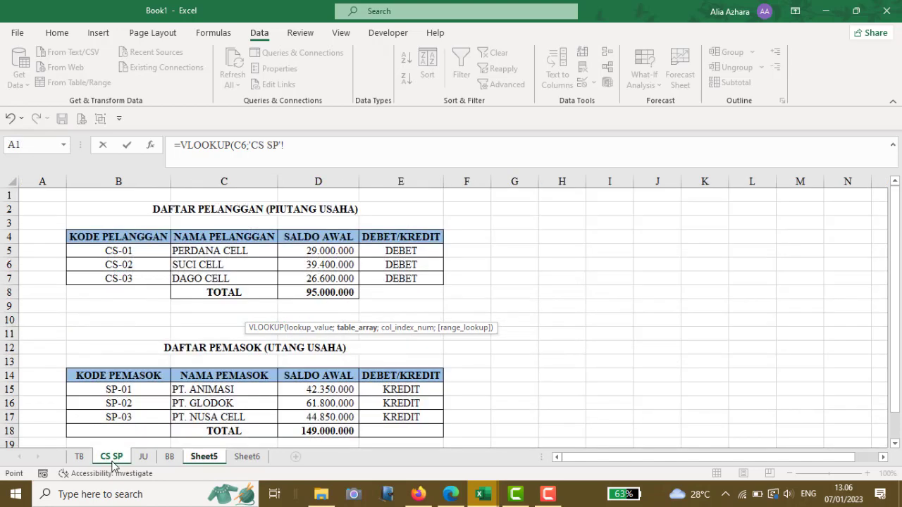
pyautogui.moveTo(147, 251); pyautogui.dragTo(401, 281)
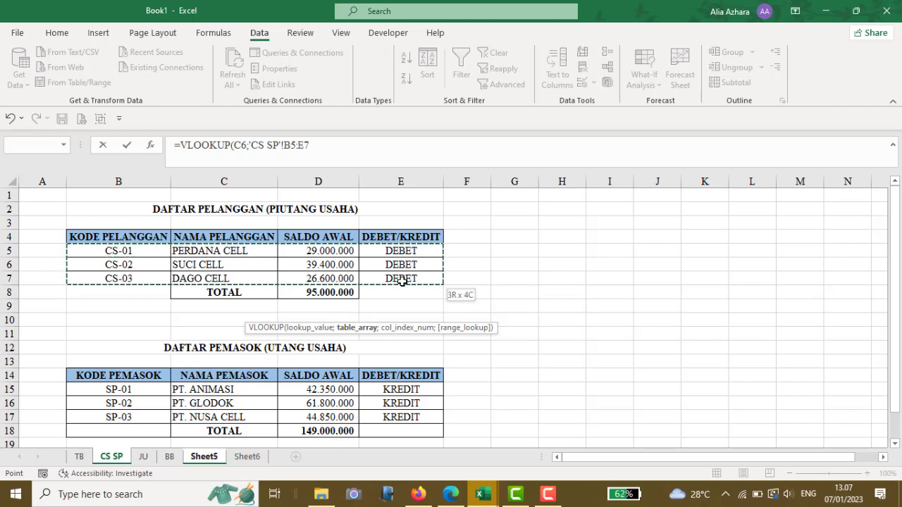
pyautogui.write(';3')
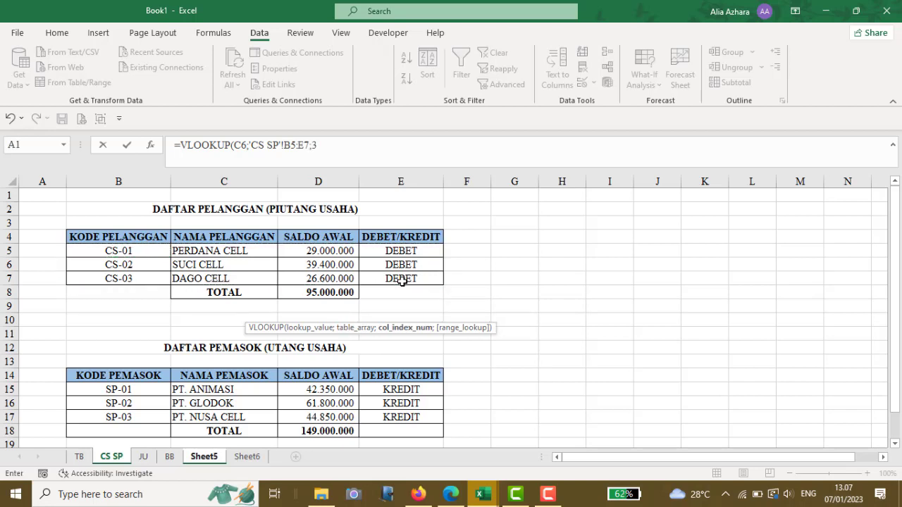
pyautogui.press('Return')
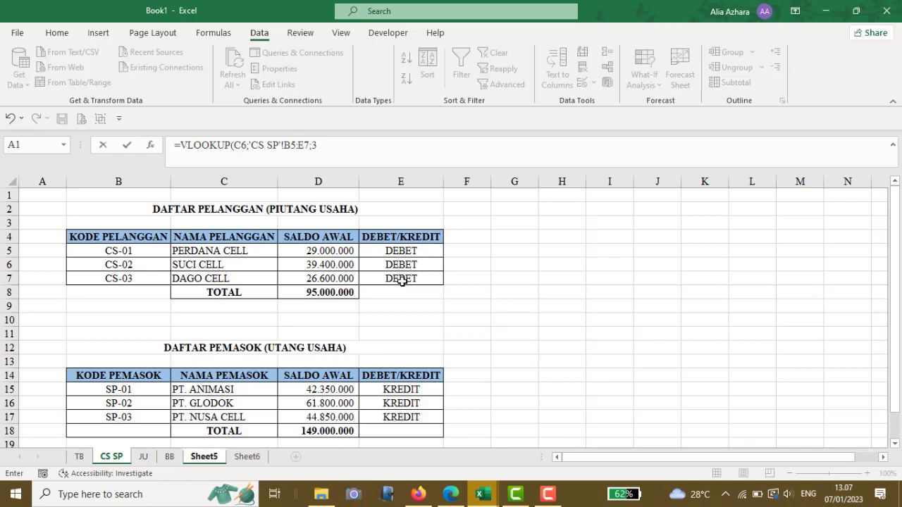
pyautogui.write(')')
pyautogui.press('Return')
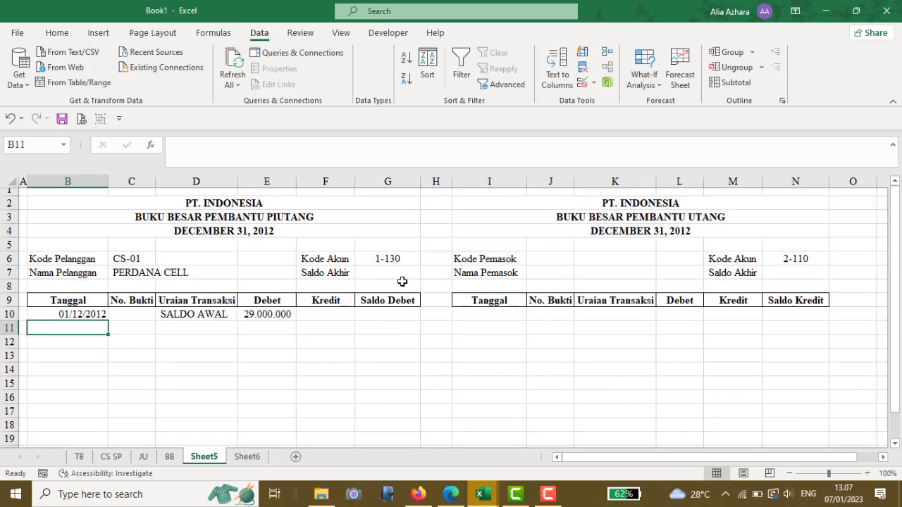
# Step: Set the receivables ledger's Saldo Debet cell G10 to the opening debit with =E10
pyautogui.click(382, 311)
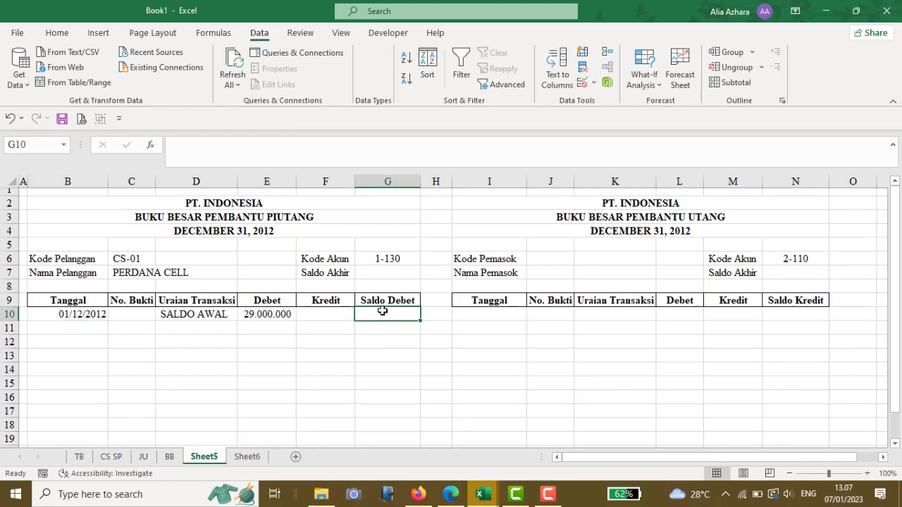
pyautogui.write('=')
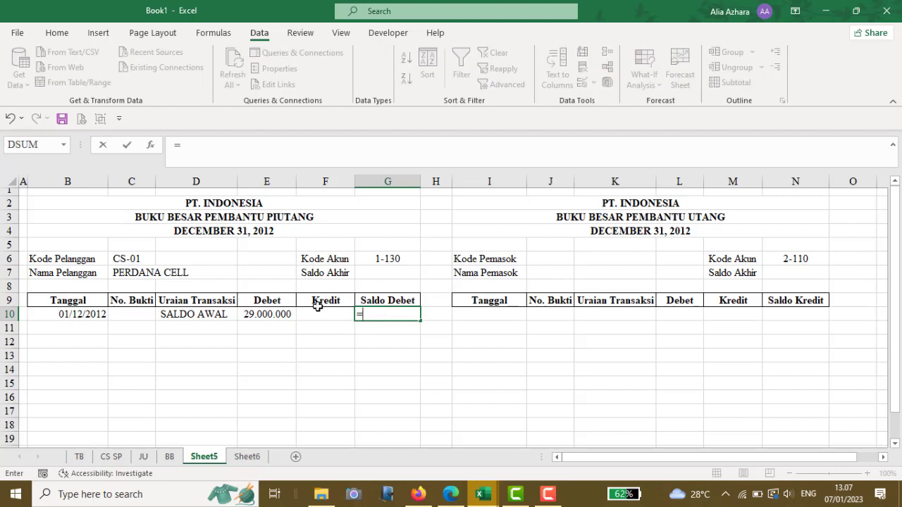
pyautogui.click(273, 315)
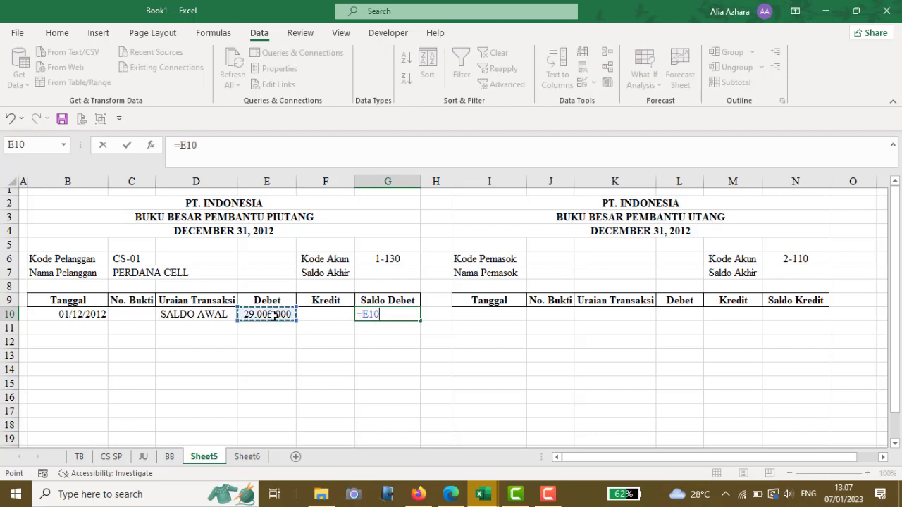
pyautogui.press('Return')
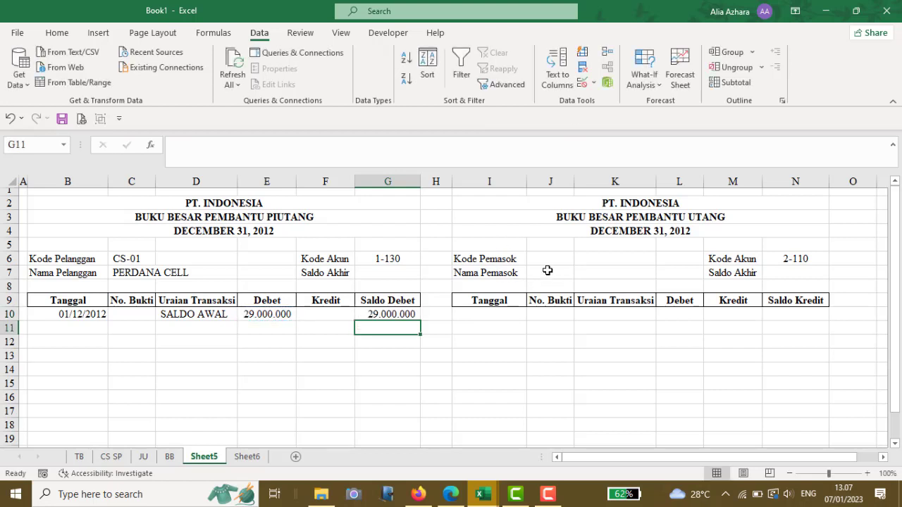
# Step: Add list validation to Kode Pemasok cell J6 using supplier codes B15:B17 from the CS SP sheet, and choose SP-01
pyautogui.click(546, 260)
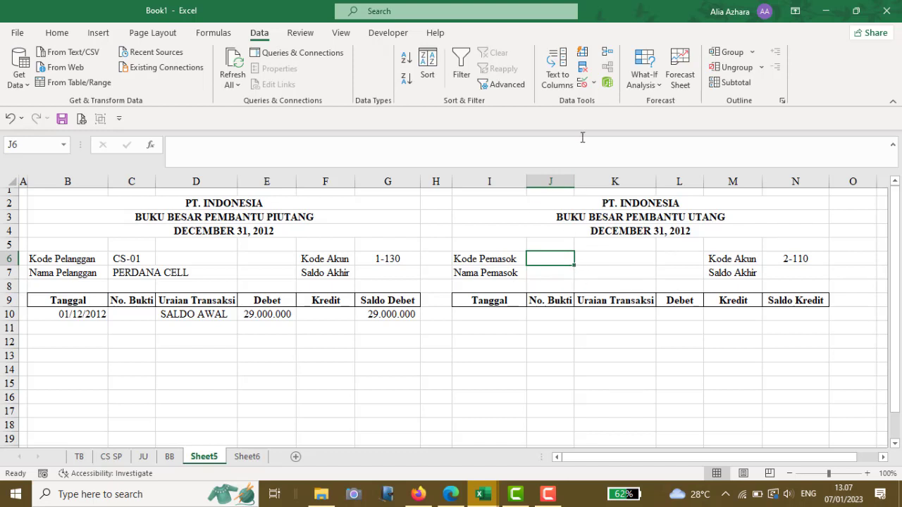
pyautogui.click(594, 83)
pyautogui.click(596, 101)
pyautogui.click(516, 205)
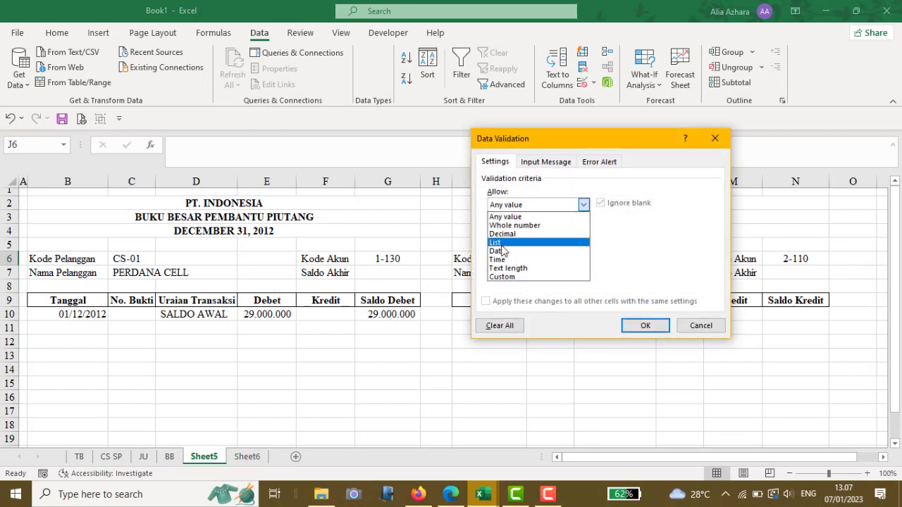
pyautogui.click(502, 243)
pyautogui.click(498, 258)
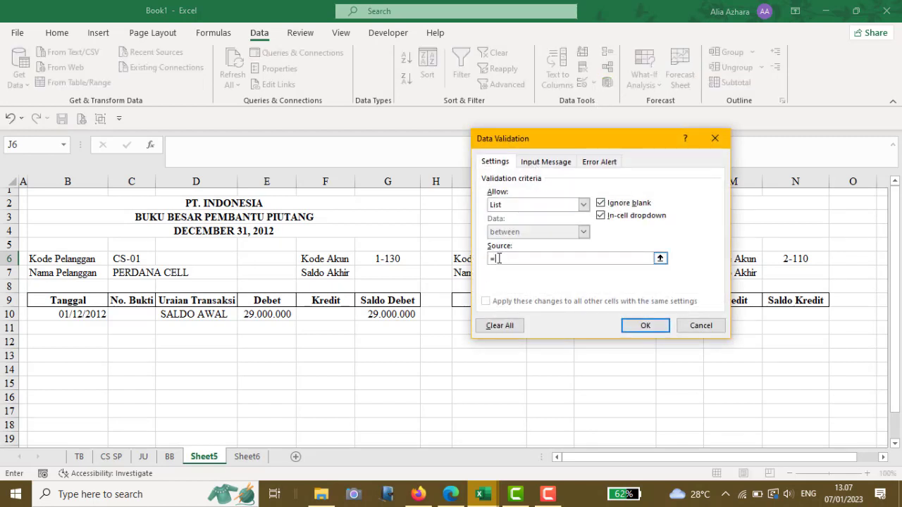
pyautogui.click(114, 459)
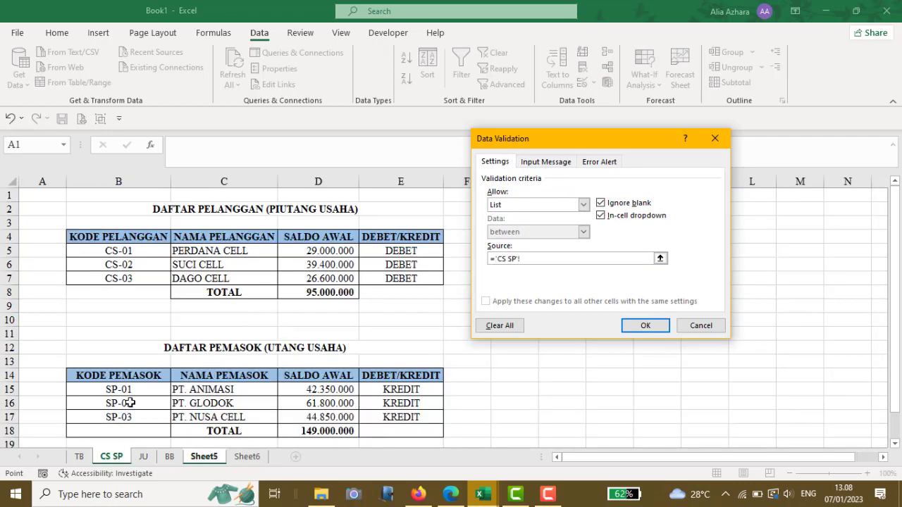
pyautogui.moveTo(134, 393); pyautogui.dragTo(124, 417)
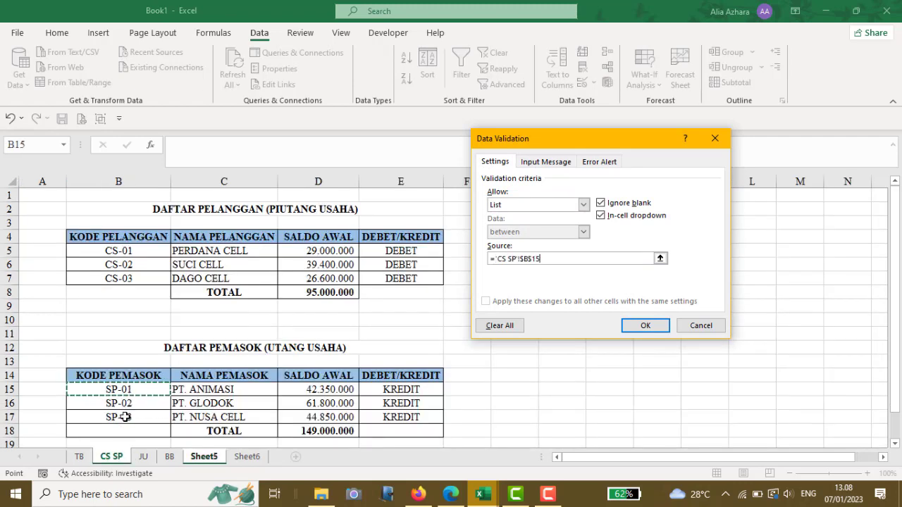
pyautogui.click(634, 327)
pyautogui.click(579, 259)
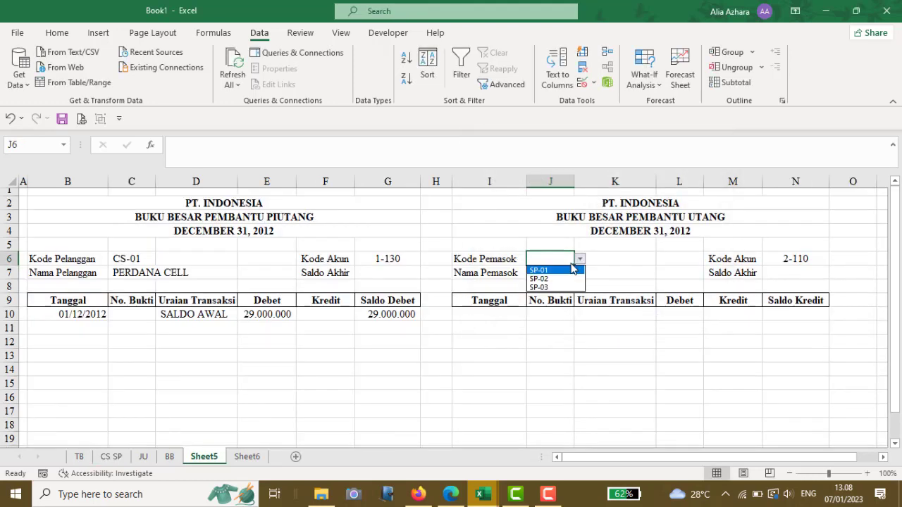
pyautogui.click(557, 270)
# Step: In Nama Pemasok cell J7, look up the supplier name with =VLOOKUP(J6;'CS SP'!$B$15:$E$17;2)
pyautogui.click(547, 272)
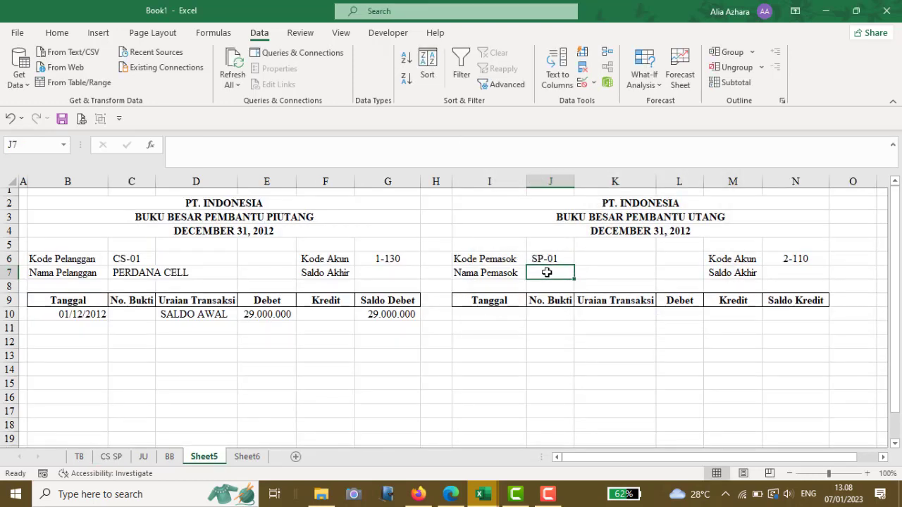
pyautogui.write('=')
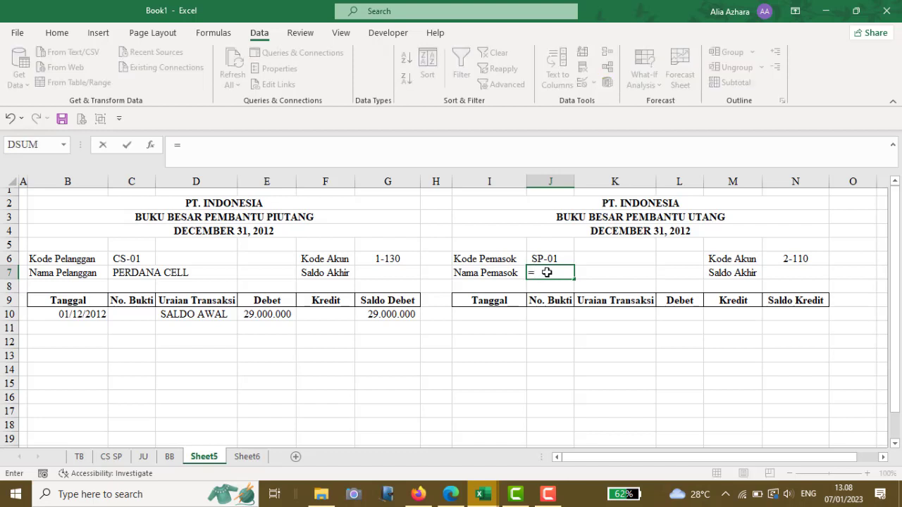
pyautogui.write('VLOOKUP(')
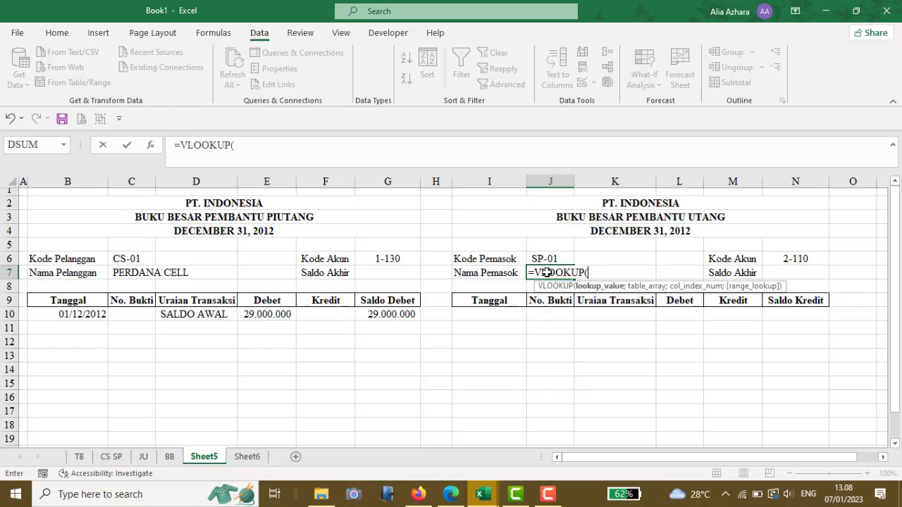
pyautogui.click(548, 259)
pyautogui.write(';')
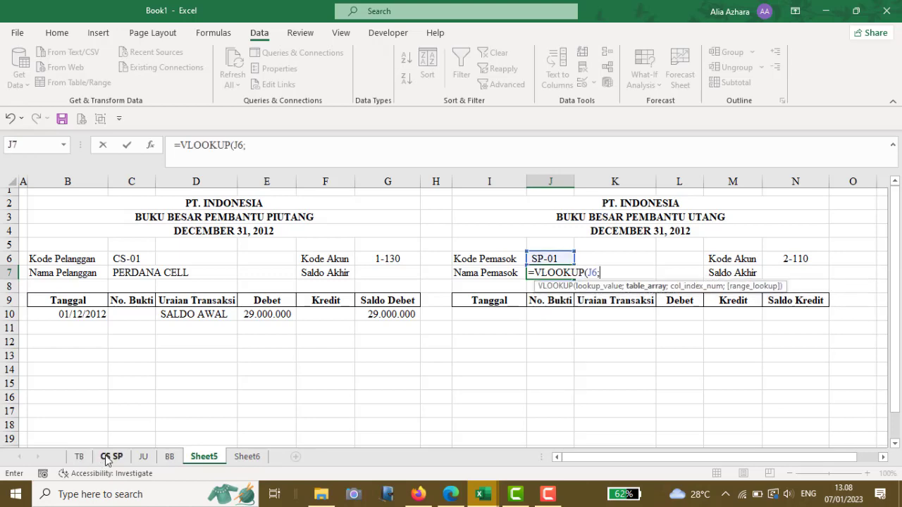
pyautogui.click(109, 457)
pyautogui.click(116, 389)
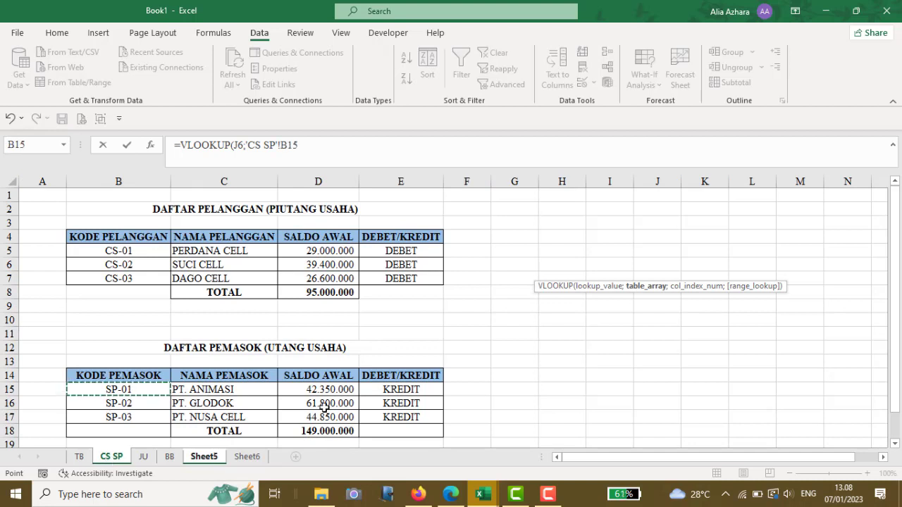
pyautogui.moveTo(116, 389); pyautogui.dragTo(363, 413)
pyautogui.press('F4')
pyautogui.write(';')
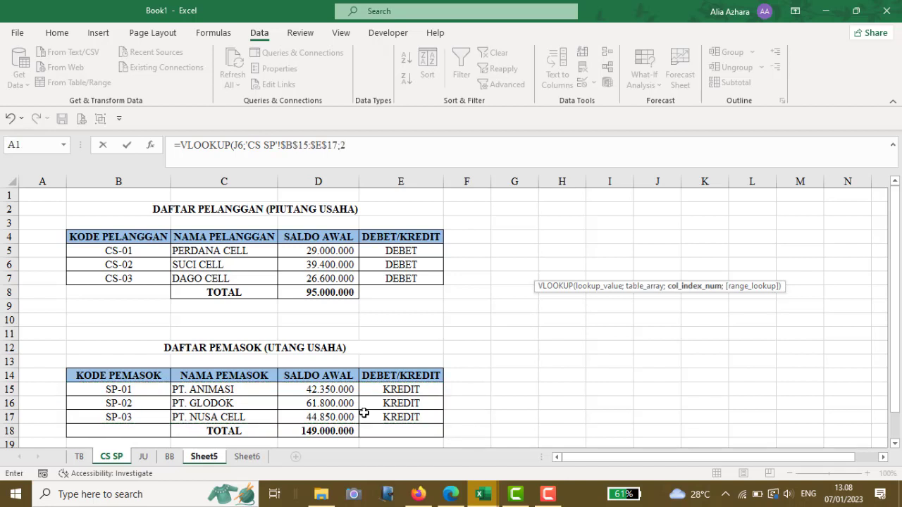
pyautogui.write('2)')
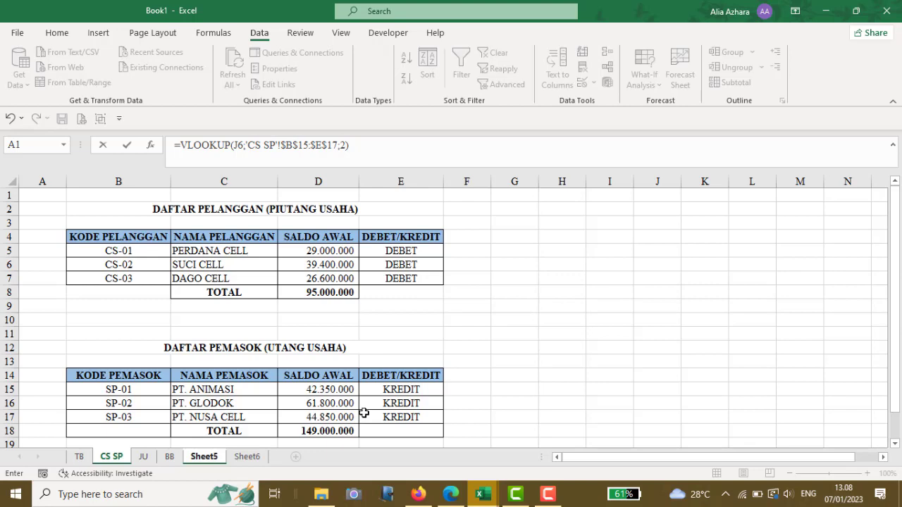
pyautogui.press('Return')
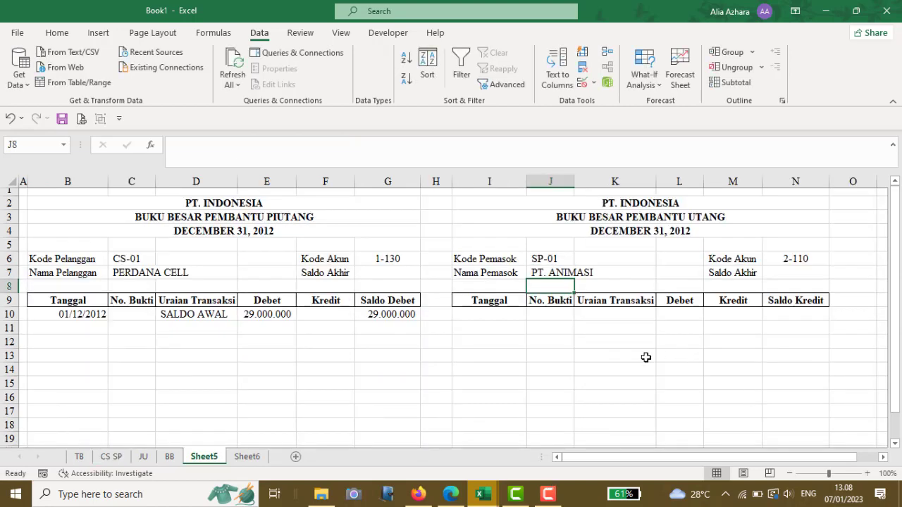
# Step: Enter the date 01/12/2012 in payables ledger cell I10 and the description SALDO AWAL in K10
pyautogui.click(506, 312)
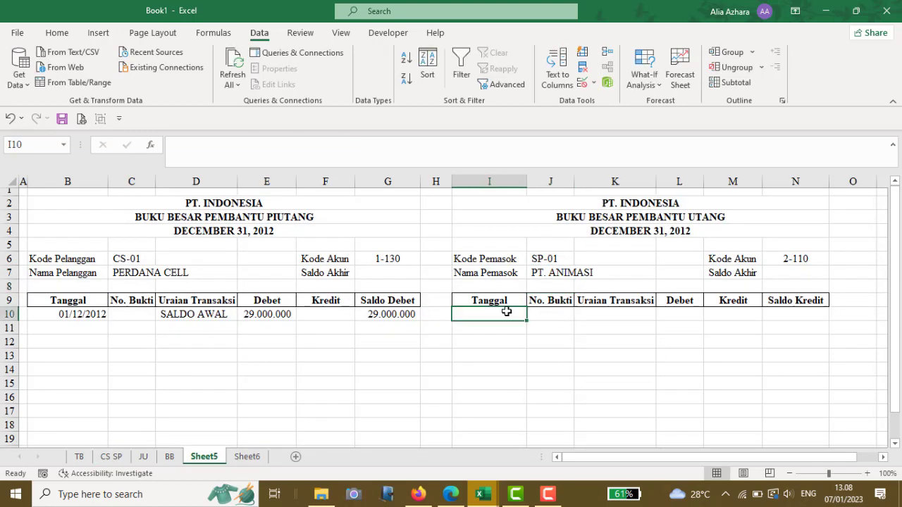
pyautogui.write('01')
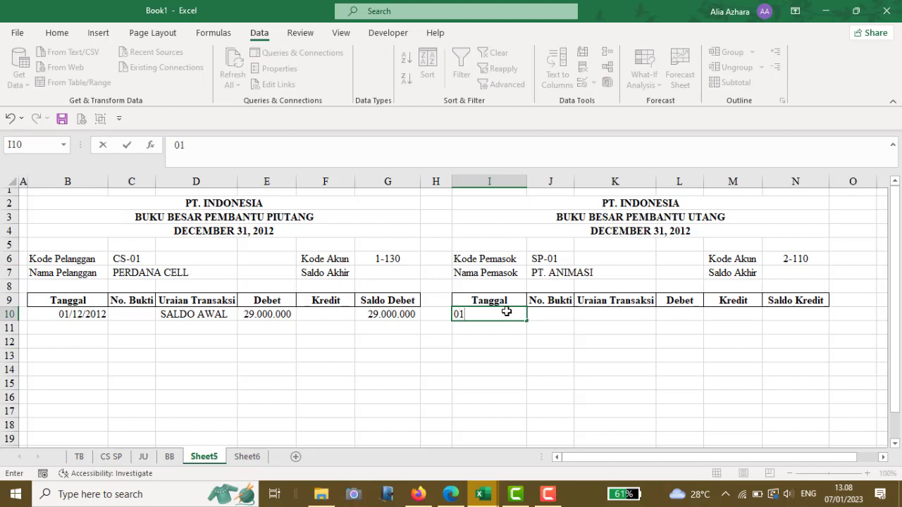
pyautogui.write('/12/2012')
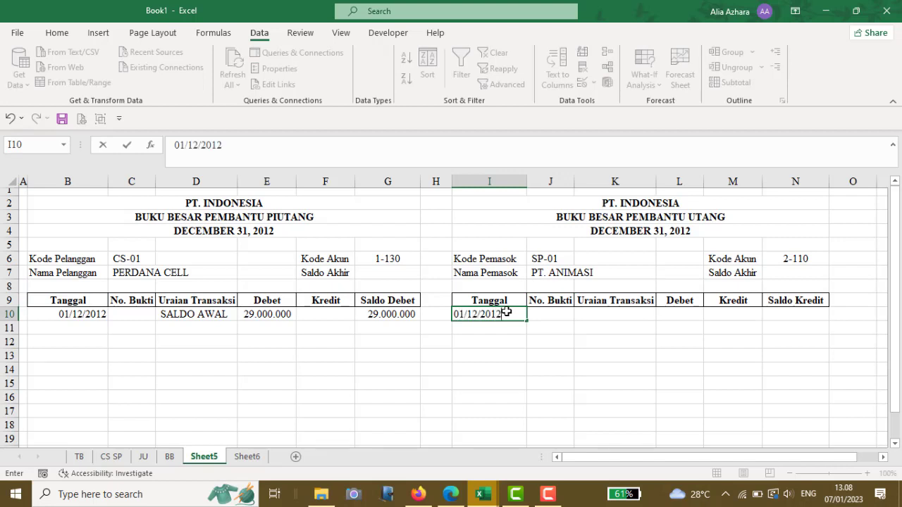
pyautogui.press('Tab')
pyautogui.press('Tab')
pyautogui.press('capslock')
pyautogui.write('sa')
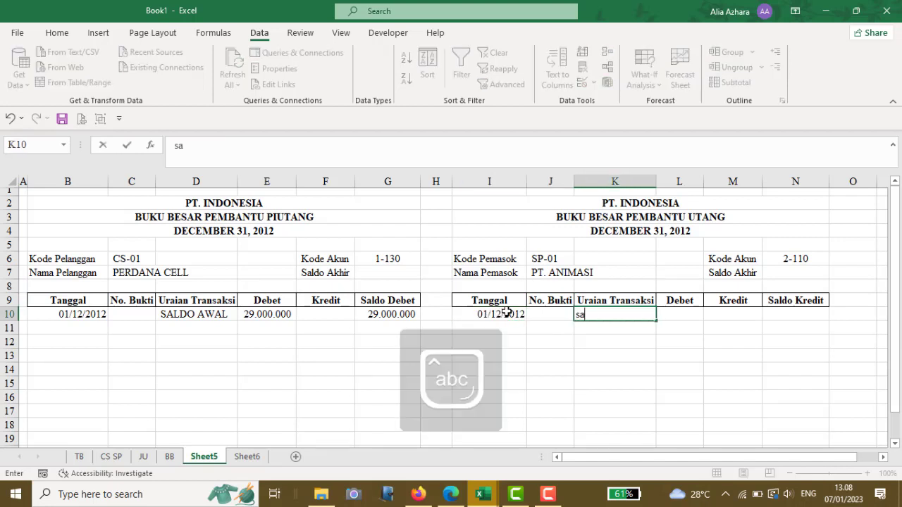
pyautogui.press('BackSpace')
pyautogui.press('BackSpace')
pyautogui.press('capslock')
pyautogui.write('A')
pyautogui.press('BackSpace')
pyautogui.write('SALD')
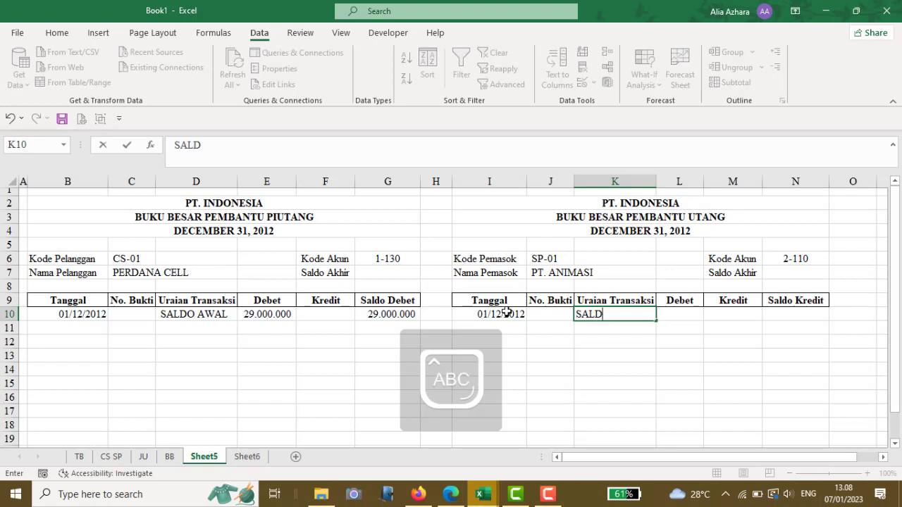
pyautogui.write('O AWAL')
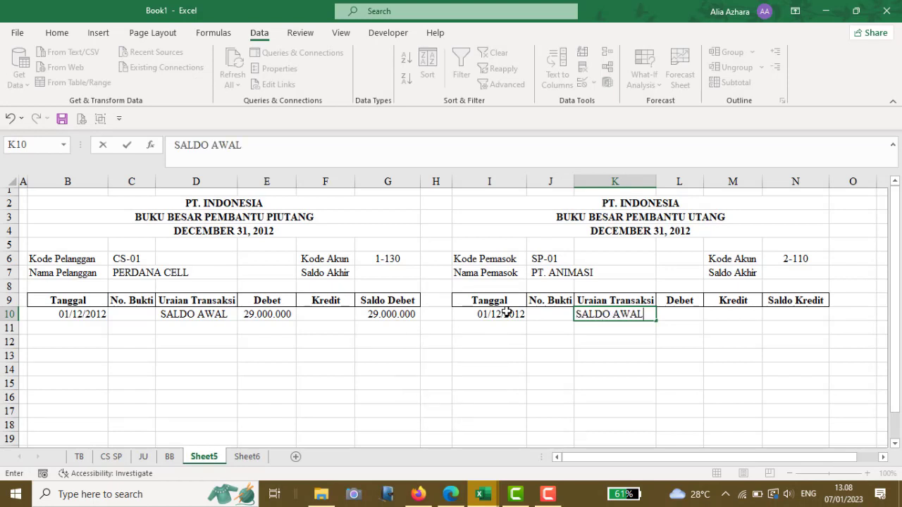
pyautogui.press('Tab')
# Step: In the payables ledger's Kredit cell M10, look up the supplier's opening balance with =VLOOKUP(J6;'CS SP'!B15:E17;3)
pyautogui.press('Tab')
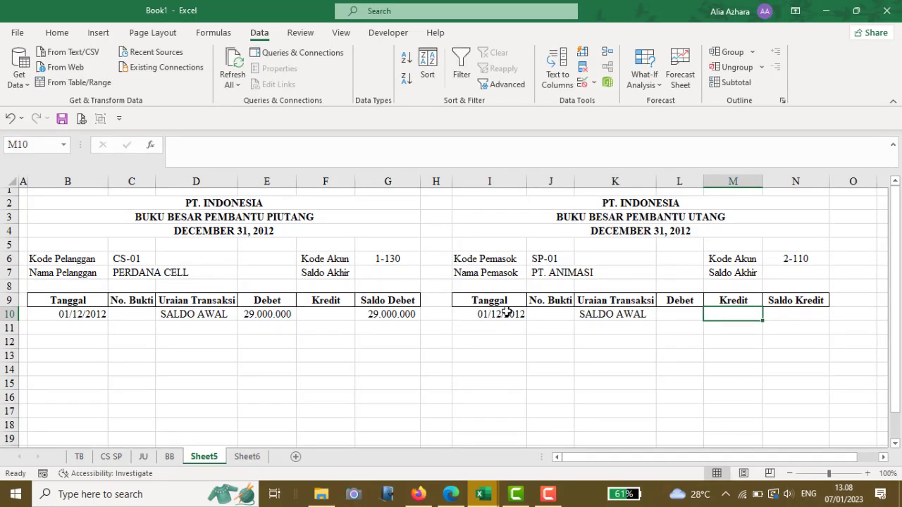
pyautogui.write('=VLOOKUP')
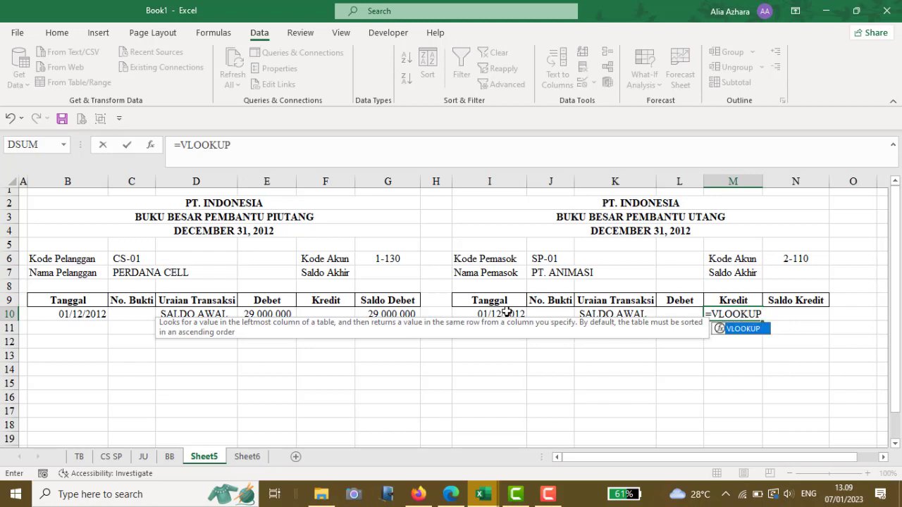
pyautogui.write('(')
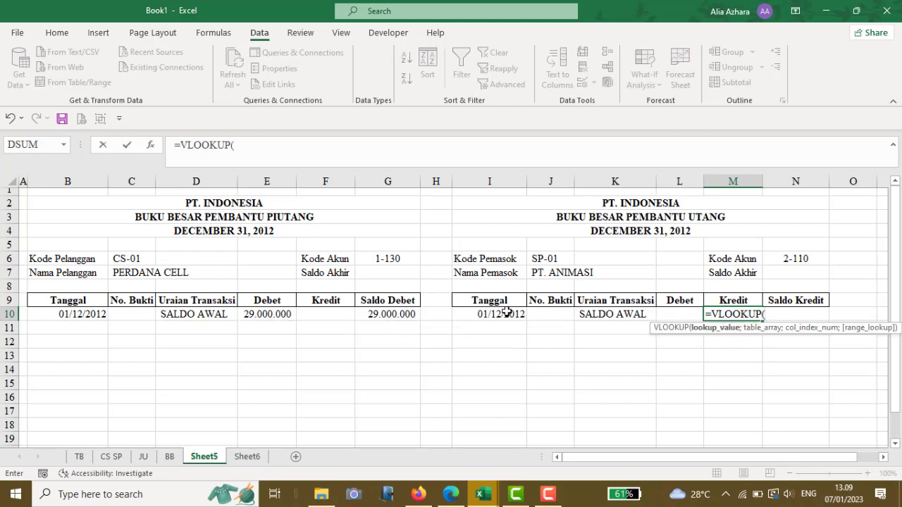
pyautogui.click(536, 260)
pyautogui.write(';')
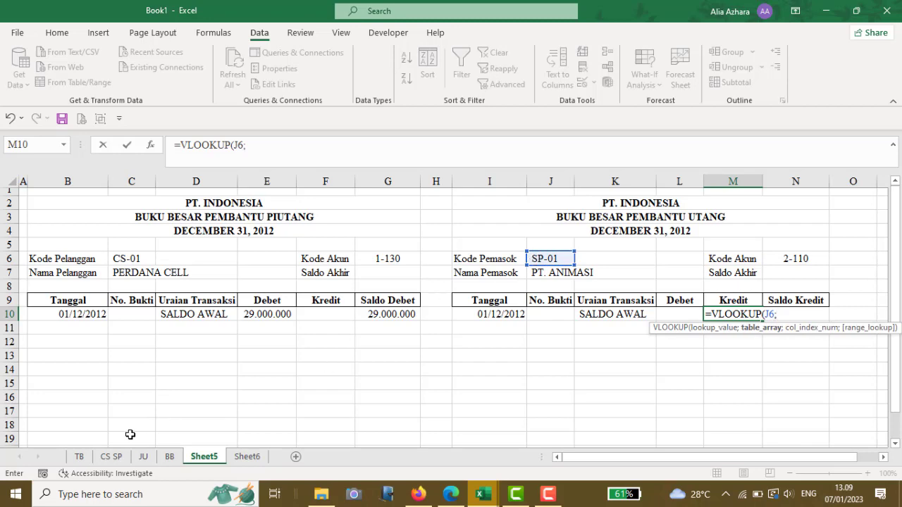
pyautogui.click(115, 458)
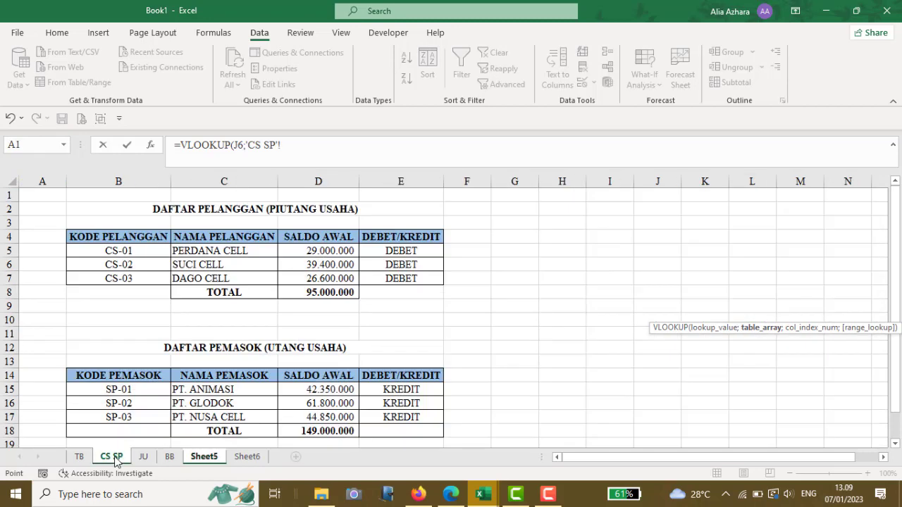
pyautogui.click(146, 390)
pyautogui.moveTo(360, 417); pyautogui.dragTo(362, 417)
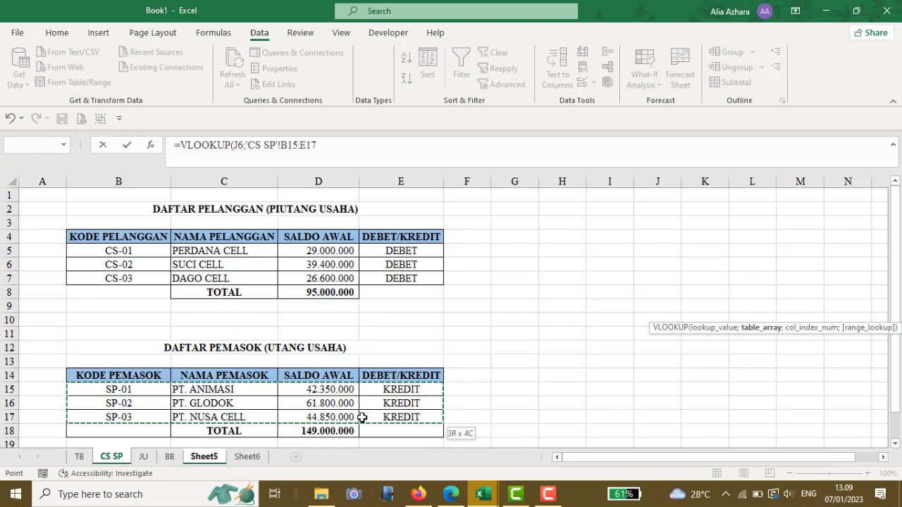
pyautogui.write(';3')
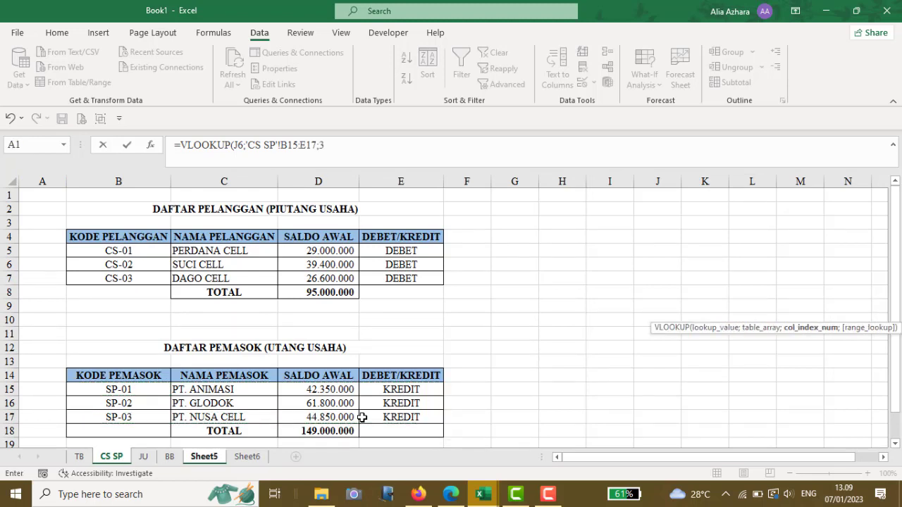
pyautogui.write(')')
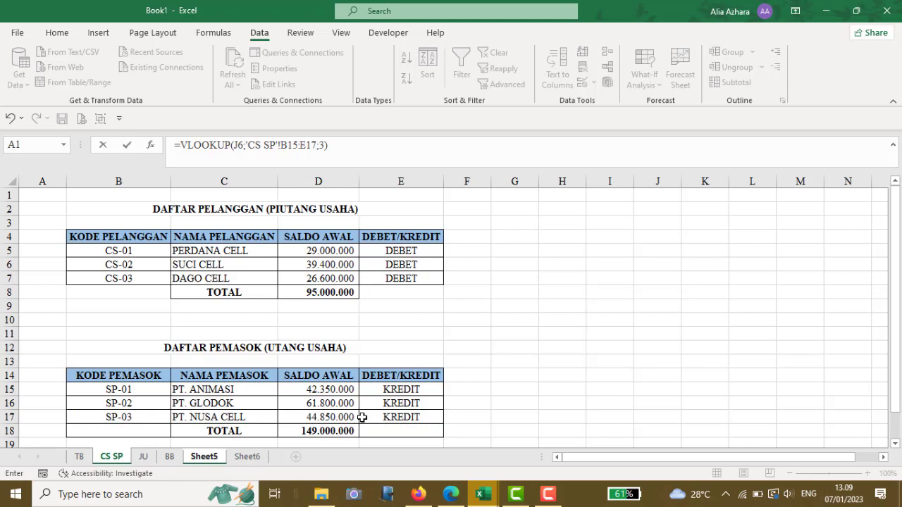
pyautogui.press('Return')
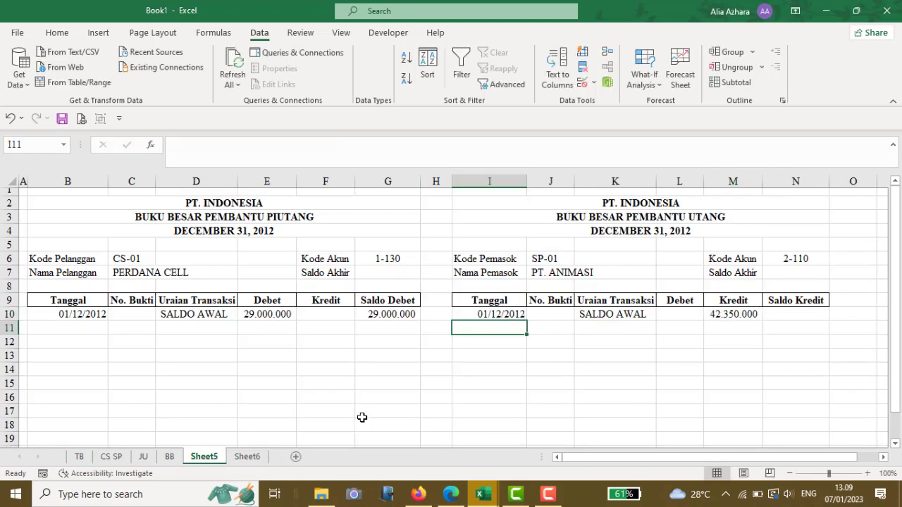
# Step: Set the payables ledger's Saldo Kredit cell N10 to the opening credit with =M10
pyautogui.click(792, 314)
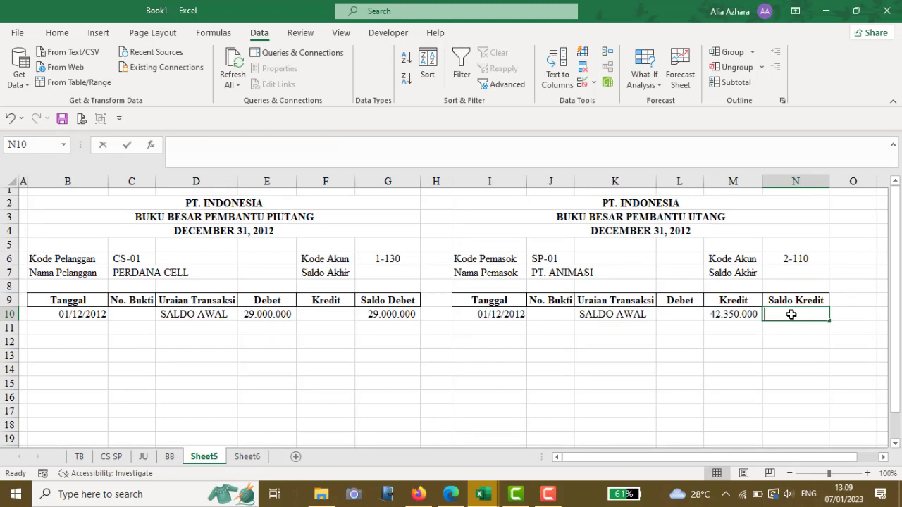
pyautogui.write('=')
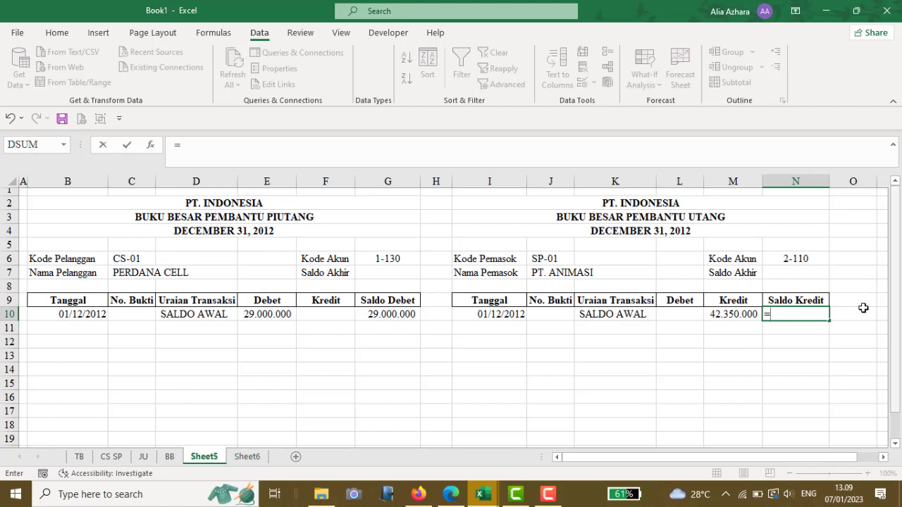
pyautogui.click(728, 314)
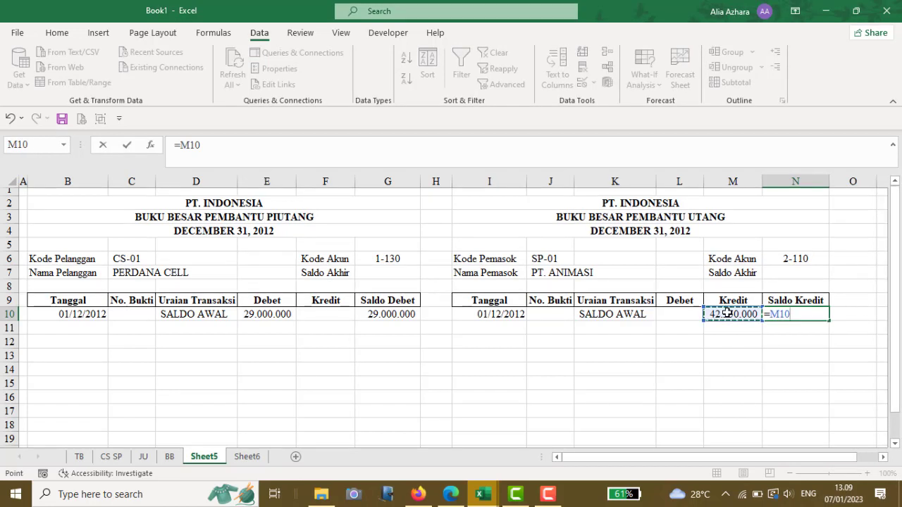
pyautogui.press('Return')
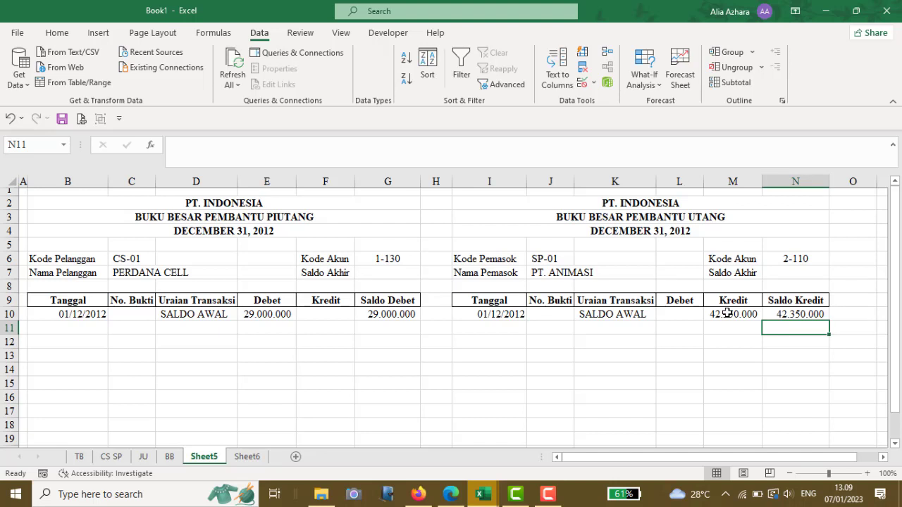
pyautogui.click(125, 334)
pyautogui.click(79, 328)
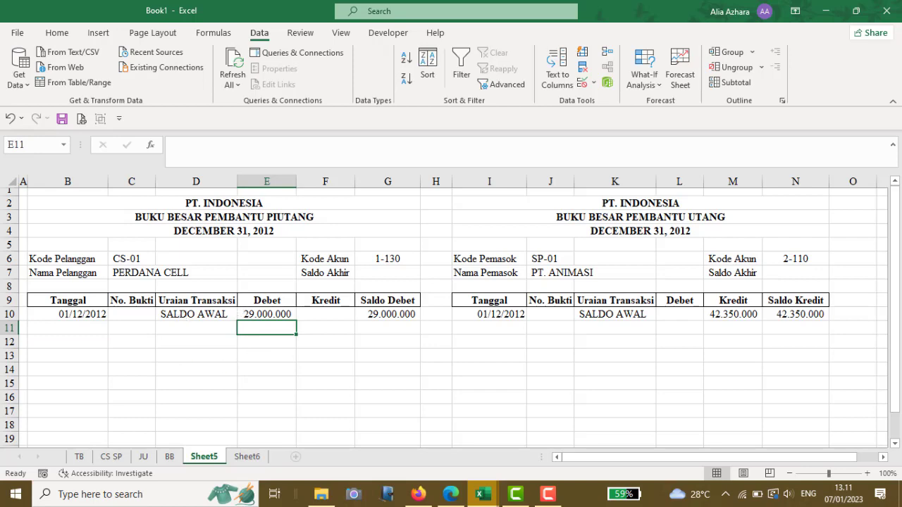
pyautogui.click(144, 457)
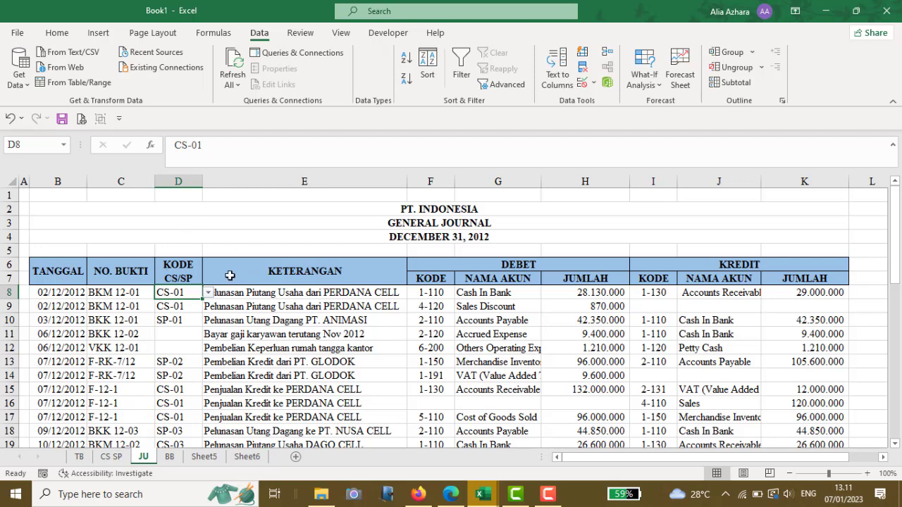
pyautogui.click(177, 304)
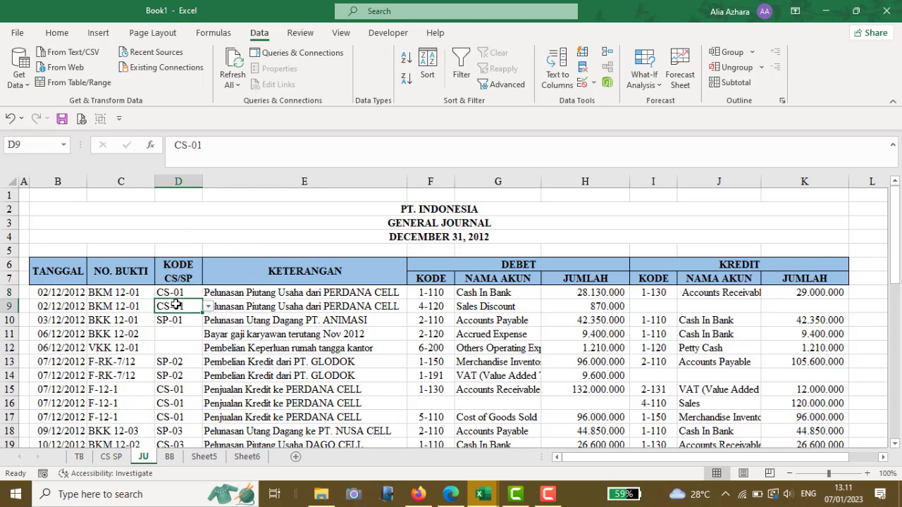
# Step: Rename the Sheet5 worksheet holding the two subsidiary ledgers as BBP
pyautogui.click(206, 457)
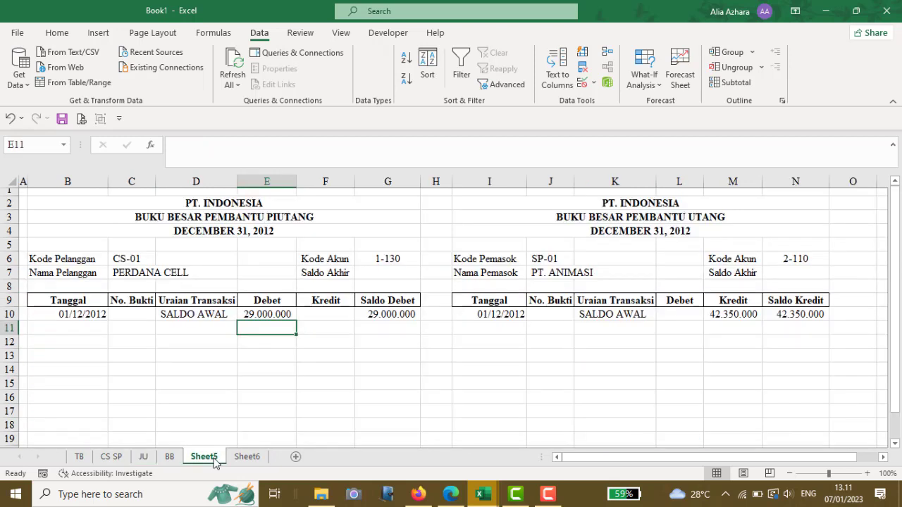
pyautogui.rightClick(216, 462)
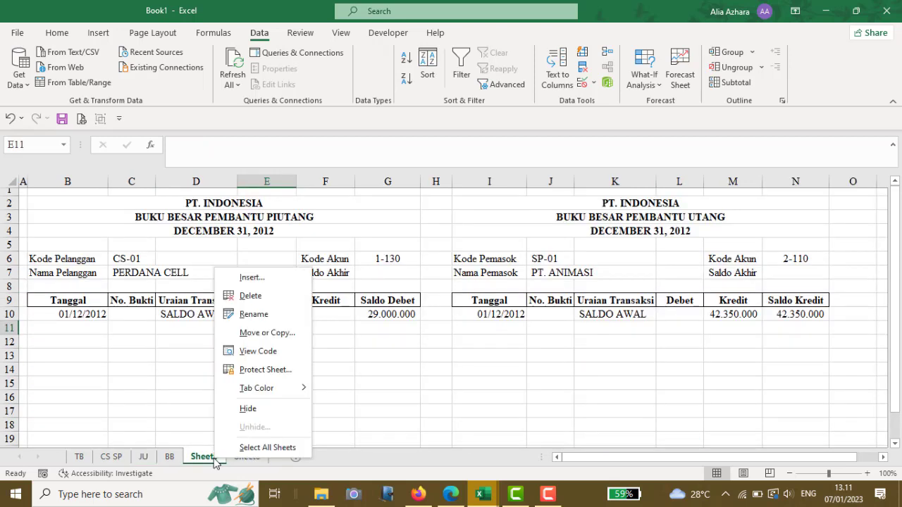
pyautogui.click(242, 315)
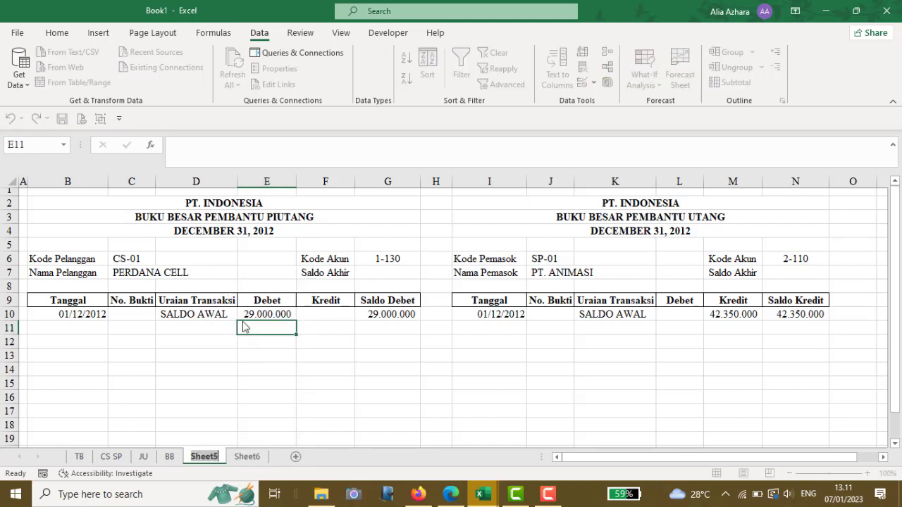
pyautogui.write('BBP')
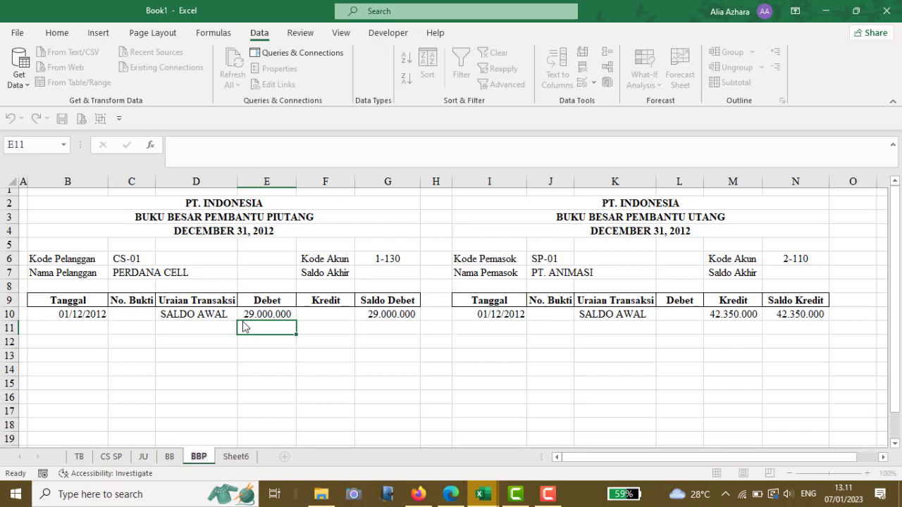
pyautogui.press('Return')
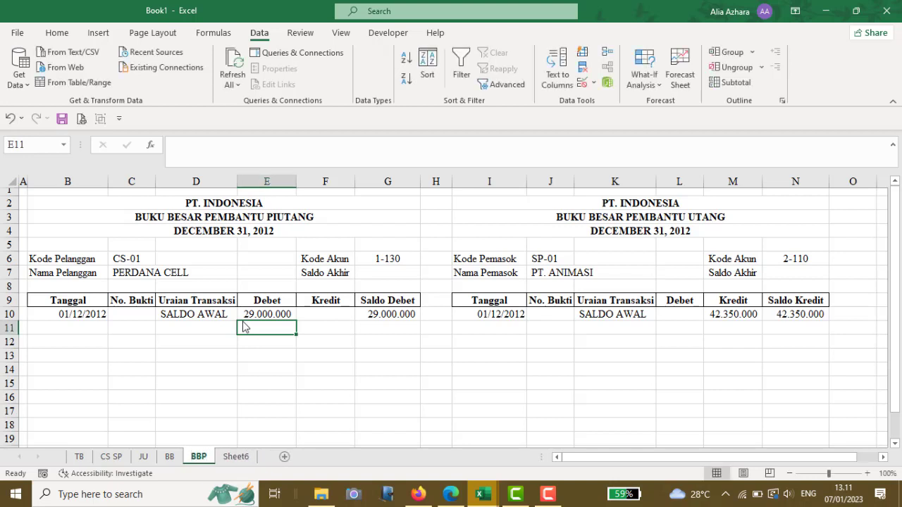
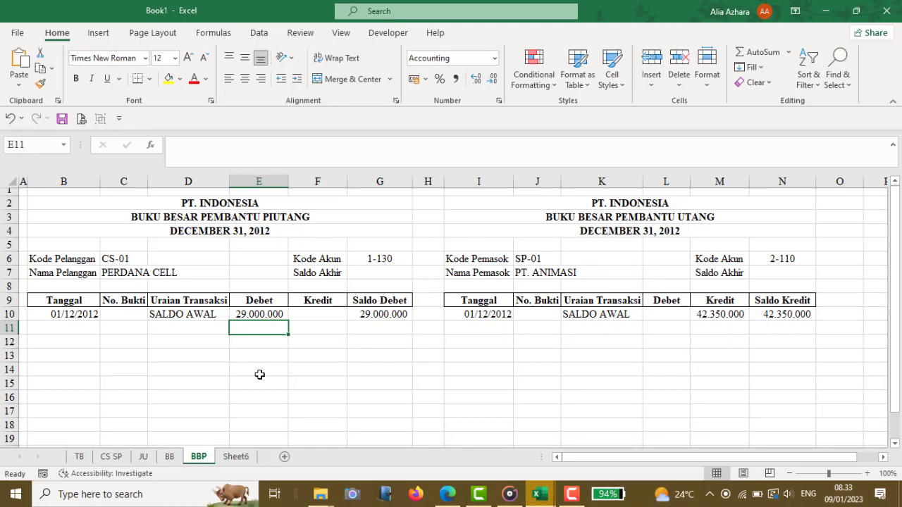
# Step: In the receivables ledger's Debet cell E11, start an IF(AND( formula with the customer code condition $C$6=JU!D8
pyautogui.write('=')
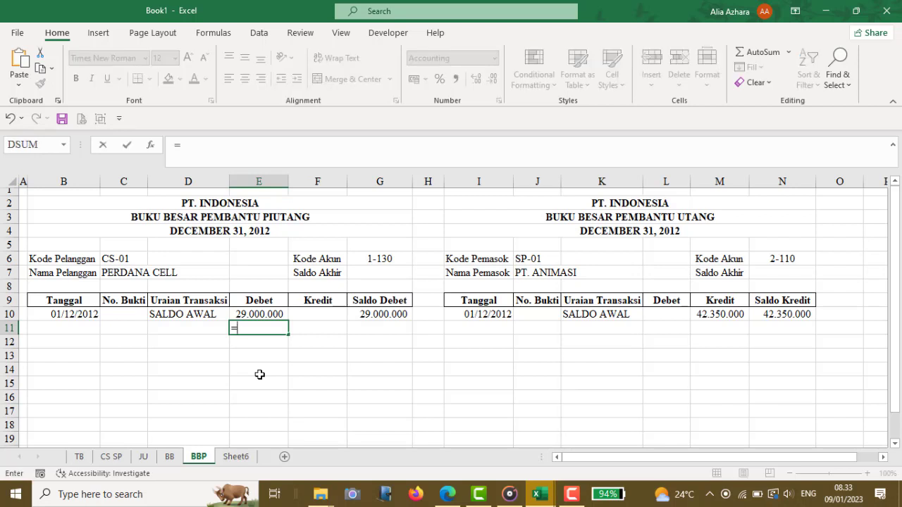
pyautogui.write('IF(')
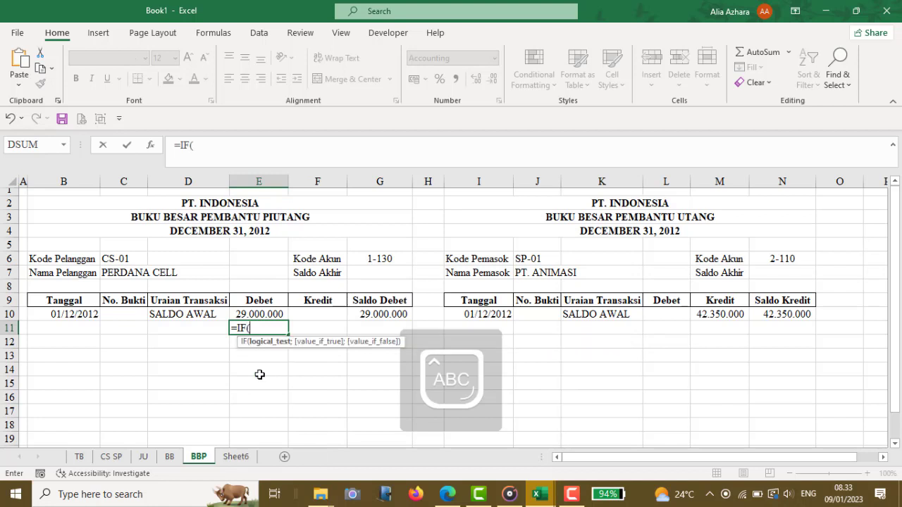
pyautogui.write('AND(')
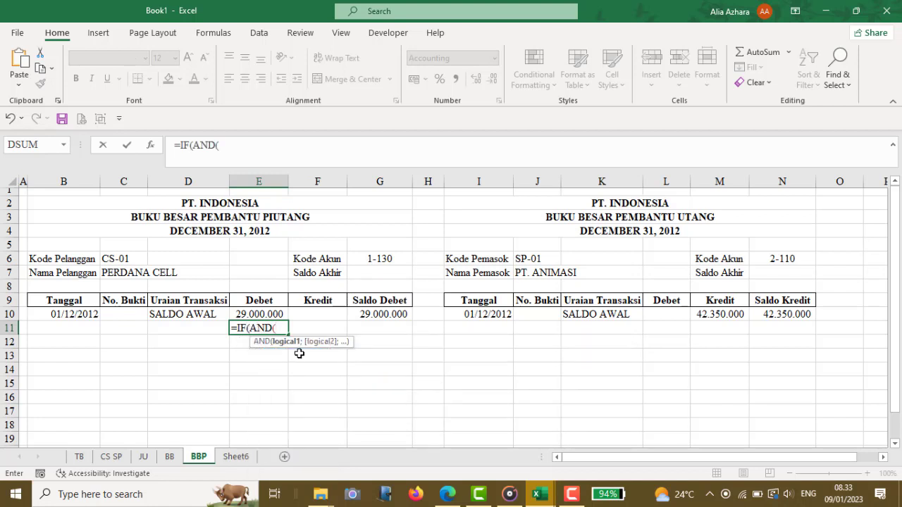
pyautogui.click(111, 259)
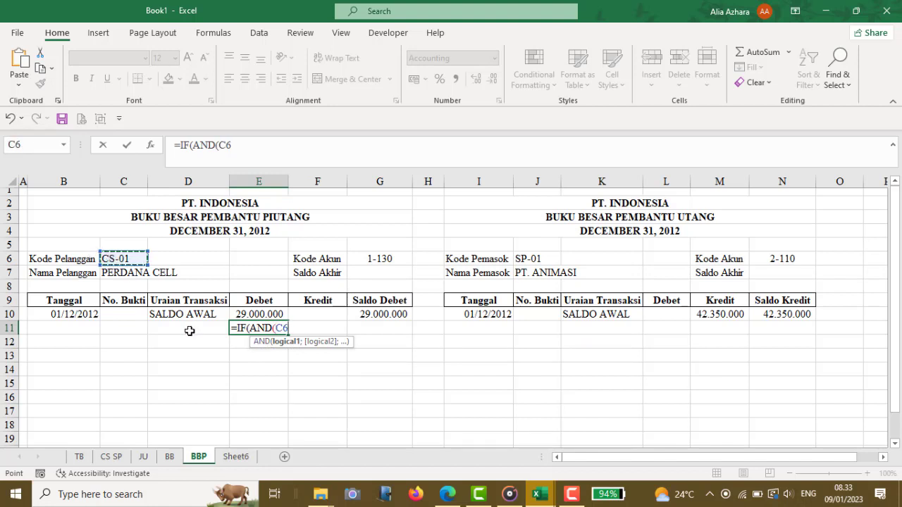
pyautogui.press('F4')
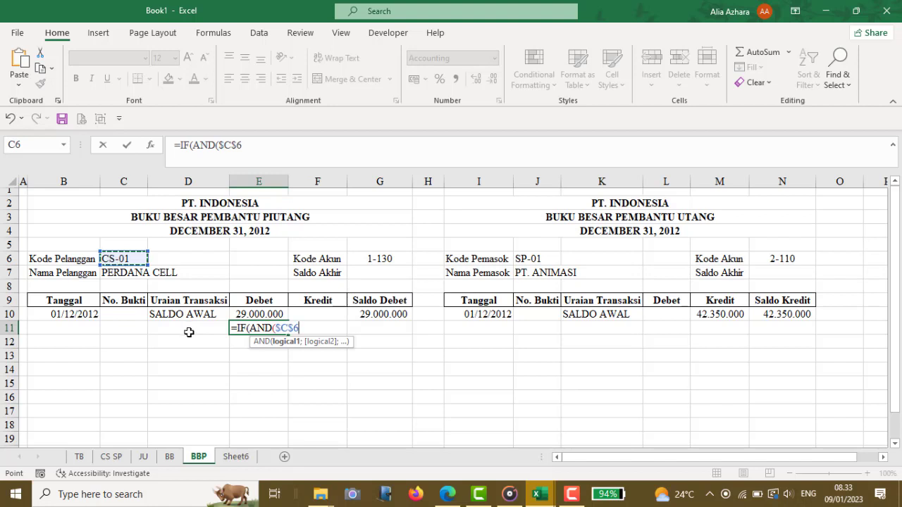
pyautogui.write('=')
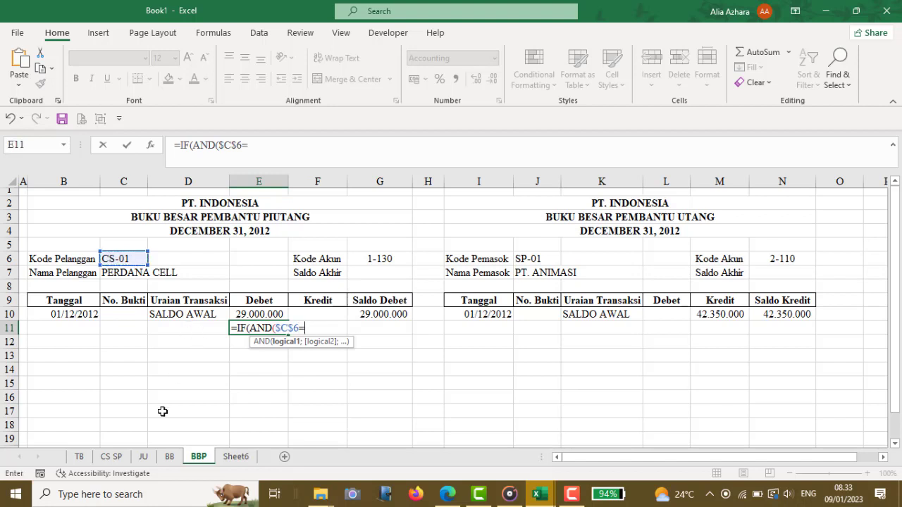
pyautogui.click(143, 458)
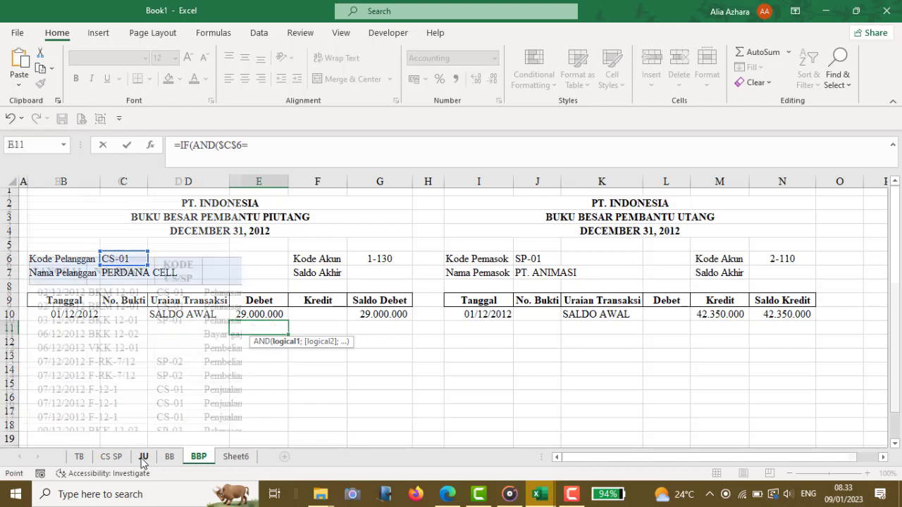
pyautogui.click(177, 294)
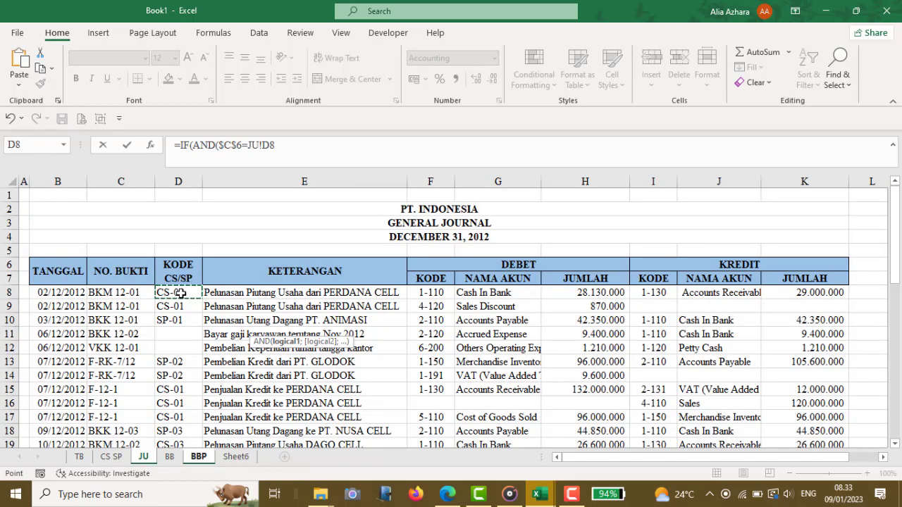
pyautogui.write(';')
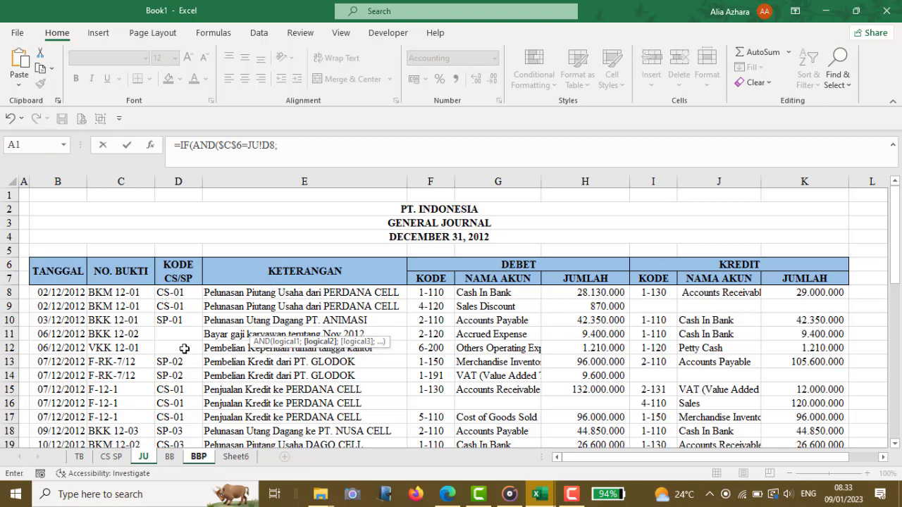
# Step: Add the debit account code condition BBP!$G$6=JU!F8 to the E11 formula and close its AND test
pyautogui.click(200, 458)
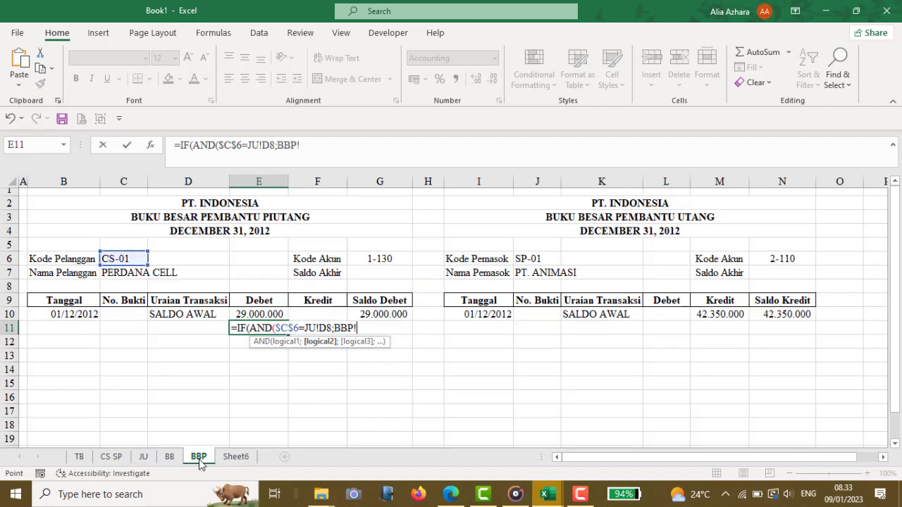
pyautogui.click(366, 260)
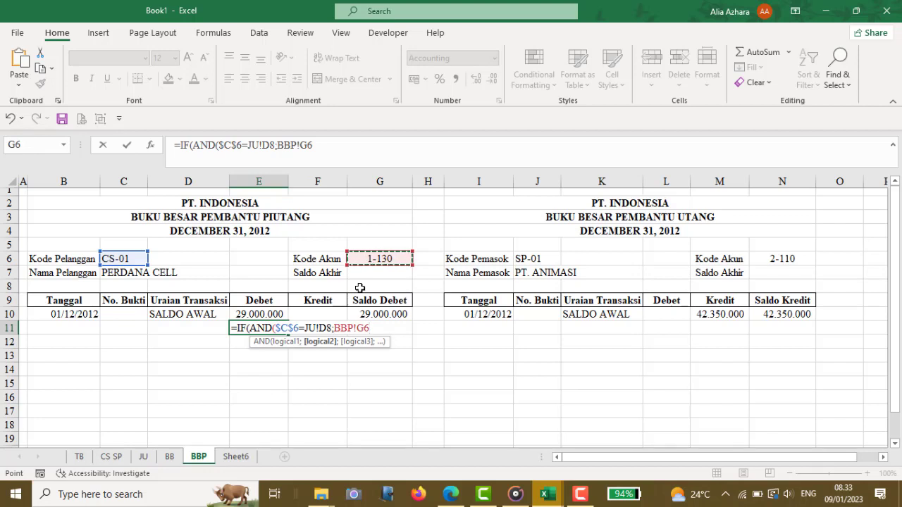
pyautogui.press('F4')
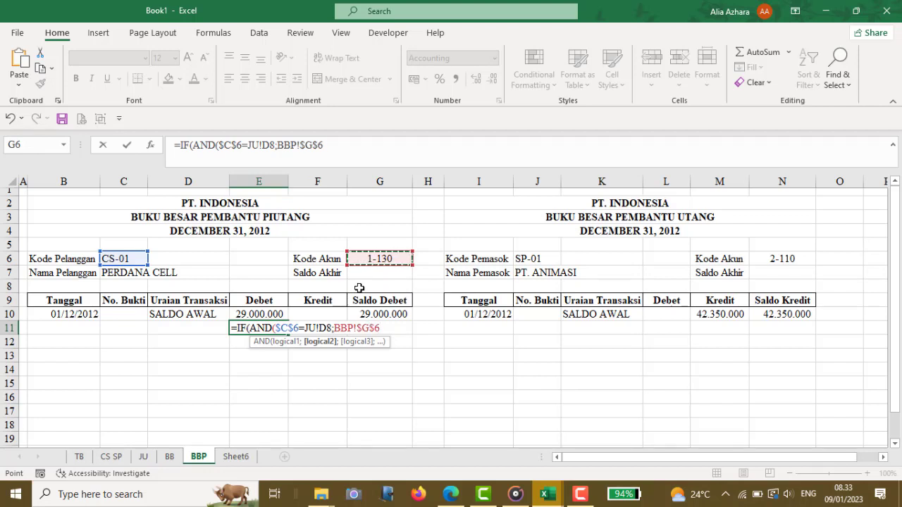
pyautogui.write('=')
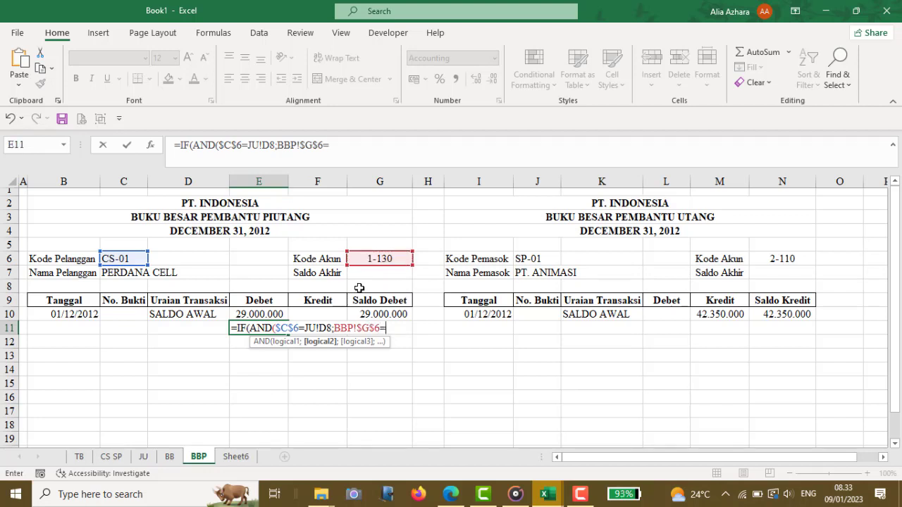
pyautogui.click(145, 457)
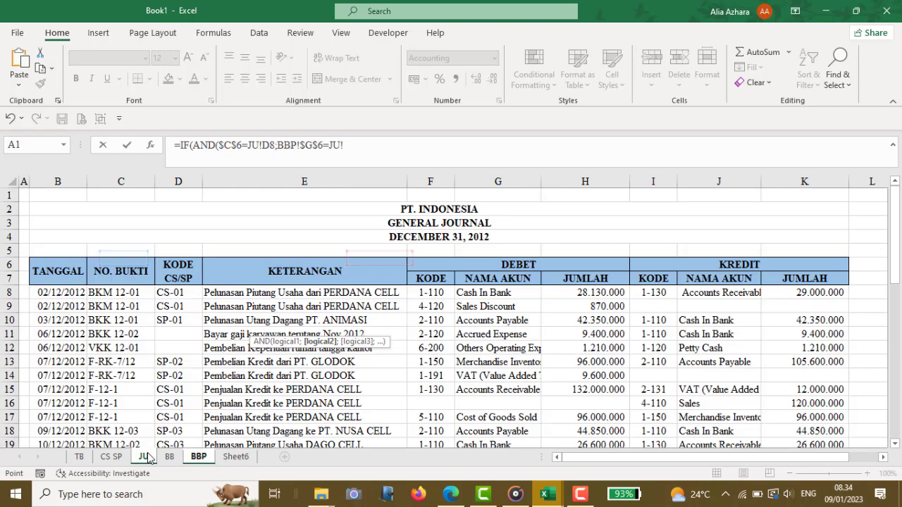
pyautogui.click(437, 292)
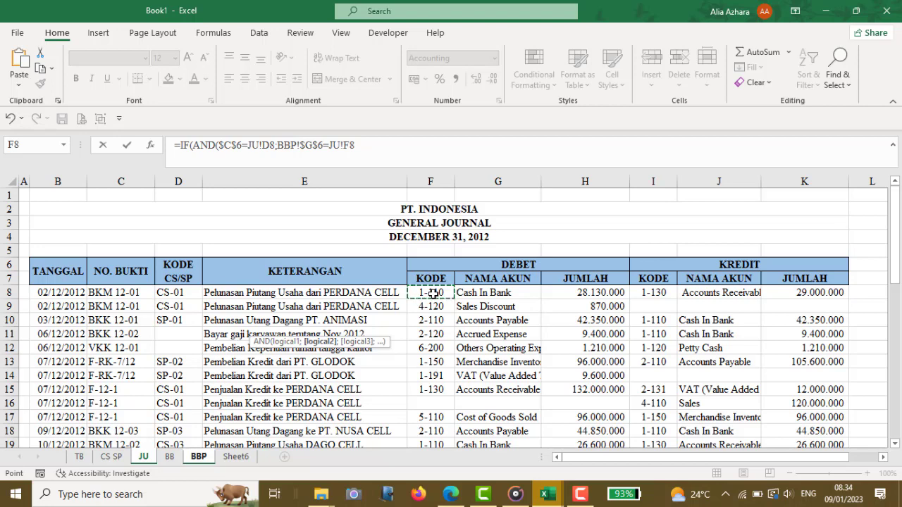
pyautogui.write(');')
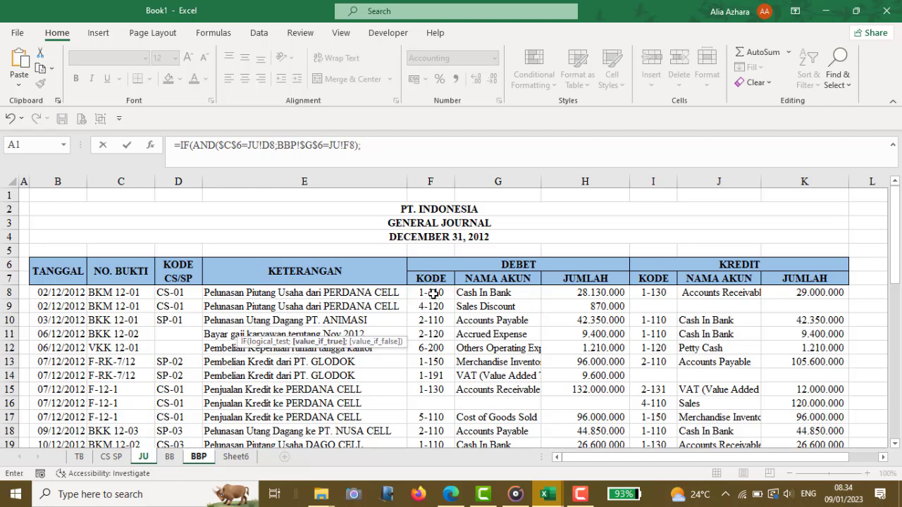
# Step: Complete the E11 formula so it returns the journal's debit amount JU!H8 if true and 0 otherwise
pyautogui.click(568, 291)
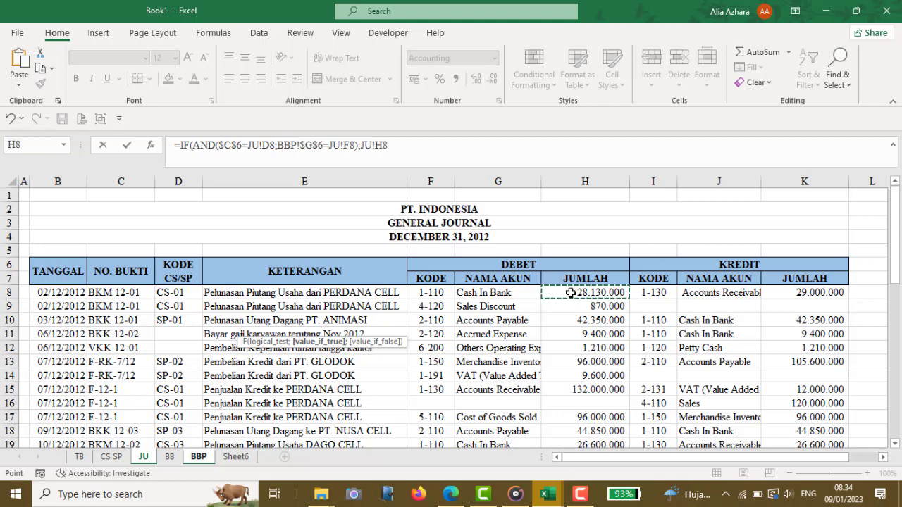
pyautogui.write(';')
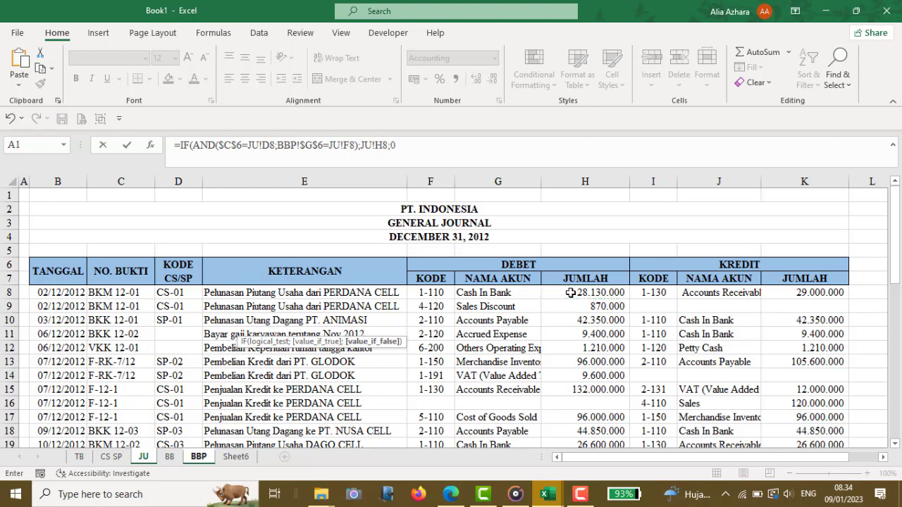
pyautogui.write('0)')
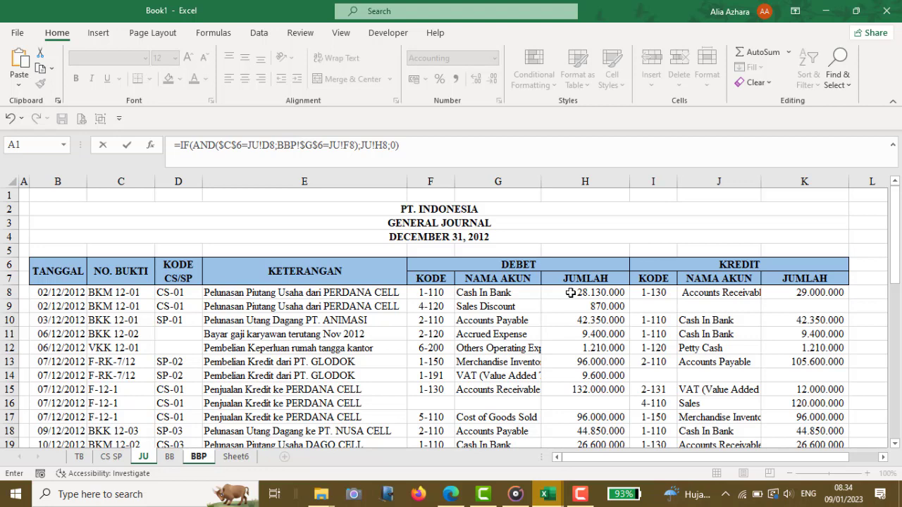
pyautogui.press('Return')
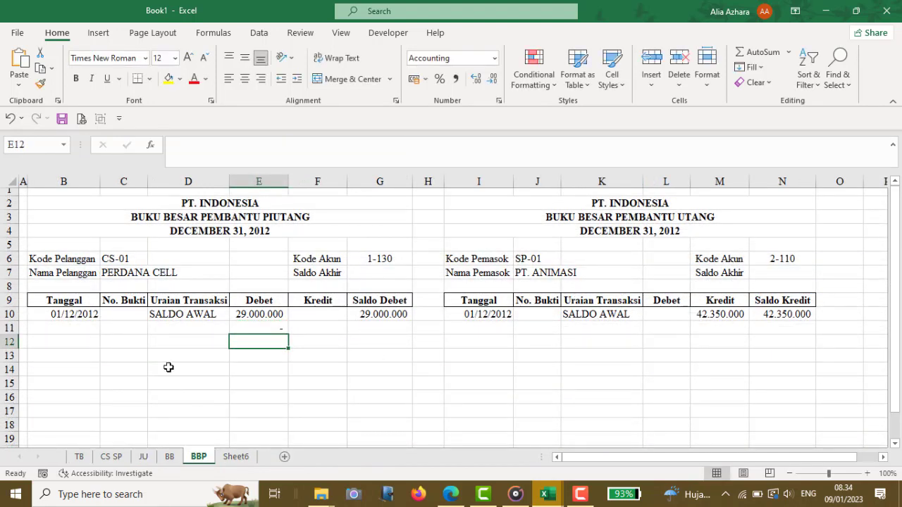
pyautogui.click(245, 329)
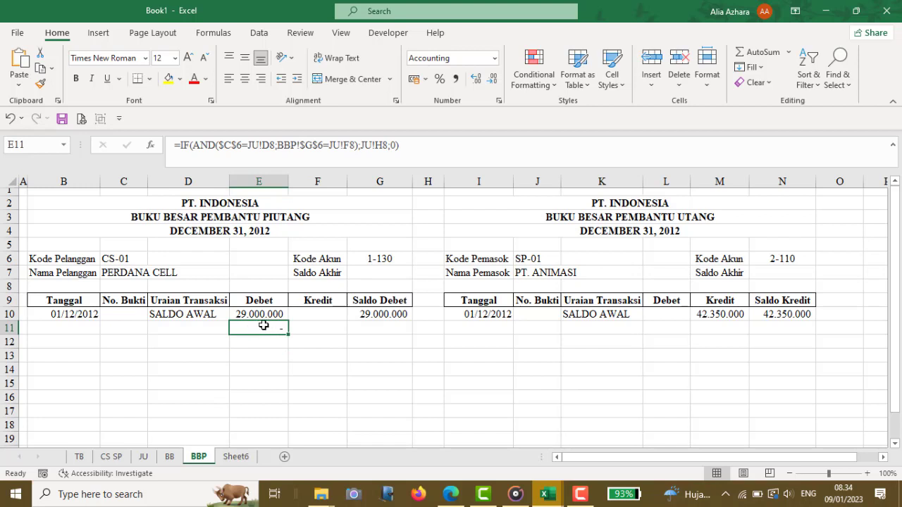
# Step: In the receivables ledger's Kredit cell F11, start an IF(AND( formula with the customer code condition $C$6=JU!D8
pyautogui.click(322, 326)
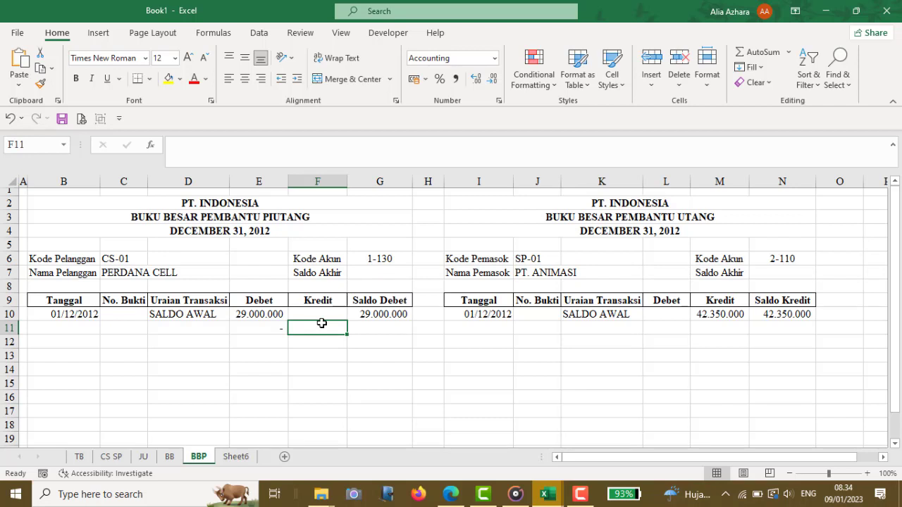
pyautogui.write('=')
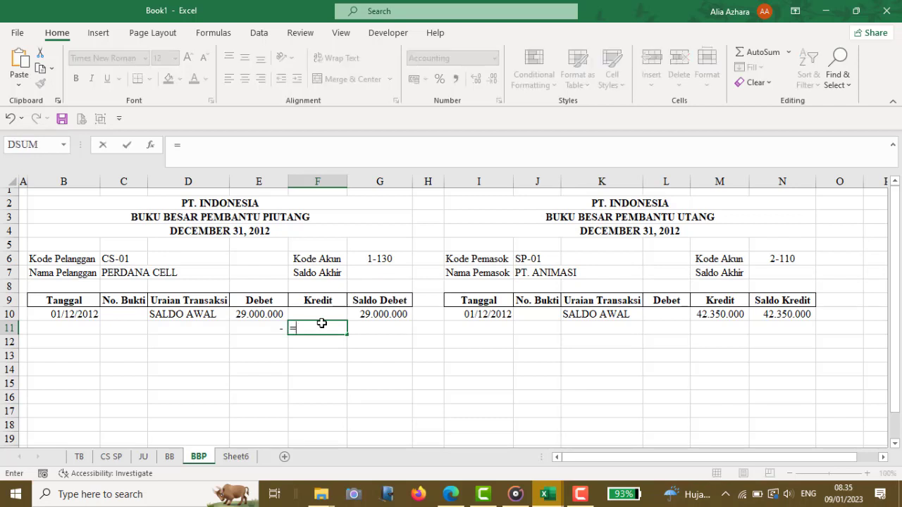
pyautogui.write('I')
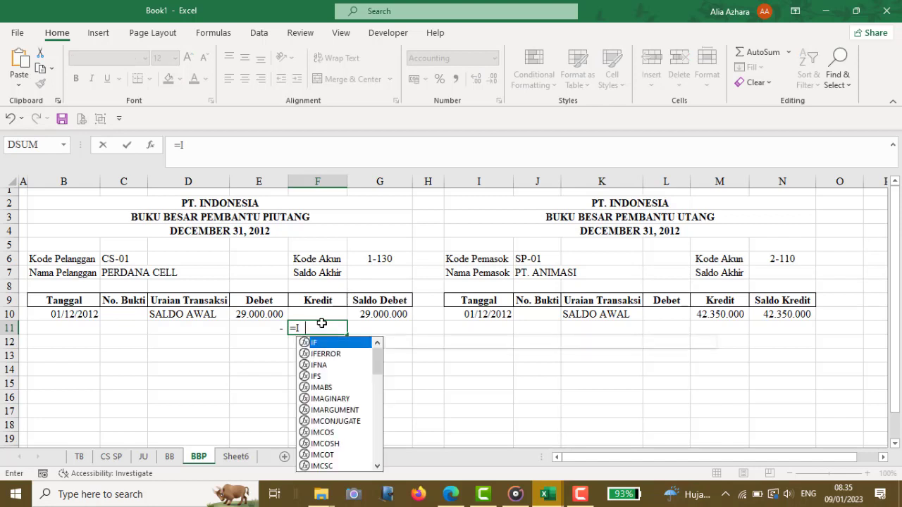
pyautogui.write('F(AND(')
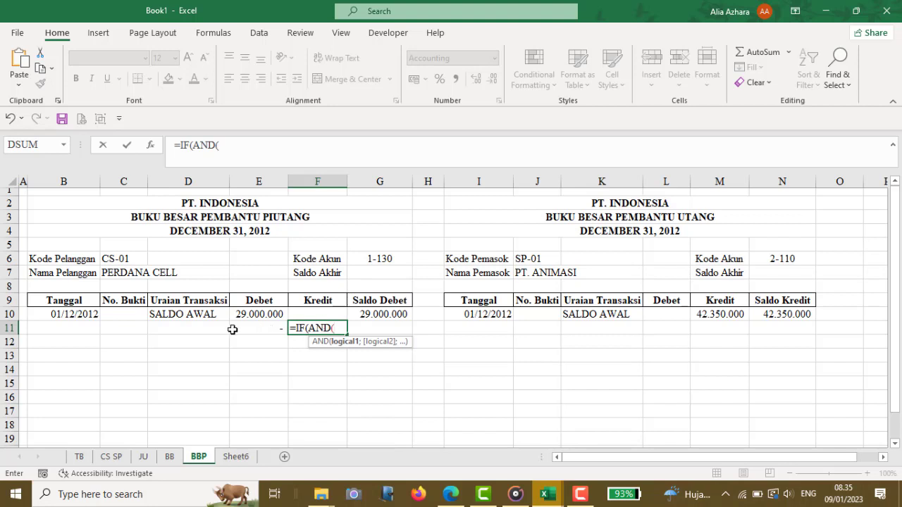
pyautogui.click(116, 257)
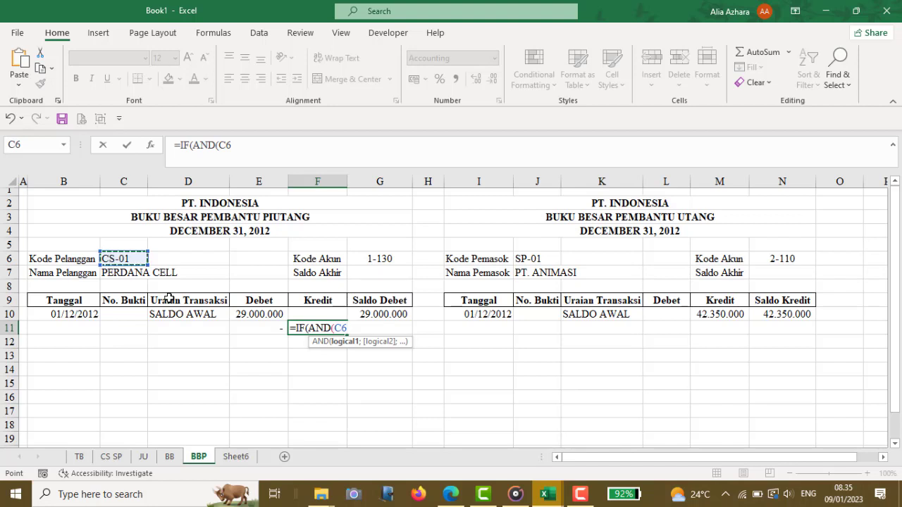
pyautogui.press('F4')
pyautogui.write('=')
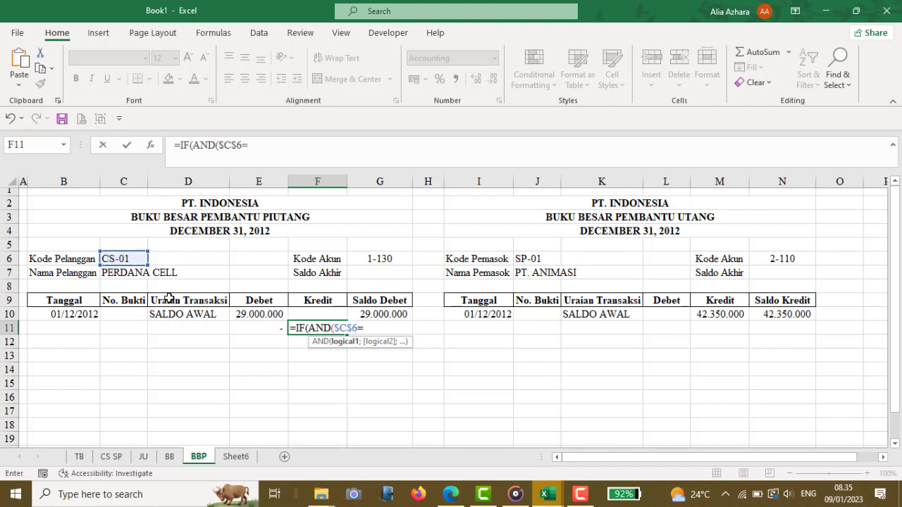
pyautogui.click(144, 457)
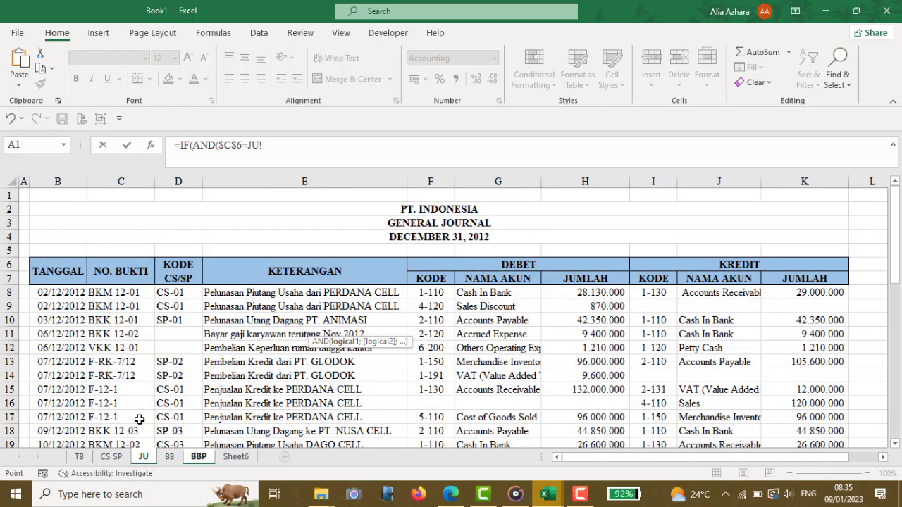
pyautogui.click(181, 291)
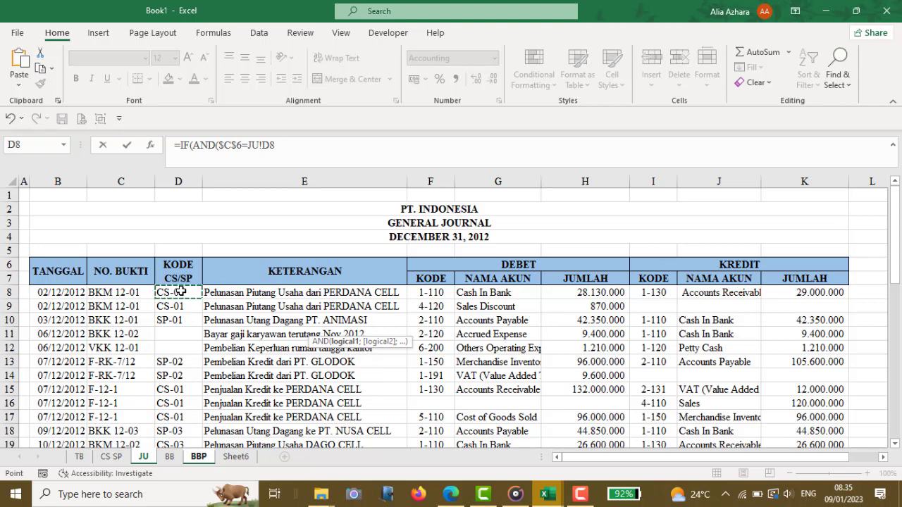
pyautogui.write(';')
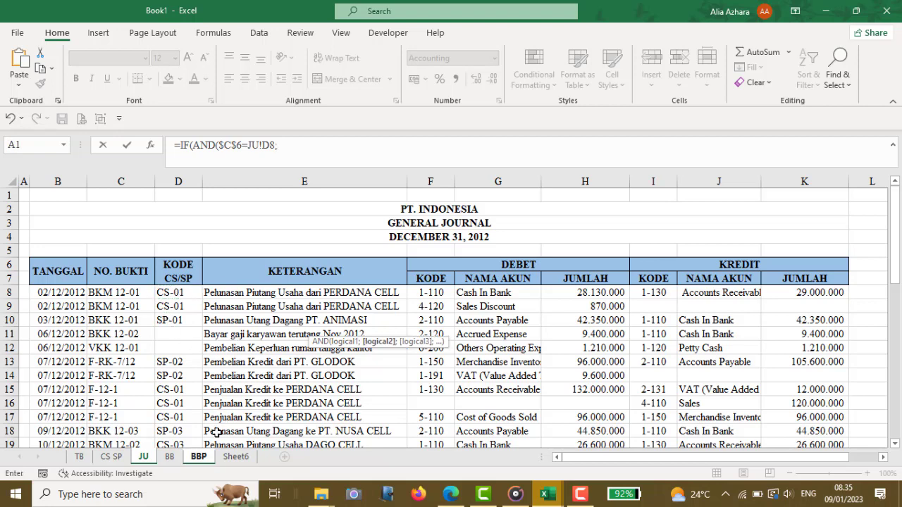
# Step: Add the credit account code condition BBP!$G$6=JU!I8 to the F11 formula and close its AND test
pyautogui.click(198, 458)
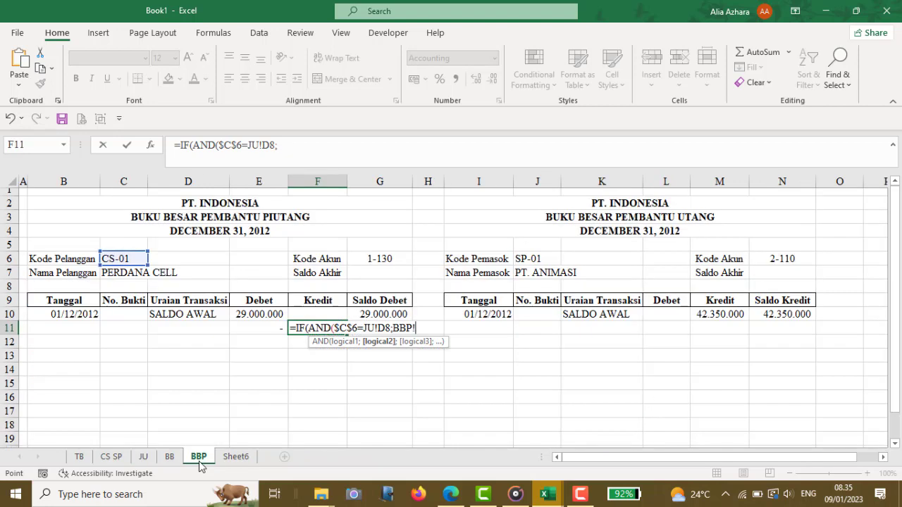
pyautogui.click(379, 258)
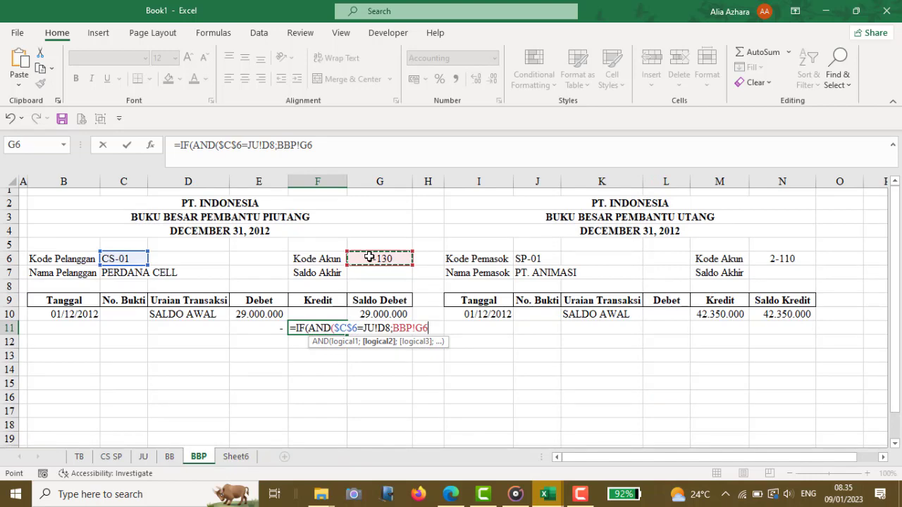
pyautogui.press('F4')
pyautogui.write('=')
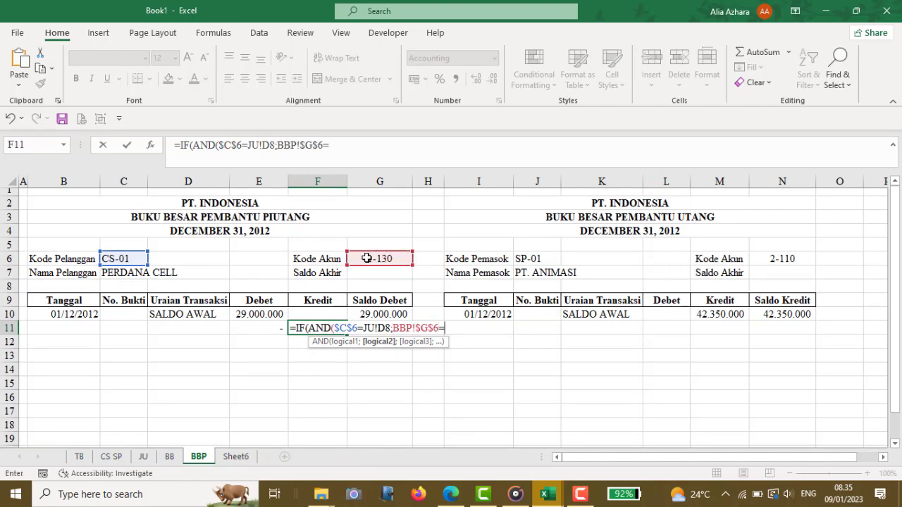
pyautogui.click(143, 457)
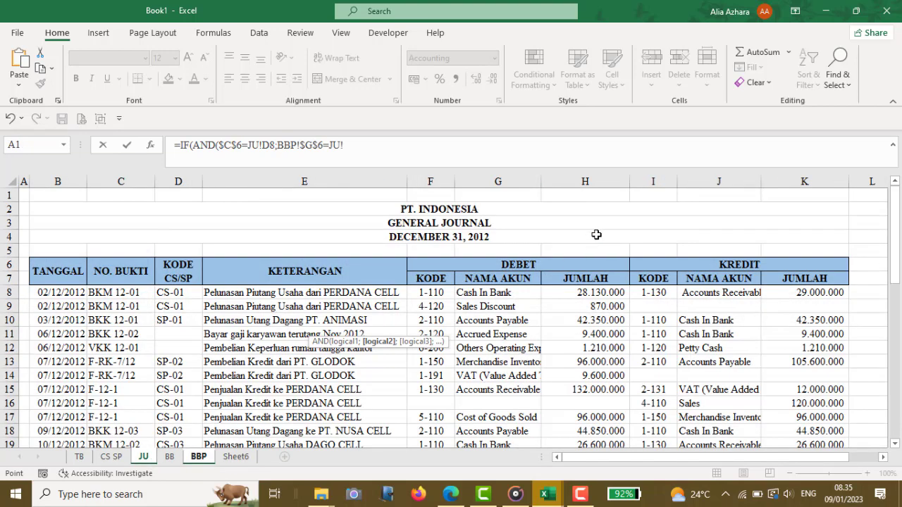
pyautogui.click(653, 291)
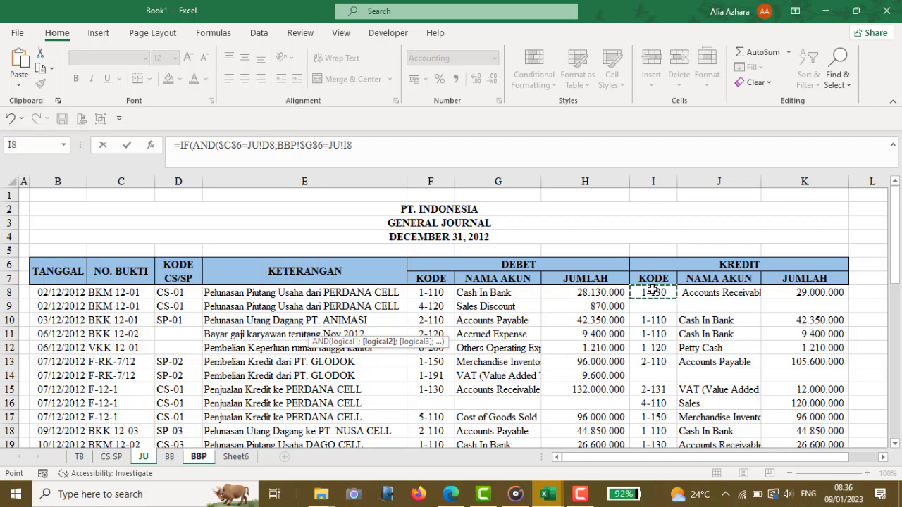
pyautogui.write(')')
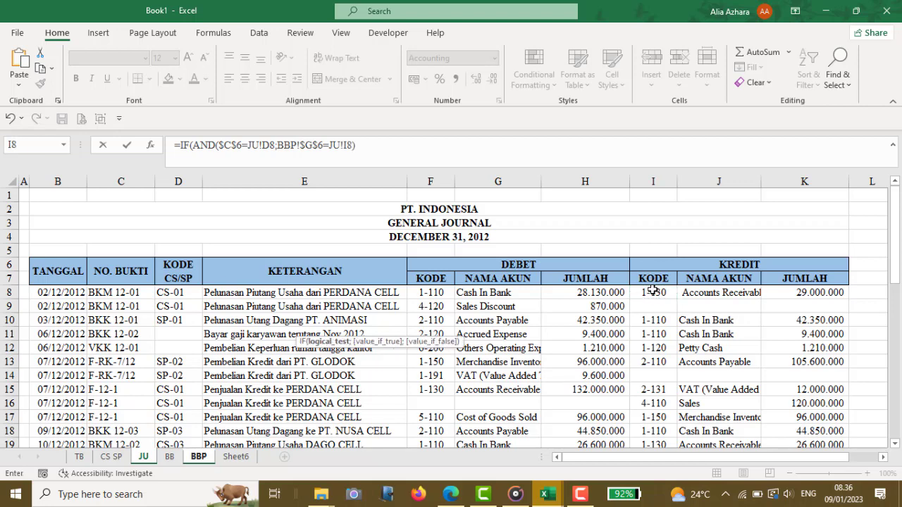
# Step: Complete the F11 formula so it returns the journal's credit amount JU!K8 if true and 0 otherwise
pyautogui.write(';')
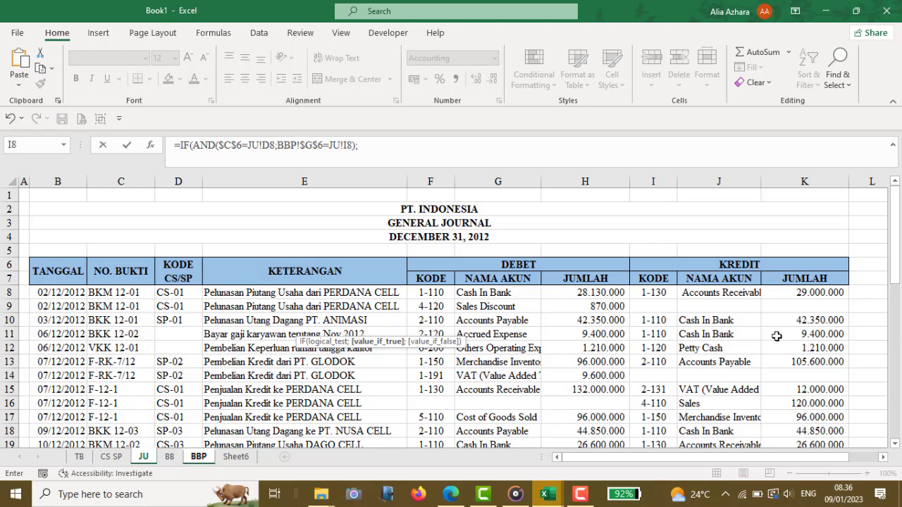
pyautogui.click(781, 291)
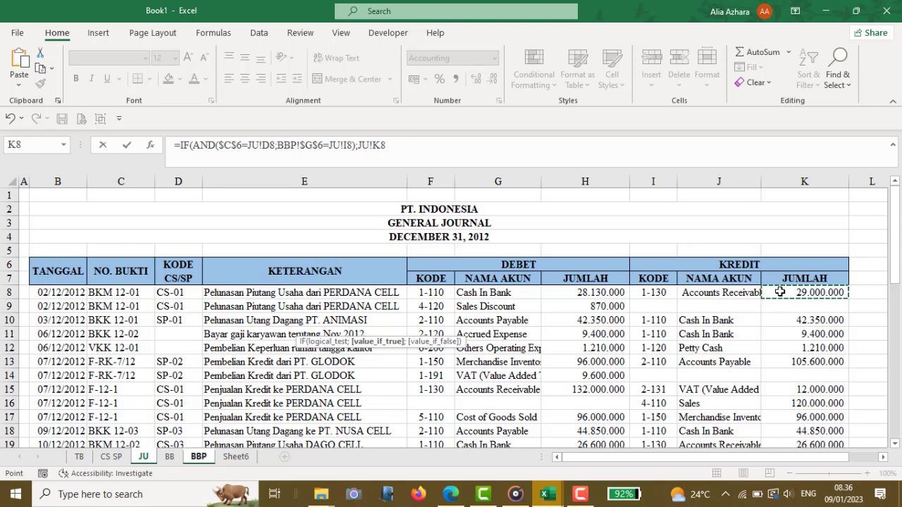
pyautogui.write(';')
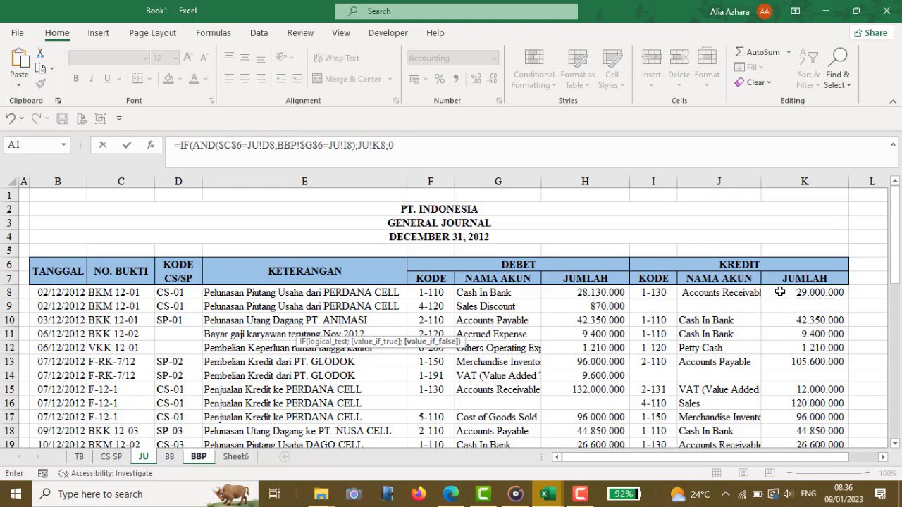
pyautogui.write('0)')
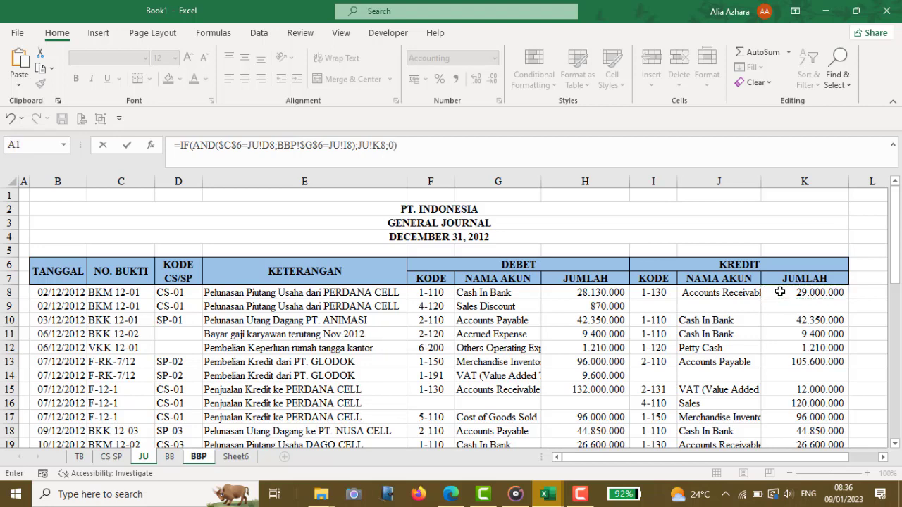
pyautogui.press('Return')
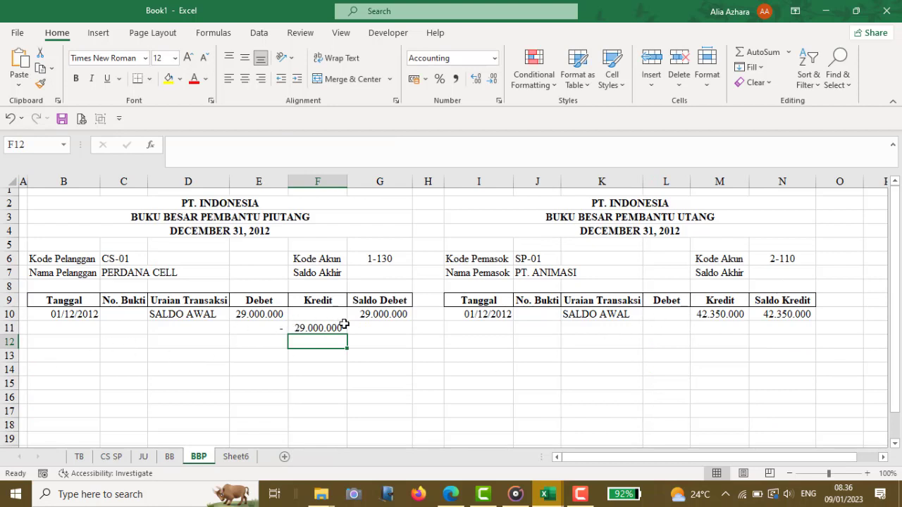
# Step: Calculate the receivables ledger's running balance in Saldo Debet cell G11 with the formula =G10+E11-F11
pyautogui.click(367, 323)
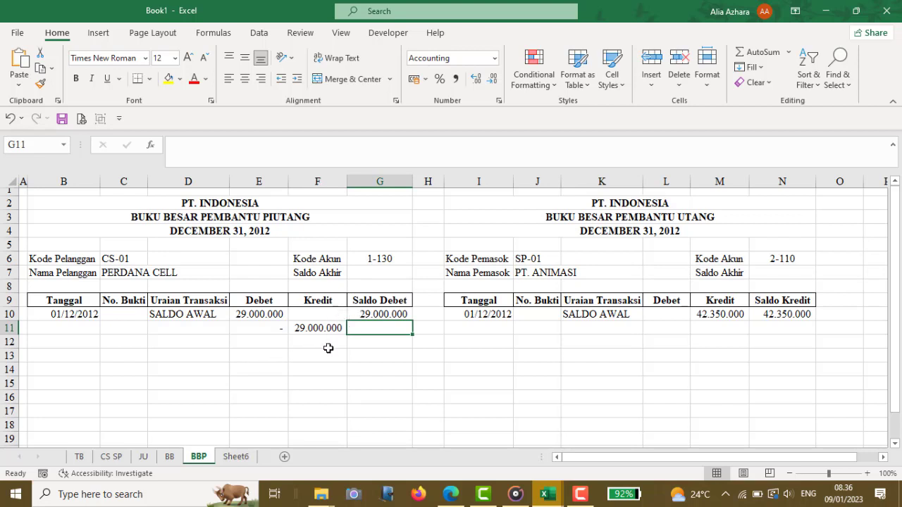
pyautogui.write('=')
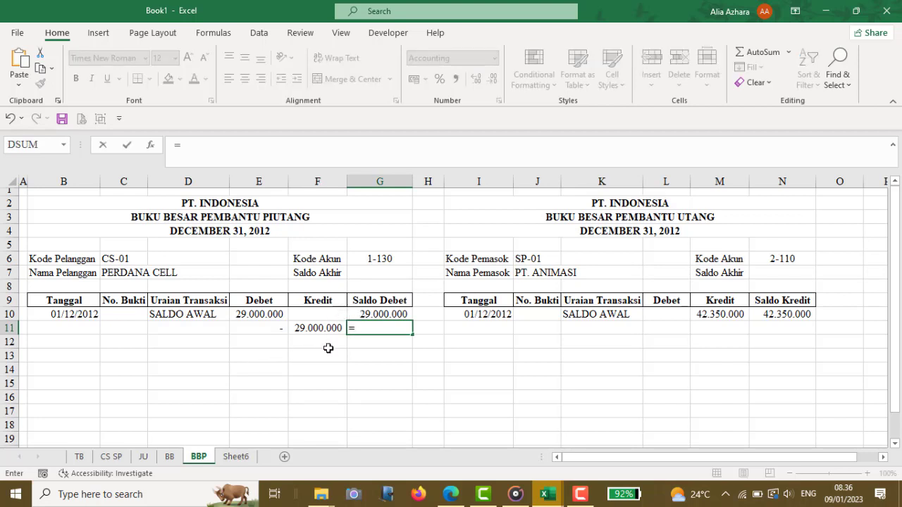
pyautogui.click(366, 313)
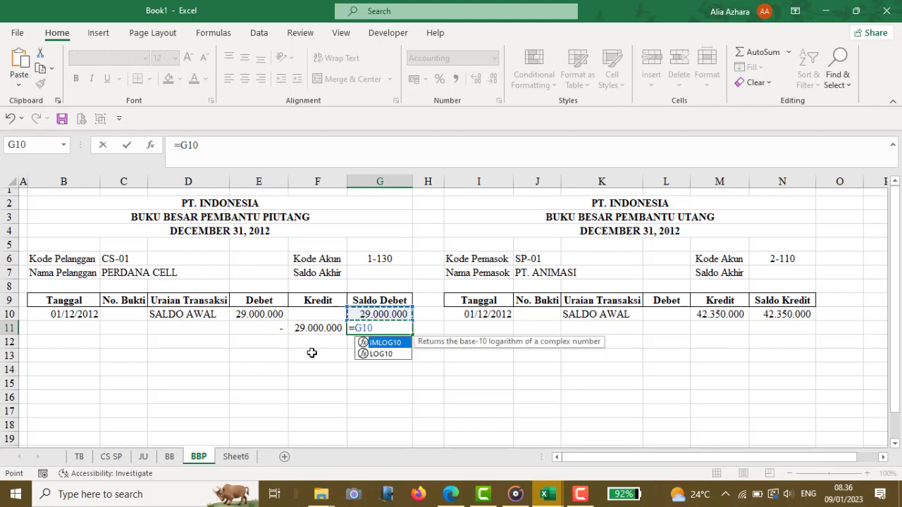
pyautogui.write('+')
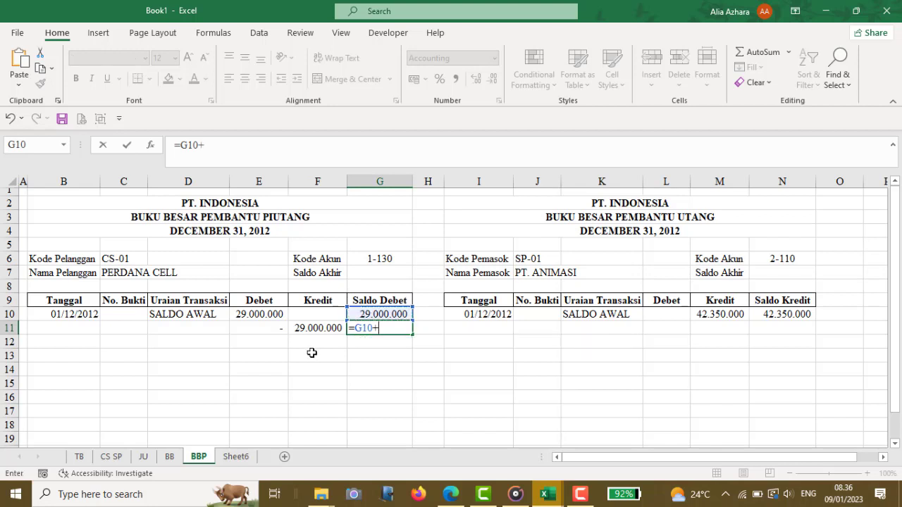
pyautogui.click(250, 326)
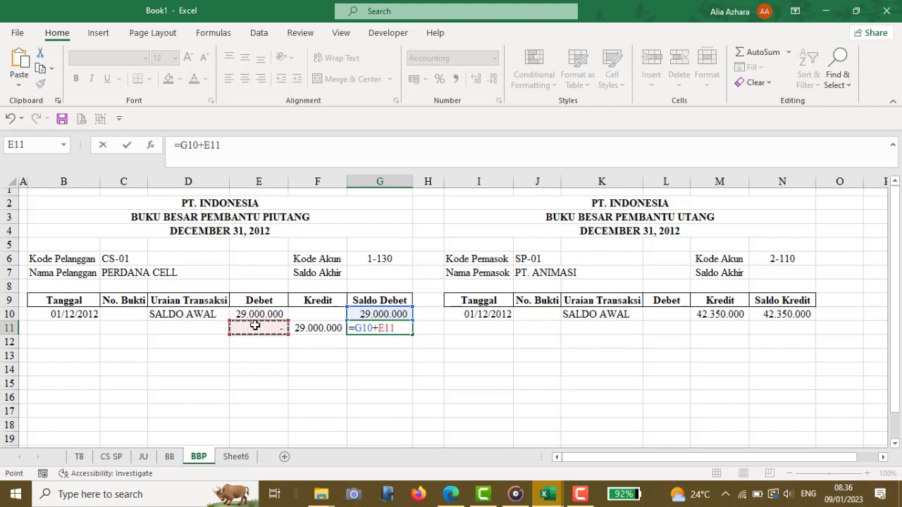
pyautogui.write('-')
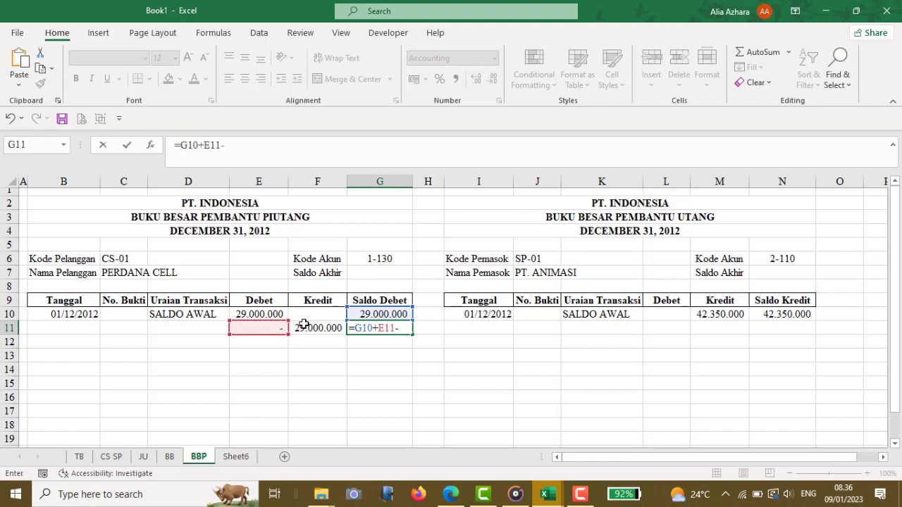
pyautogui.click(306, 327)
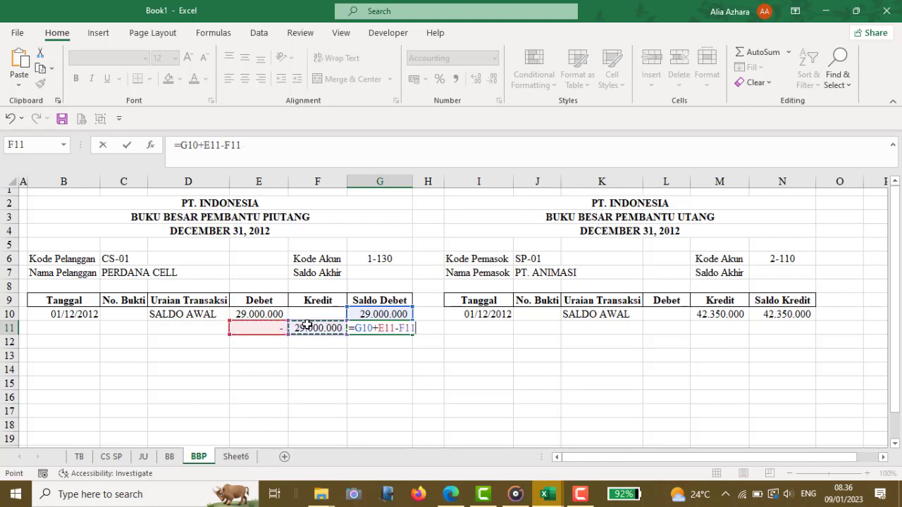
pyautogui.press('Return')
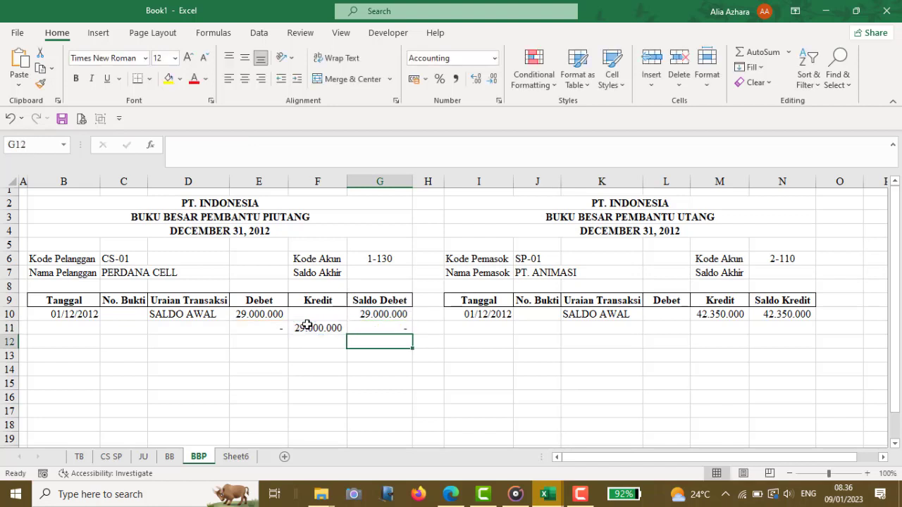
# Step: Enter =IF(E11-F11<>0;JU!E8;"") in the receivables ledger's Uraian Transaksi cell D11 and widen column D
pyautogui.click(83, 328)
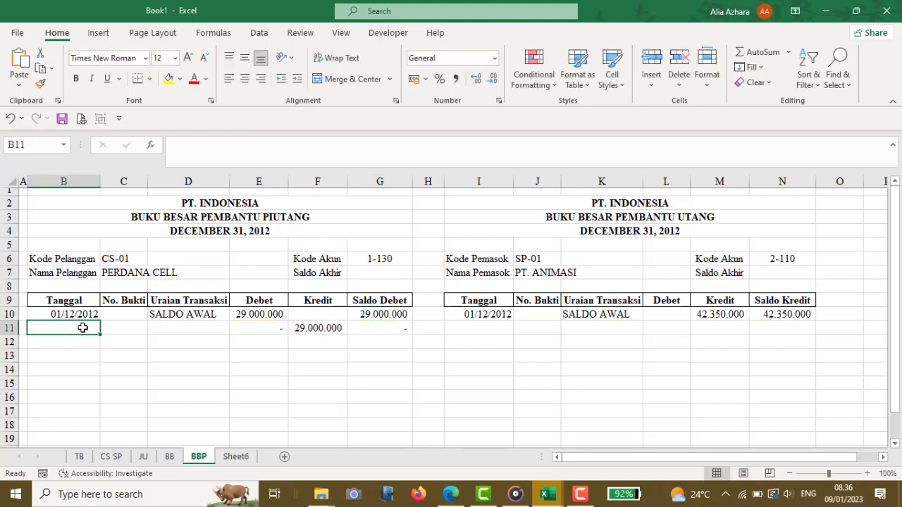
pyautogui.click(158, 328)
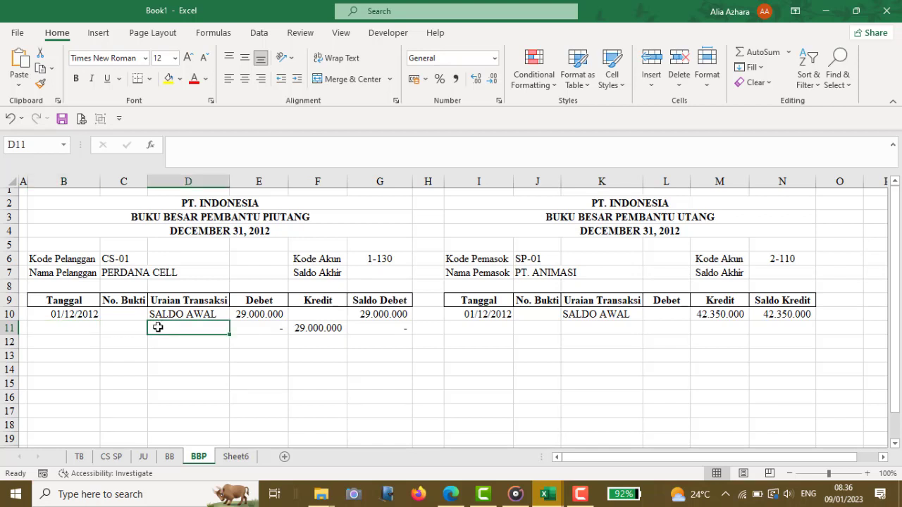
pyautogui.click(168, 458)
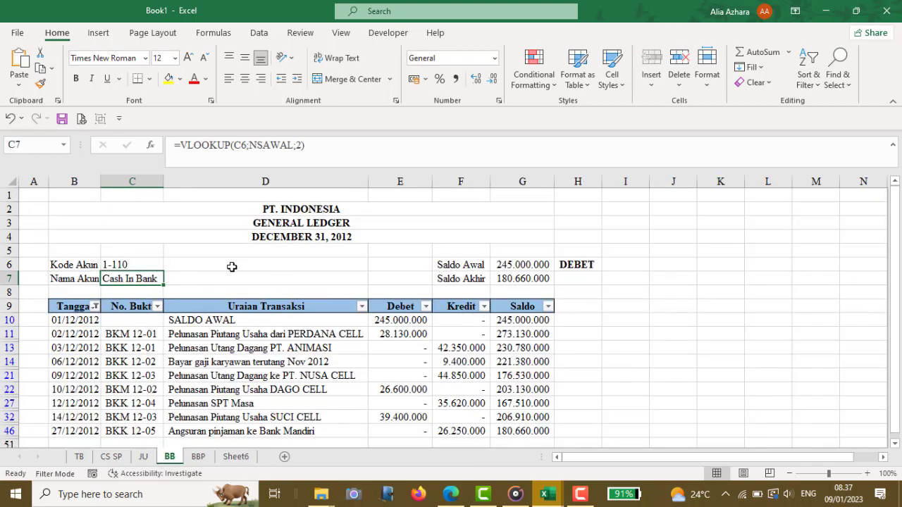
pyautogui.click(198, 457)
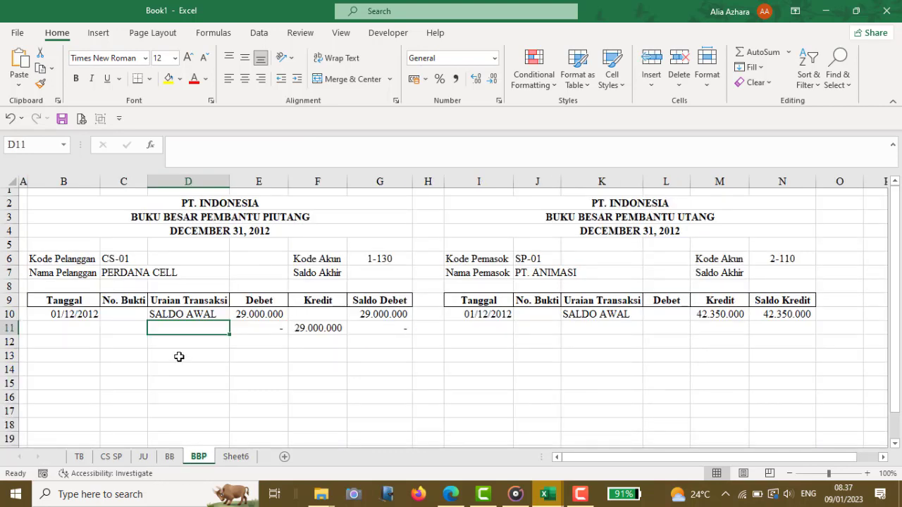
pyautogui.write('=IF(')
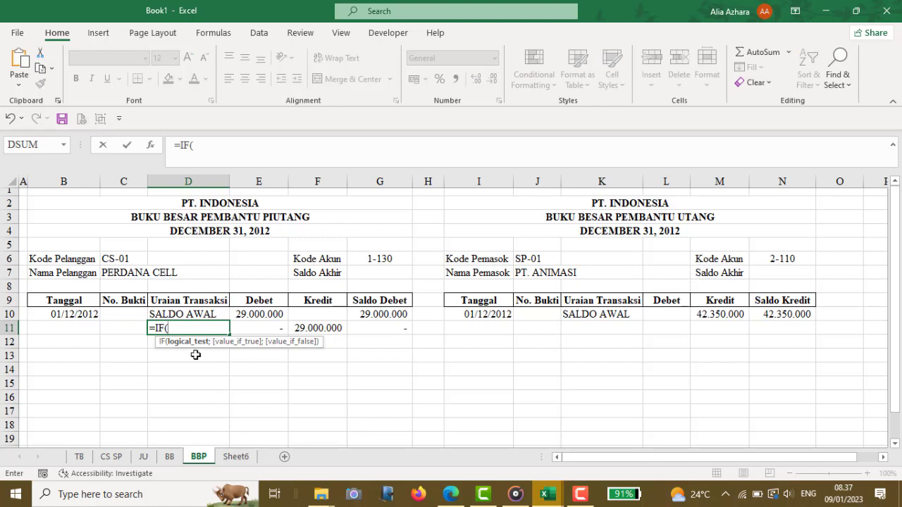
pyautogui.click(252, 326)
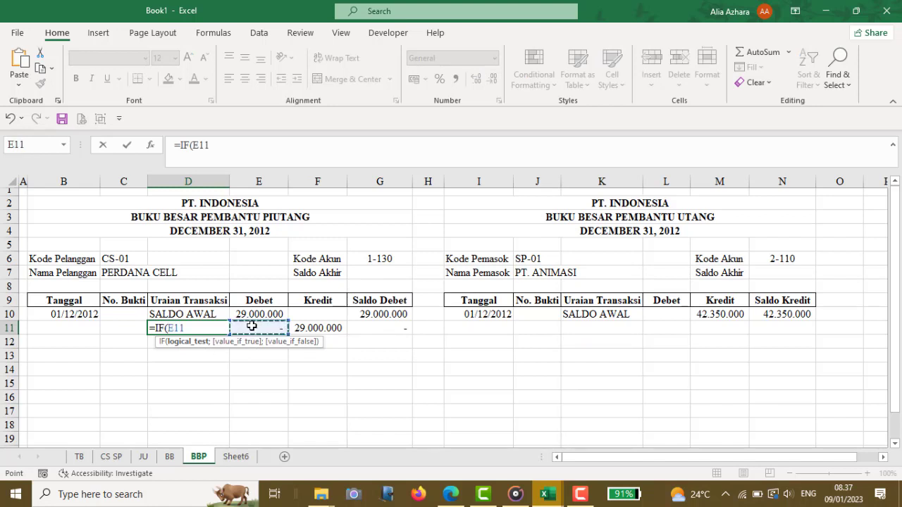
pyautogui.write('-')
pyautogui.click(321, 328)
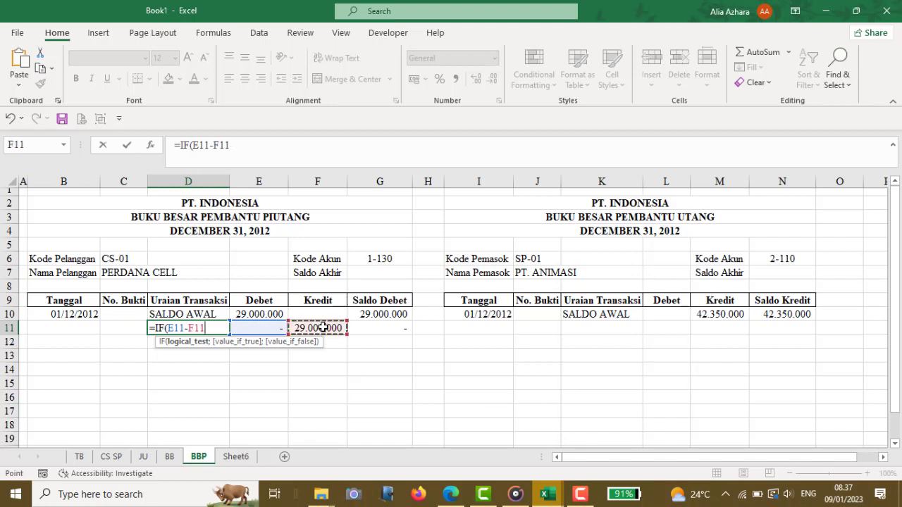
pyautogui.write('<>0;JU!E8')
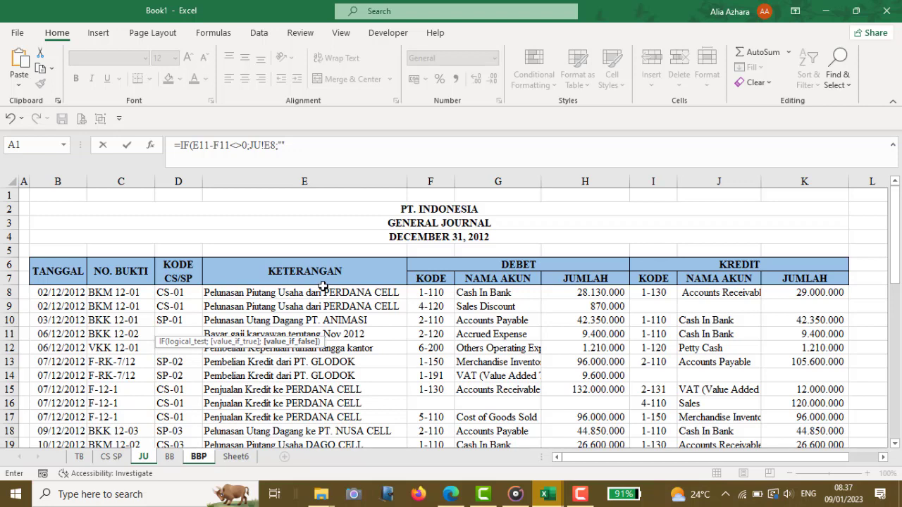
pyautogui.write(')')
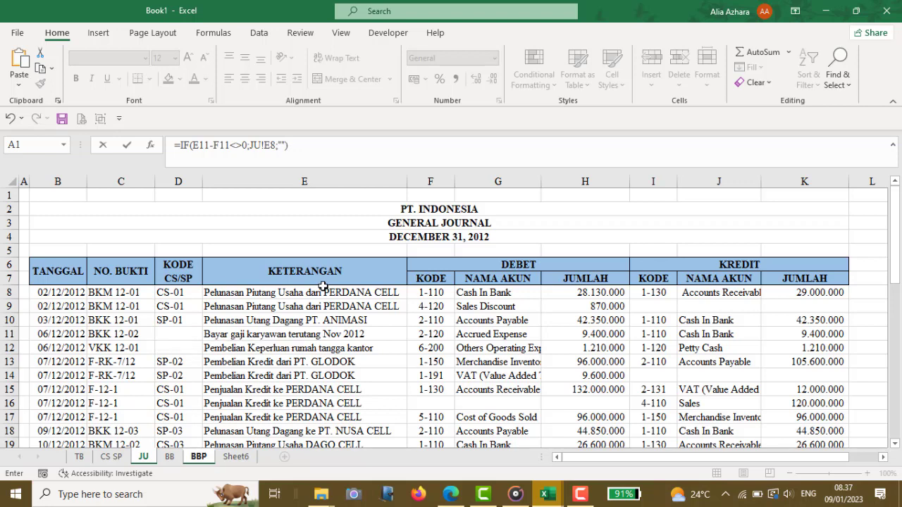
pyautogui.press('Return')
pyautogui.moveTo(229, 181); pyautogui.dragTo(292, 181)
# Step: Enter =IF(D11="";"";JU!C8) in the receivables ledger's No. Bukti cell C11
pyautogui.click(123, 329)
pyautogui.write('=')
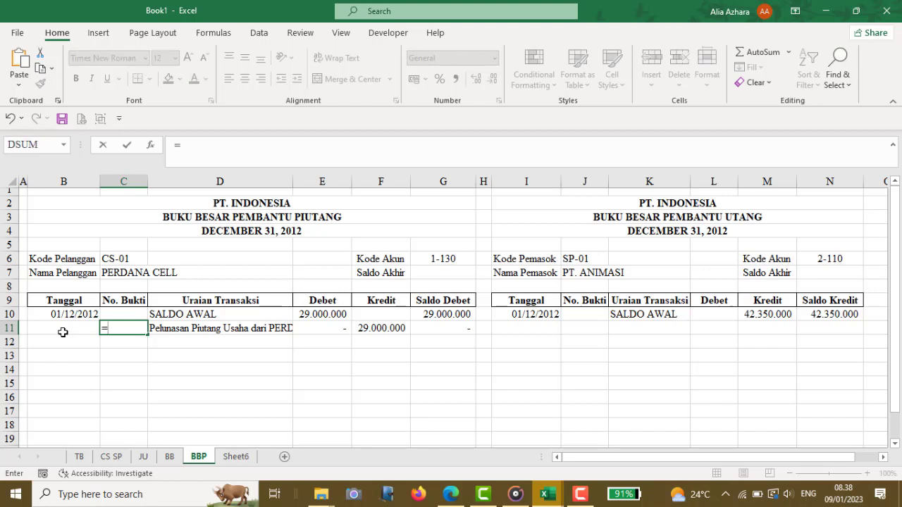
pyautogui.write('IF(')
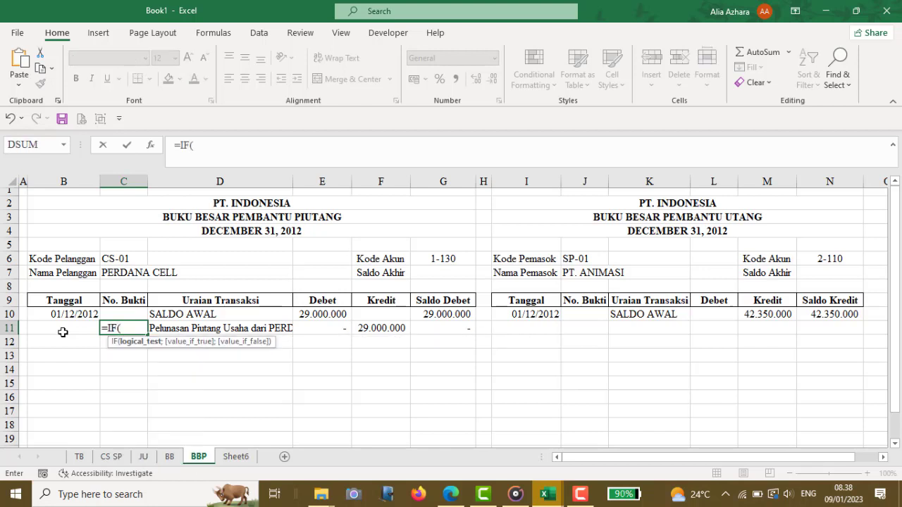
pyautogui.click(163, 331)
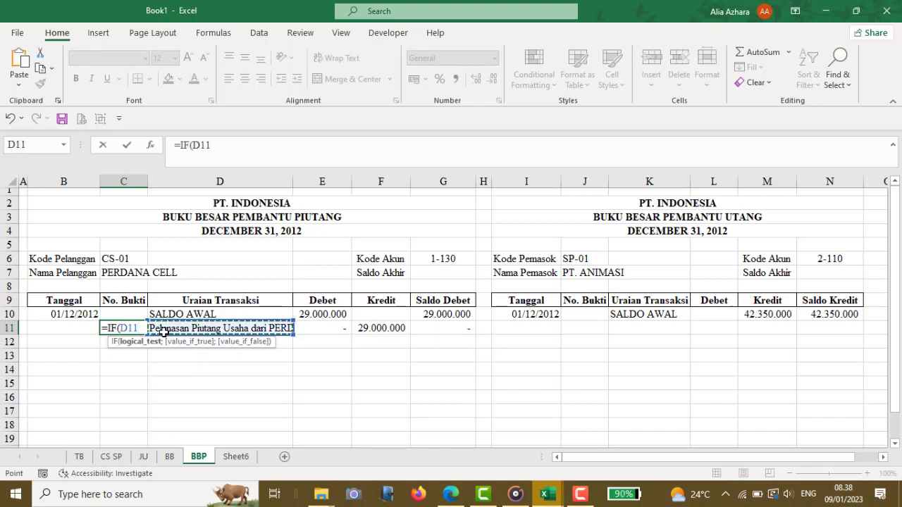
pyautogui.write('=')
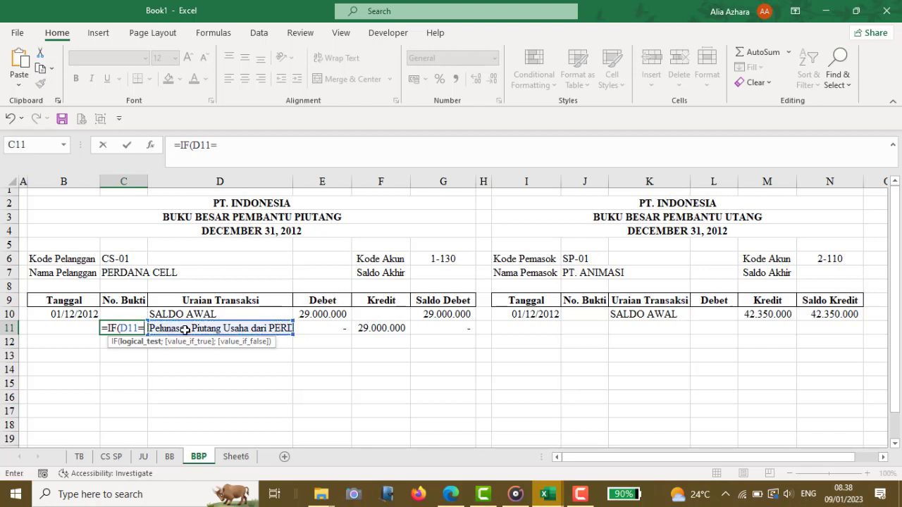
pyautogui.write('"";')
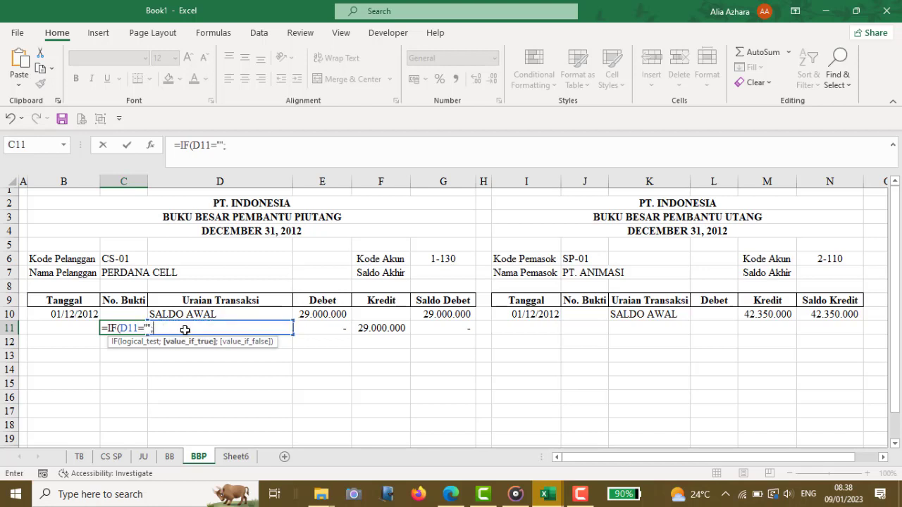
pyautogui.write(';')
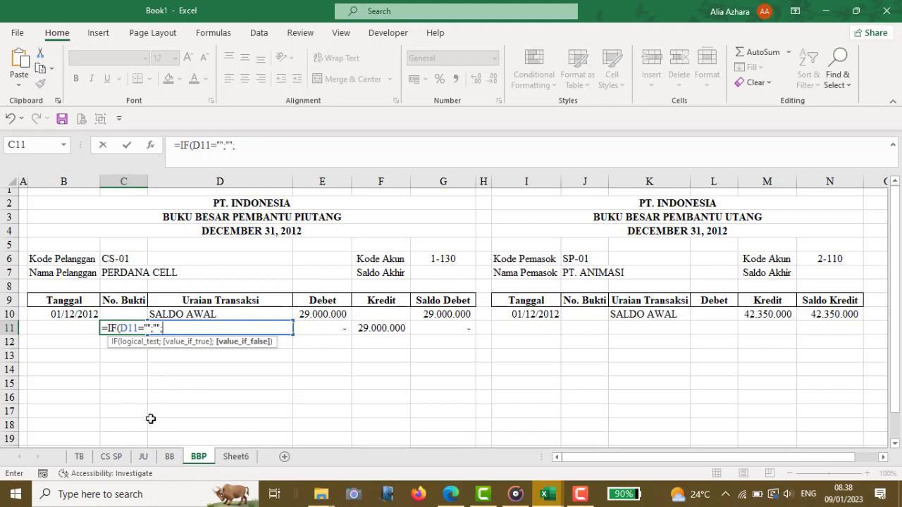
pyautogui.click(141, 458)
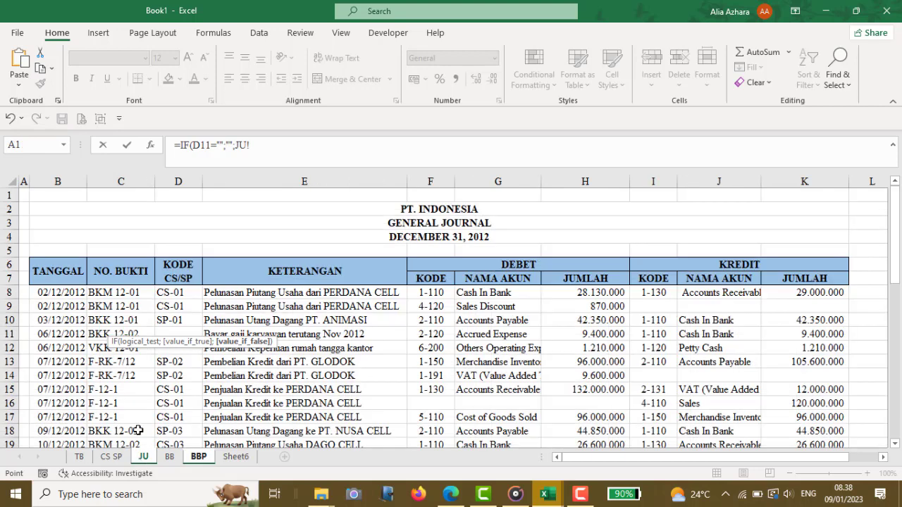
pyautogui.click(113, 293)
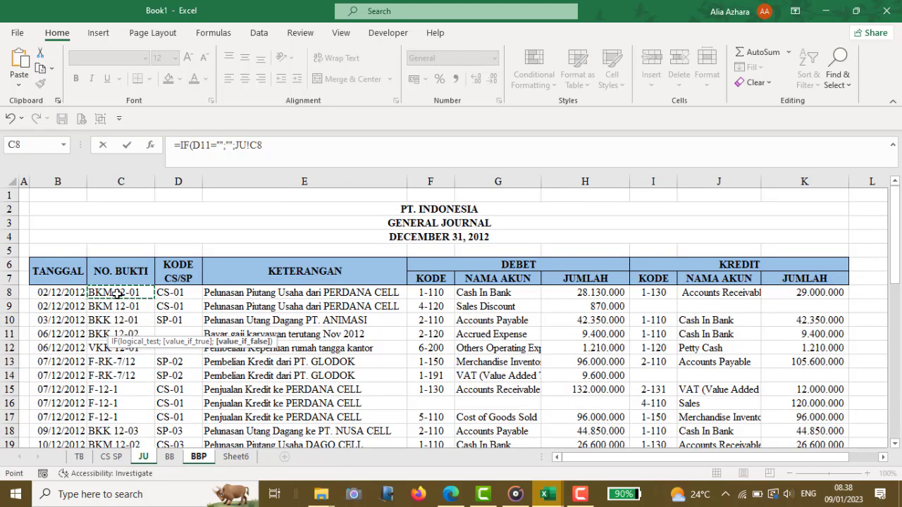
pyautogui.press('Return')
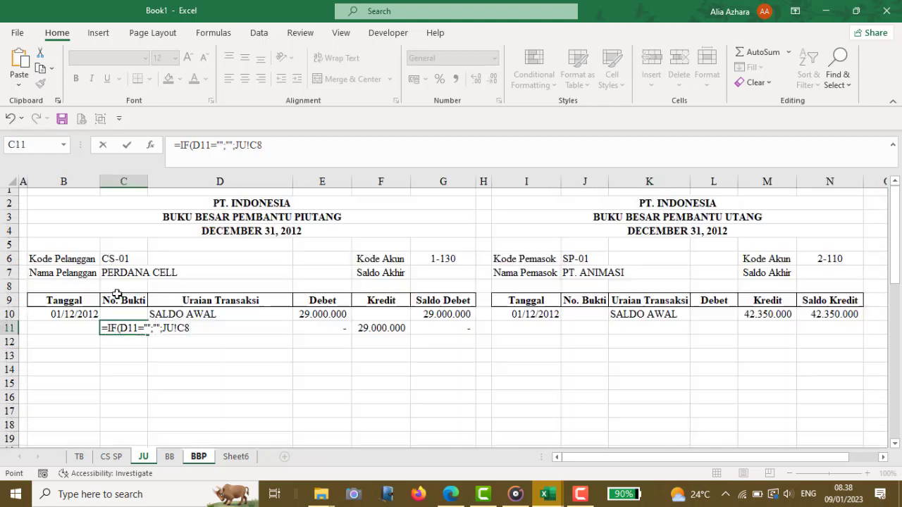
# Step: Enter =IF(D11="";"";JU!B8) in the receivables ledger's Tanggal cell B11
pyautogui.click(80, 324)
pyautogui.write('=IF(')
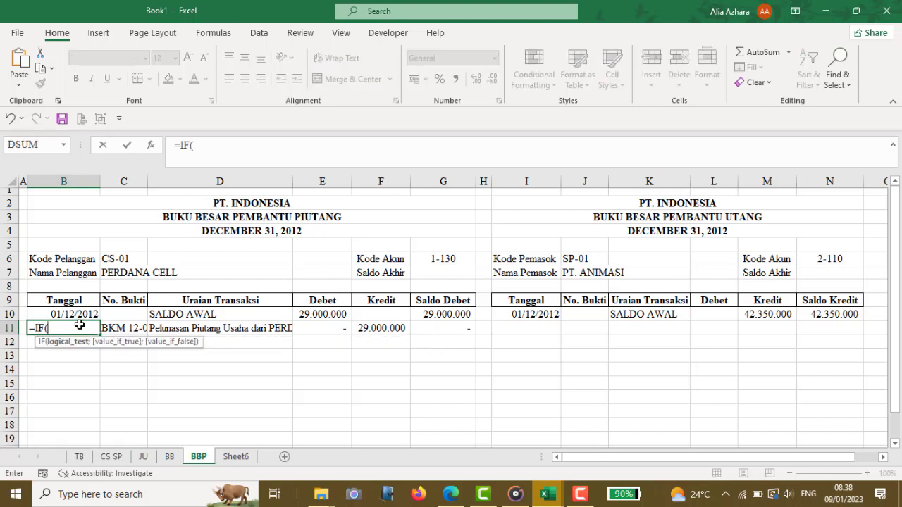
pyautogui.click(209, 326)
pyautogui.write('=')
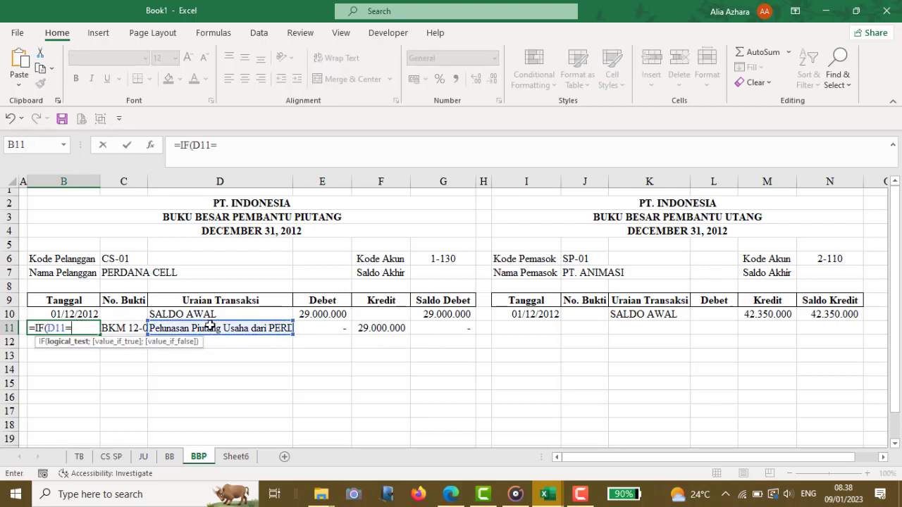
pyautogui.write('"";')
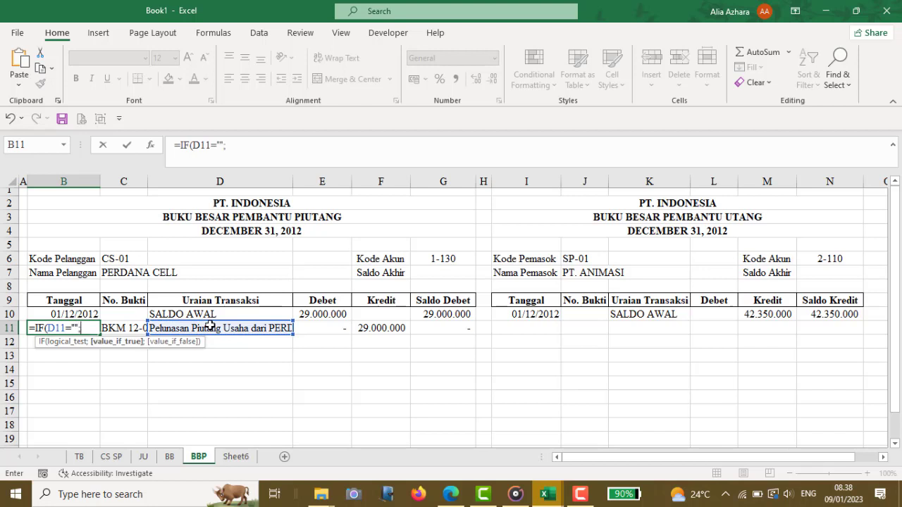
pyautogui.write('"";')
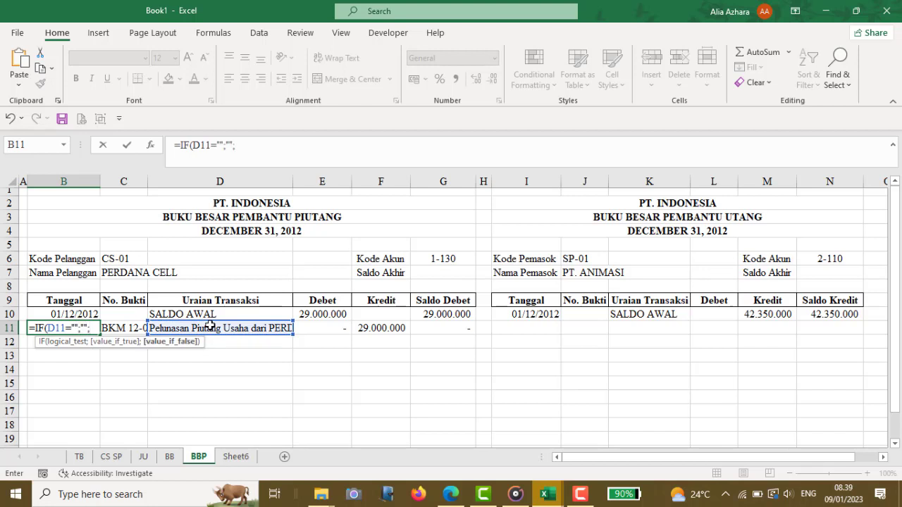
pyautogui.click(141, 458)
pyautogui.click(63, 292)
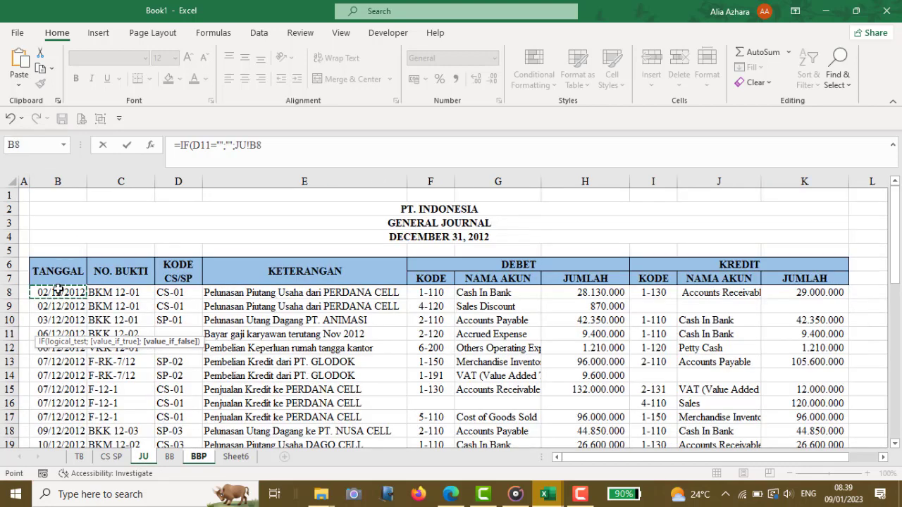
pyautogui.press('Return')
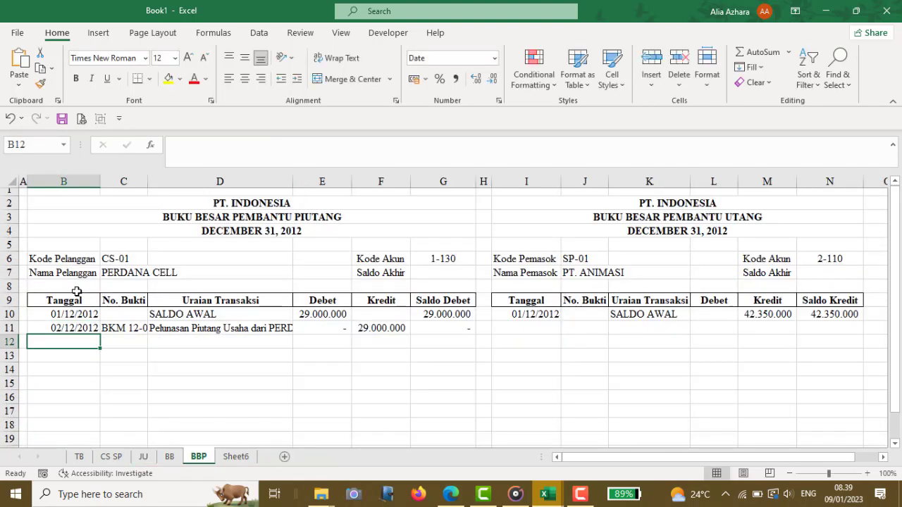
# Step: Fill the receivables ledger formulas in B11:G11 down through row 45
pyautogui.click(90, 327)
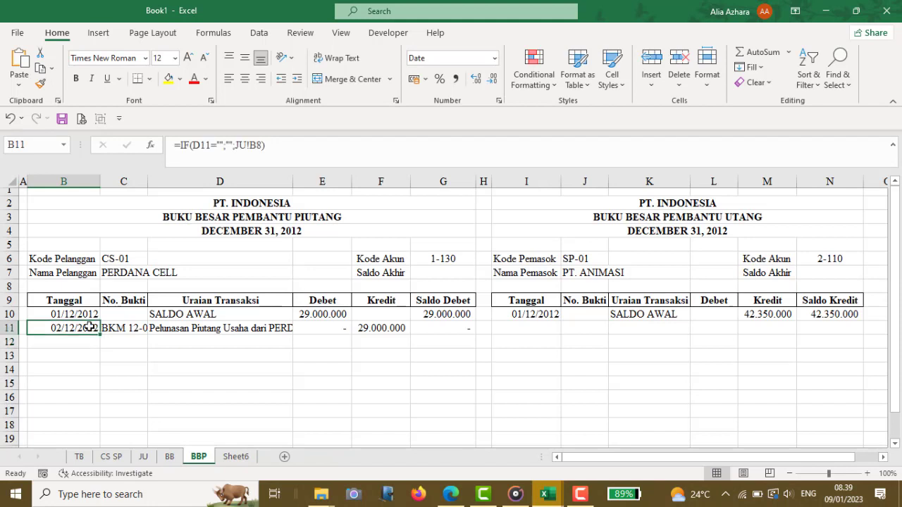
pyautogui.keyDown('shift'); pyautogui.click(425, 329); pyautogui.keyUp('shift')
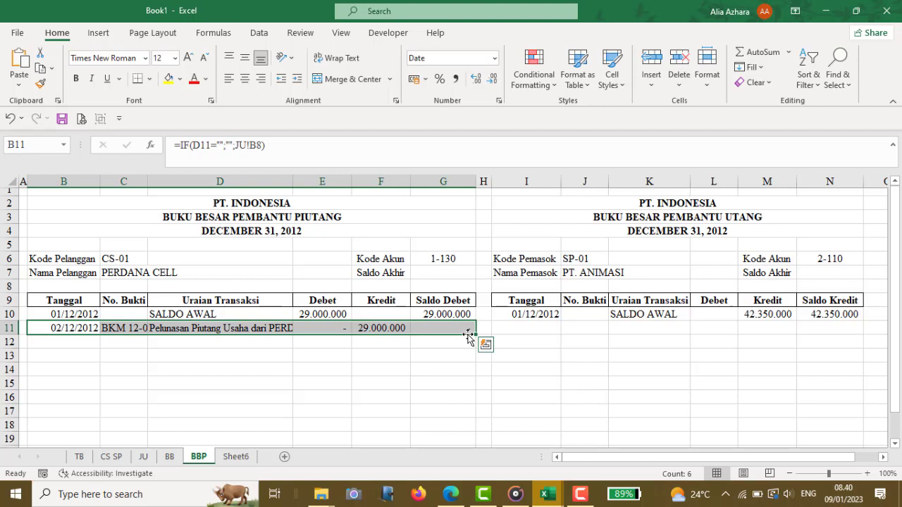
pyautogui.moveTo(476, 335); pyautogui.dragTo(470, 235)
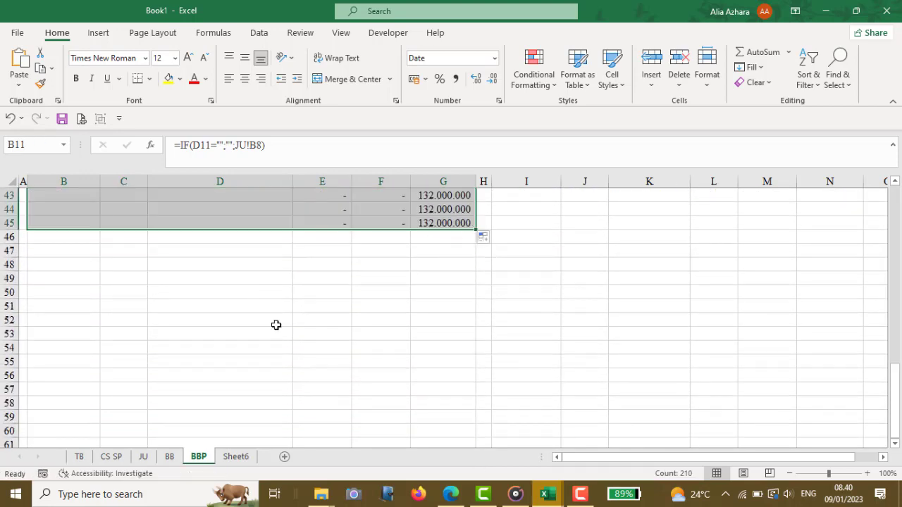
pyautogui.scroll(12, 276, 325)
pyautogui.click(403, 280)
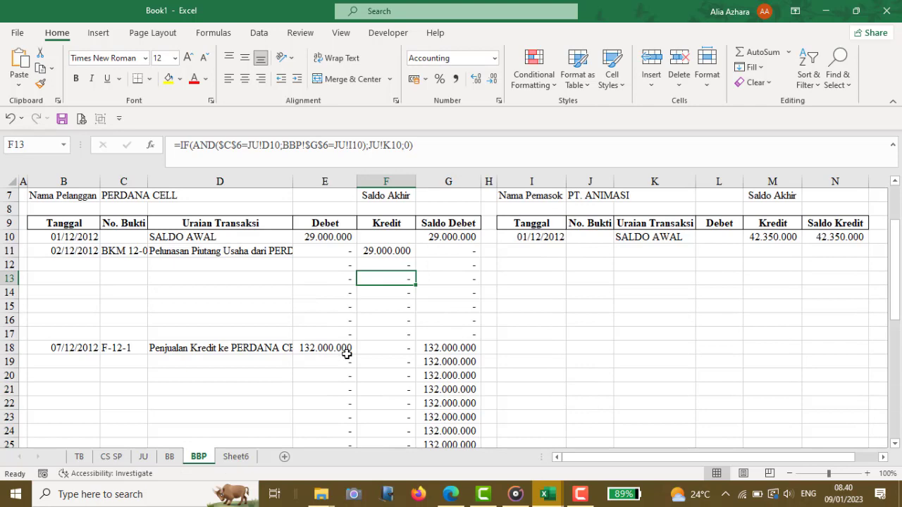
# Step: Link the receivables ledger's Saldo Akhir cell G7 to the last running balance with =G45
pyautogui.scroll(2, 347, 353)
pyautogui.click(448, 273)
pyautogui.write('=')
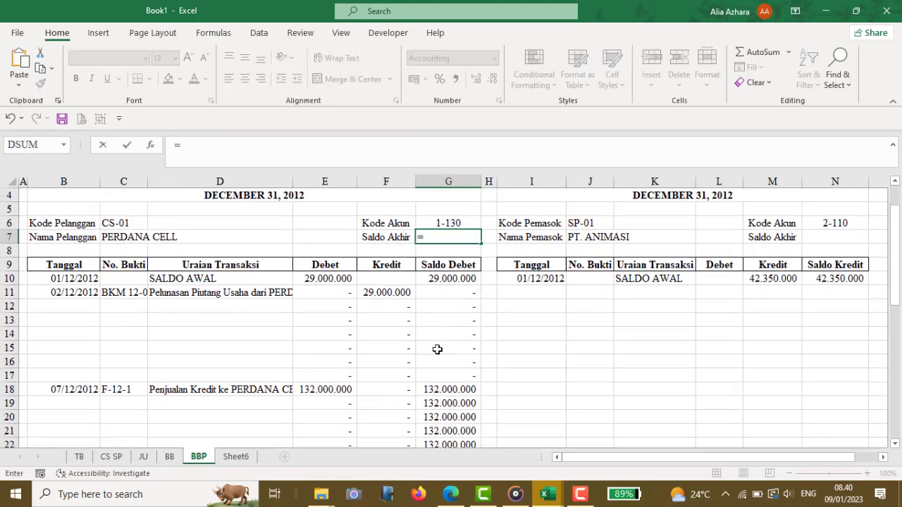
pyautogui.scroll(1, 438, 350)
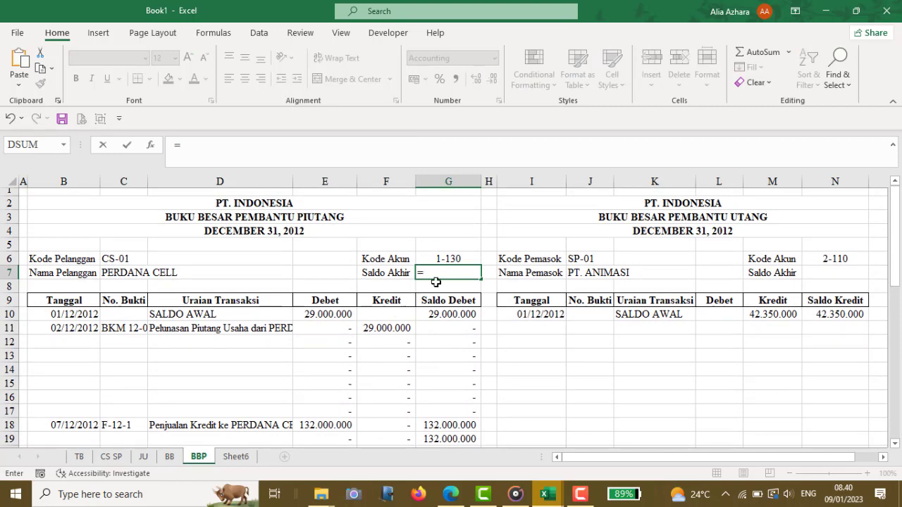
pyautogui.scroll(-4, 402, 330)
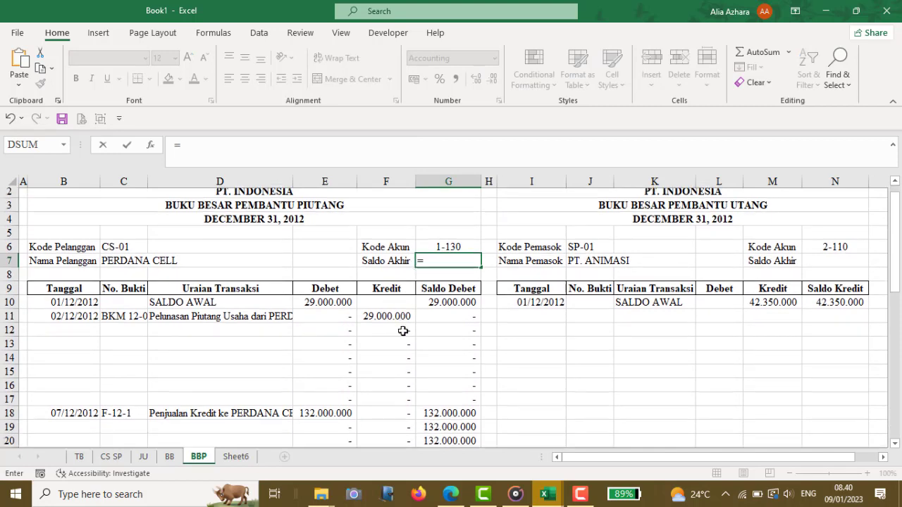
pyautogui.scroll(-6, 402, 329)
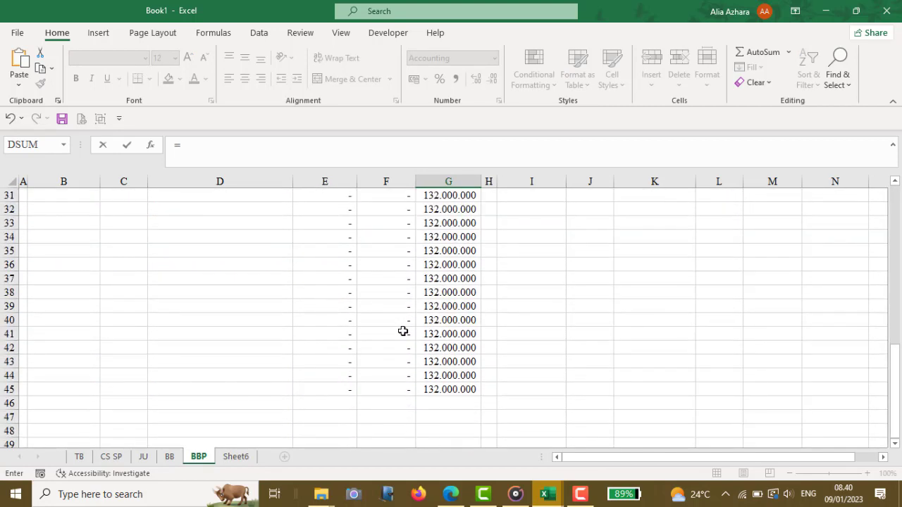
pyautogui.click(431, 388)
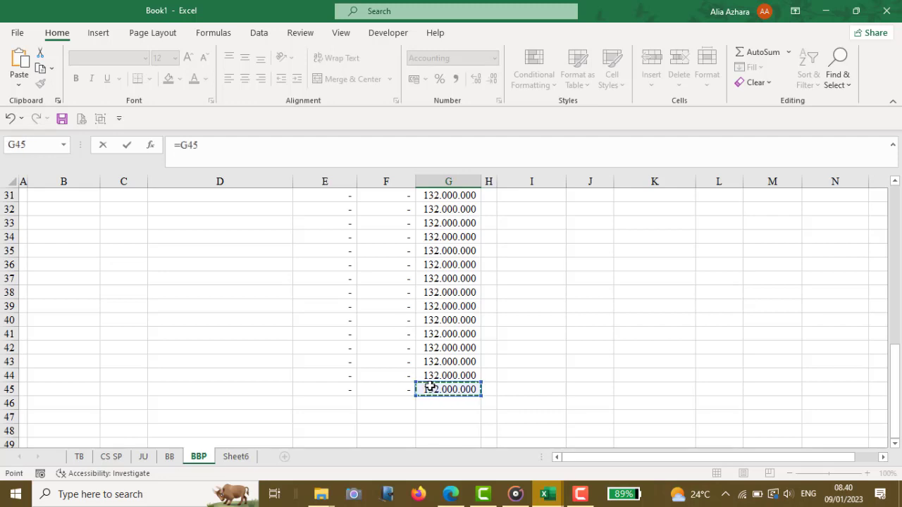
pyautogui.press('Return')
pyautogui.scroll(3, 430, 386)
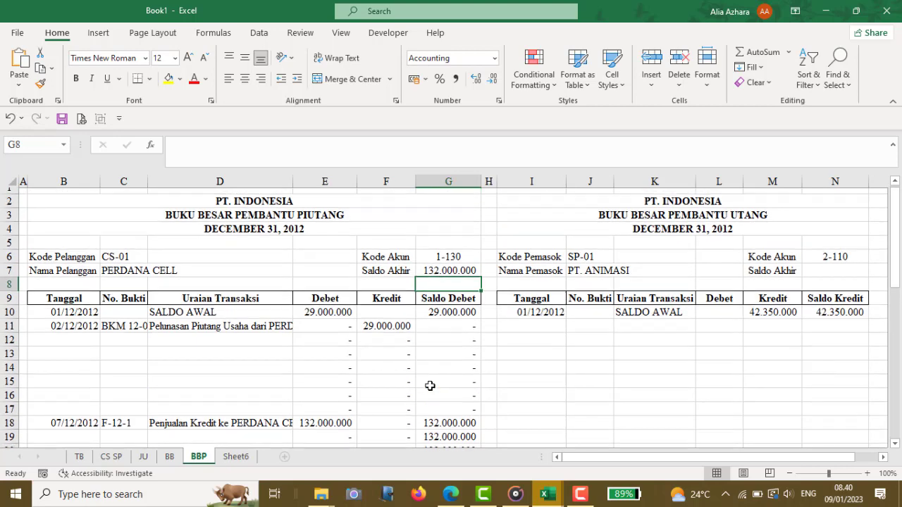
# Step: Test the receivables ledger with customer codes CS-02 and CS-03 in C6, and set it back to CS-01
pyautogui.click(104, 255)
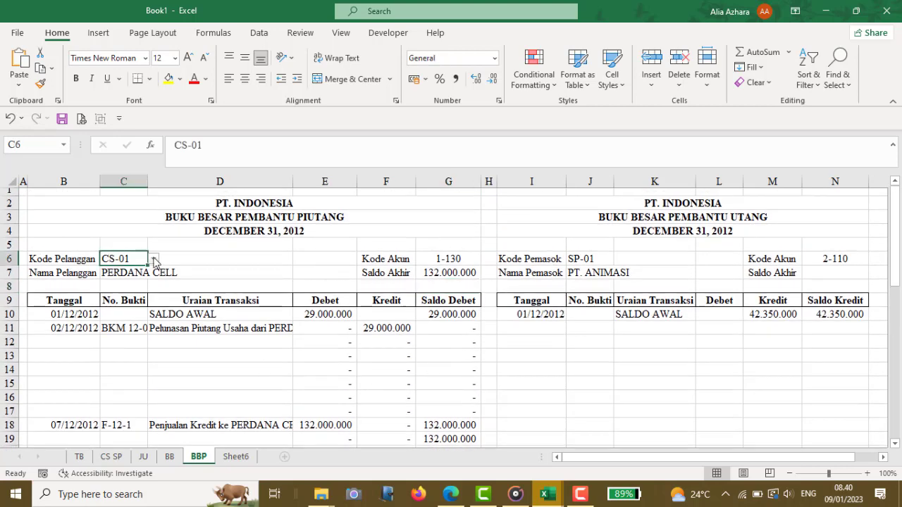
pyautogui.click(153, 259)
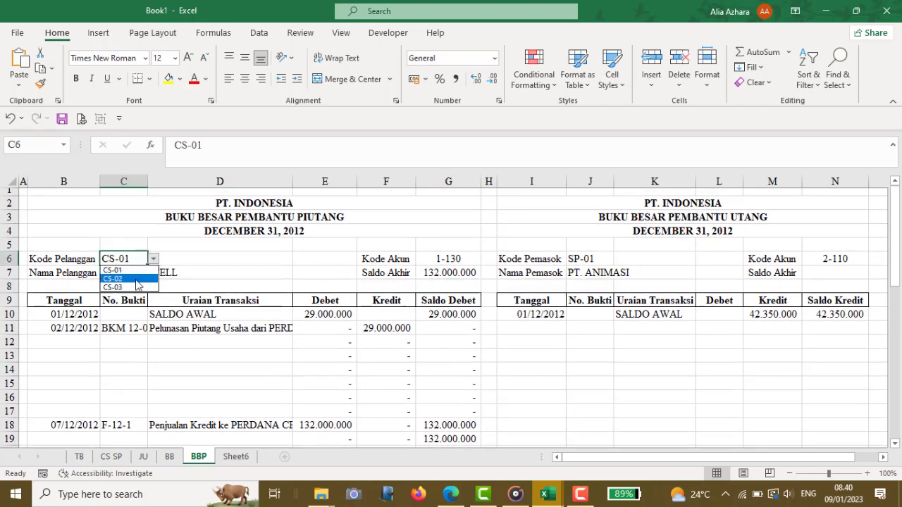
pyautogui.click(137, 279)
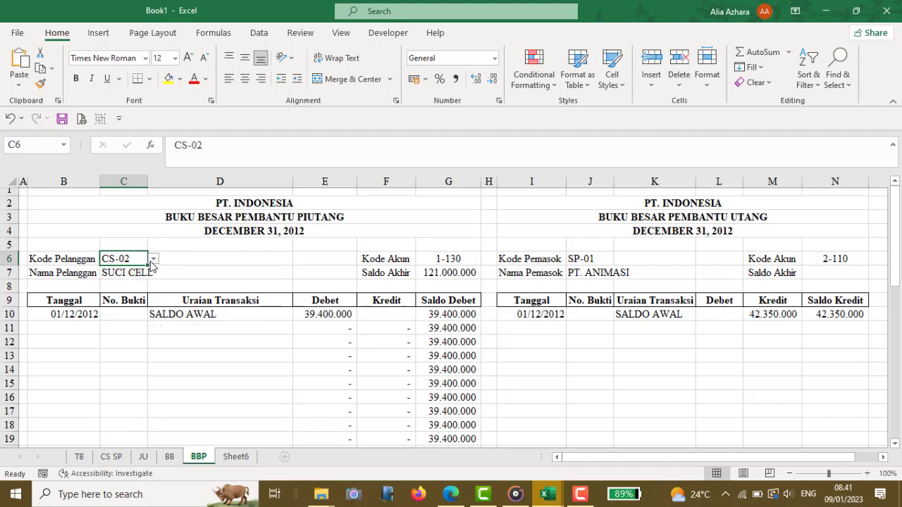
pyautogui.click(153, 259)
pyautogui.click(134, 289)
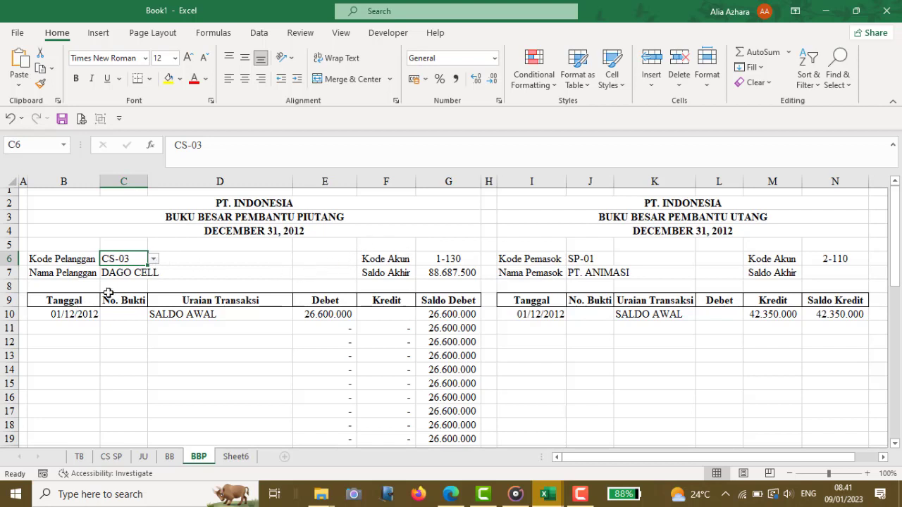
pyautogui.click(152, 260)
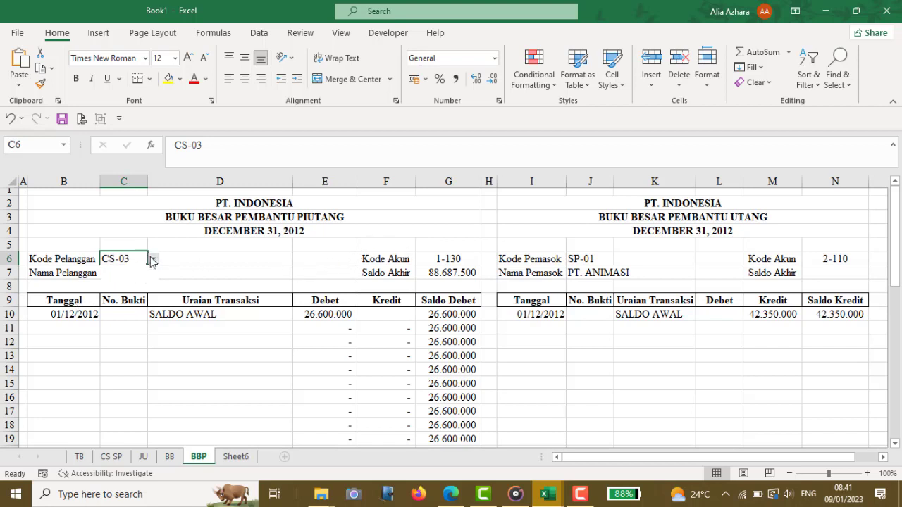
pyautogui.click(138, 279)
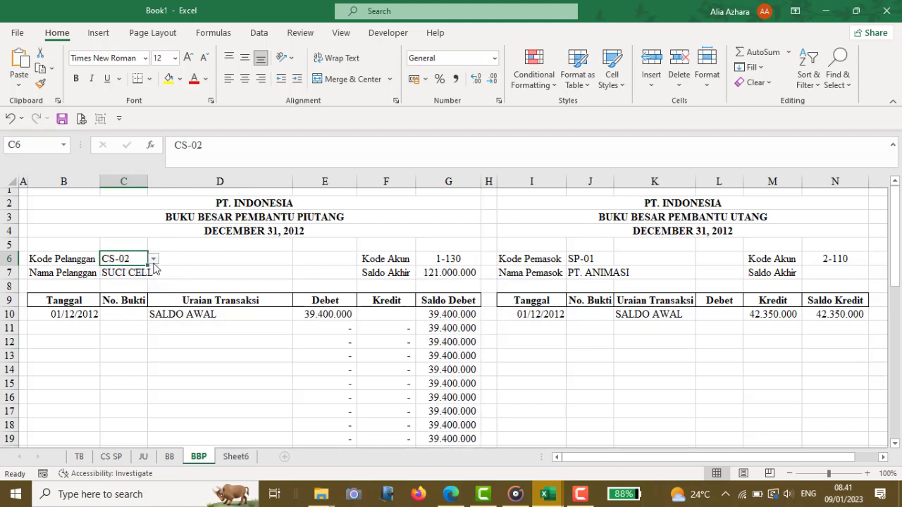
pyautogui.click(153, 259)
pyautogui.click(134, 269)
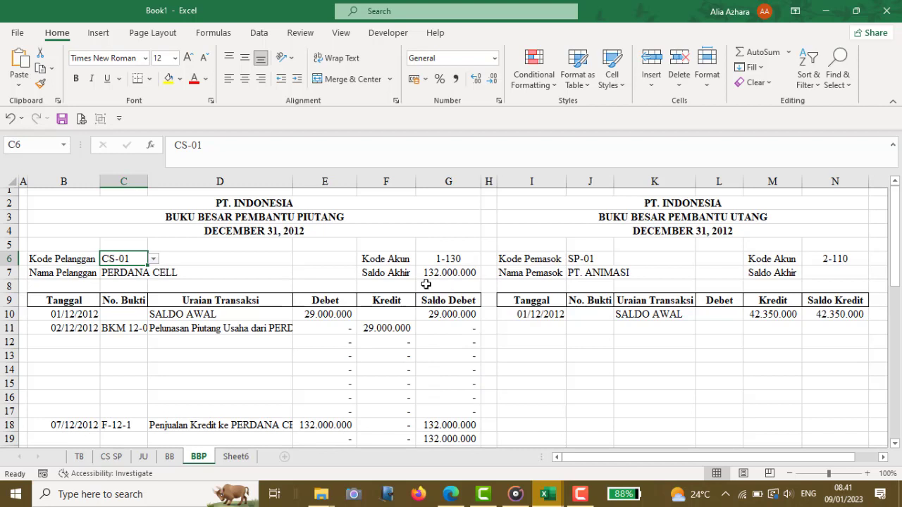
# Step: Enter =IF(AND($J$6=JU!D8;BBP!$N$6=JU!F8);JU!H8;0) in the payables ledger's Debet cell L11
pyautogui.press('capslock')
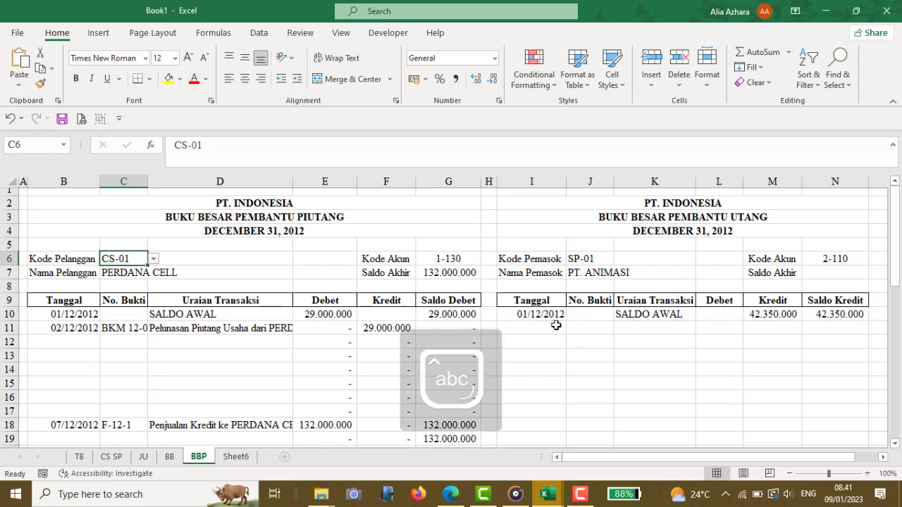
pyautogui.click(655, 325)
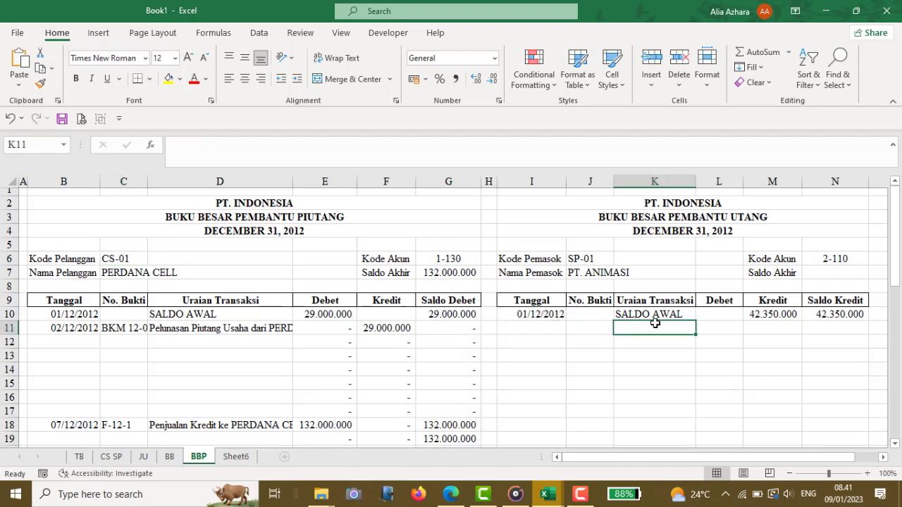
pyautogui.hscroll(1, 655, 324)
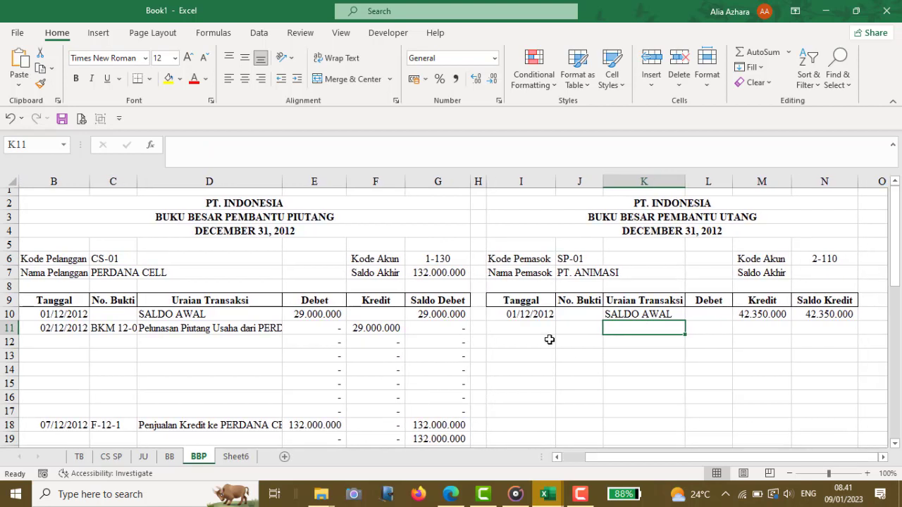
pyautogui.click(703, 329)
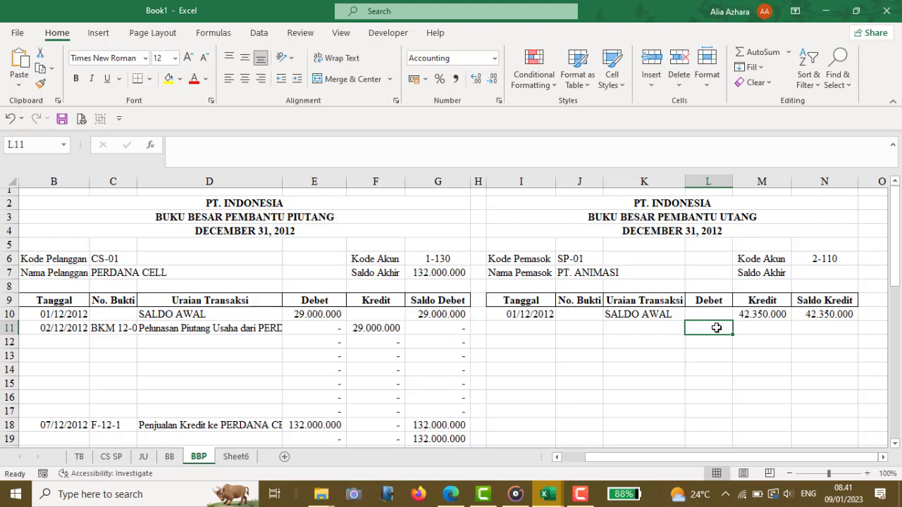
pyautogui.write('=if')
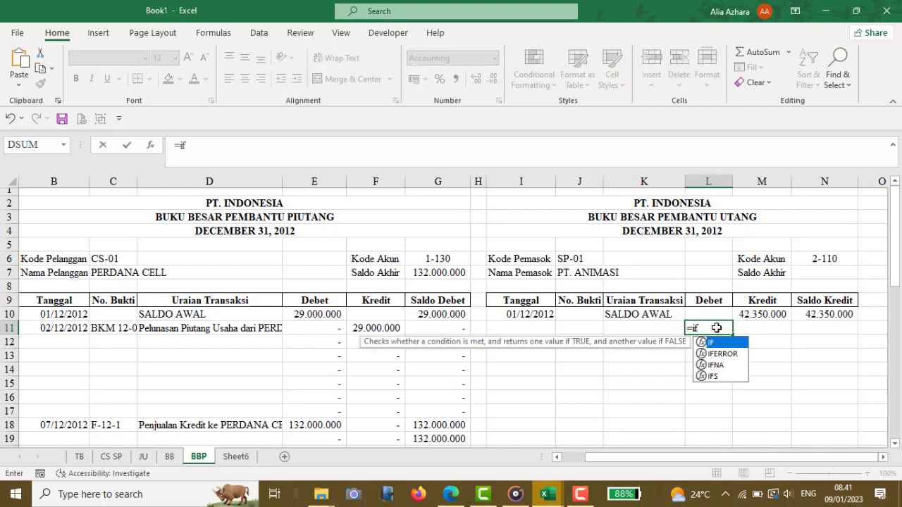
pyautogui.write('(and(')
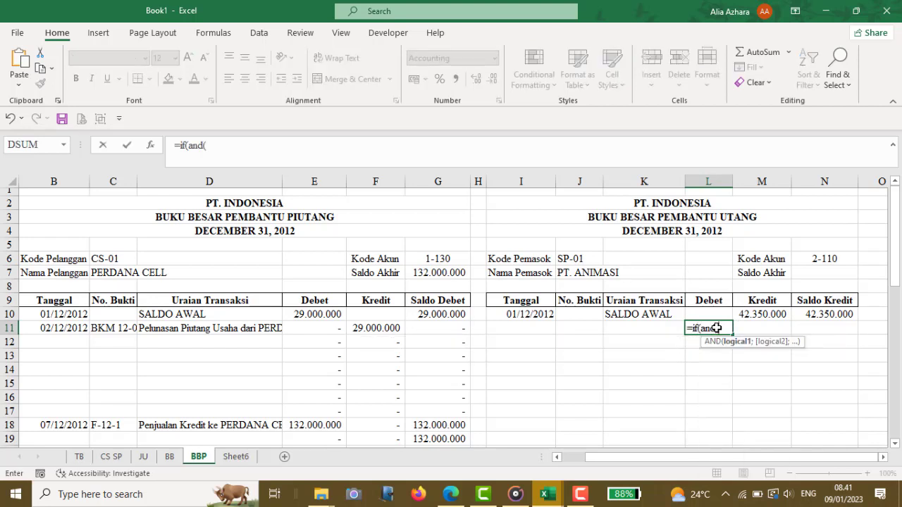
pyautogui.click(564, 259)
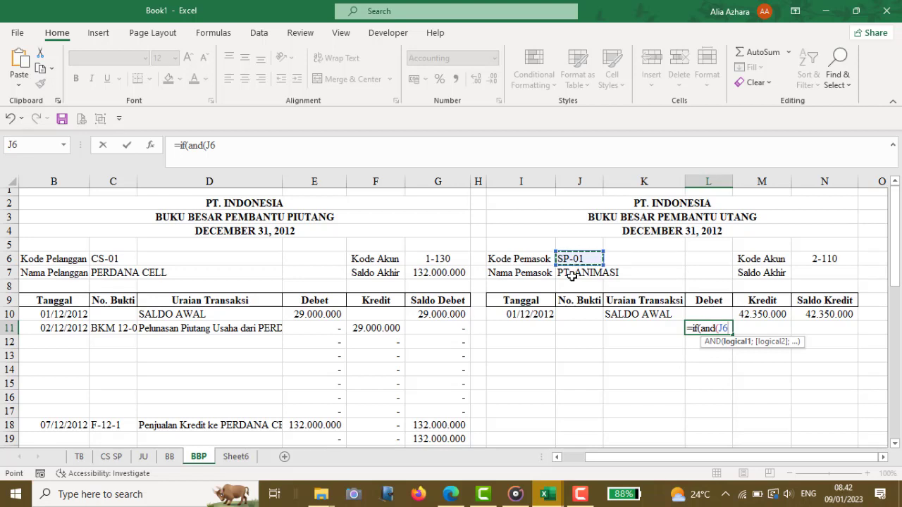
pyautogui.press('F4')
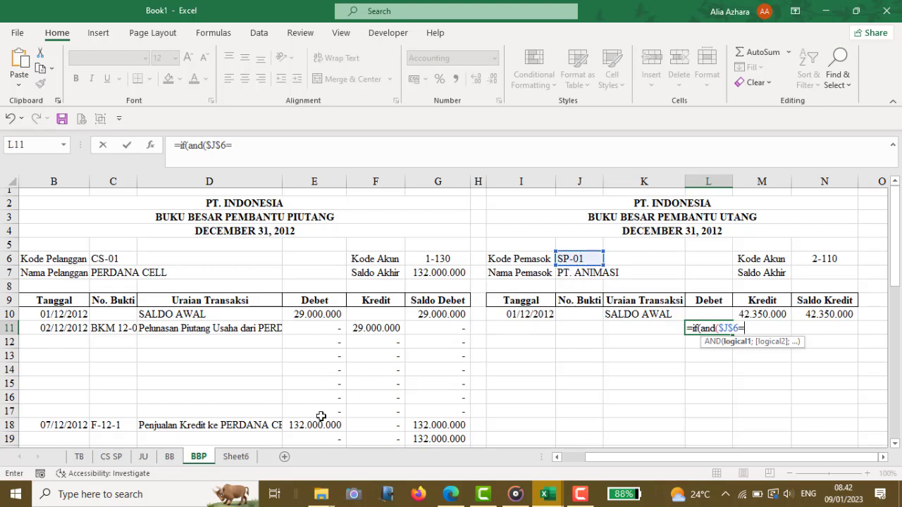
pyautogui.click(144, 461)
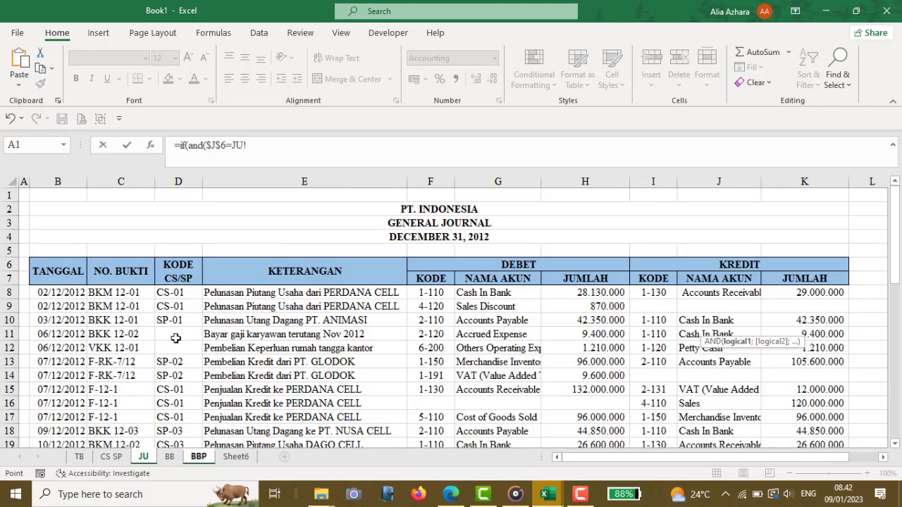
pyautogui.click(170, 290)
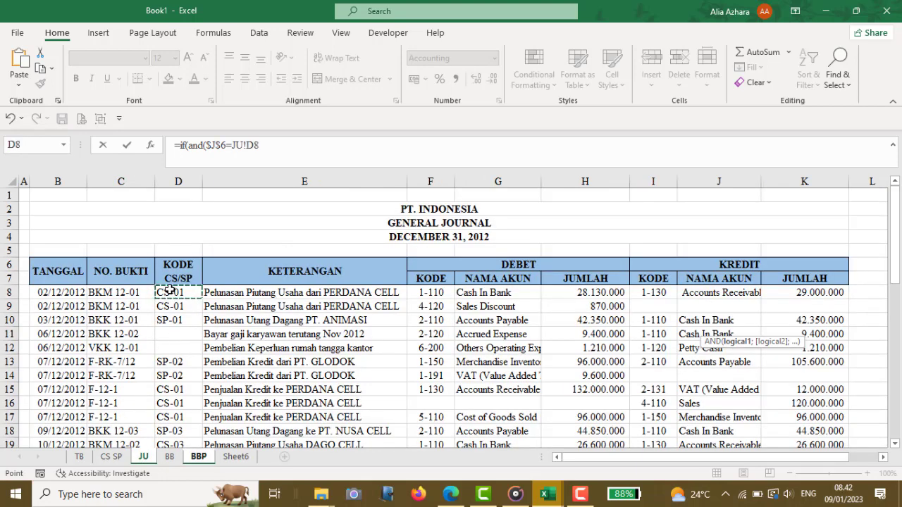
pyautogui.write(';')
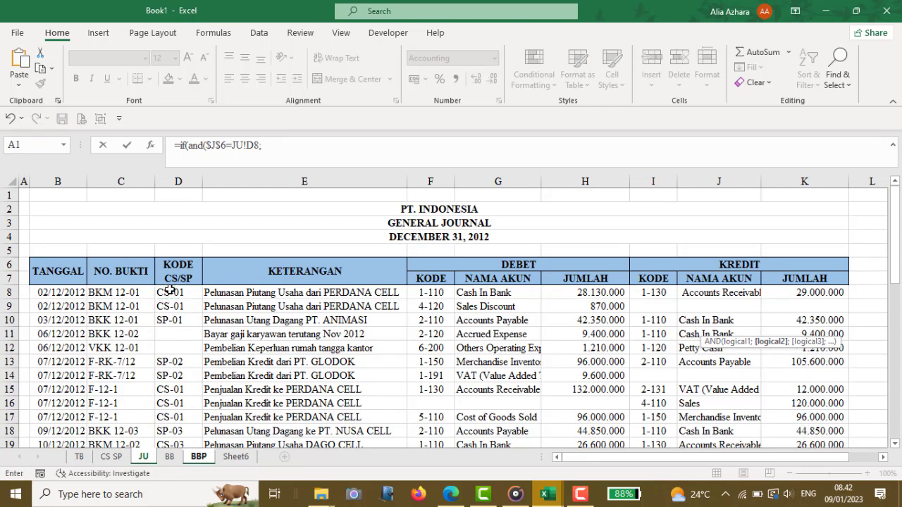
pyautogui.click(196, 458)
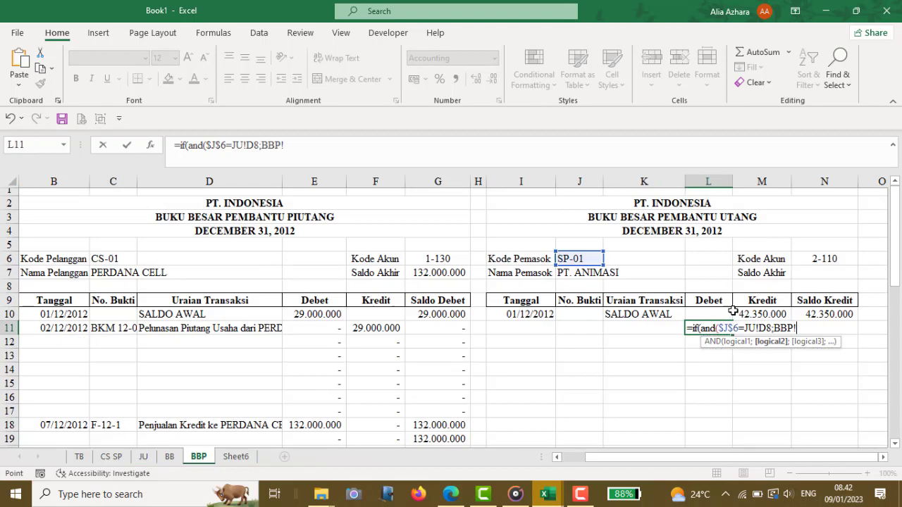
pyautogui.click(814, 261)
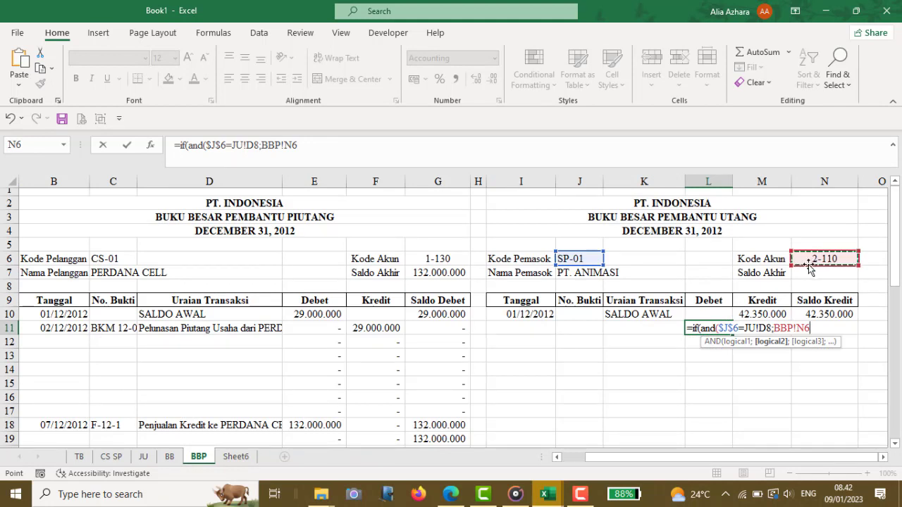
pyautogui.press('F4')
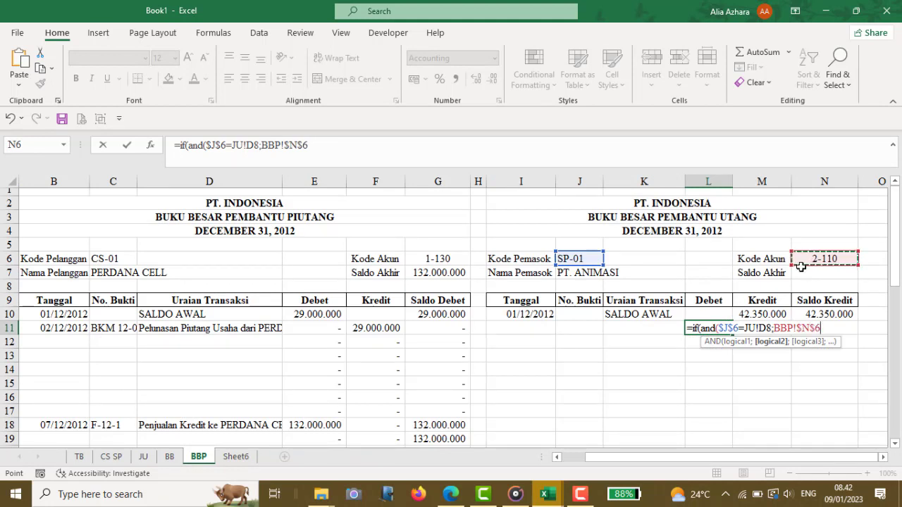
pyautogui.write('=')
pyautogui.click(145, 457)
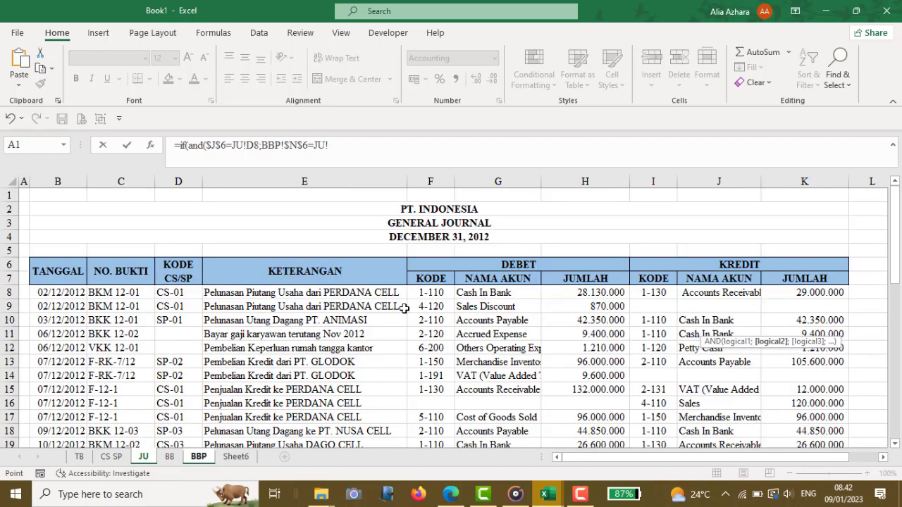
pyautogui.click(420, 293)
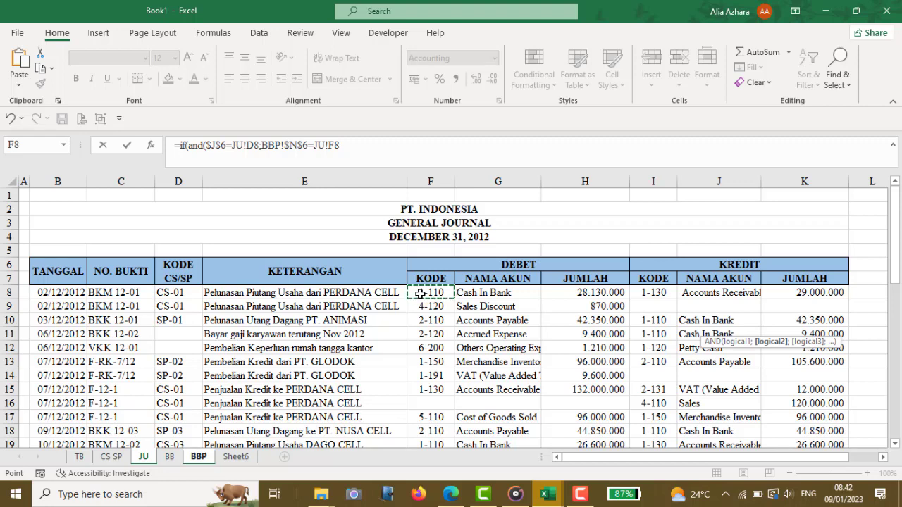
pyautogui.write(');')
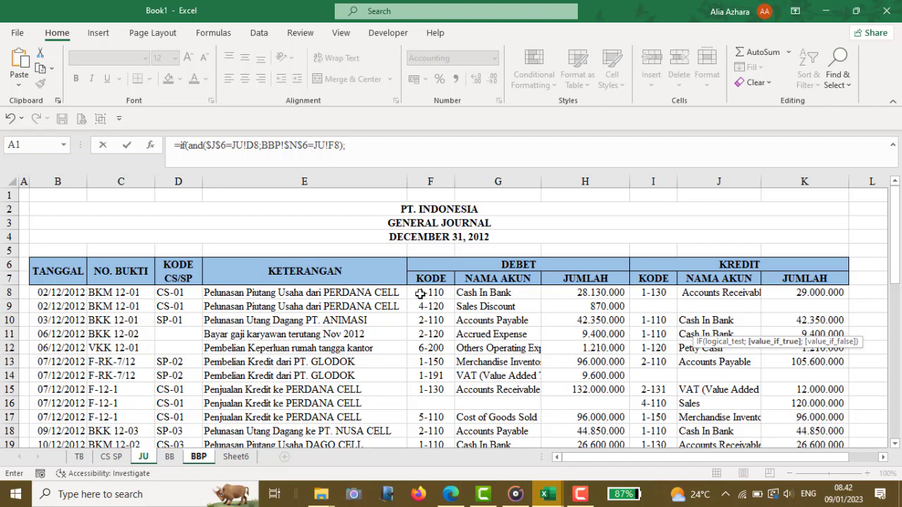
pyautogui.click(605, 291)
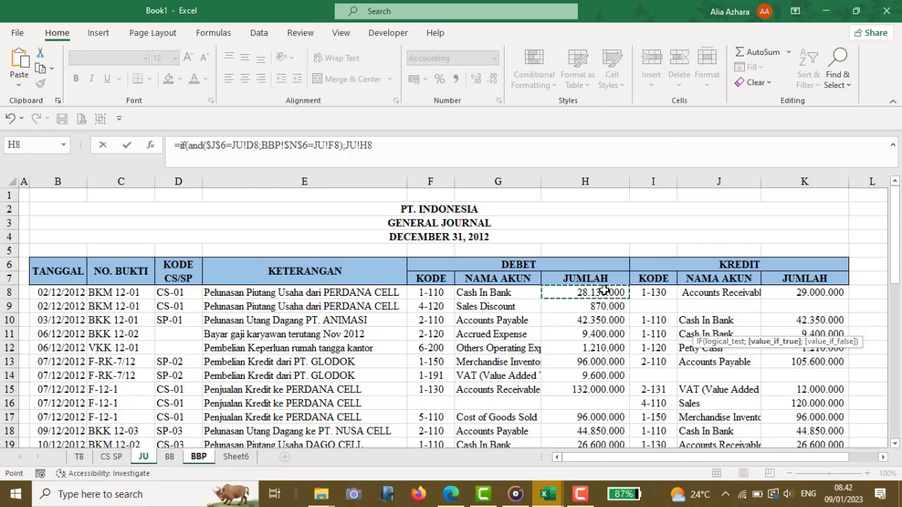
pyautogui.write(';0)')
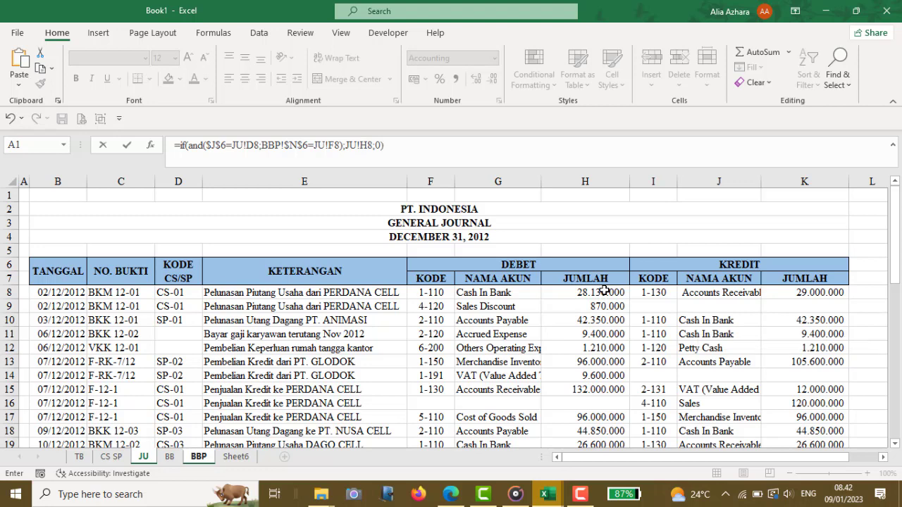
pyautogui.press('Return')
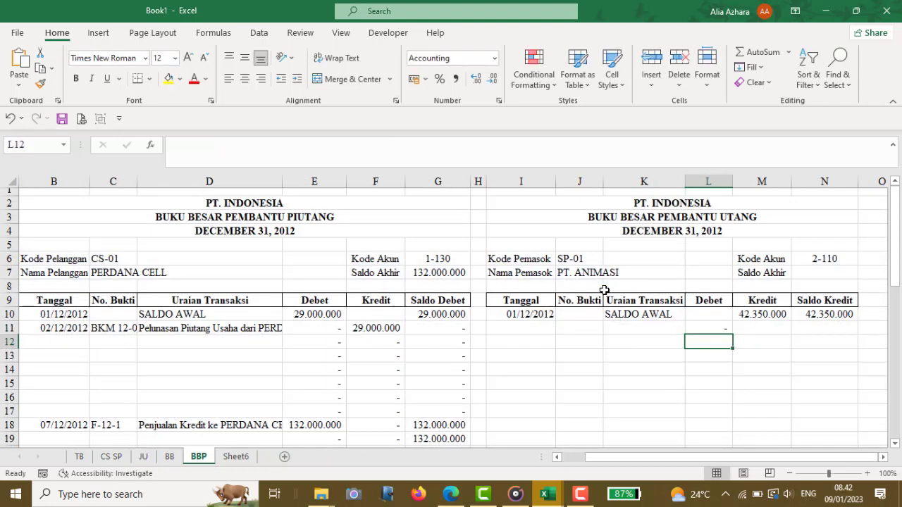
pyautogui.click(715, 330)
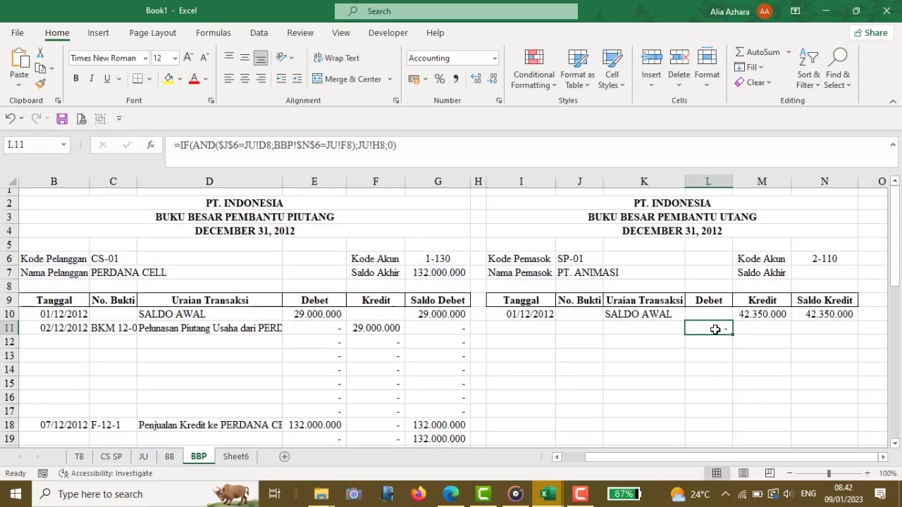
# Step: Enter =IF(AND($J$6=JU!D8;BBP!$N$6=JU!I8);JU!K8;0) in the payables ledger's Kredit cell M11
pyautogui.click(761, 331)
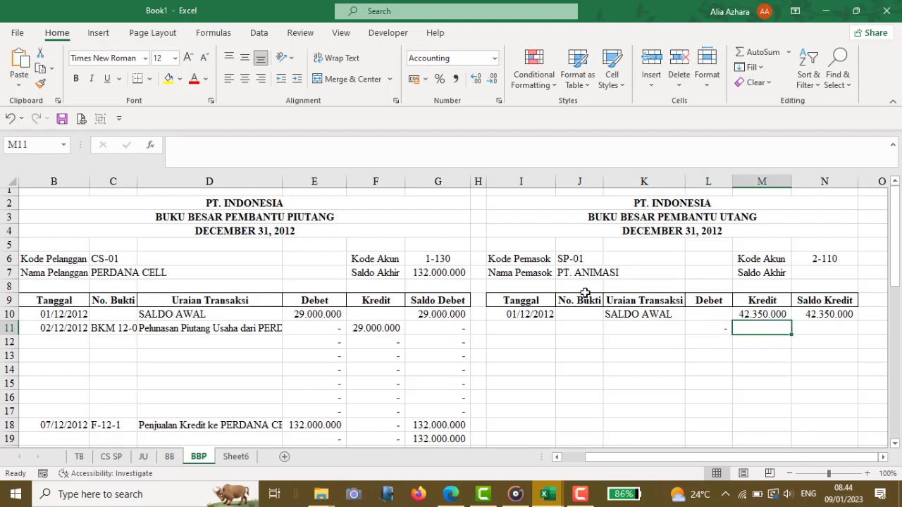
pyautogui.write('=IF')
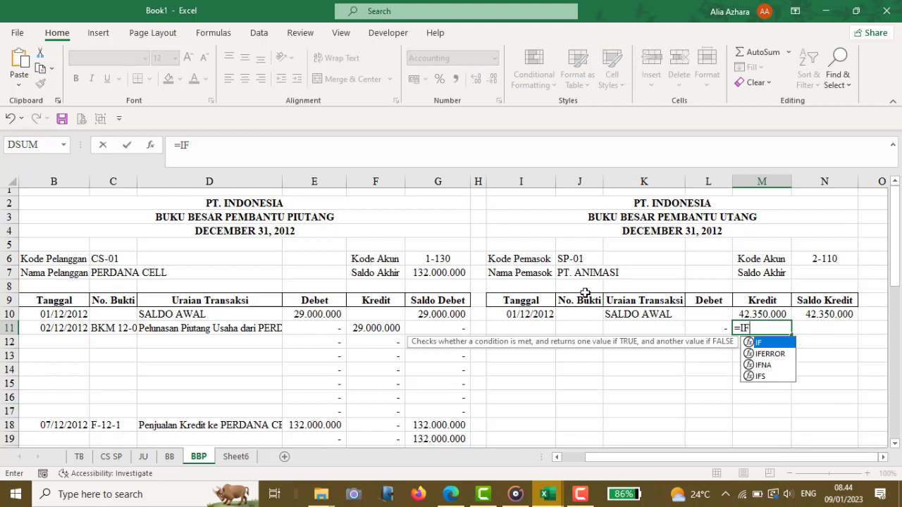
pyautogui.press('Tab')
pyautogui.write('A')
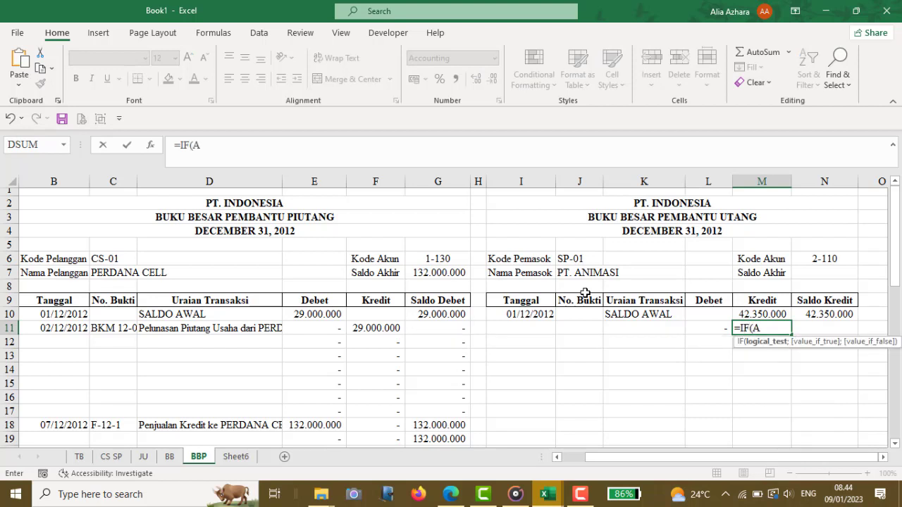
pyautogui.write('ND')
pyautogui.press('Tab')
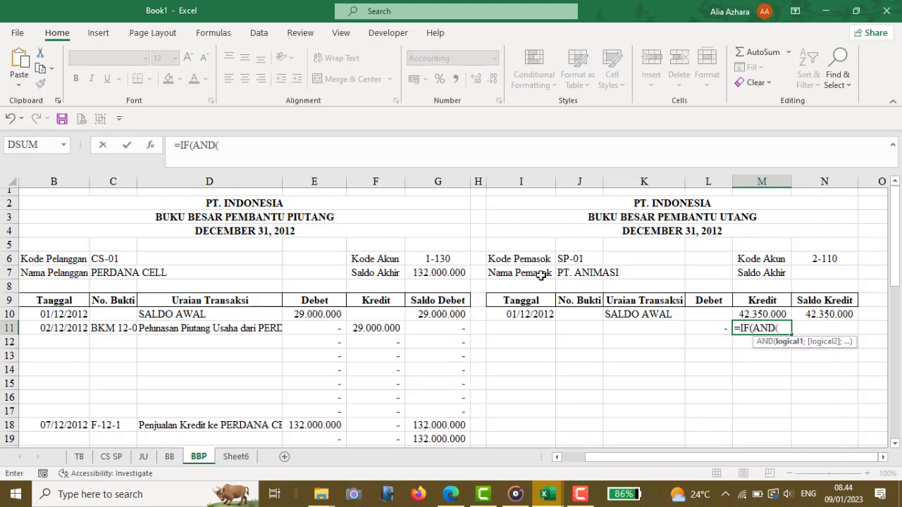
pyautogui.click(576, 257)
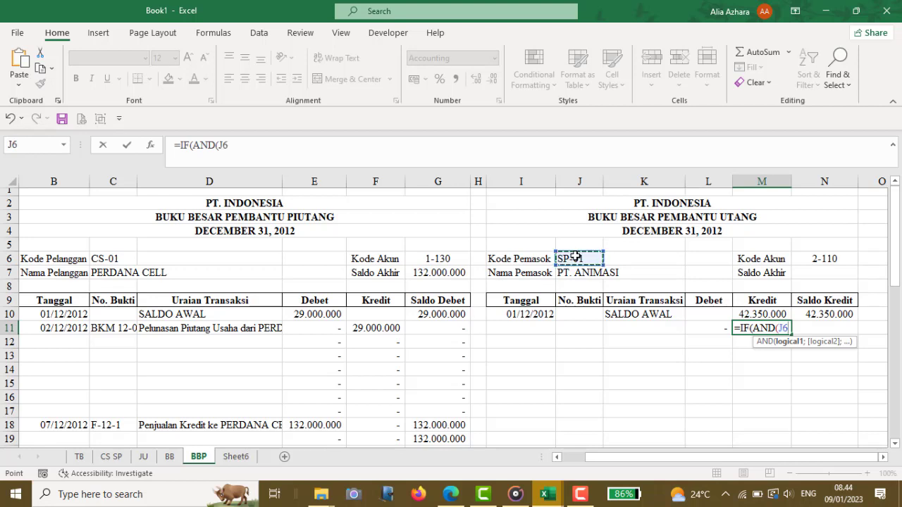
pyautogui.press('F4')
pyautogui.write('=')
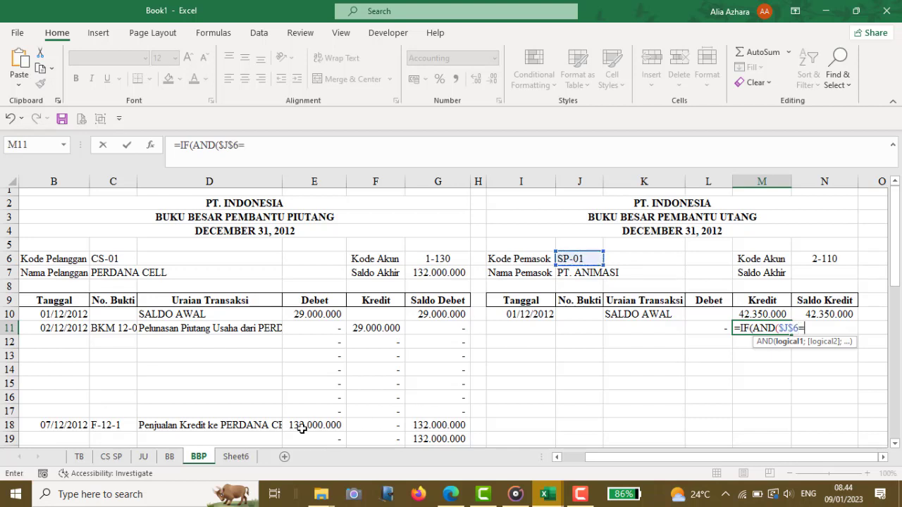
pyautogui.click(143, 458)
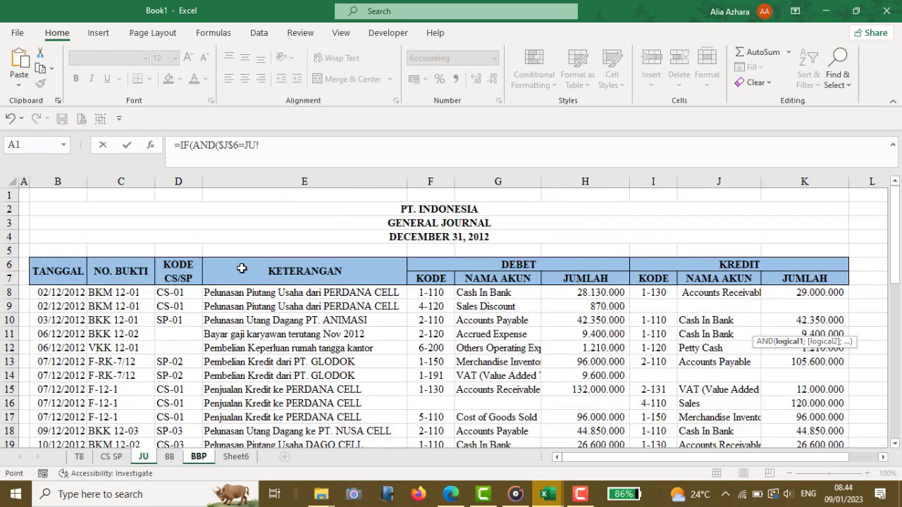
pyautogui.click(172, 293)
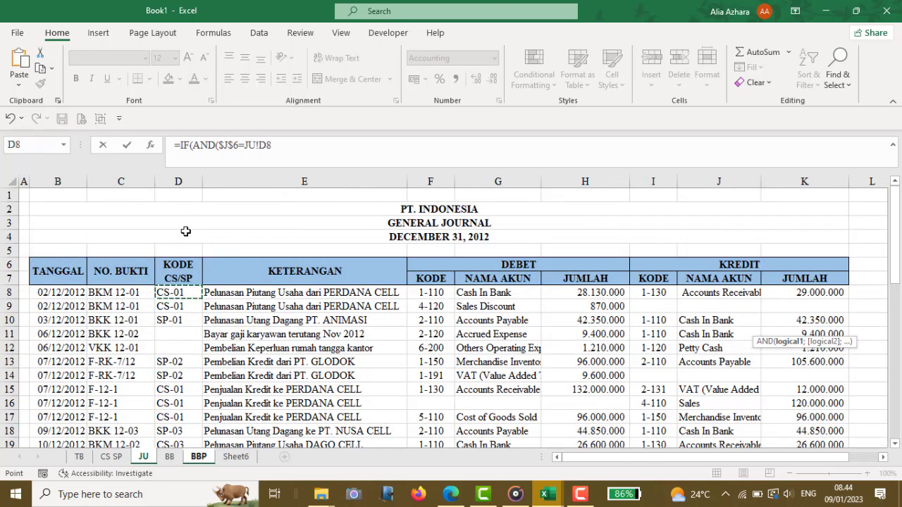
pyautogui.write(';')
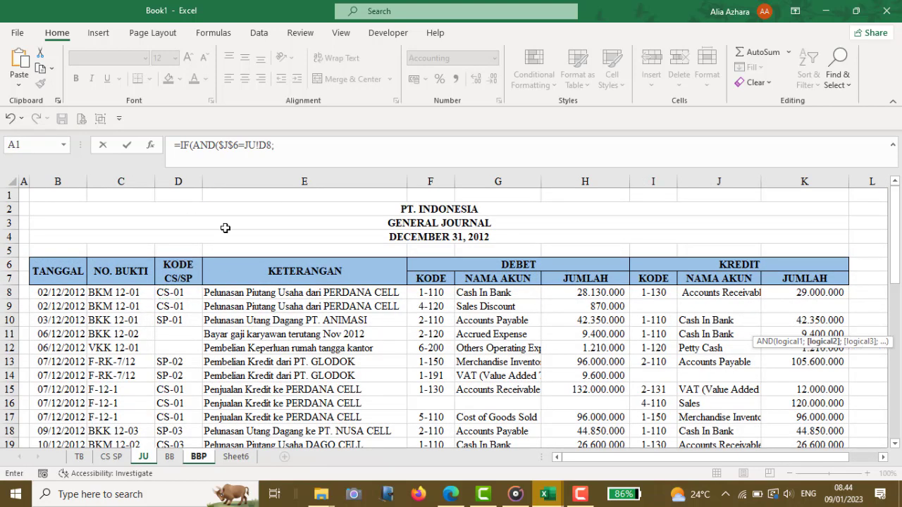
pyautogui.press('BackSpace')
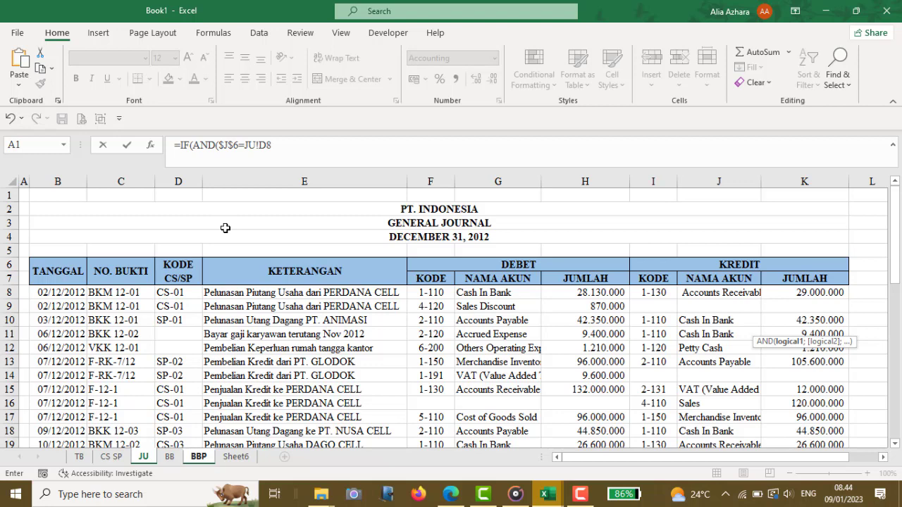
pyautogui.write(';')
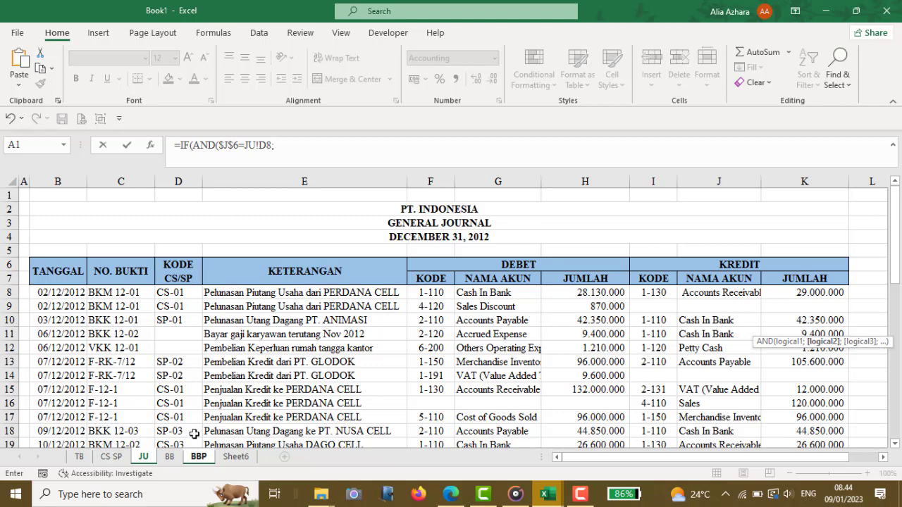
pyautogui.click(199, 458)
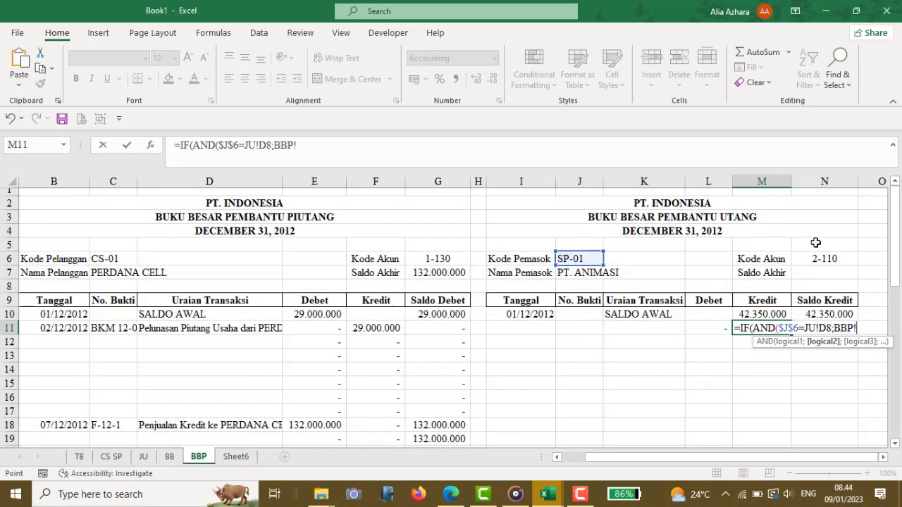
pyautogui.click(821, 259)
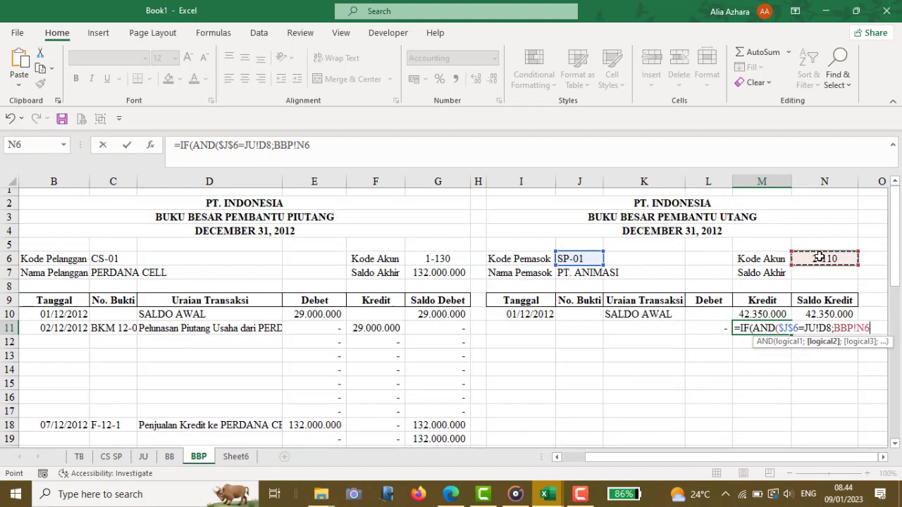
pyautogui.press('F4')
pyautogui.write('=')
pyautogui.click(143, 456)
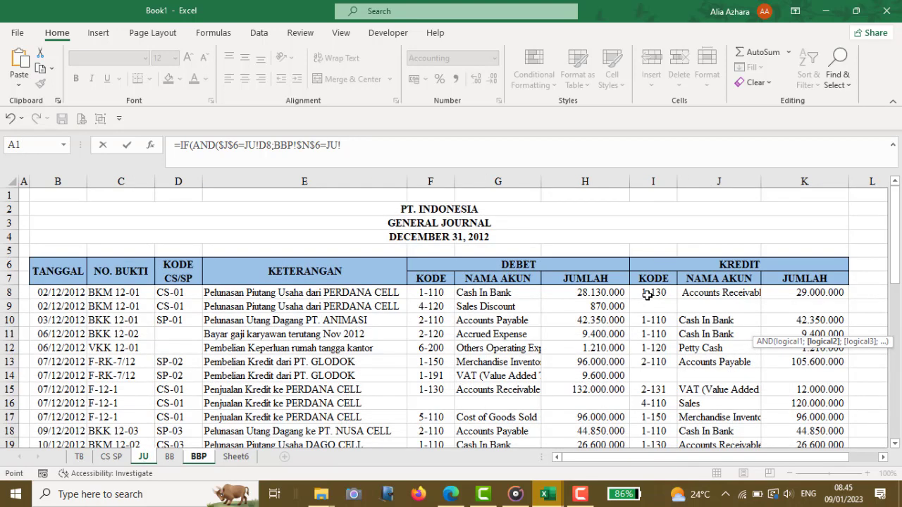
pyautogui.click(648, 295)
pyautogui.write(');')
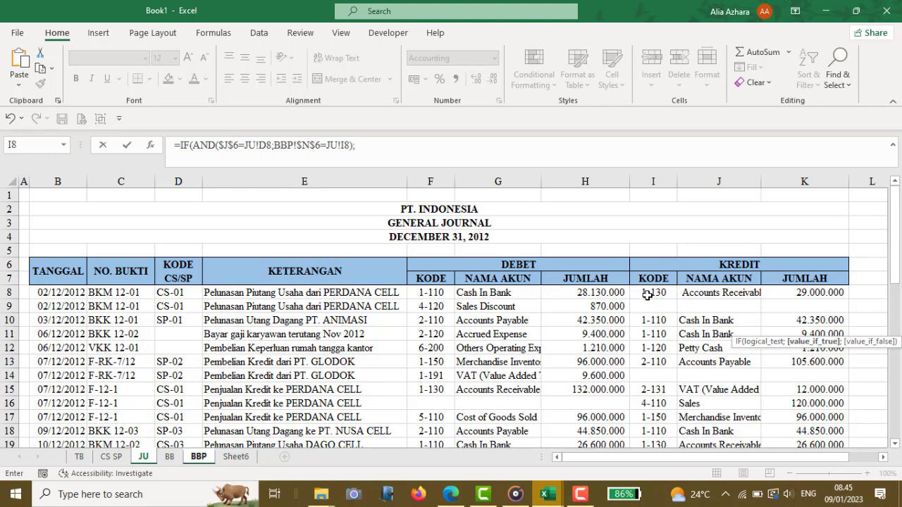
pyautogui.click(788, 291)
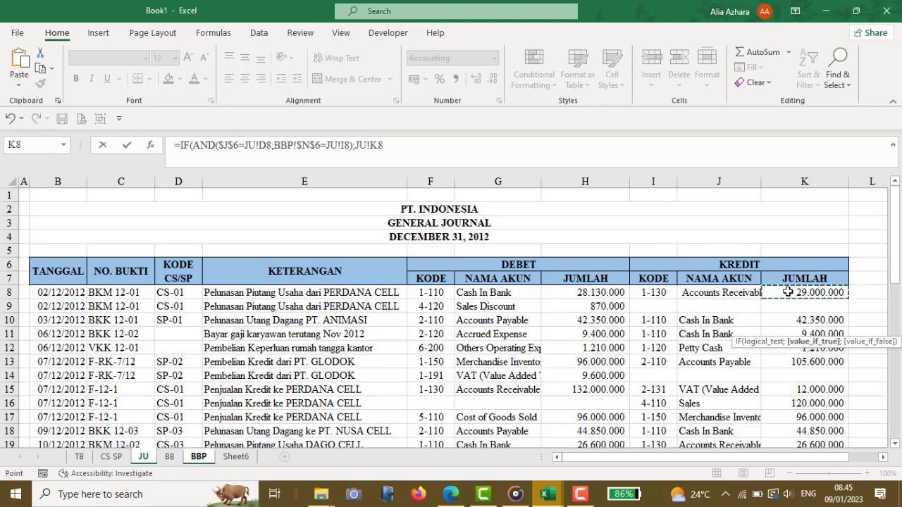
pyautogui.write(';')
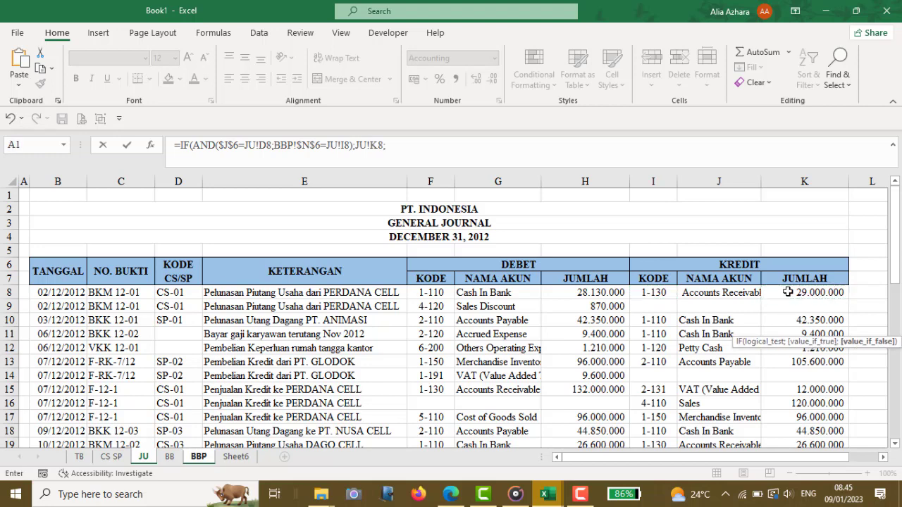
pyautogui.write('0)')
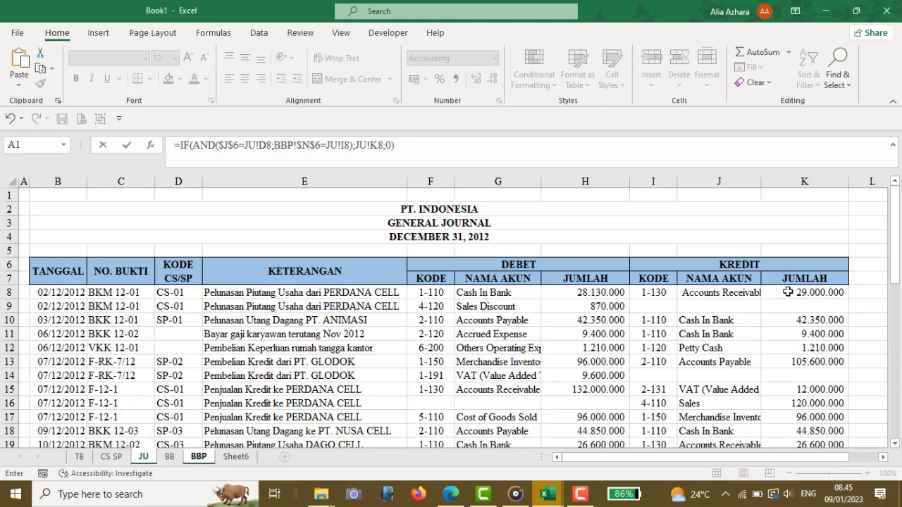
pyautogui.press('Return')
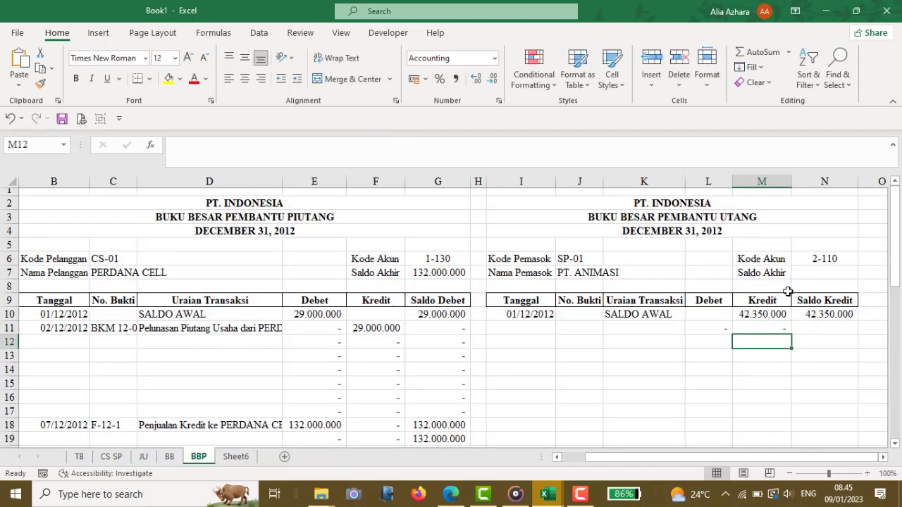
# Step: Enter the running balance formula =N10+M11-L11 in the payables ledger's Saldo Kredit cell N11
pyautogui.click(809, 332)
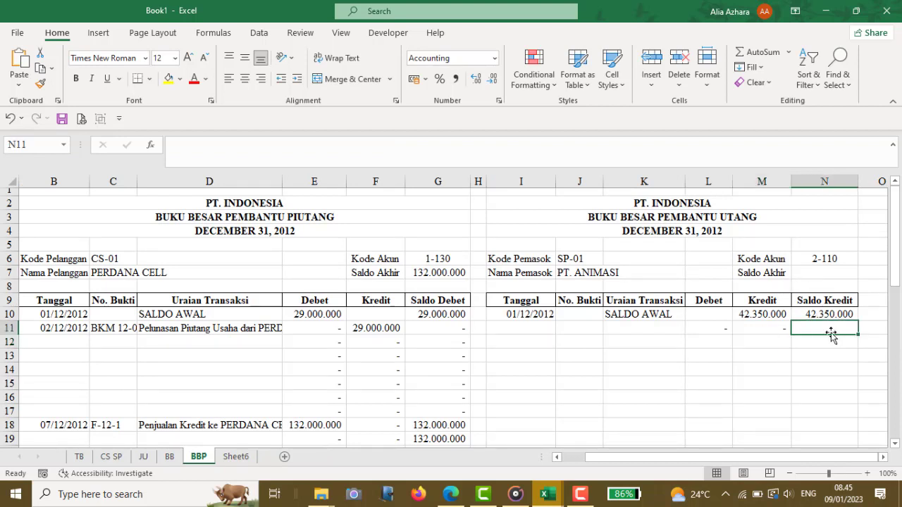
pyautogui.doubleClick(832, 334)
pyautogui.write('=')
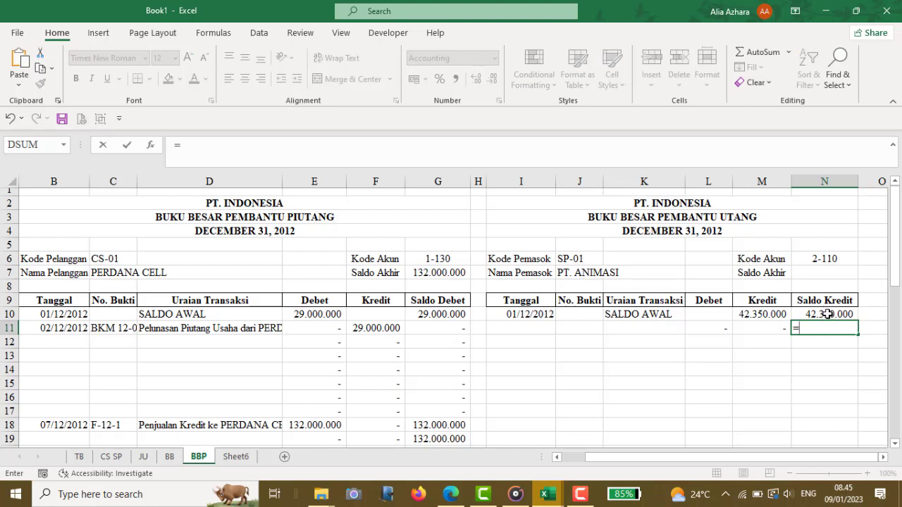
pyautogui.click(829, 314)
pyautogui.write('+')
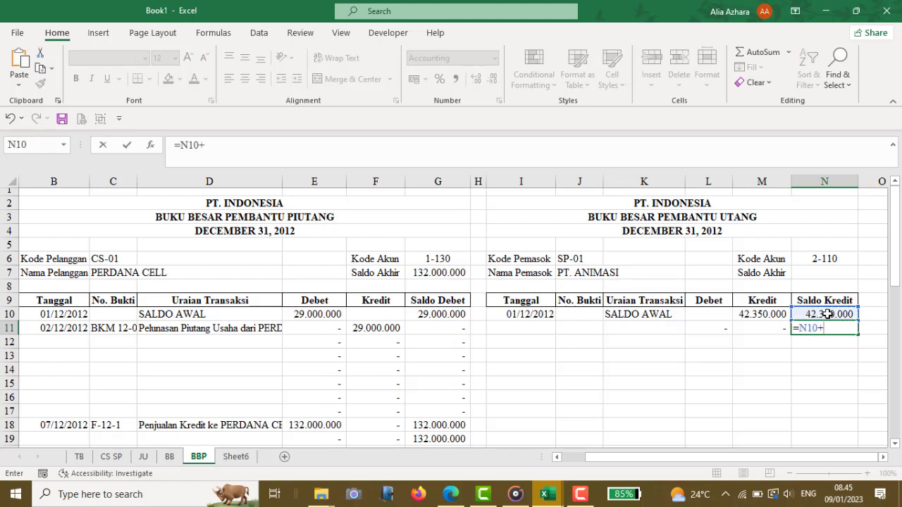
pyautogui.click(772, 327)
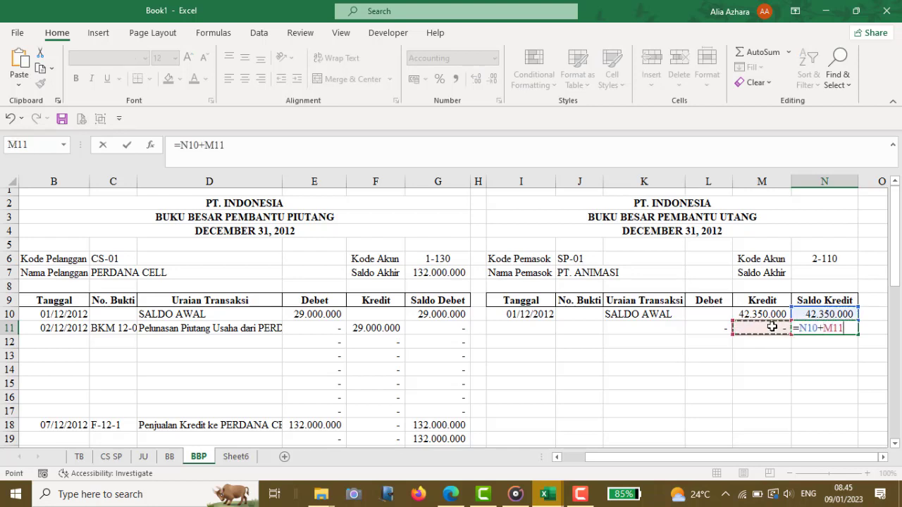
pyautogui.write('-')
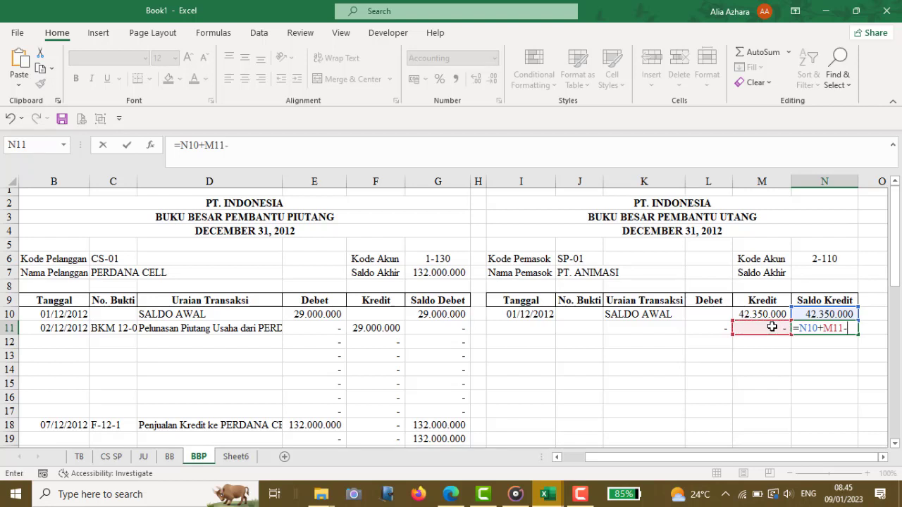
pyautogui.click(717, 327)
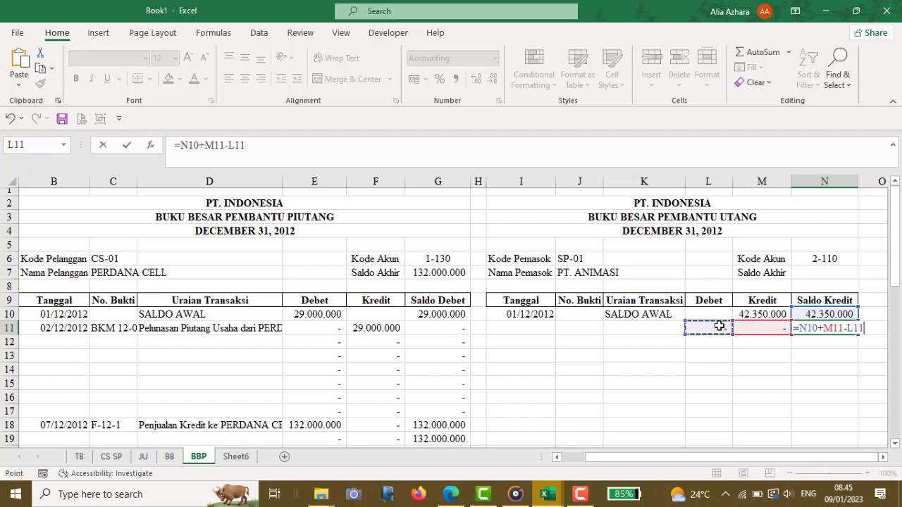
pyautogui.press('Return')
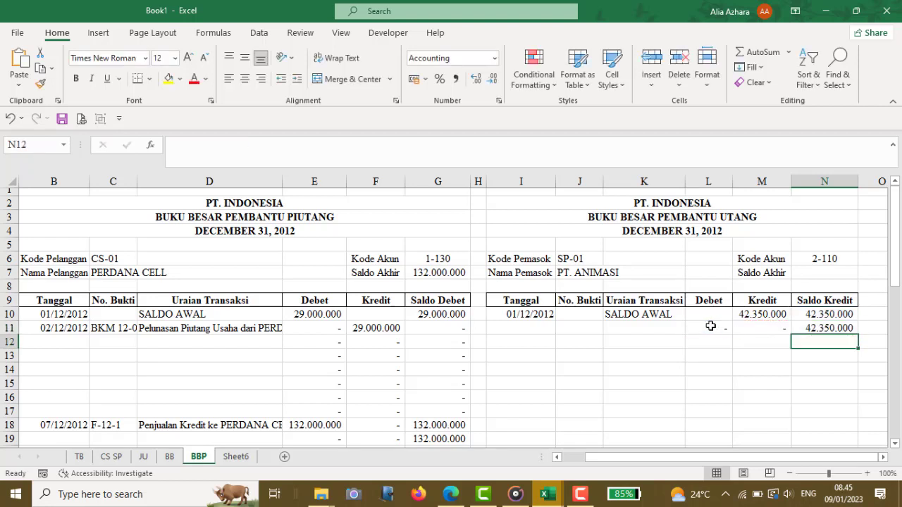
# Step: Enter =IF(L11-M11<>0;JU!E8;"") in the payables ledger's Uraian Transaksi cell K11
pyautogui.click(610, 326)
pyautogui.write('=I')
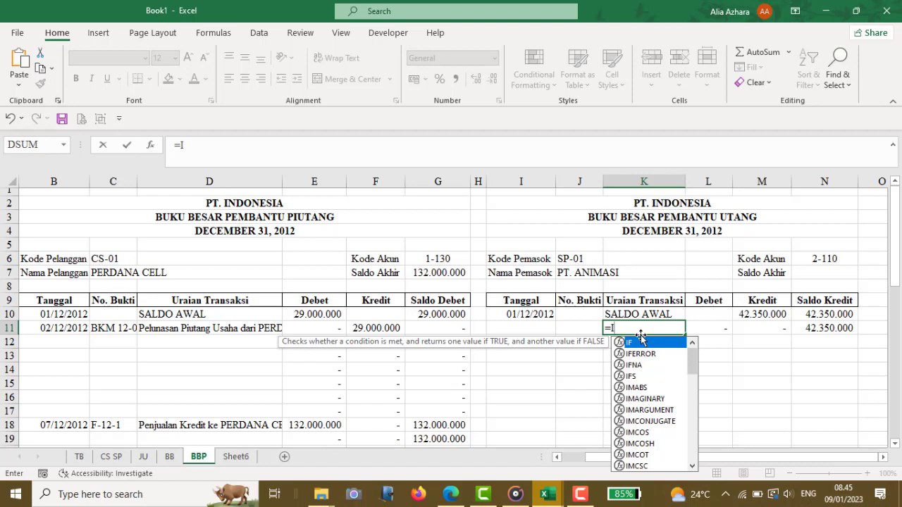
pyautogui.write('F(')
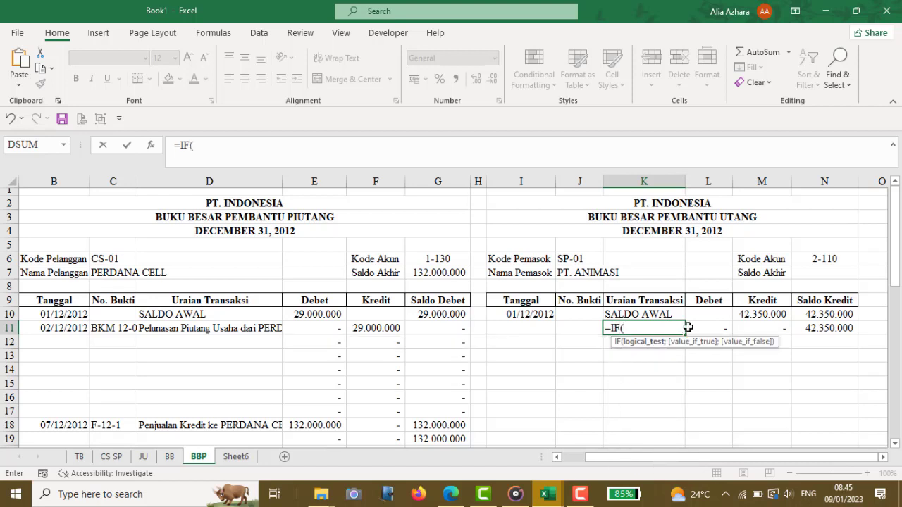
pyautogui.click(694, 327)
pyautogui.write('-')
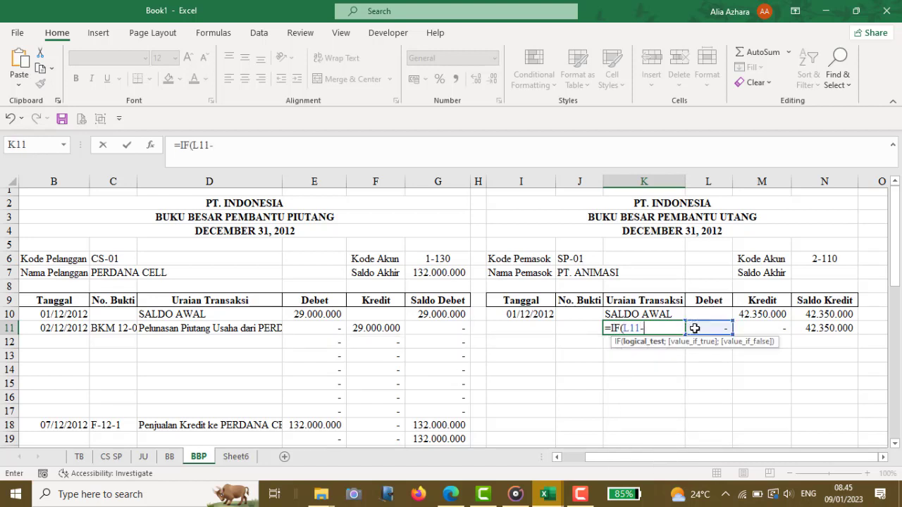
pyautogui.click(736, 330)
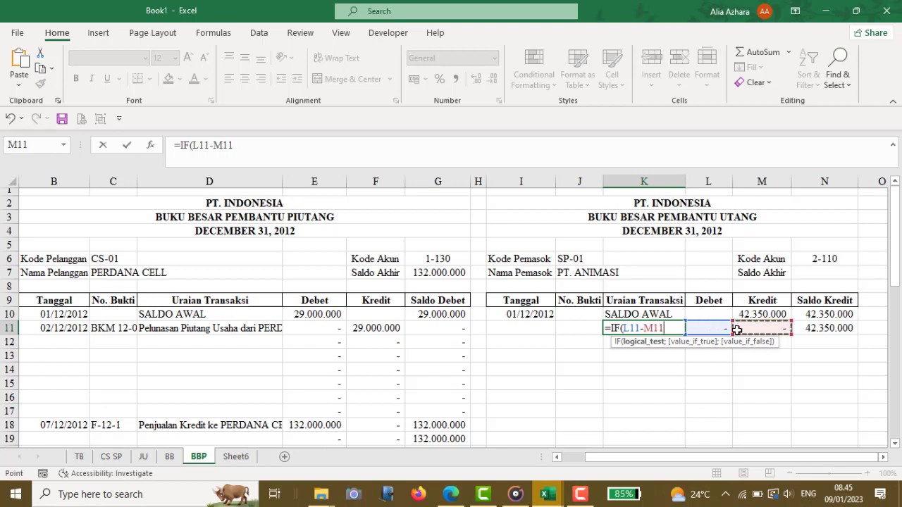
pyautogui.write('<>')
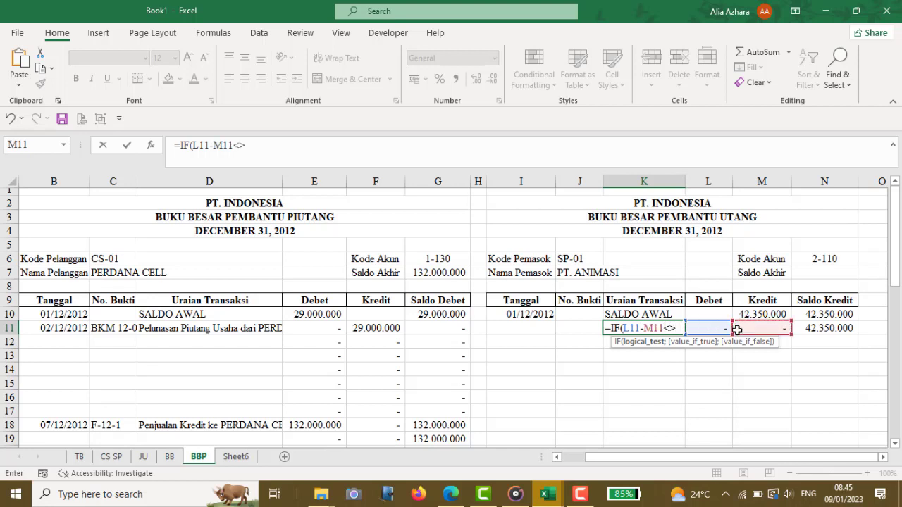
pyautogui.write('0')
pyautogui.write(';')
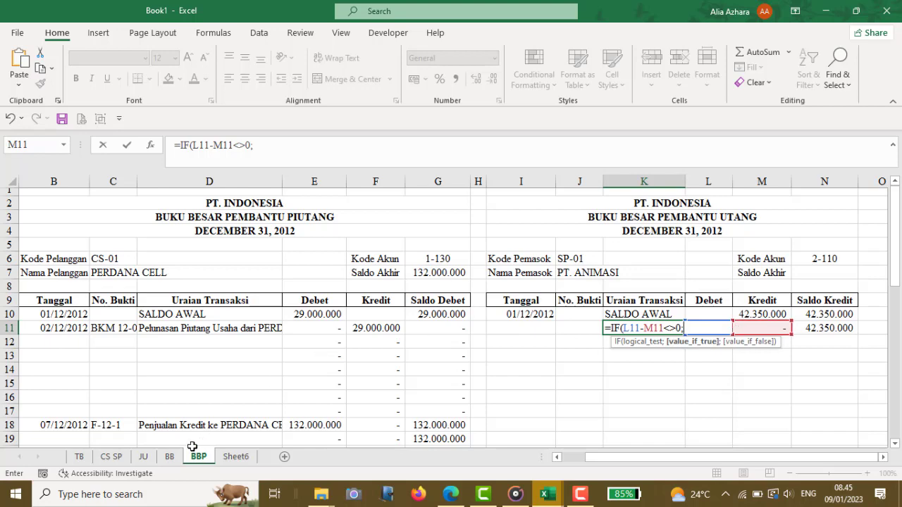
pyautogui.click(150, 454)
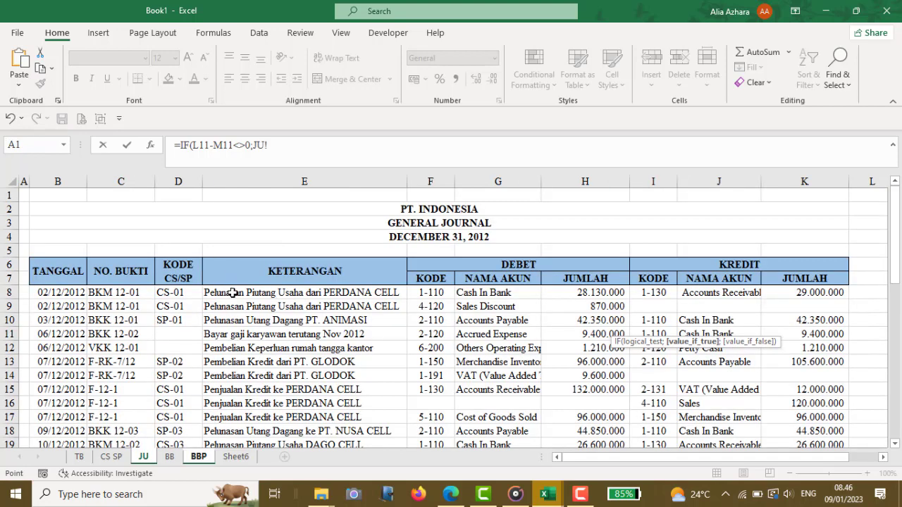
pyautogui.click(233, 292)
pyautogui.write(';')
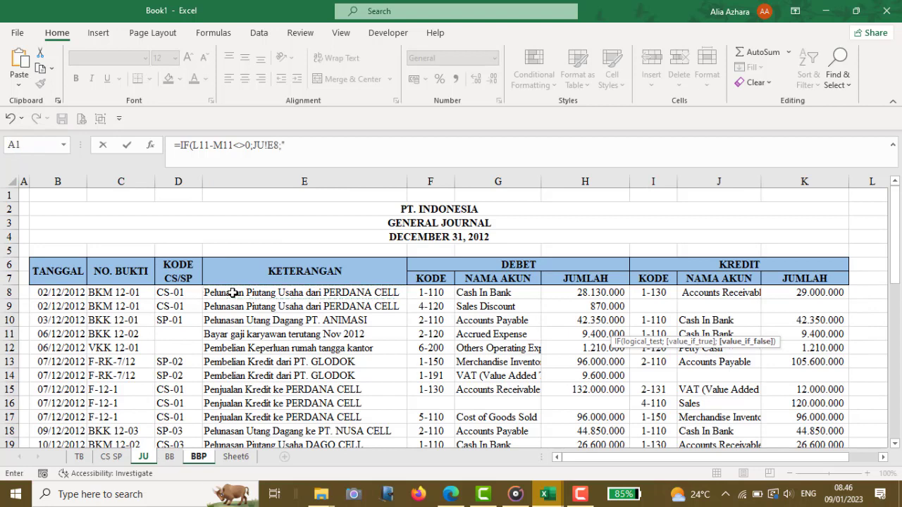
pyautogui.write('"")')
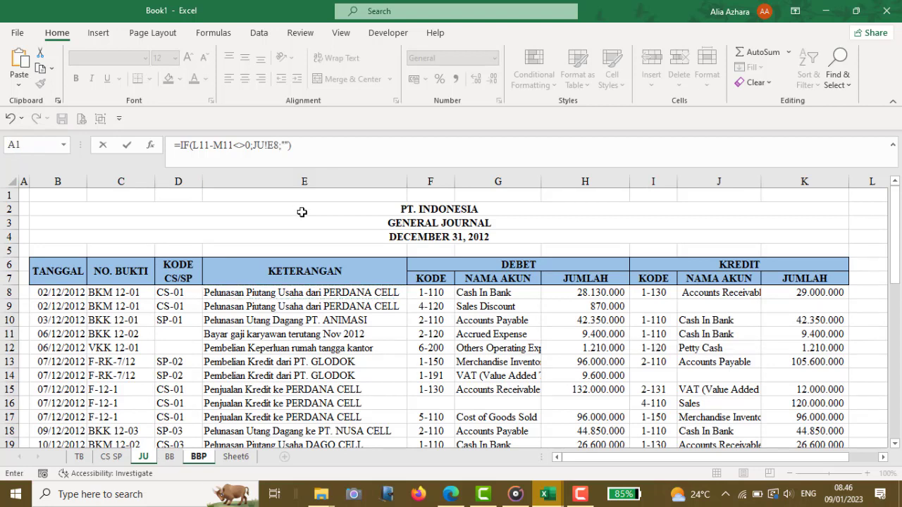
pyautogui.press('Return')
pyautogui.press('Up')
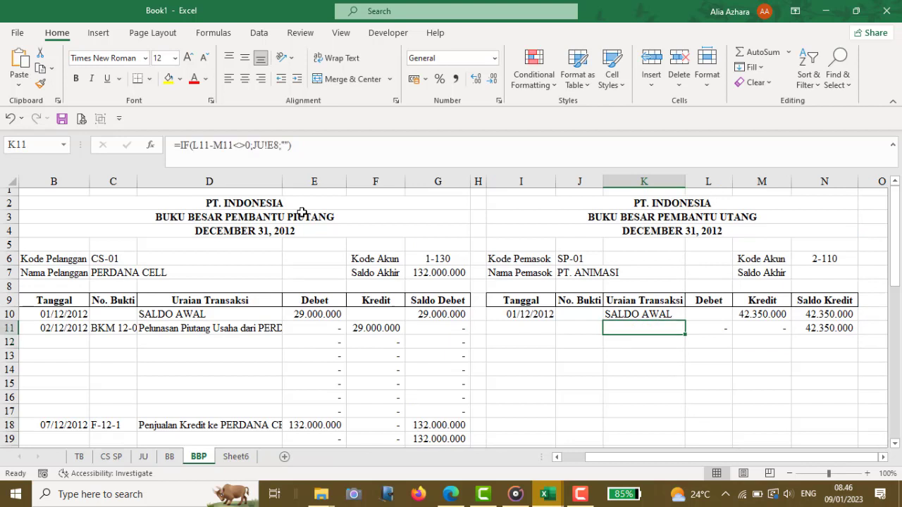
# Step: Enter =IF(K11="";"";JU!C8) in the payables ledger's No. Bukti cell J11
pyautogui.press('Left')
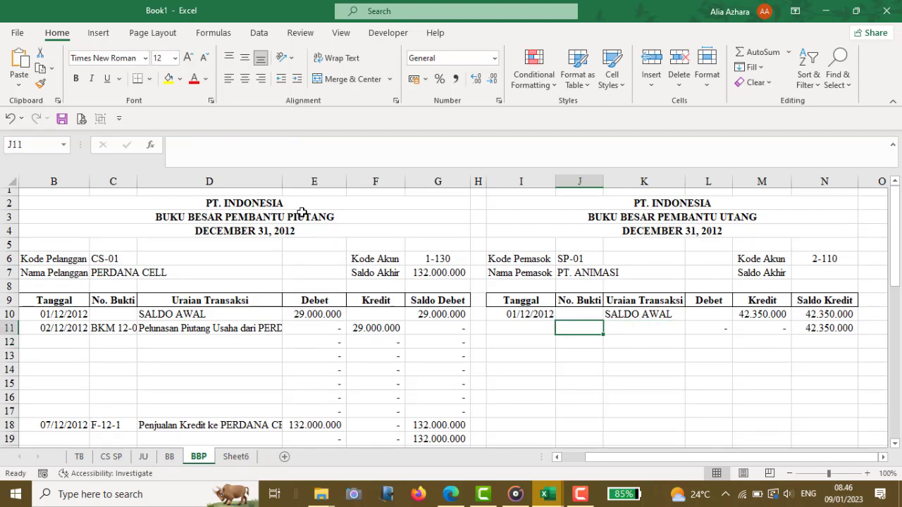
pyautogui.write('=IF(')
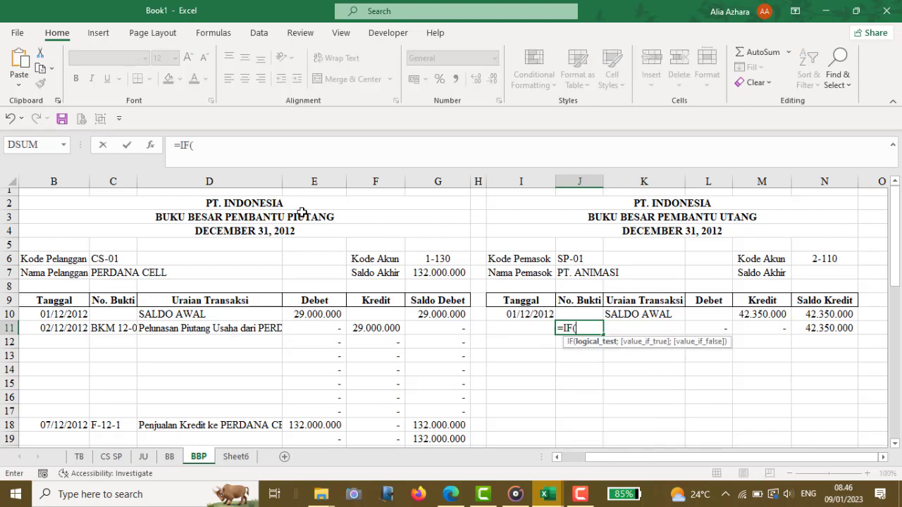
pyautogui.click(632, 328)
pyautogui.write('=')
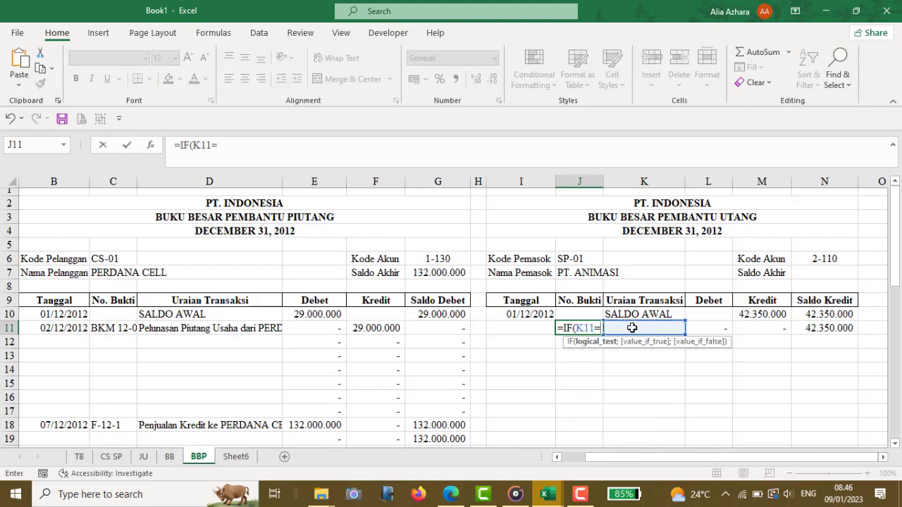
pyautogui.write('"";"";')
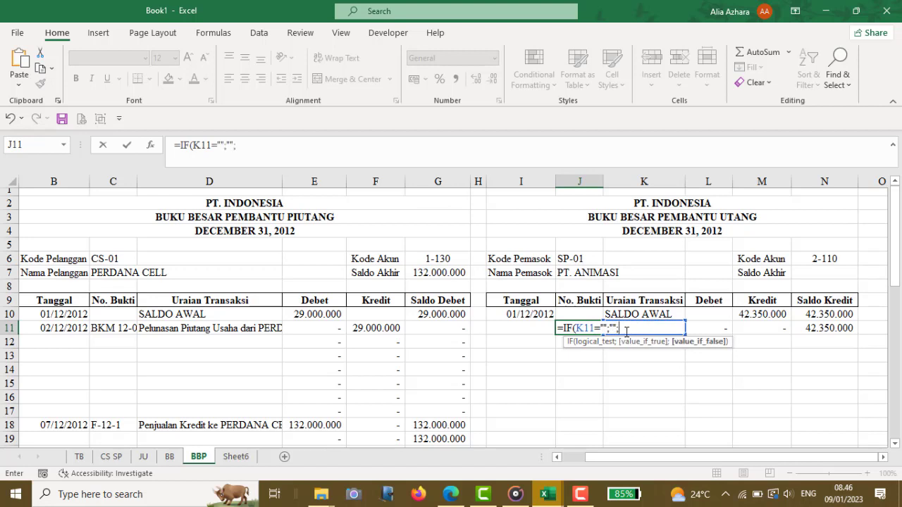
pyautogui.click(145, 457)
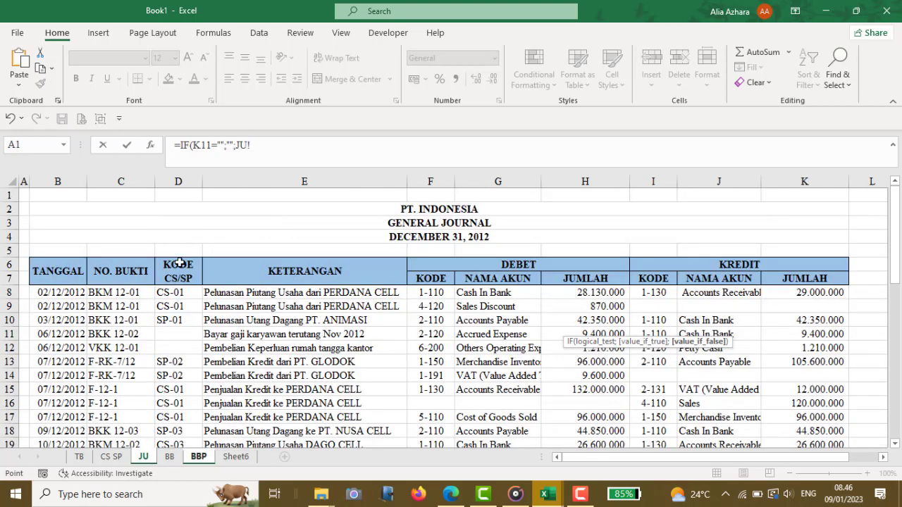
pyautogui.click(113, 292)
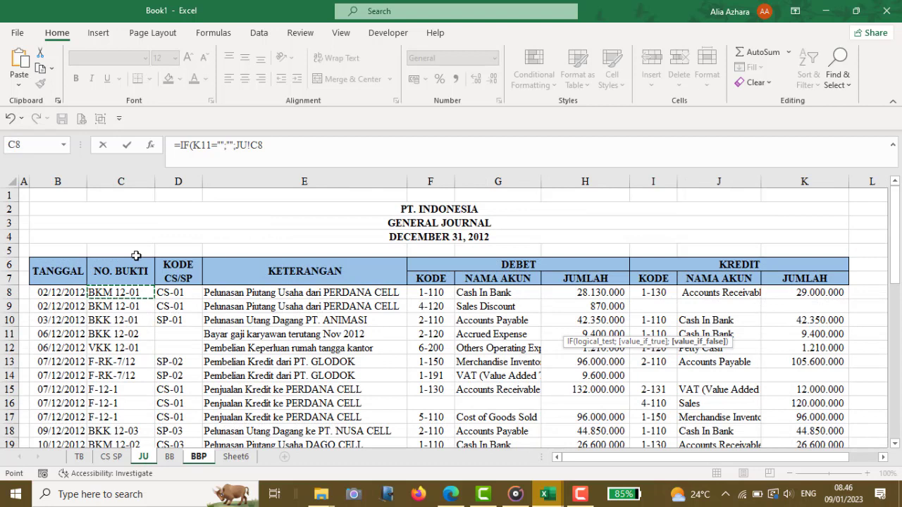
pyautogui.press('Return')
pyautogui.press('Up')
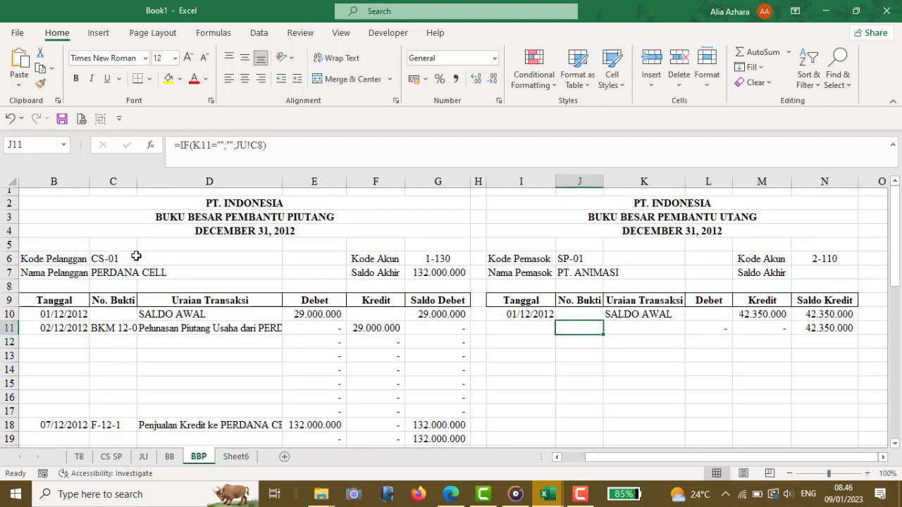
# Step: Enter =IF(K11="";"";JU!B8) in the payables ledger's Tanggal cell I11
pyautogui.press('Left')
pyautogui.write('=I')
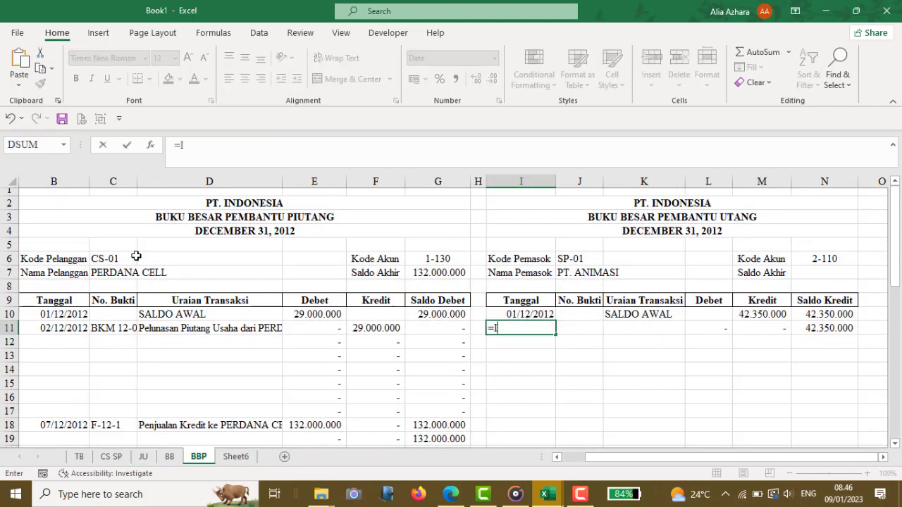
pyautogui.write('F(')
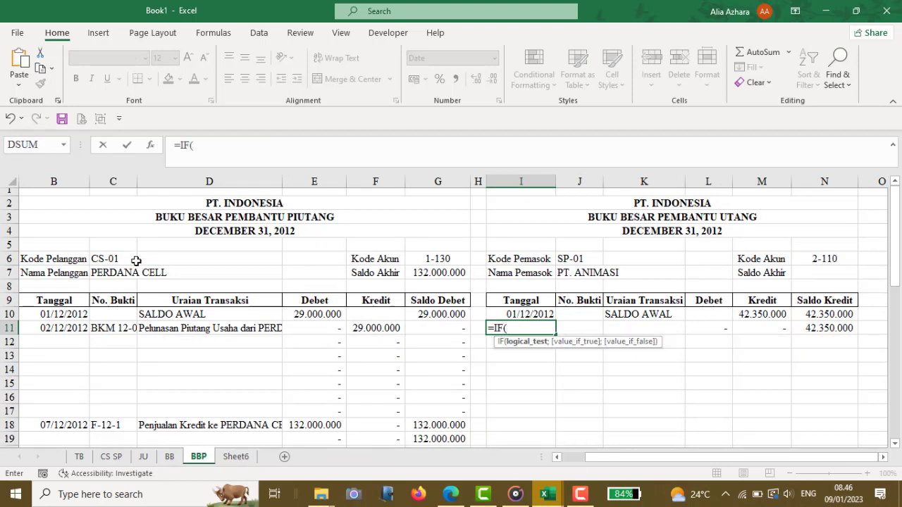
pyautogui.click(635, 331)
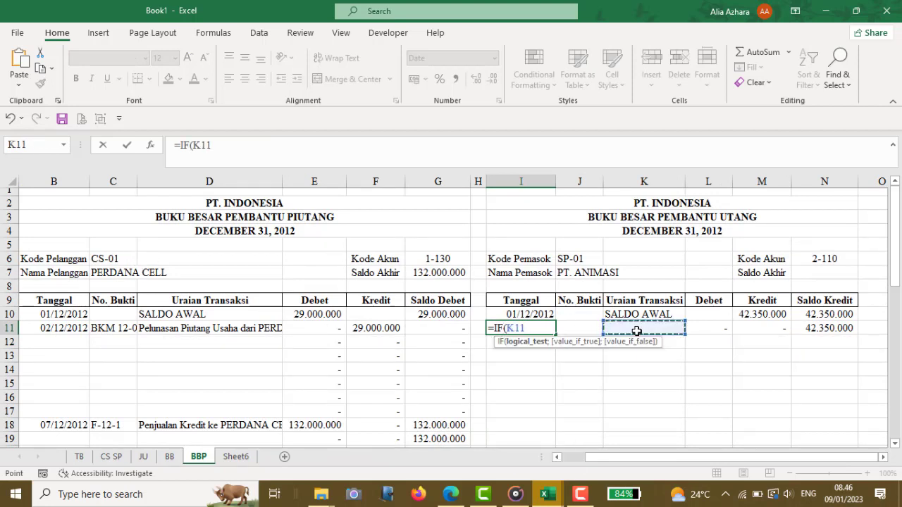
pyautogui.write('="";""')
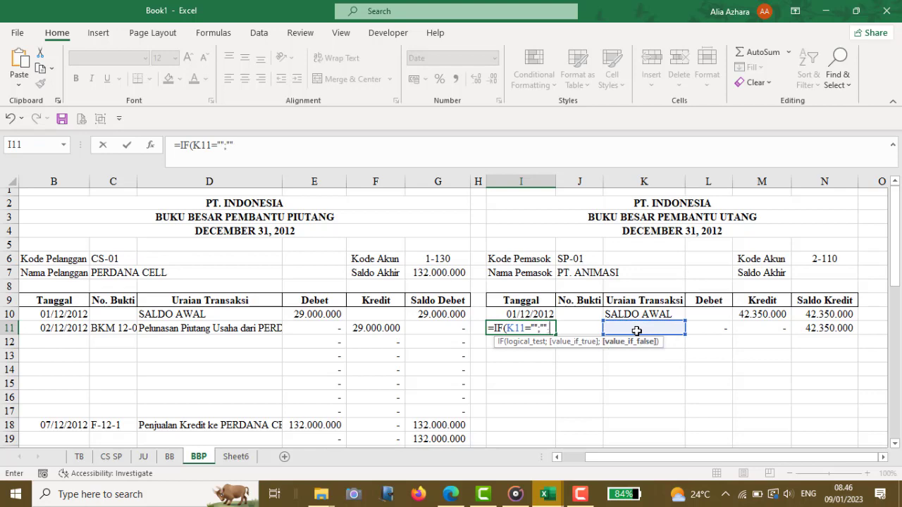
pyautogui.write(';')
pyautogui.click(145, 456)
pyautogui.click(57, 293)
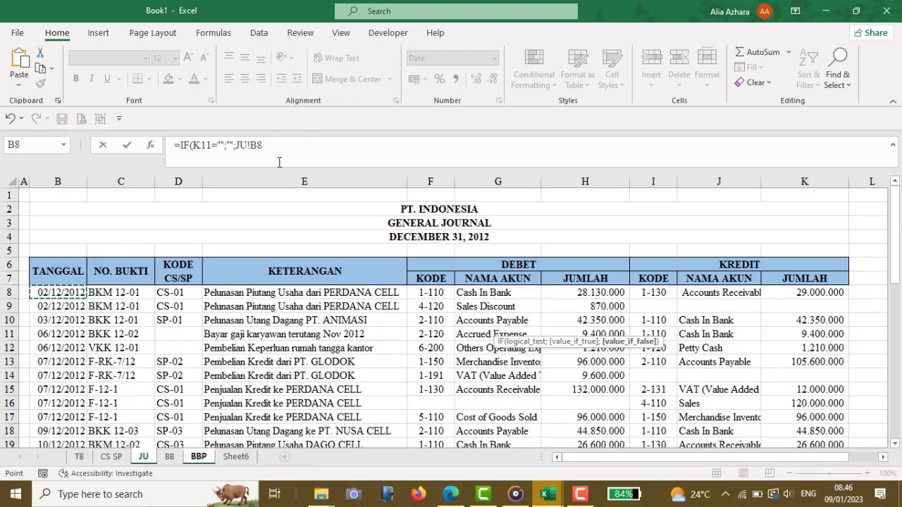
pyautogui.write(')')
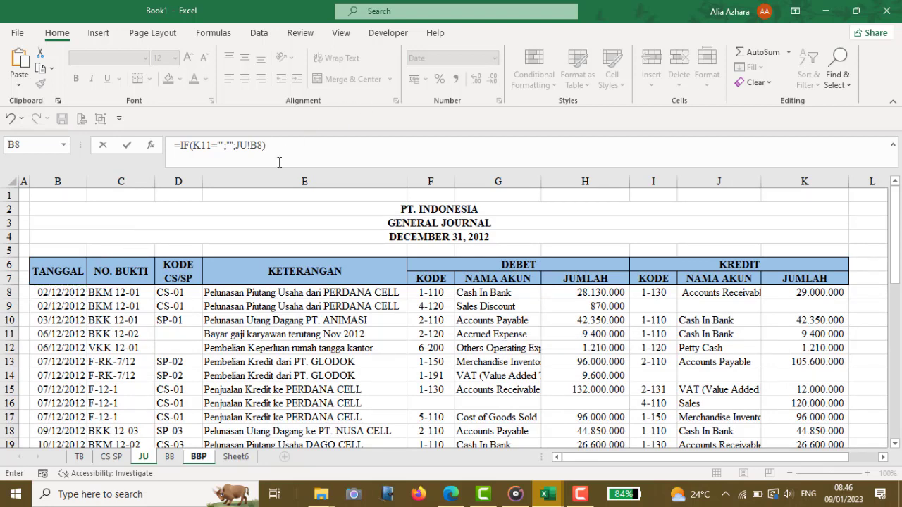
pyautogui.press('Return')
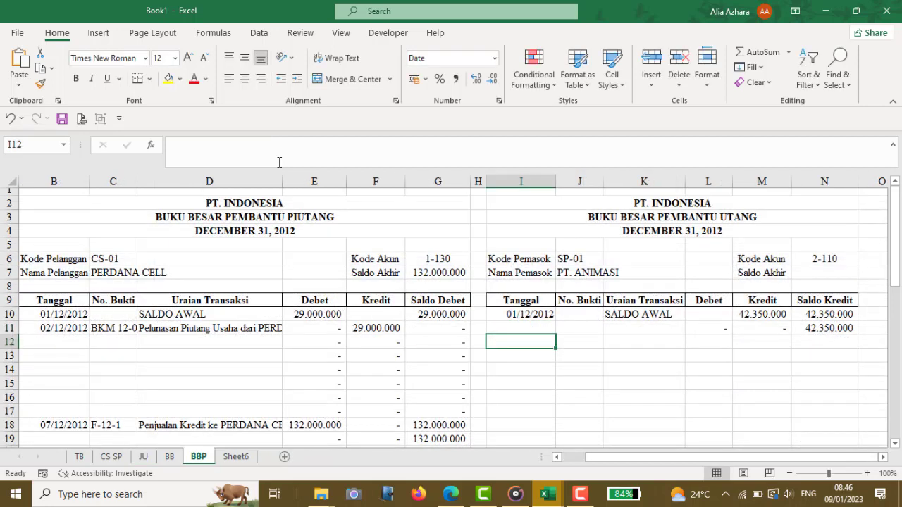
# Step: Fill the payables ledger formulas in I11:N11 down through row 45
pyautogui.press('Up')
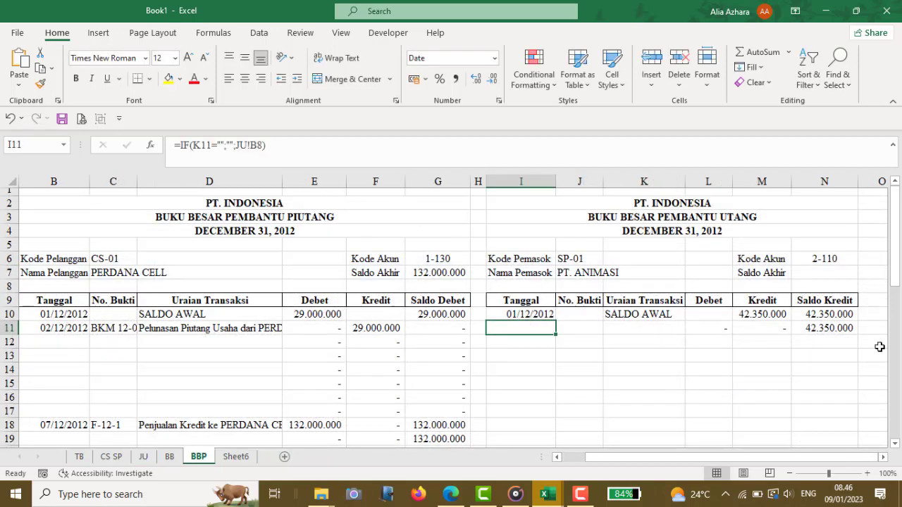
pyautogui.keyDown('shift'); pyautogui.click(803, 328); pyautogui.keyUp('shift')
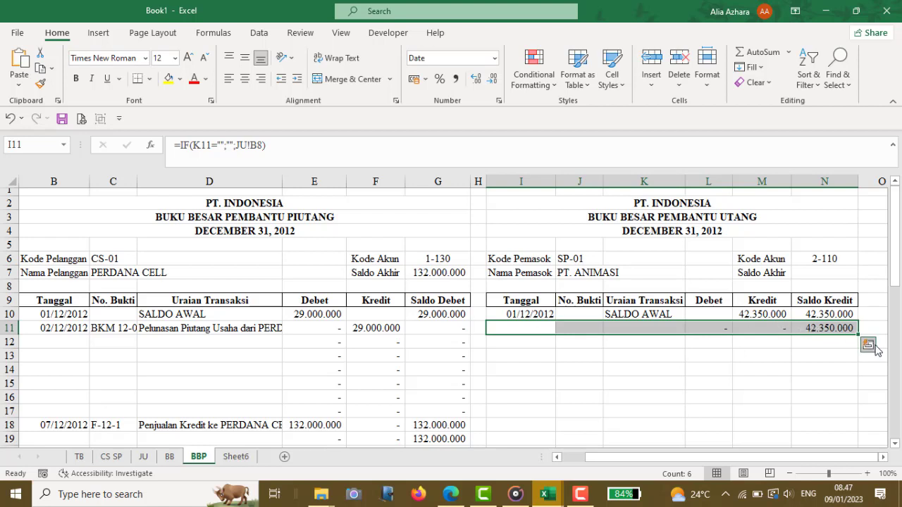
pyautogui.moveTo(860, 336); pyautogui.dragTo(841, 422)
pyautogui.click(682, 252)
pyautogui.scroll(2, 682, 258)
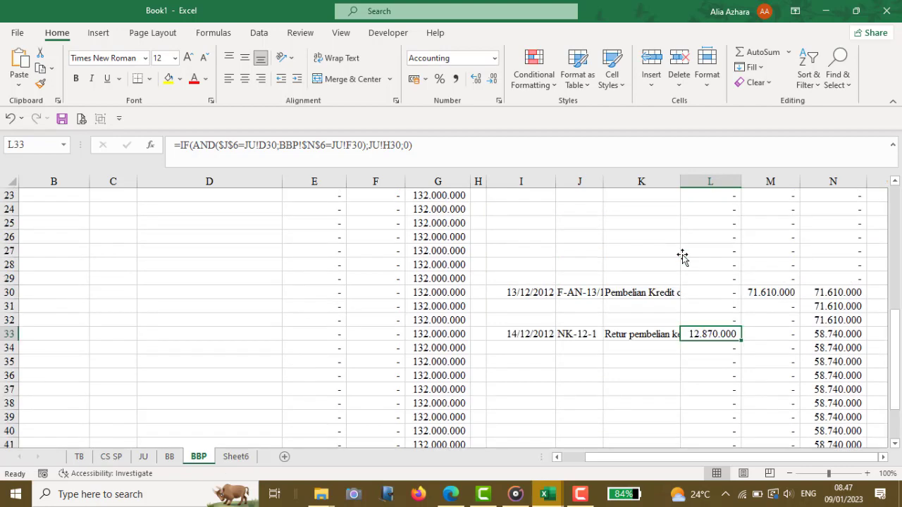
pyautogui.scroll(7, 682, 256)
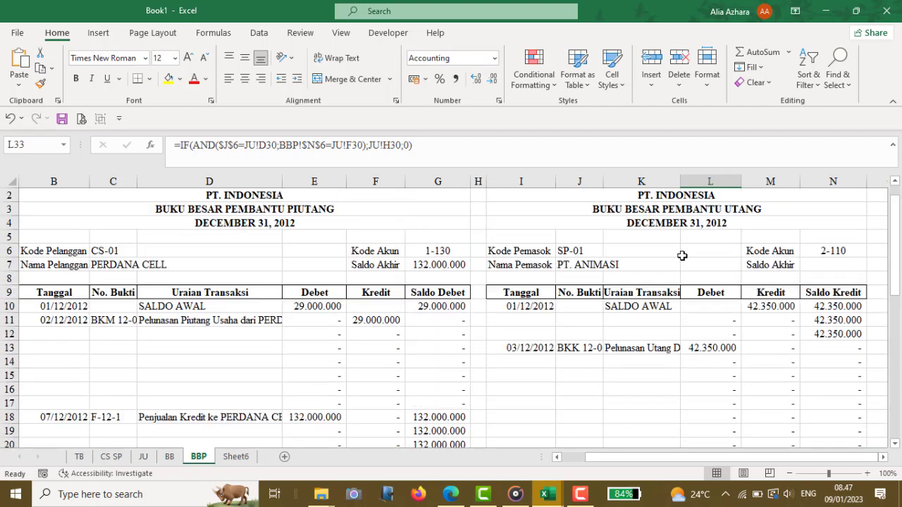
# Step: Link the payables ledger's Saldo Akhir cell N7 to the last running balance with =N45
pyautogui.click(821, 273)
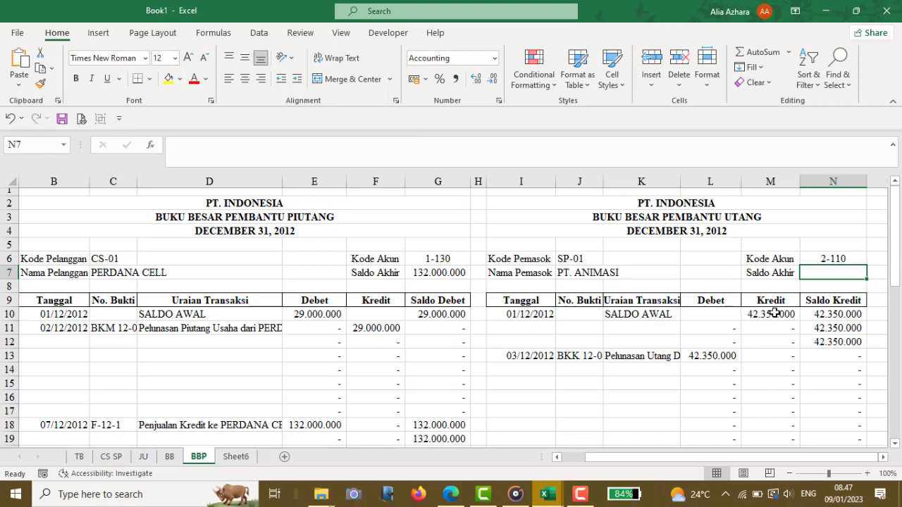
pyautogui.write('=')
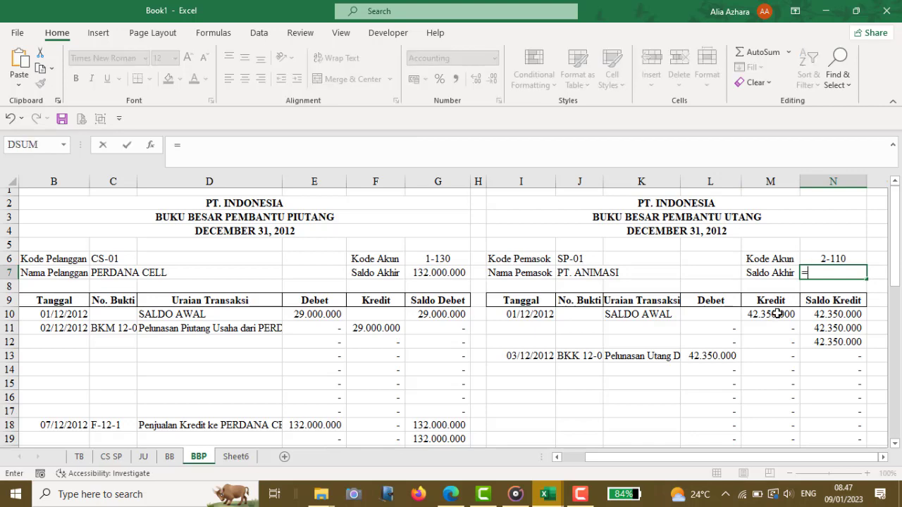
pyautogui.scroll(-7, 751, 323)
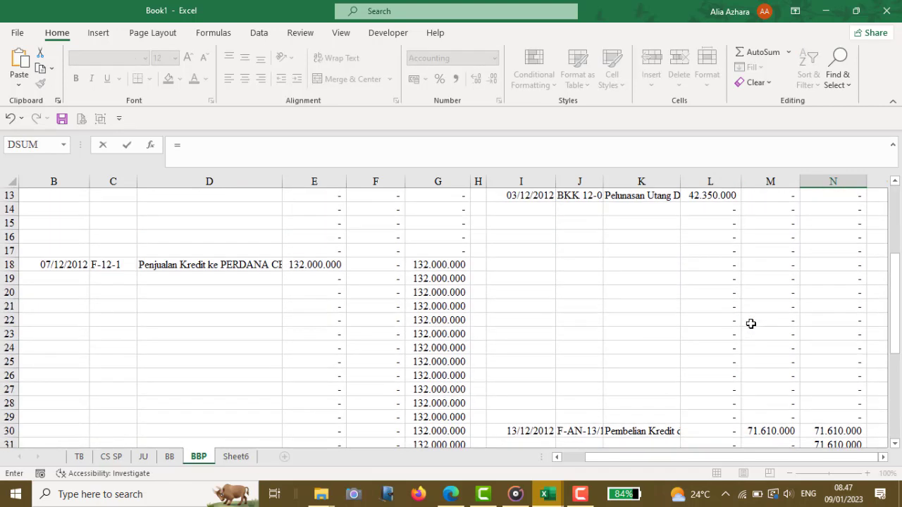
pyautogui.scroll(-3, 752, 323)
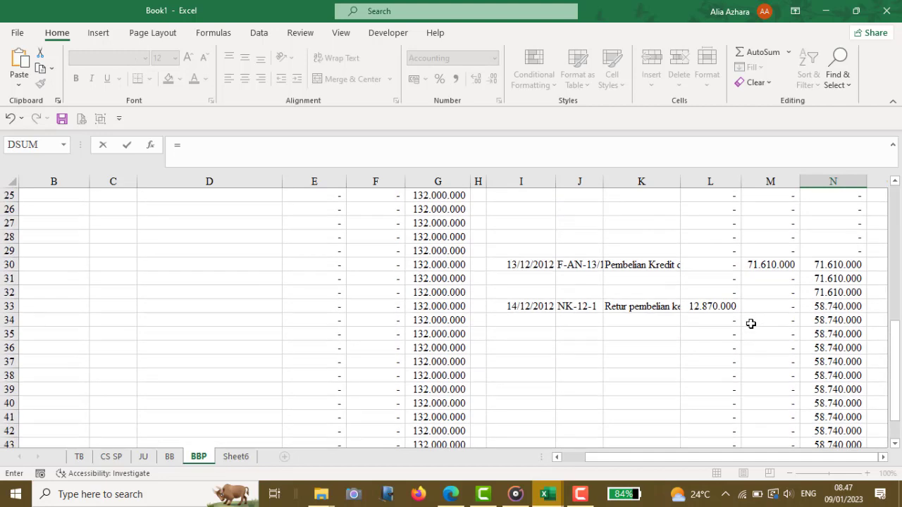
pyautogui.click(822, 390)
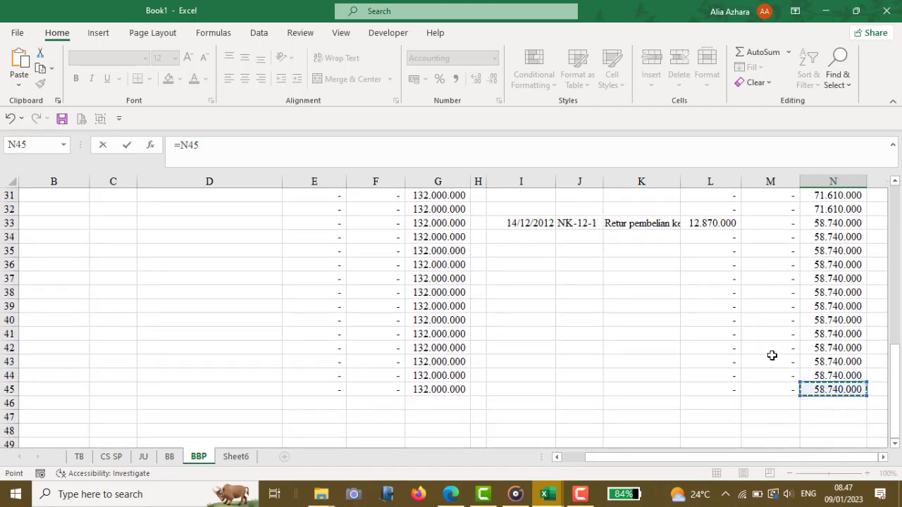
pyautogui.press('Return')
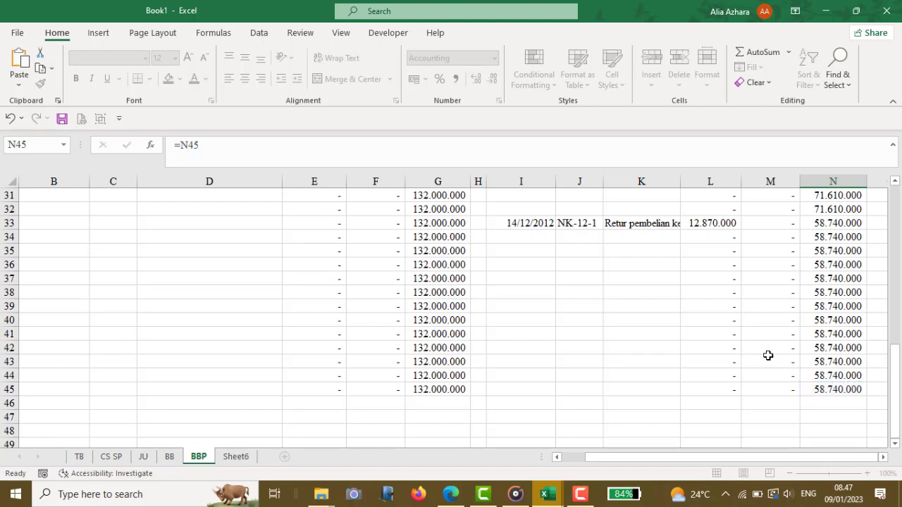
pyautogui.scroll(3, 769, 356)
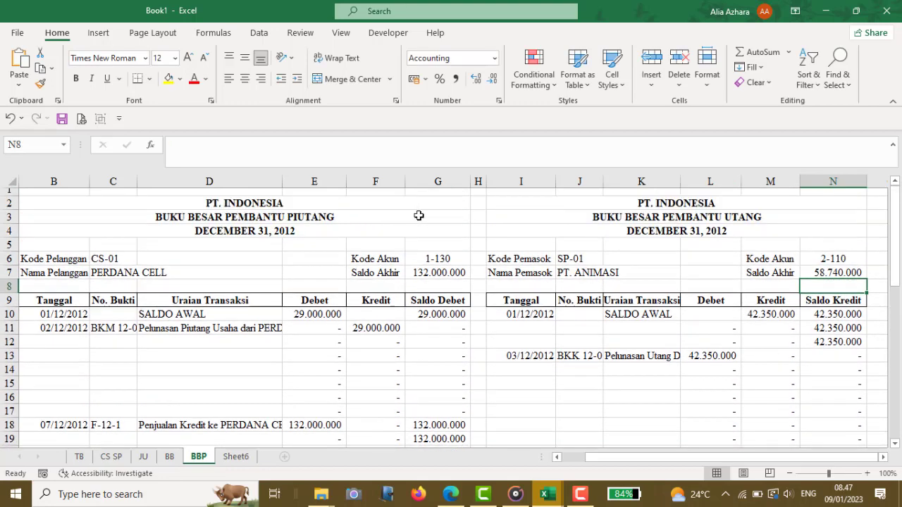
# Step: Check the payables ledger for other suppliers by selecting codes SP-02 and SP-03 in Kode Pemasok cell J6
pyautogui.click(558, 258)
pyautogui.click(608, 259)
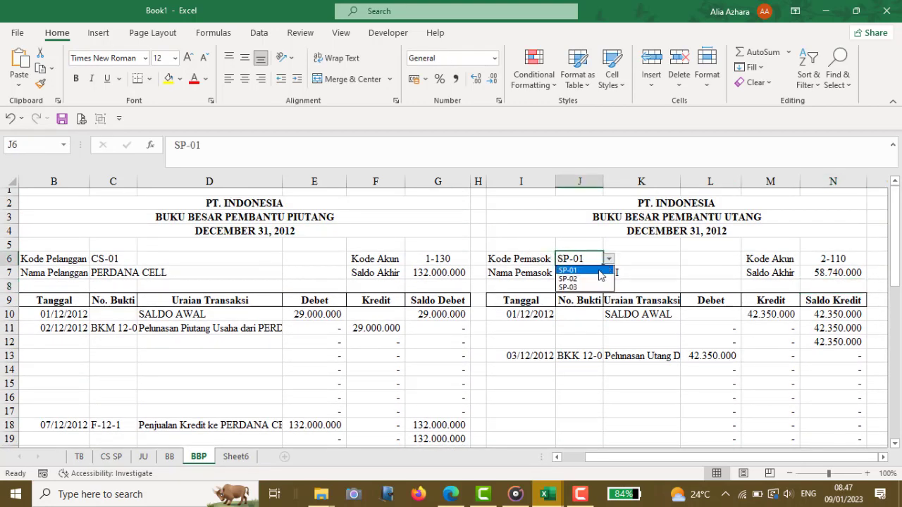
pyautogui.click(589, 279)
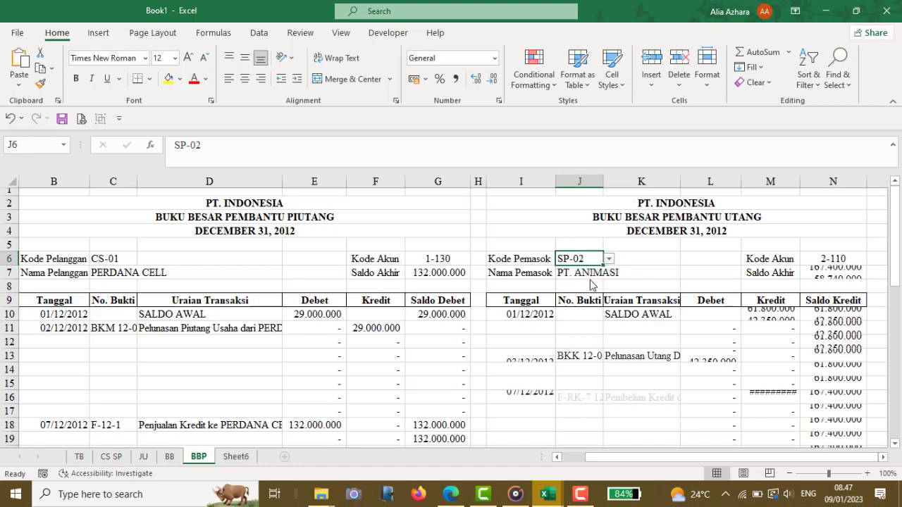
pyautogui.click(609, 260)
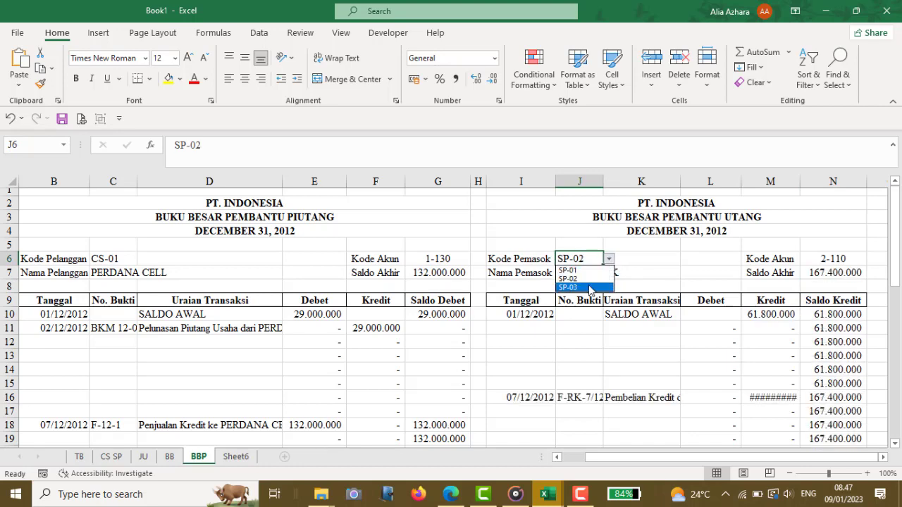
pyautogui.click(592, 290)
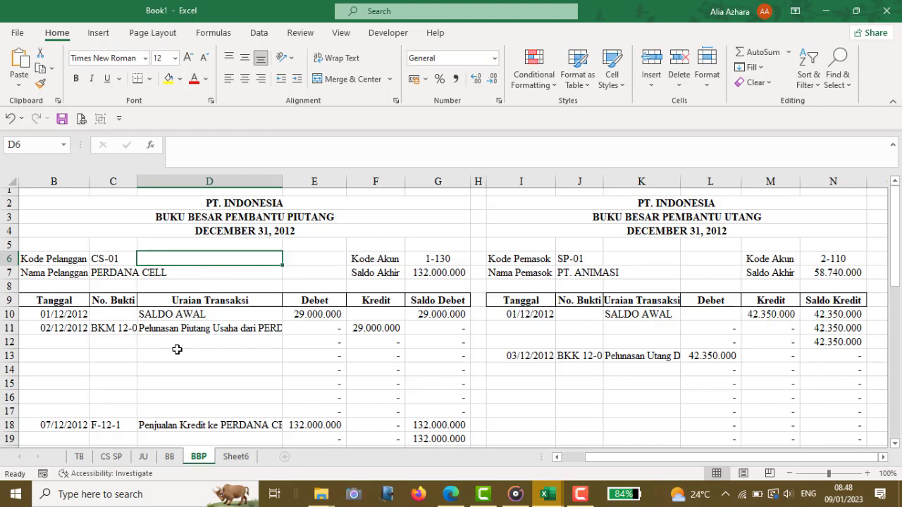
# Step: Rename the empty sheet Sheet6 as TBBA
pyautogui.click(236, 456)
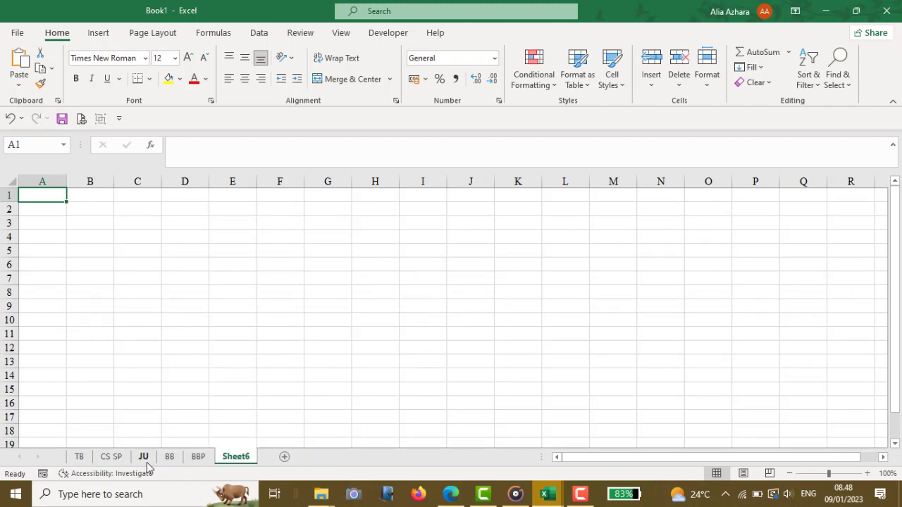
pyautogui.rightClick(238, 462)
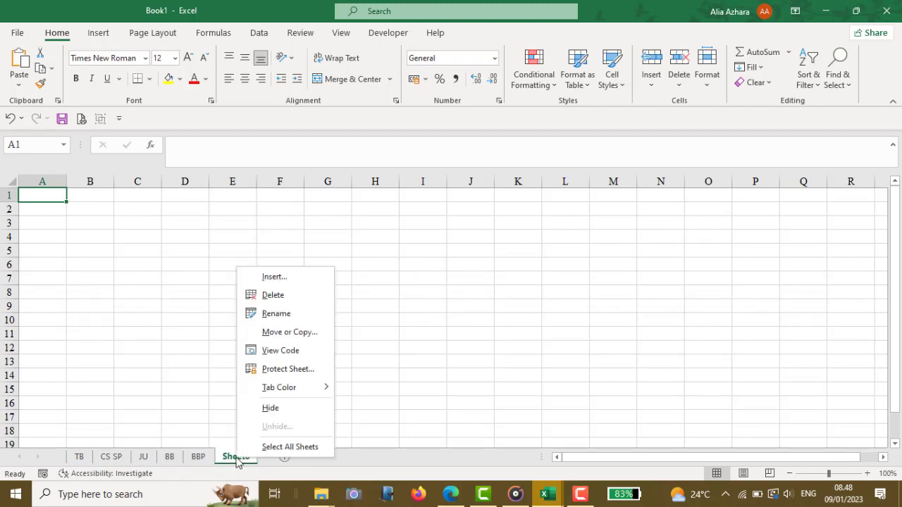
pyautogui.click(276, 314)
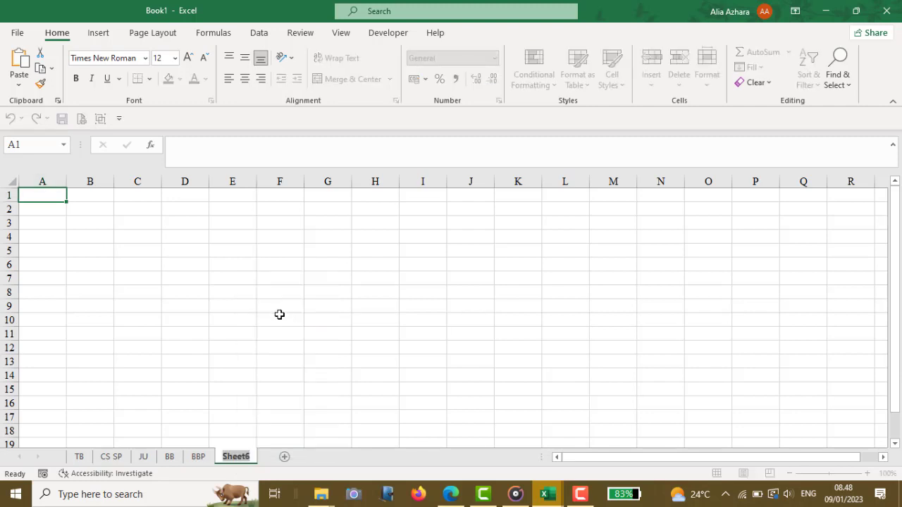
pyautogui.write('TB')
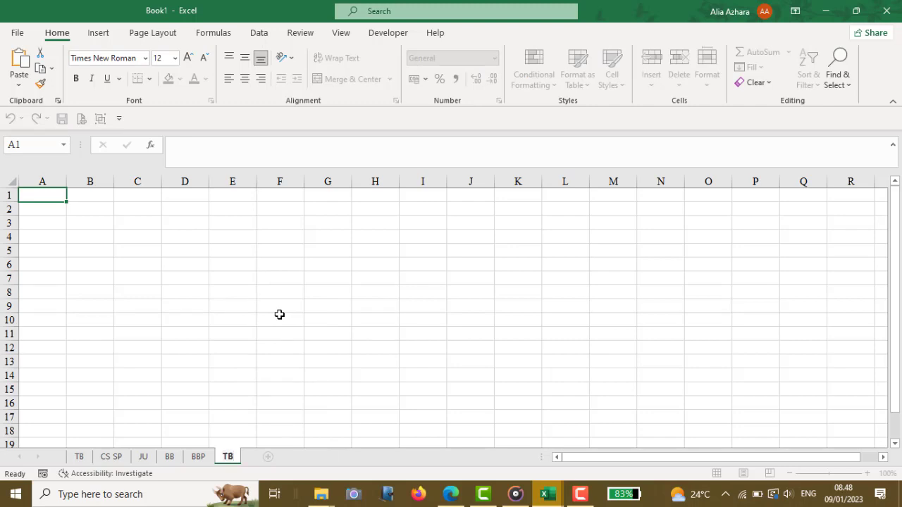
pyautogui.write('BA')
pyautogui.press('Return')
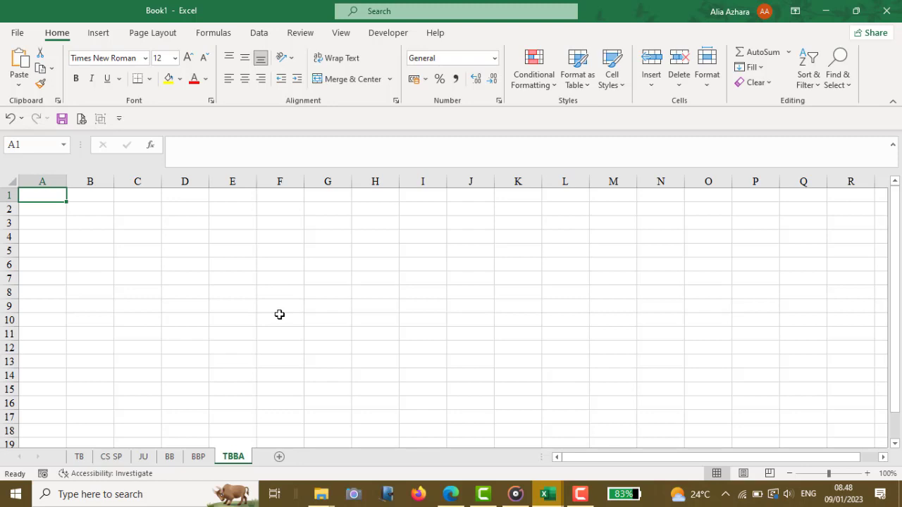
# Step: Copy the whole trial balance table from sheet TB and paste it into sheet TBBA starting at cell B2
pyautogui.click(77, 457)
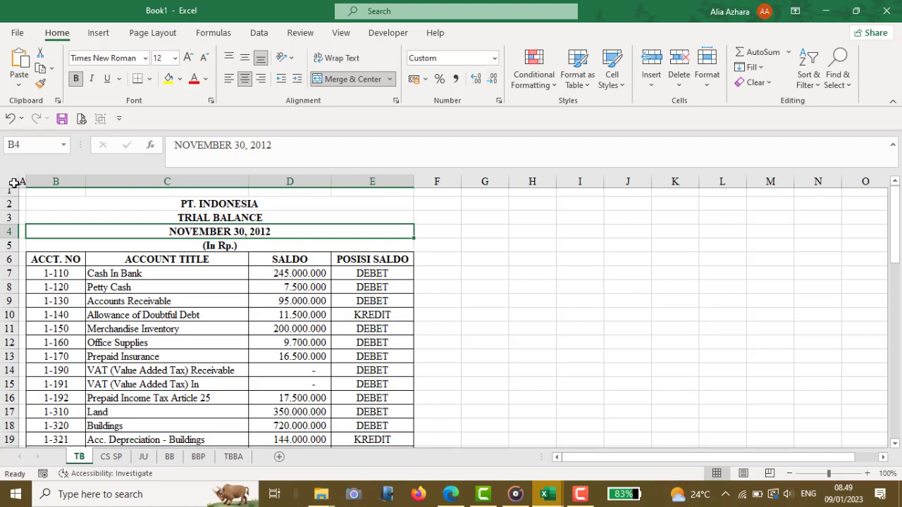
pyautogui.hotkey('ctrl', 'a')
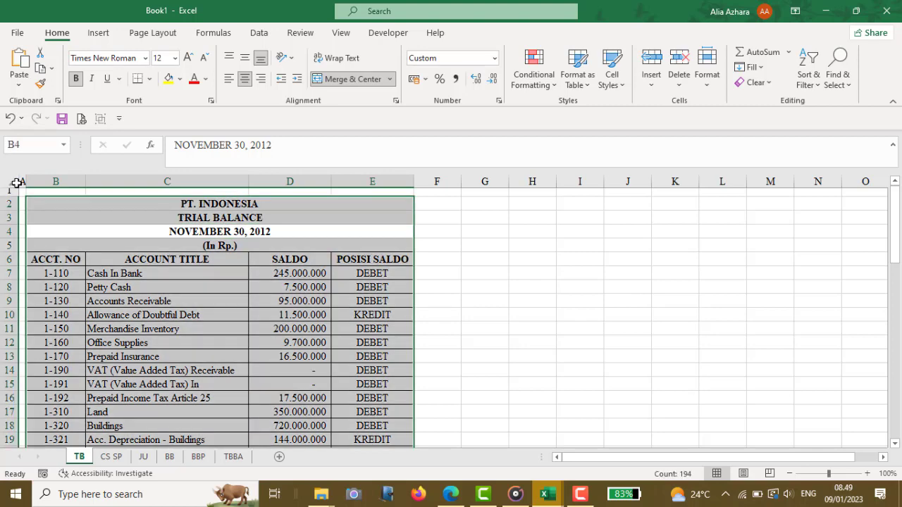
pyautogui.click(41, 68)
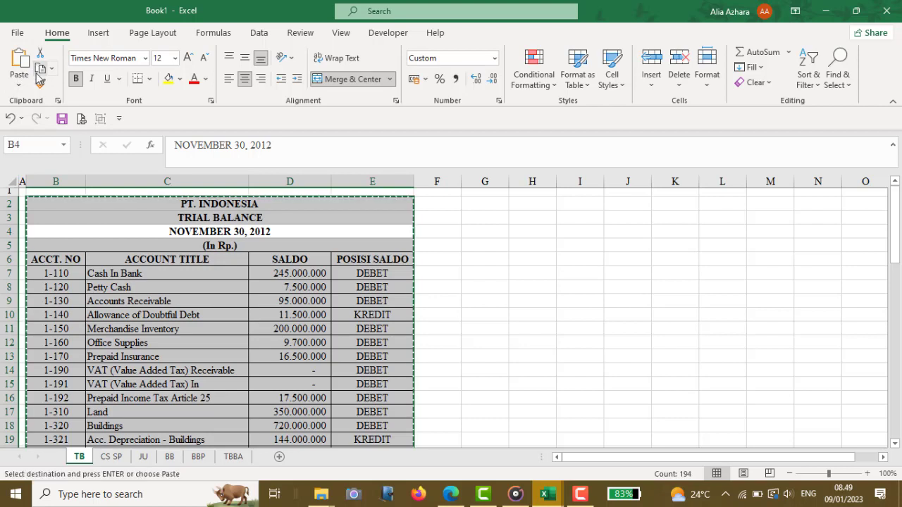
pyautogui.click(235, 460)
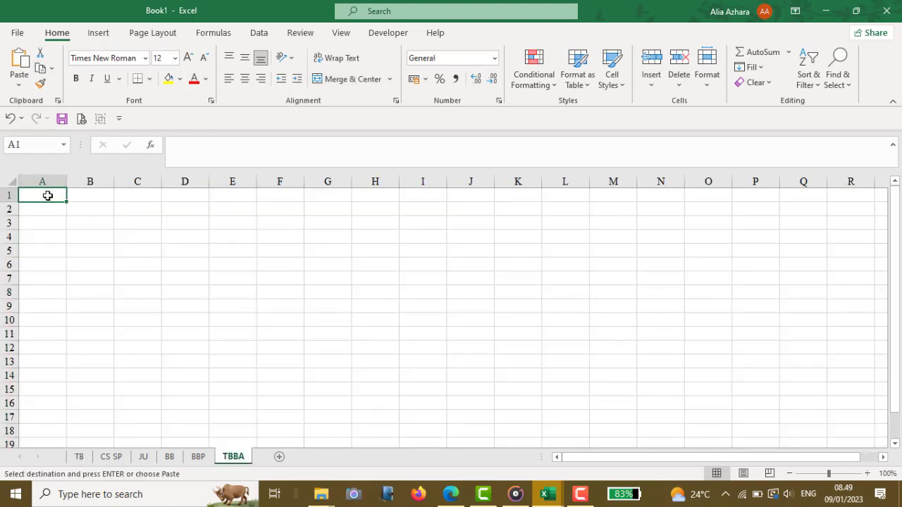
pyautogui.click(74, 206)
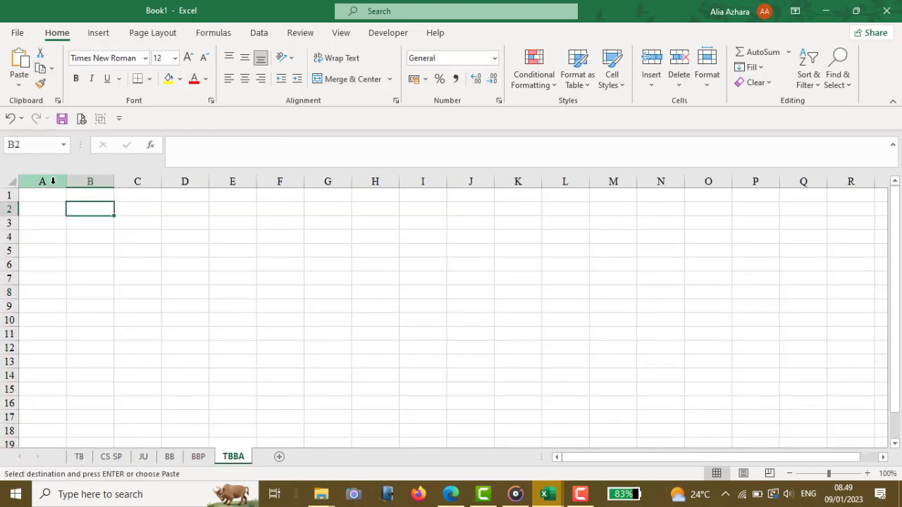
pyautogui.click(23, 64)
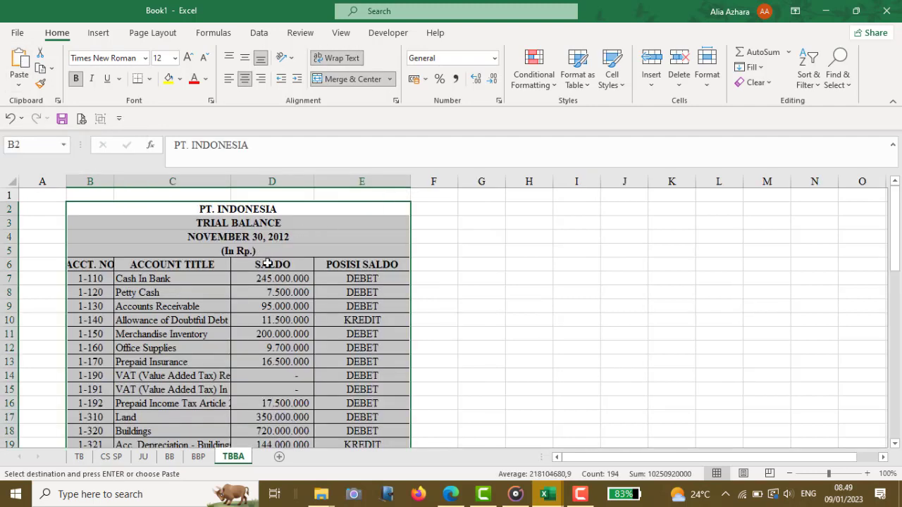
# Step: Change the TBBA column headings to DEBIT in D6 and CREDIT in E6
pyautogui.click(268, 264)
pyautogui.press('capslock')
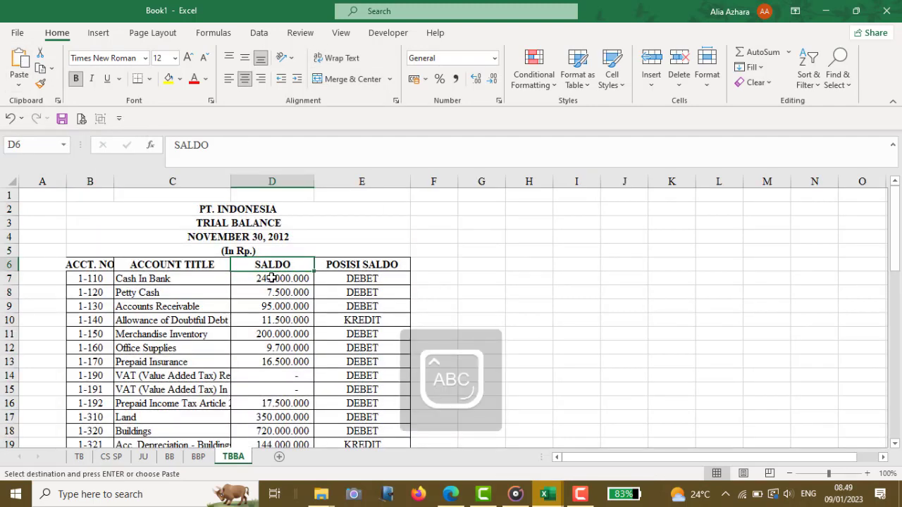
pyautogui.write('DE')
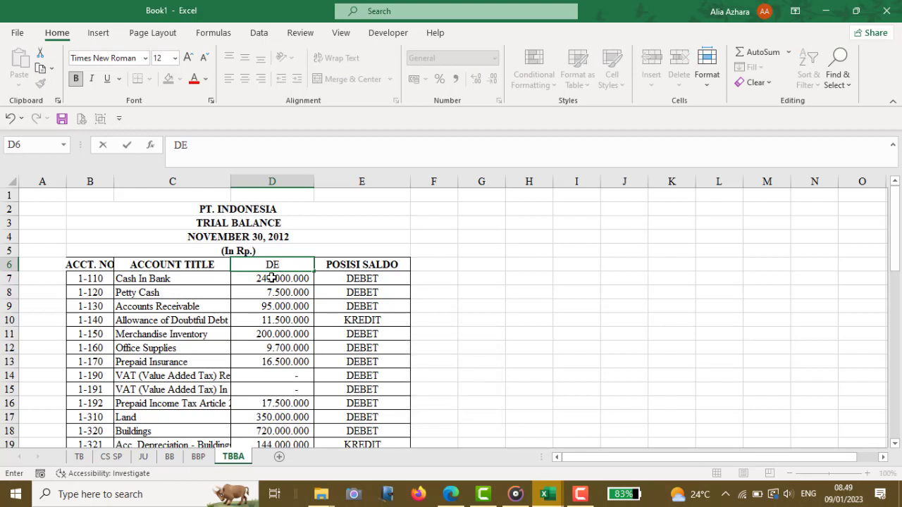
pyautogui.write('BIT')
pyautogui.press('Tab')
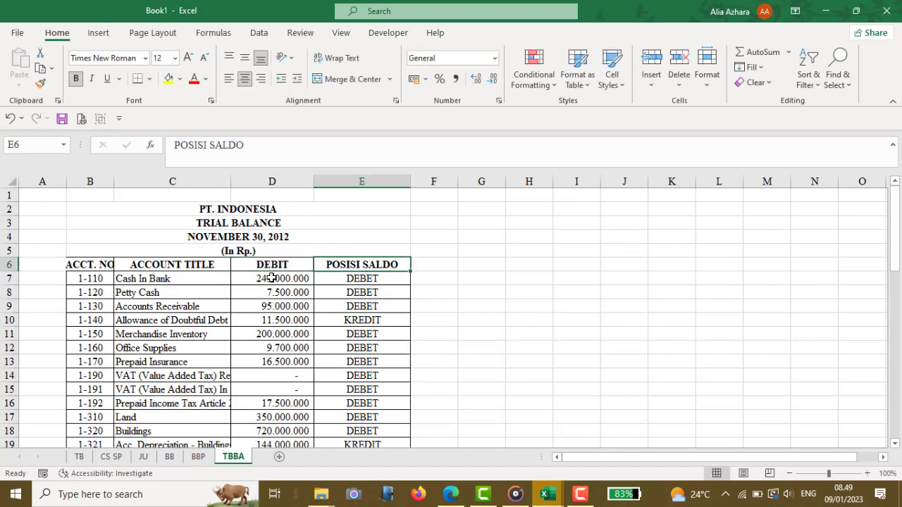
pyautogui.write('CREDO')
pyautogui.press('BackSpace')
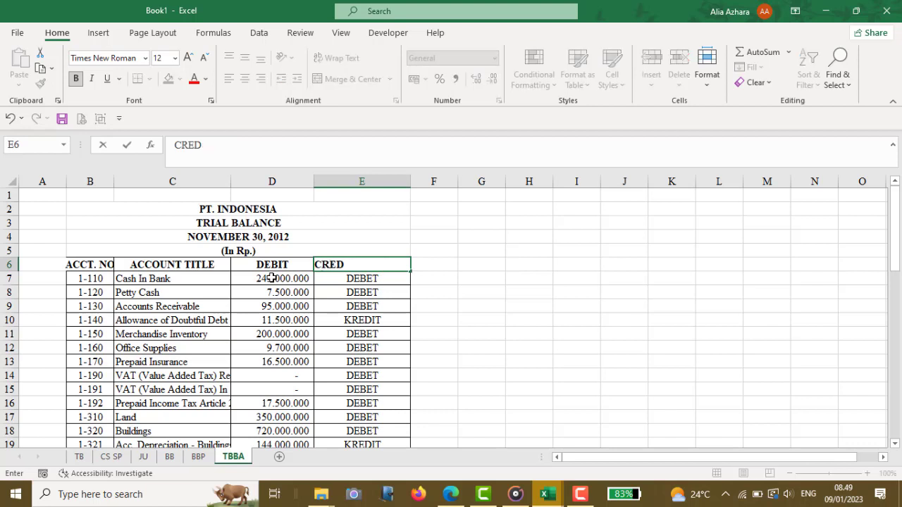
# Step: Extend the report title in B3 to TRIAL BALANCE BEFORE ADJUSTMENT
pyautogui.click(310, 221)
pyautogui.doubleClick(306, 222)
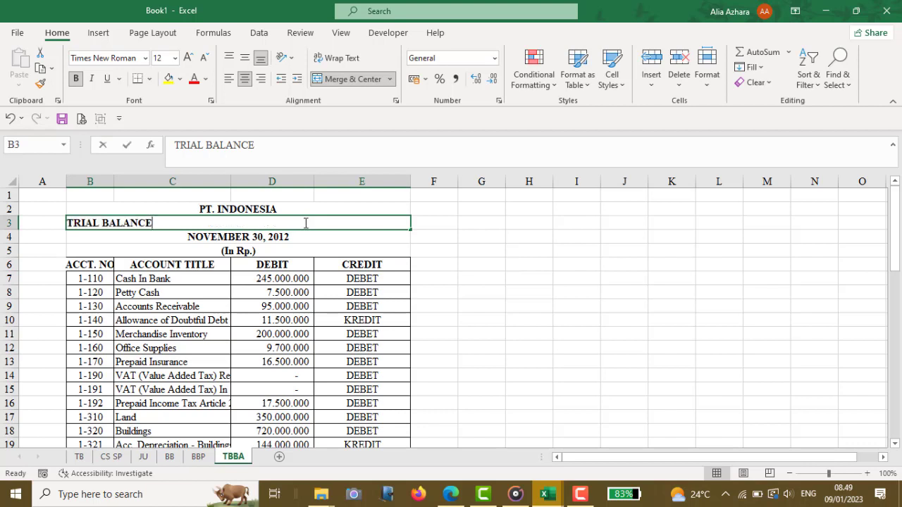
pyautogui.write('N')
pyautogui.press('BackSpace')
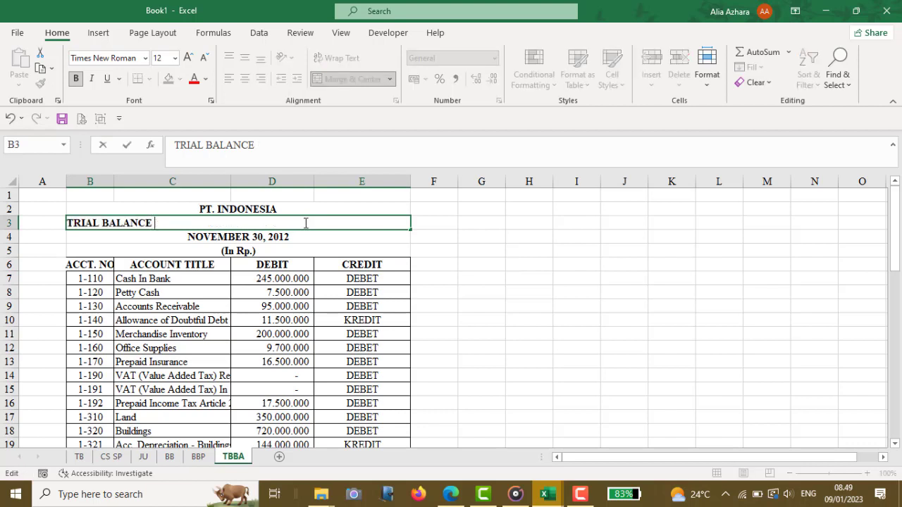
pyautogui.write('BEFORE')
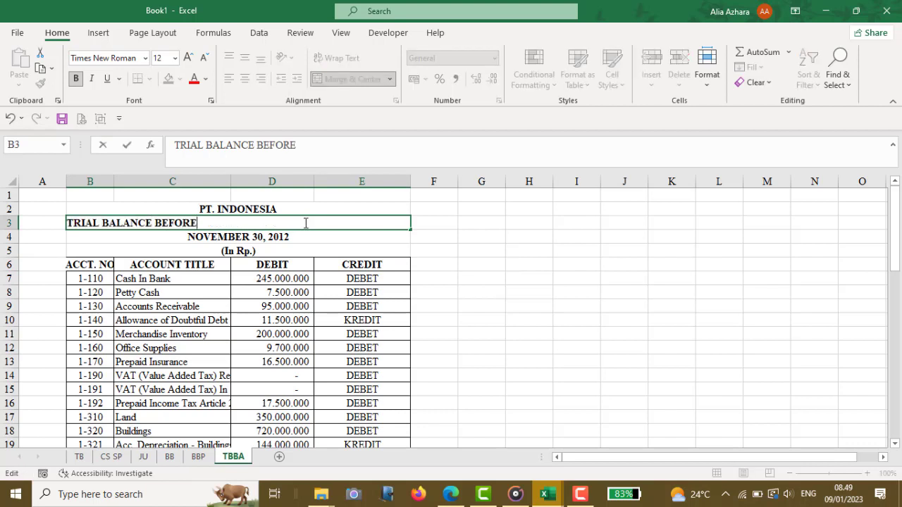
pyautogui.write(' ADJUSTMEN')
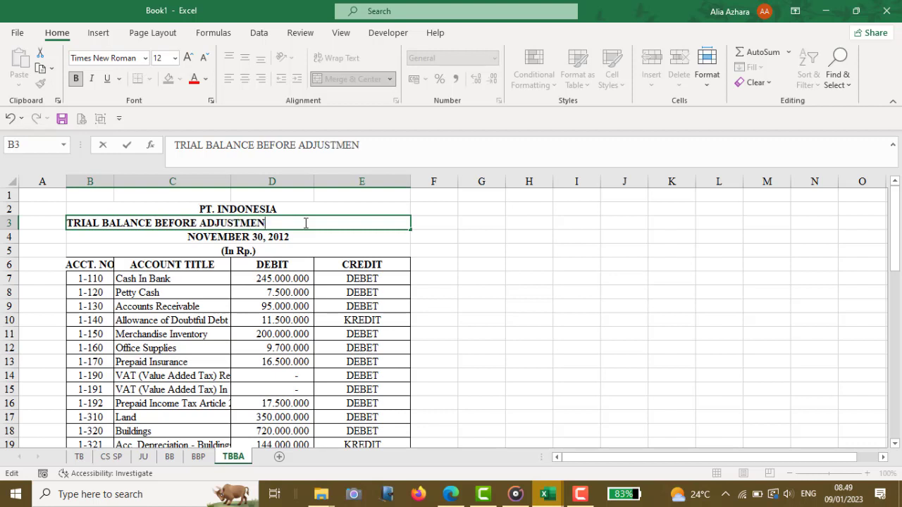
pyautogui.write('T')
pyautogui.press('Return')
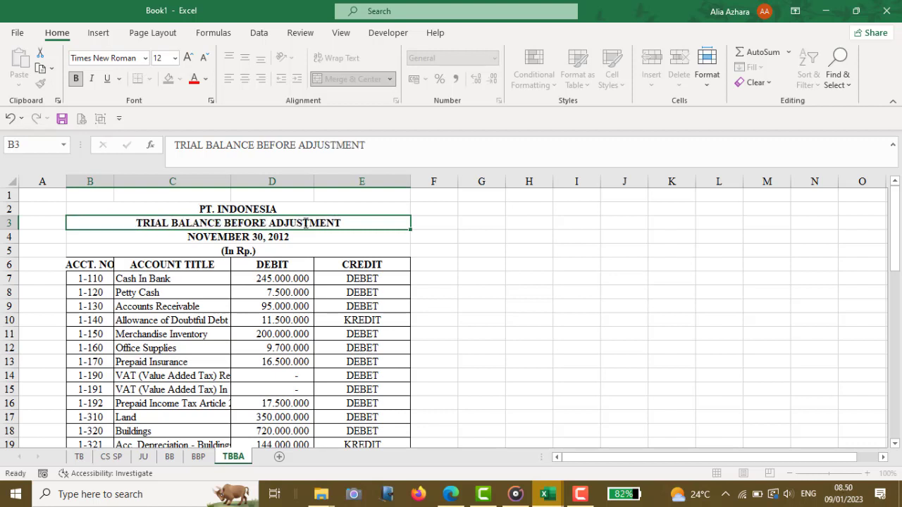
# Step: Change the report date in B4 to DECEMBER 31, 2012
pyautogui.click(246, 144)
pyautogui.keyDown('shift'); pyautogui.click(176, 144); pyautogui.keyUp('shift')
pyautogui.write('D')
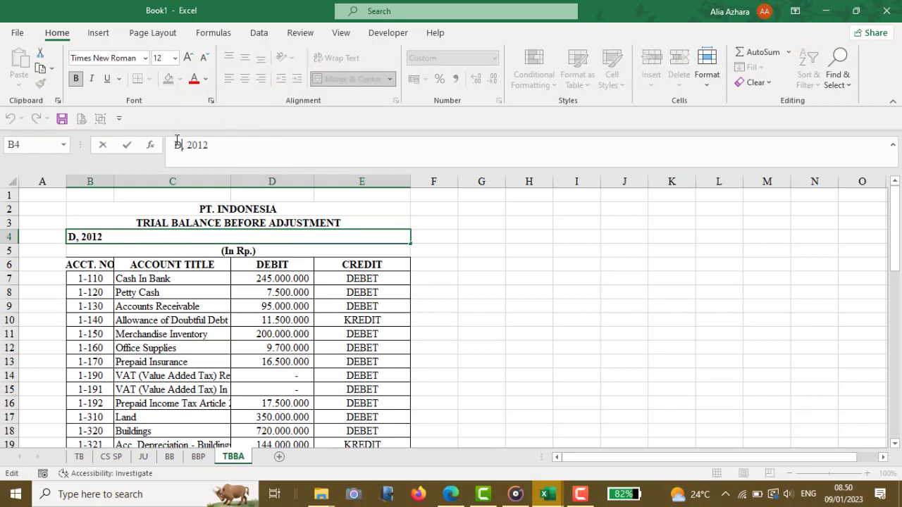
pyautogui.write('ECEMBER 31')
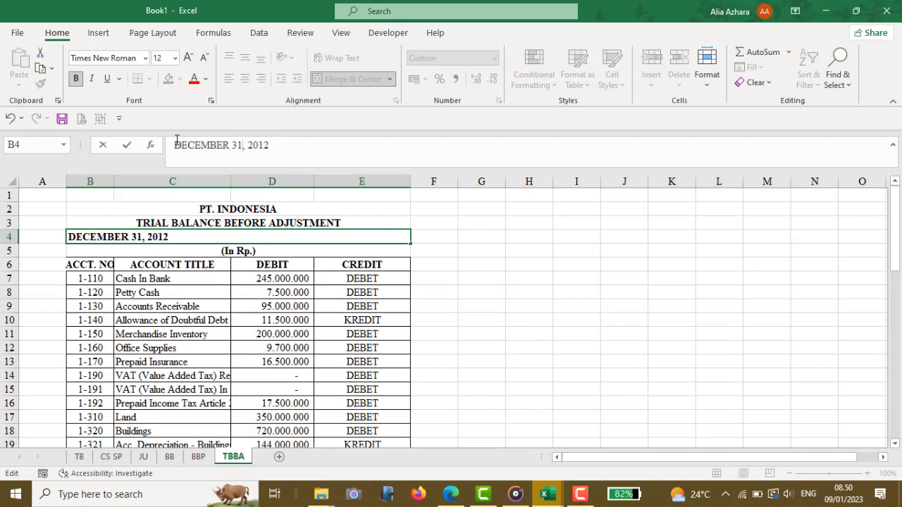
pyautogui.press('Return')
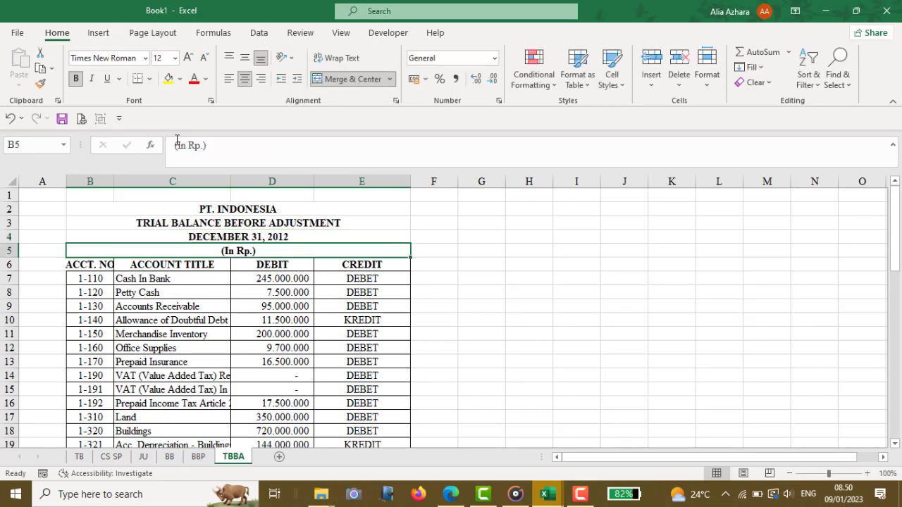
# Step: Delete the old amounts and DEBET/KREDIT entries in D7:E53 of sheet TBBA, shifting cells up
pyautogui.click(283, 279)
pyautogui.scroll(-2, 317, 289)
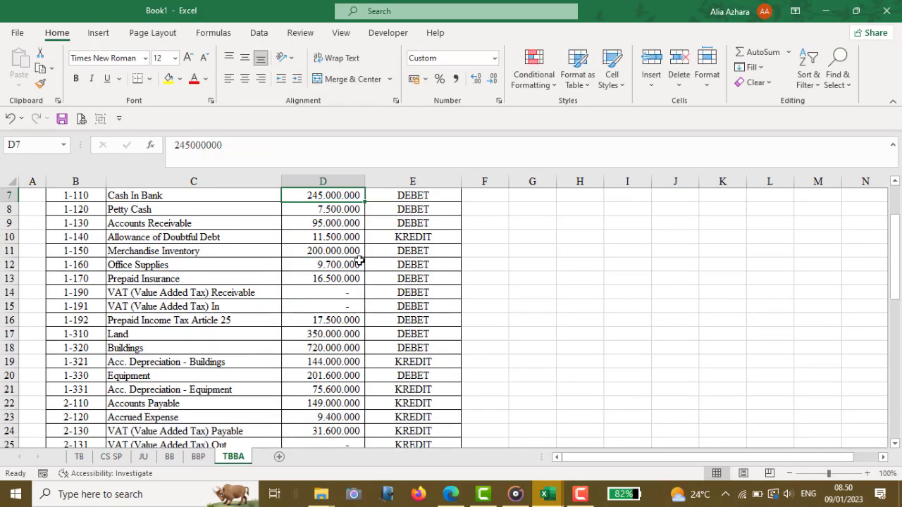
pyautogui.scroll(-9, 385, 323)
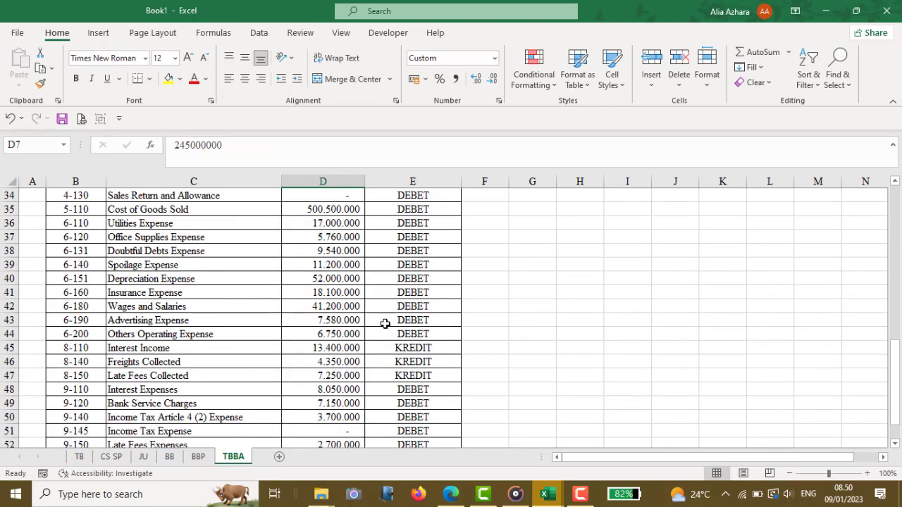
pyautogui.scroll(-4, 385, 326)
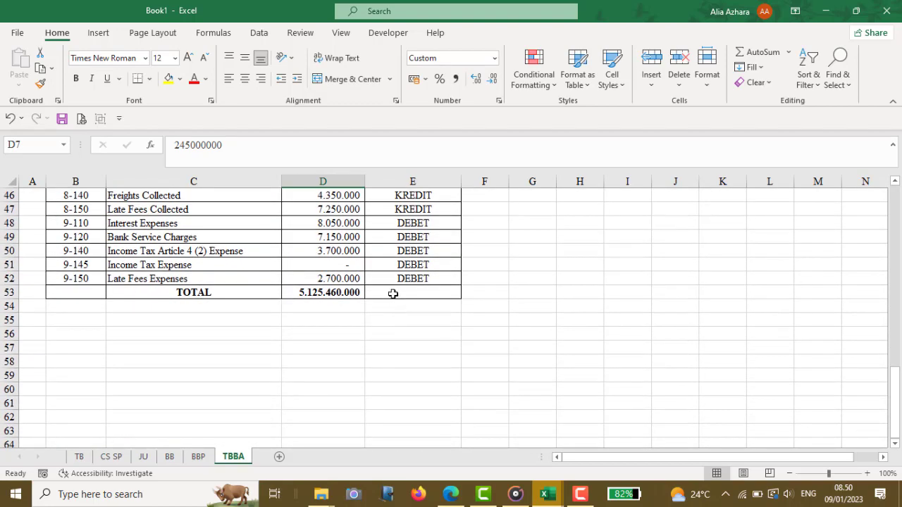
pyautogui.keyDown('shift'); pyautogui.click(392, 293); pyautogui.keyUp('shift')
pyautogui.scroll(13, 392, 293)
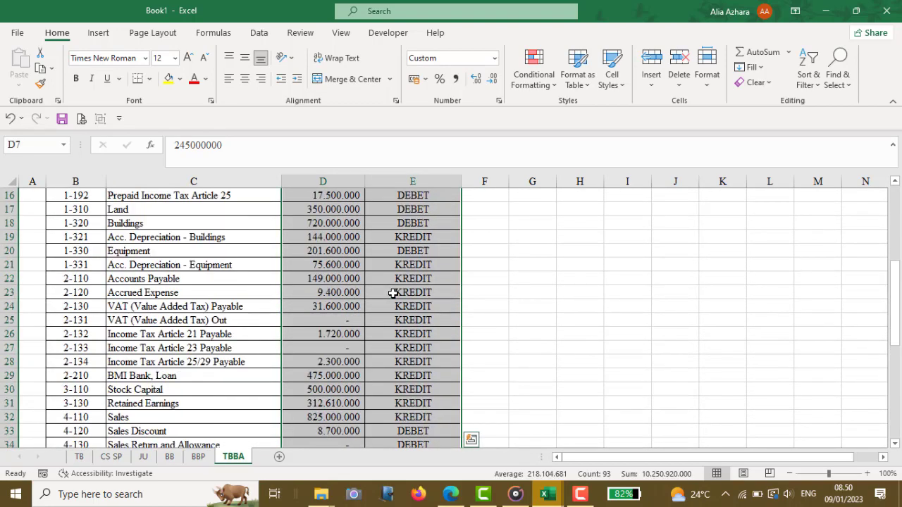
pyautogui.scroll(2, 393, 293)
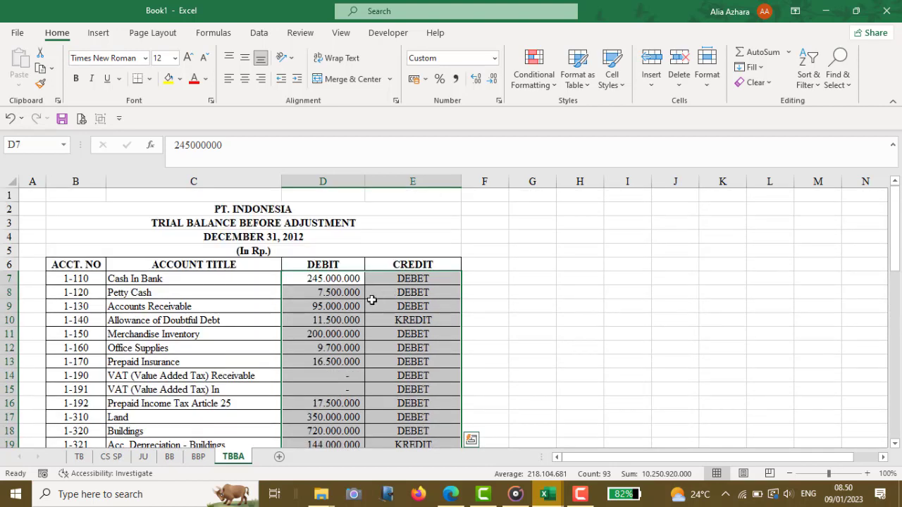
pyautogui.rightClick(372, 300)
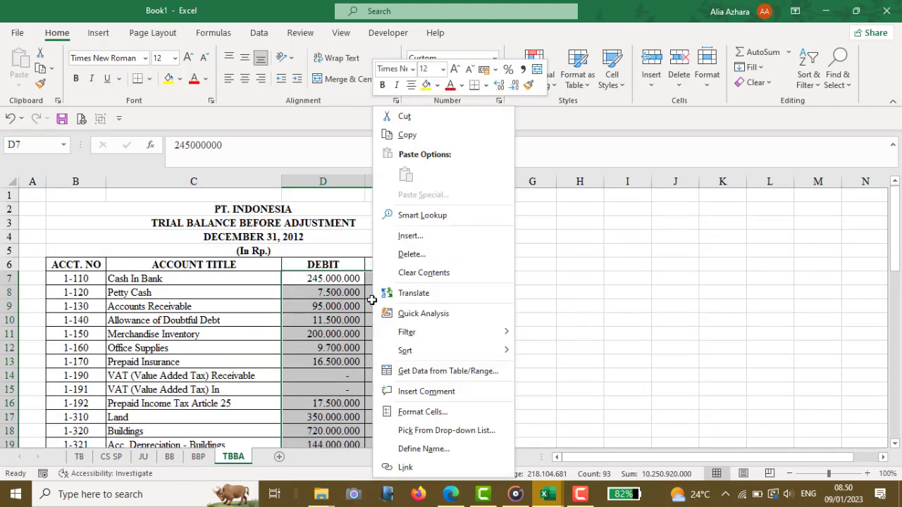
pyautogui.click(411, 255)
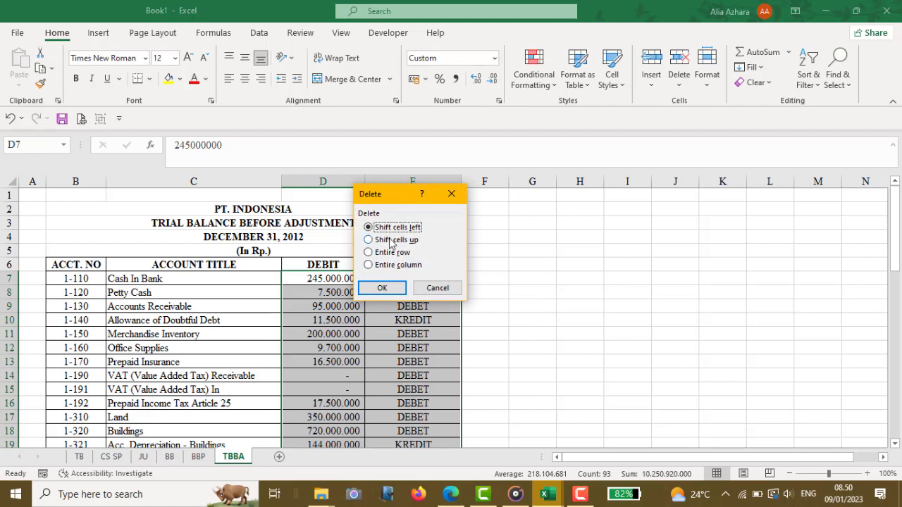
pyautogui.click(395, 240)
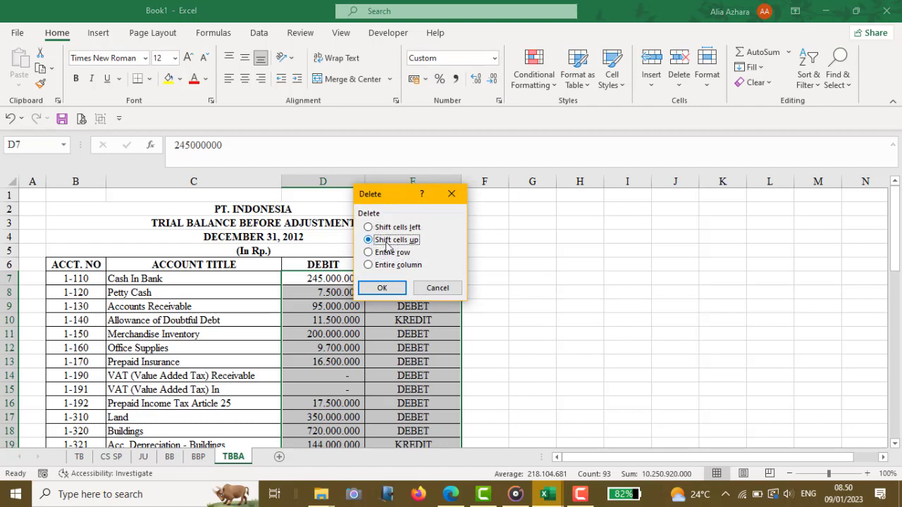
pyautogui.click(384, 289)
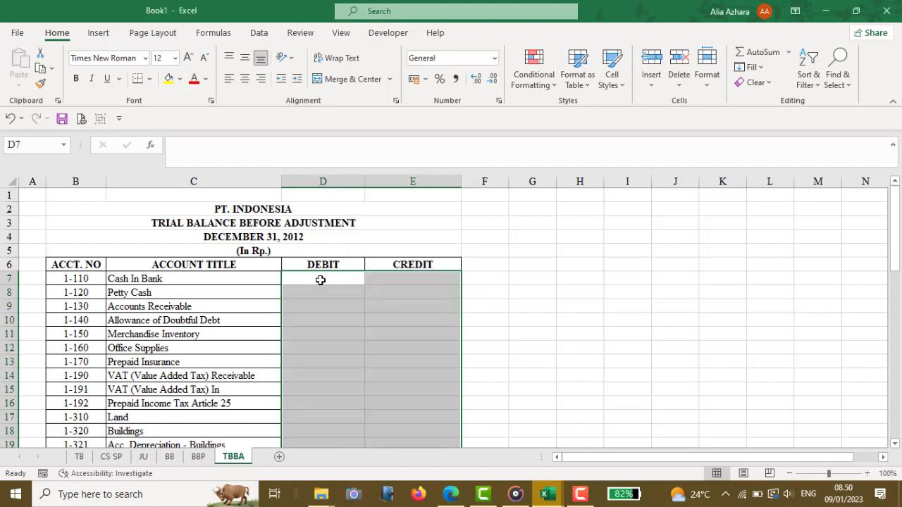
pyautogui.click(329, 286)
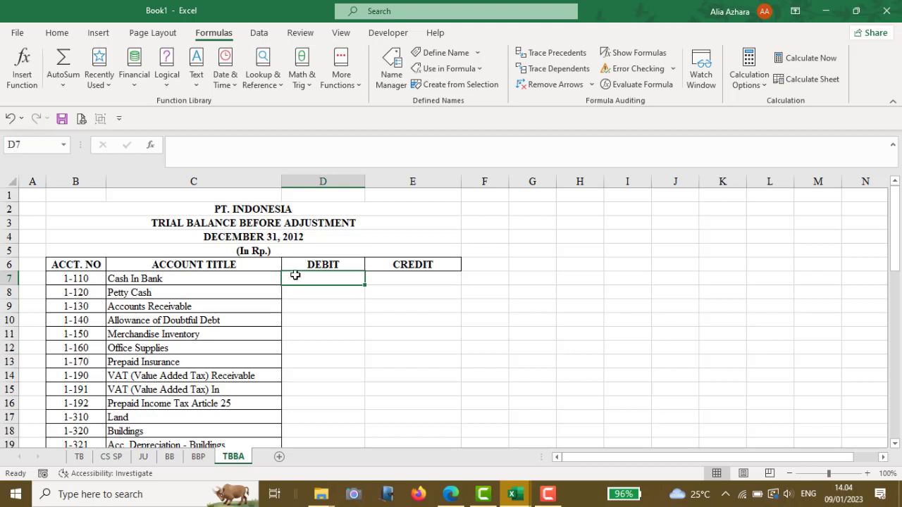
pyautogui.moveTo(298, 275)
pyautogui.mouseDown()
pyautogui.moveTo(303, 177)
pyautogui.moveTo(298, 317)
pyautogui.moveTo(298, 279)
pyautogui.mouseUp()
# Step: On sheet JU, name the debit account code range F8:F44 AKUNDEBET
pyautogui.click(143, 457)
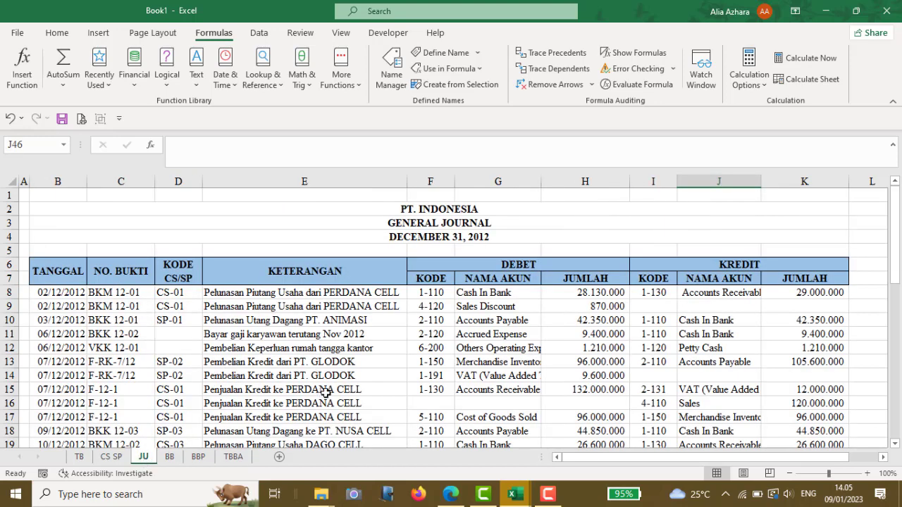
pyautogui.click(432, 293)
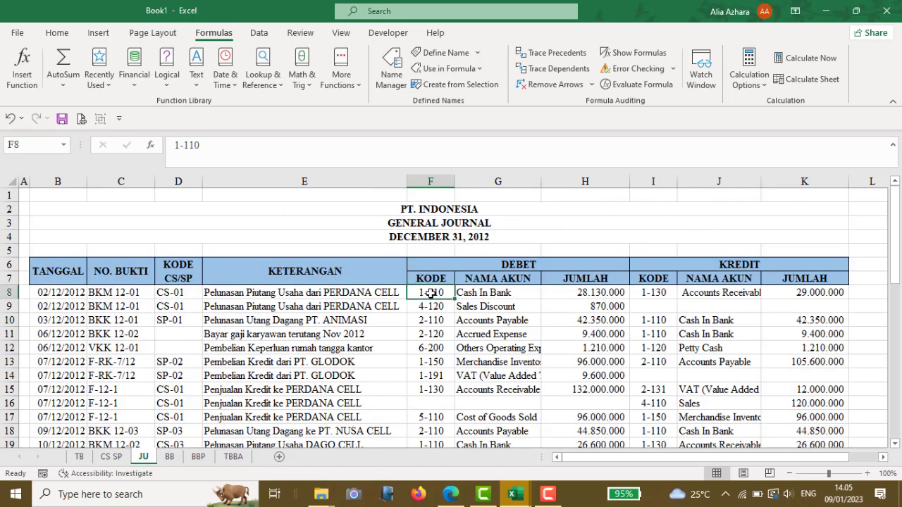
pyautogui.scroll(-7, 430, 294)
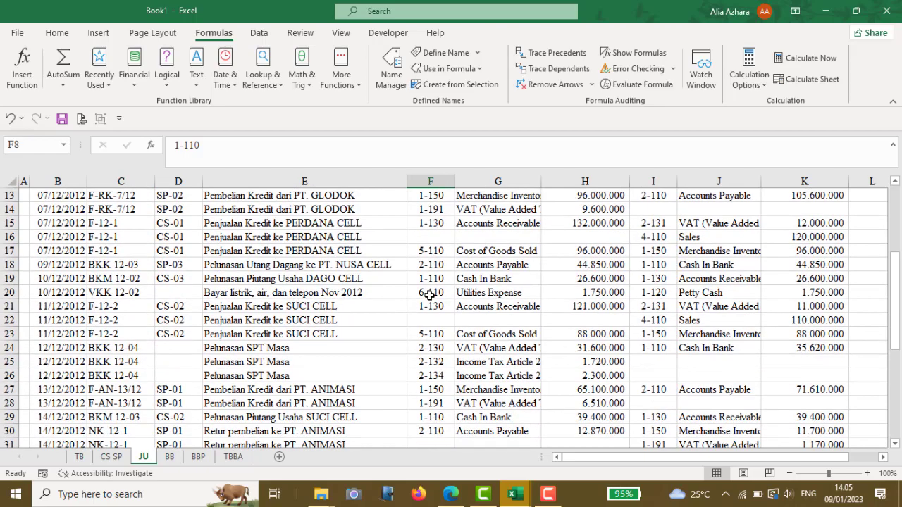
pyautogui.scroll(-4, 430, 294)
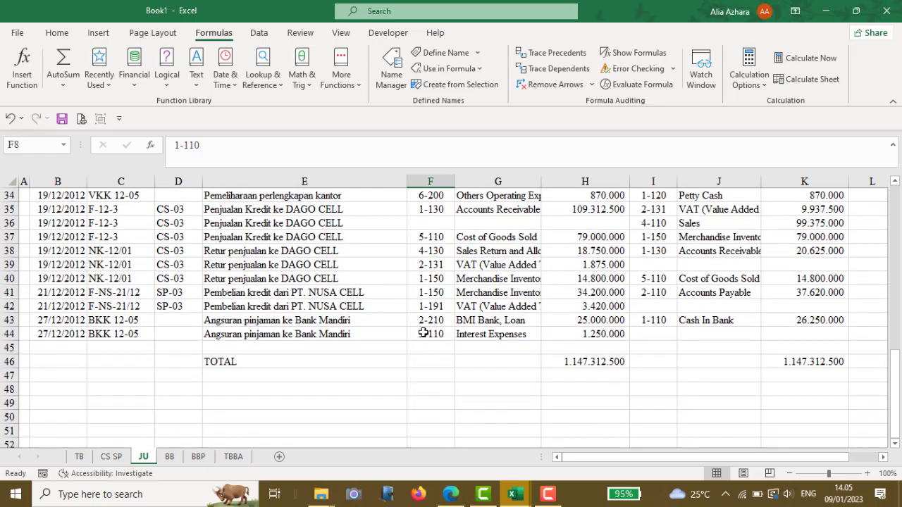
pyautogui.keyDown('shift'); pyautogui.click(425, 333); pyautogui.keyUp('shift')
pyautogui.scroll(10, 425, 332)
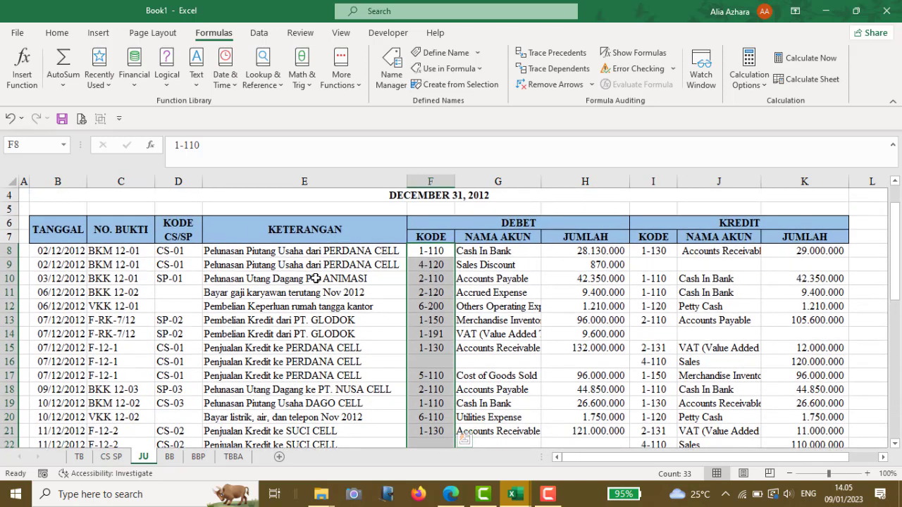
pyautogui.click(35, 146)
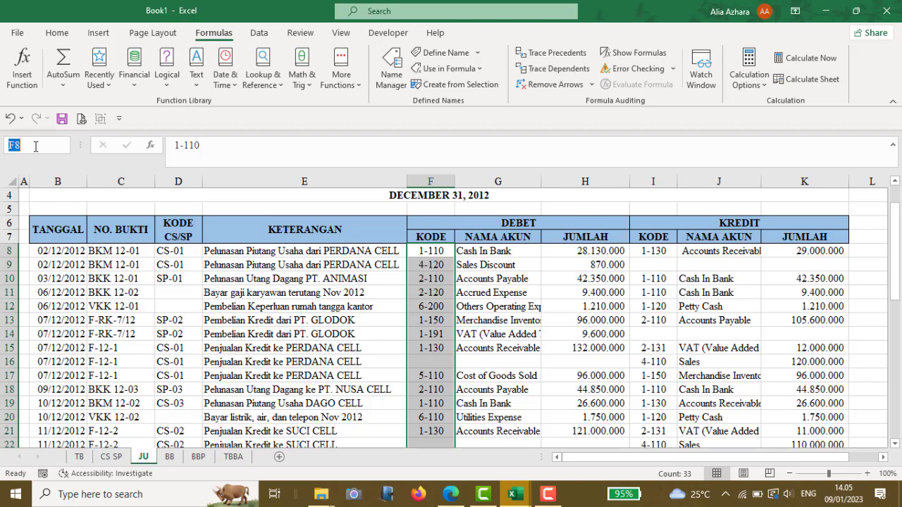
pyautogui.press('capslock')
pyautogui.write('AKUN')
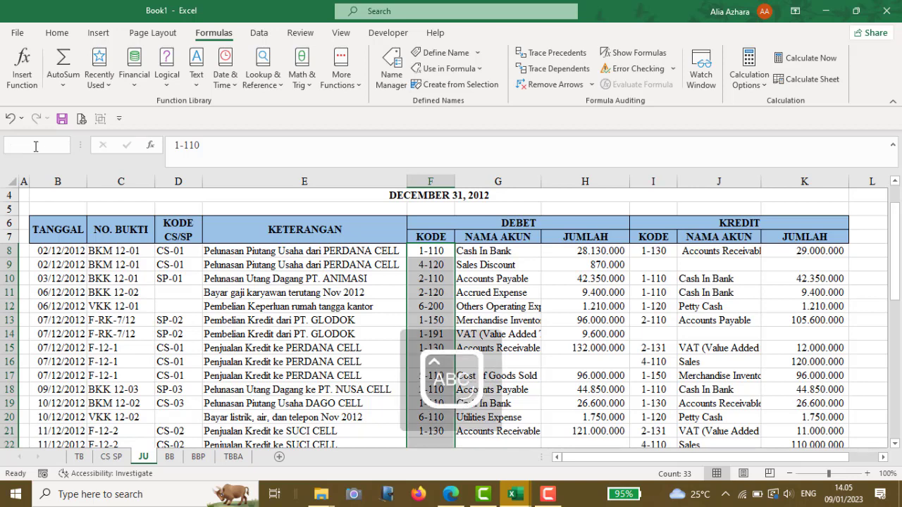
pyautogui.write('DEBET')
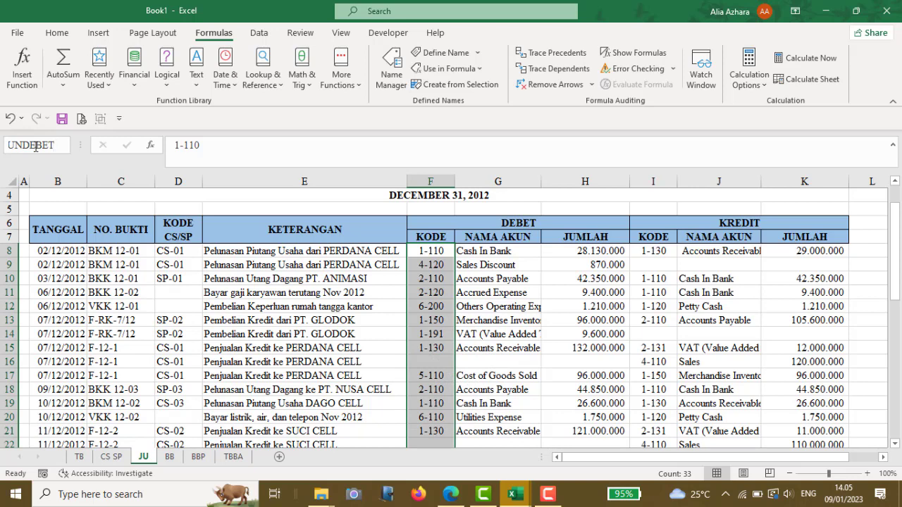
pyautogui.press('Return')
# Step: Name the debit amount range H8:H44 of the general journal SALDODEBET
pyautogui.click(575, 253)
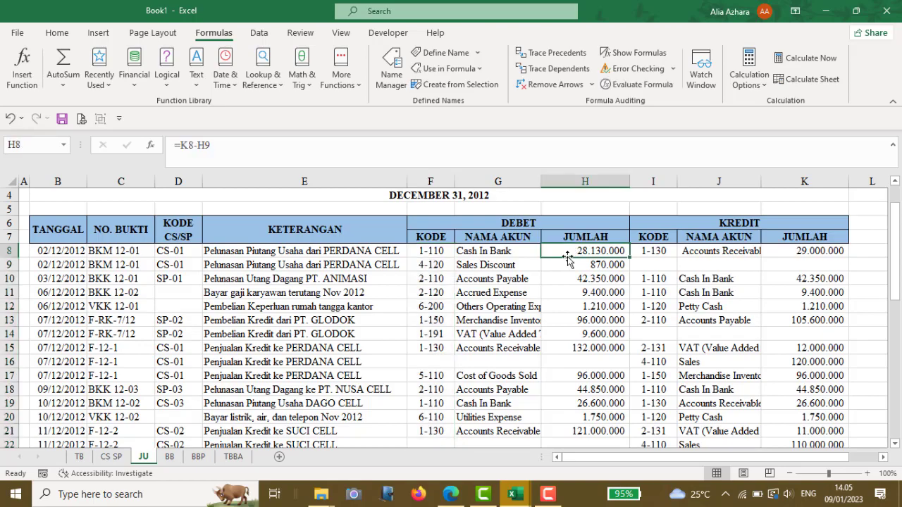
pyautogui.scroll(-2, 567, 259)
pyautogui.scroll(-2, 567, 260)
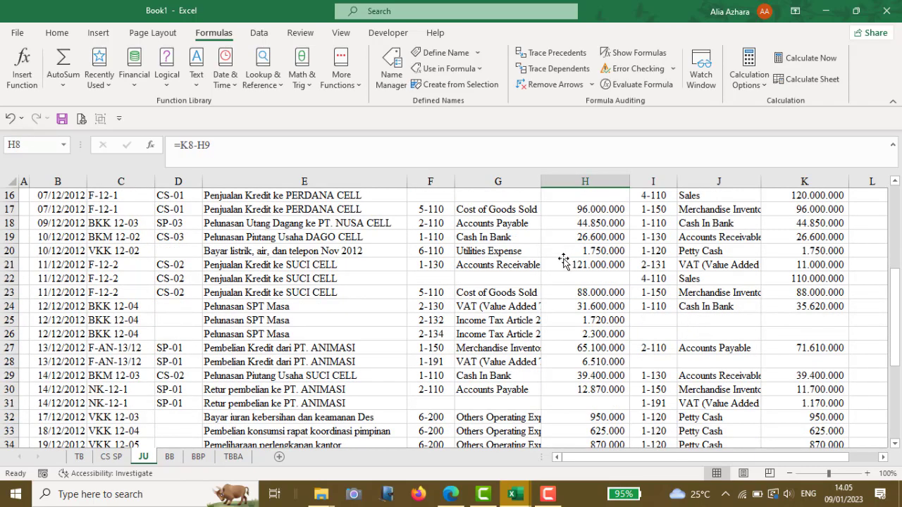
pyautogui.scroll(-3, 555, 324)
pyautogui.scroll(-5, 555, 324)
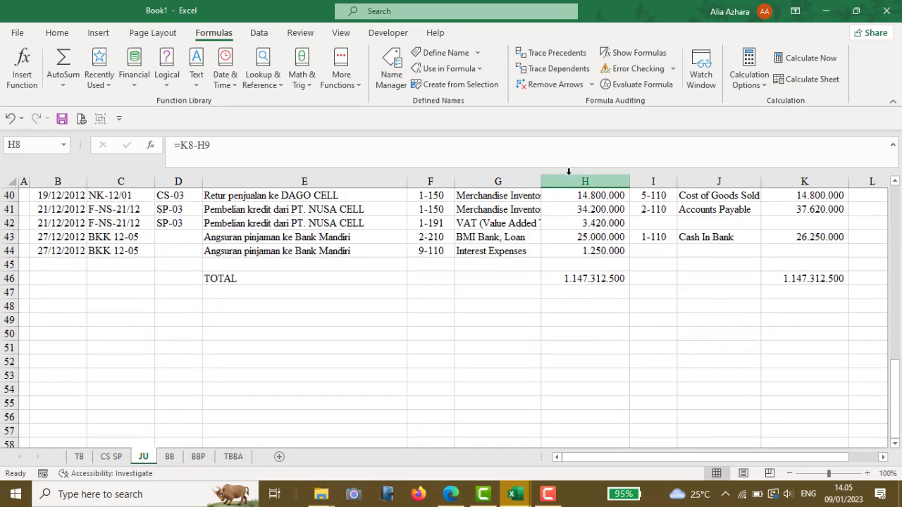
pyautogui.keyDown('shift'); pyautogui.click(572, 251); pyautogui.keyUp('shift')
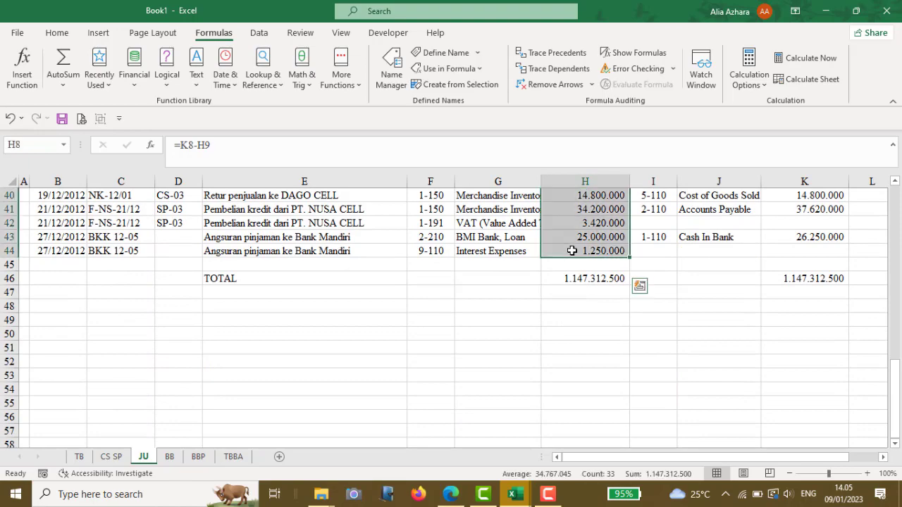
pyautogui.scroll(6, 572, 251)
pyautogui.scroll(6, 573, 250)
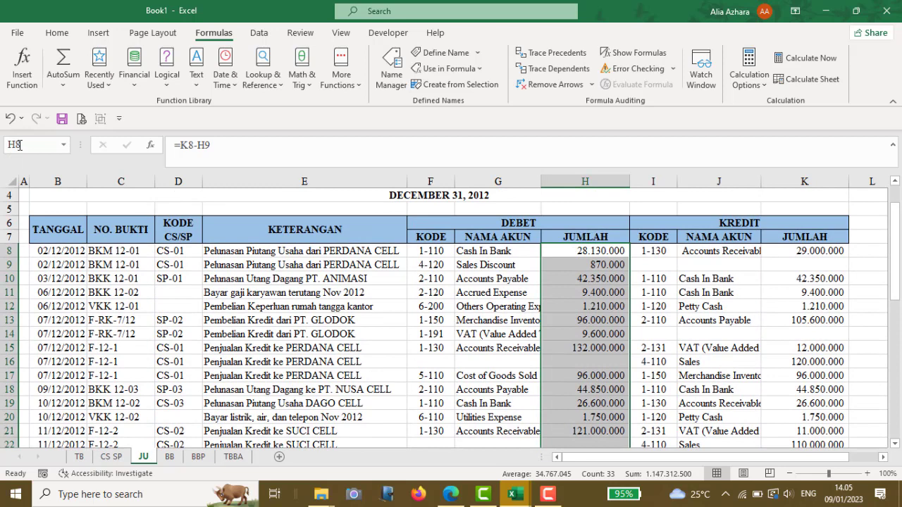
pyautogui.click(19, 145)
pyautogui.press('BackSpace')
pyautogui.write('SALDODEBET')
pyautogui.press('Return')
# Step: Name the credit account code range I8:I44 of the general journal AKUNKREDIT
pyautogui.click(663, 251)
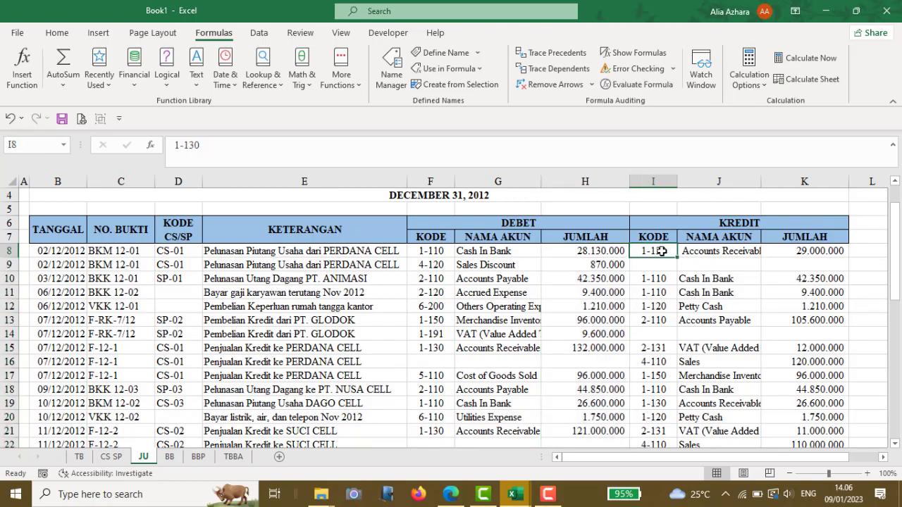
pyautogui.scroll(-6, 635, 261)
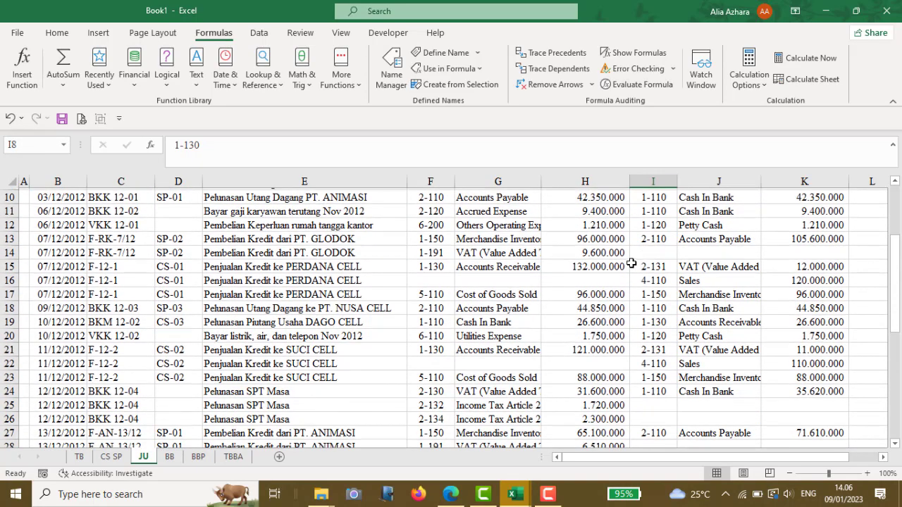
pyautogui.scroll(-3, 627, 381)
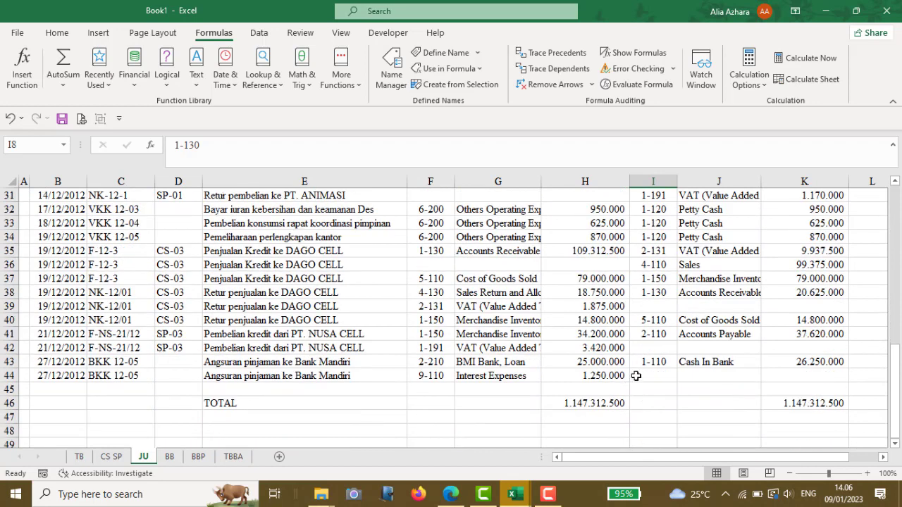
pyautogui.keyDown('shift'); pyautogui.click(643, 375); pyautogui.keyUp('shift')
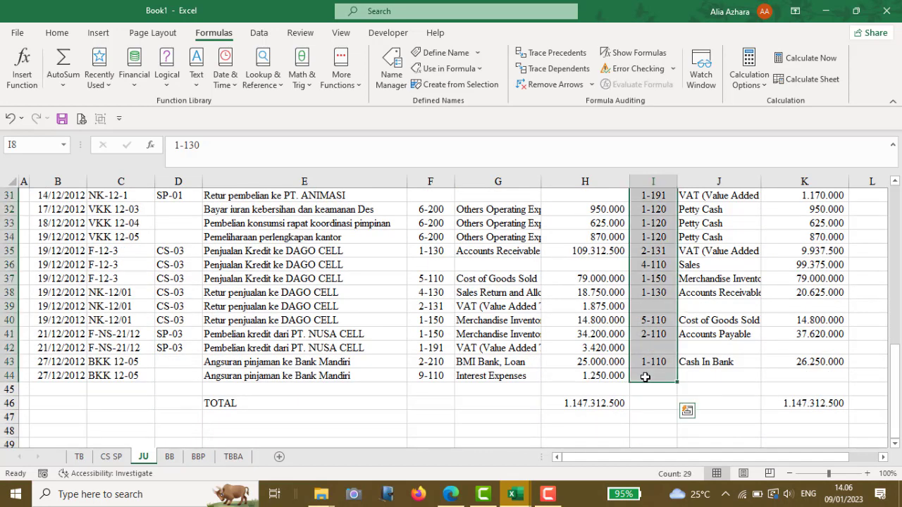
pyautogui.click(25, 147)
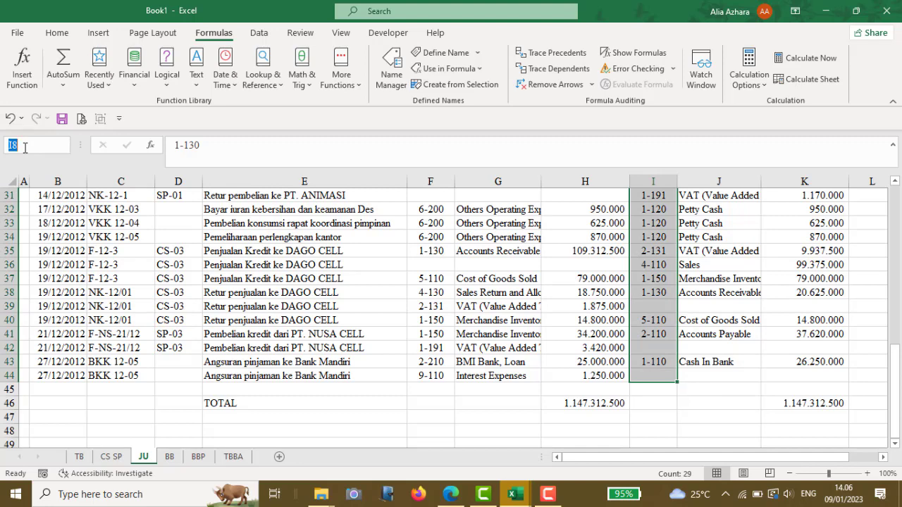
pyautogui.write('AL')
pyautogui.press('BackSpace')
pyautogui.press('BackSpace')
pyautogui.write('KUNKREDIT')
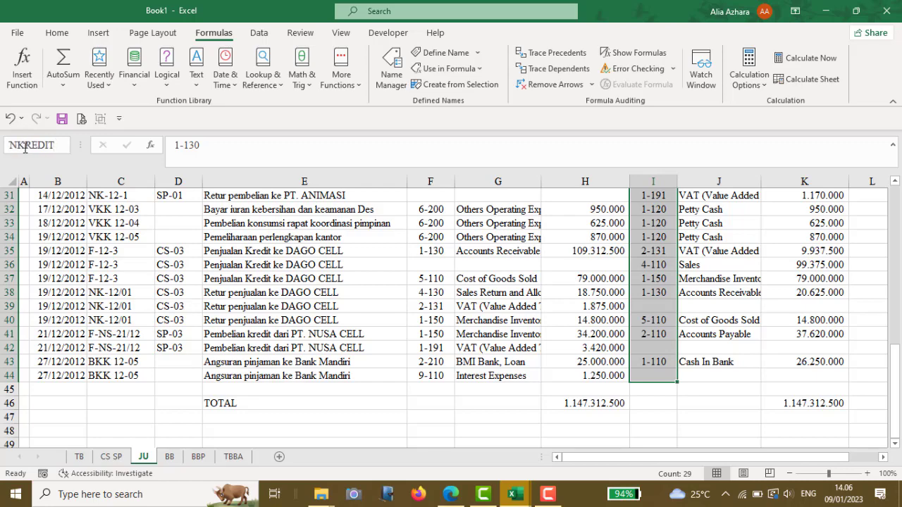
pyautogui.press('Return')
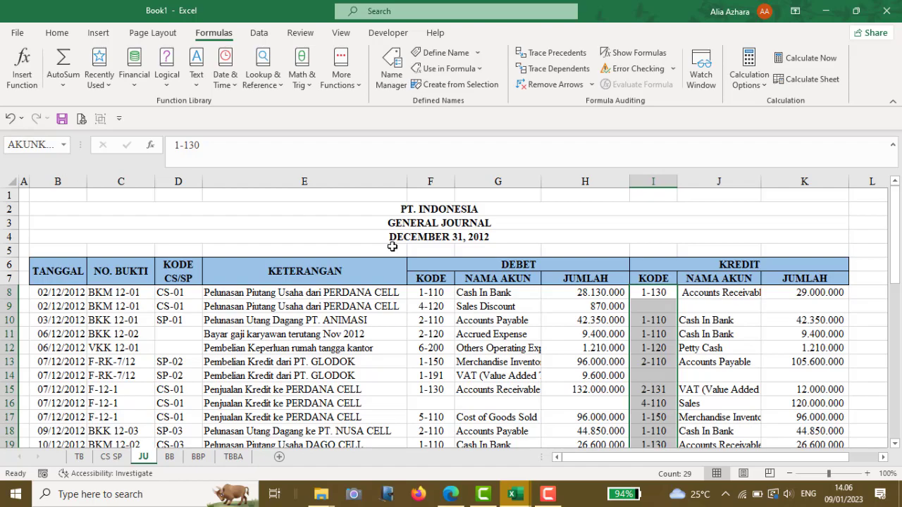
# Step: Name the credit amount range K8:K44 of the general journal SALDOKREDIT
pyautogui.click(772, 291)
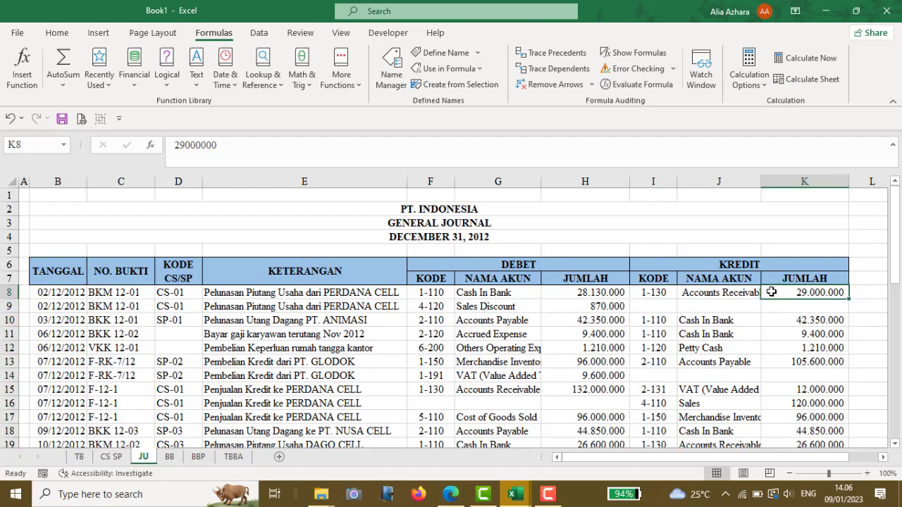
pyautogui.scroll(-8, 772, 292)
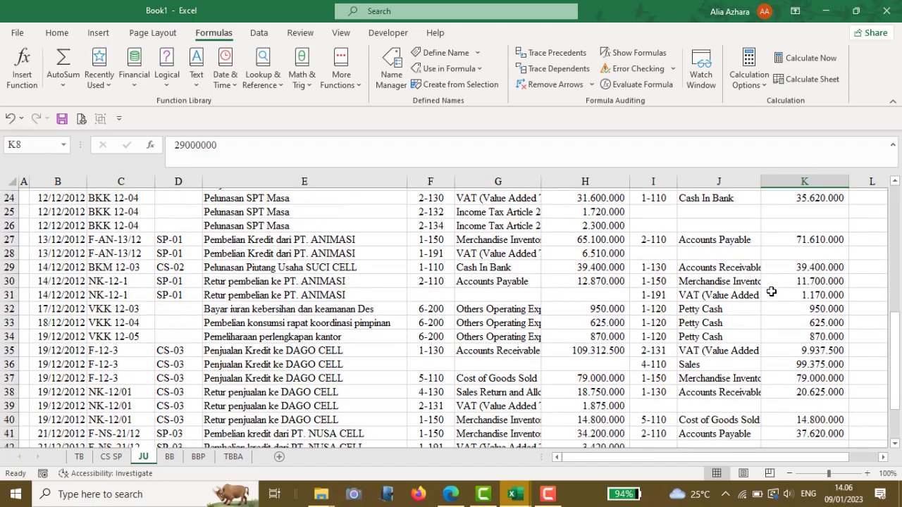
pyautogui.scroll(-4, 772, 291)
pyautogui.keyDown('shift'); pyautogui.click(781, 294); pyautogui.keyUp('shift')
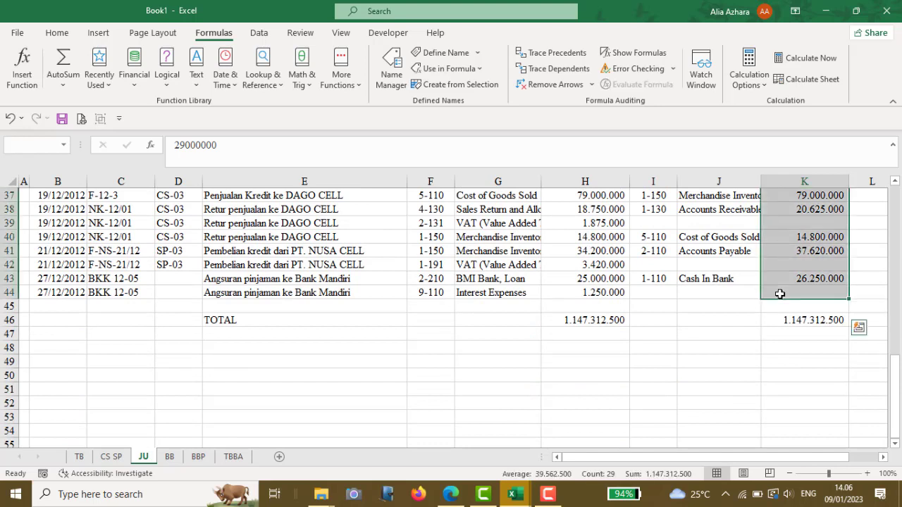
pyautogui.click(26, 147)
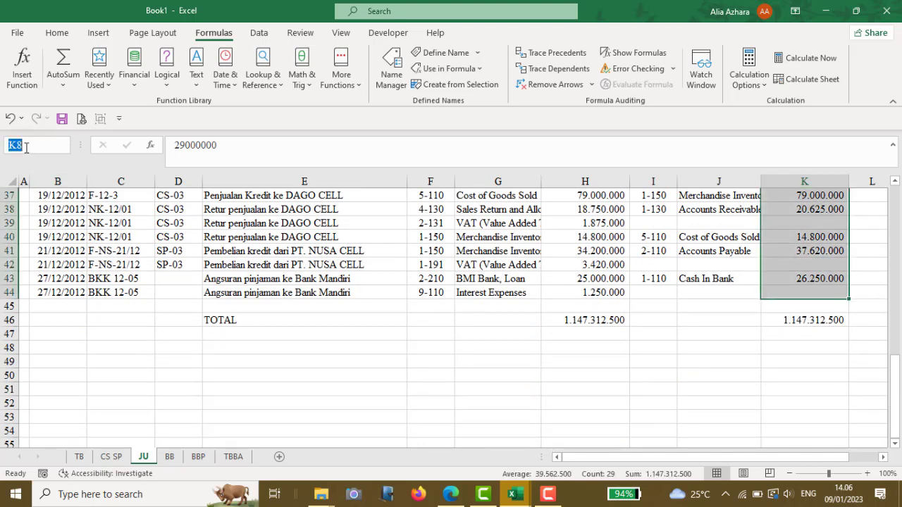
pyautogui.write('SALDO')
pyautogui.write('KREDIT')
pyautogui.press('Return')
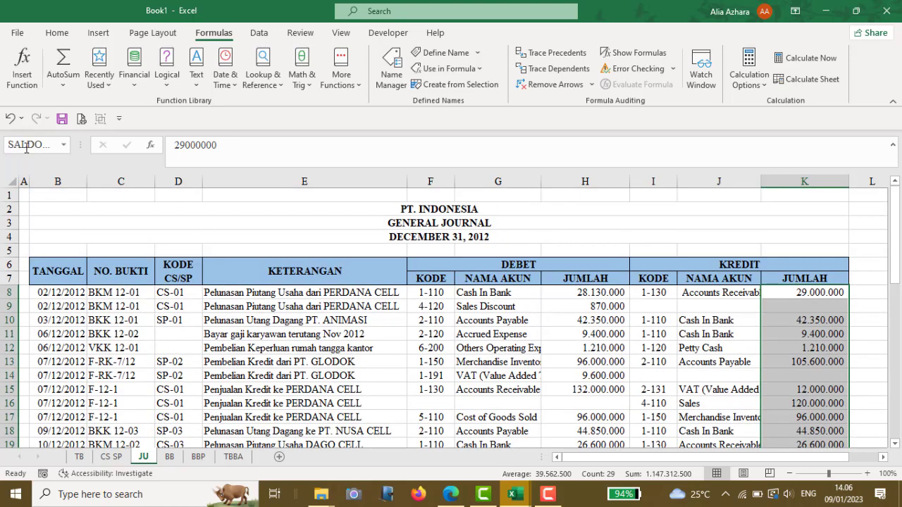
pyautogui.click(203, 289)
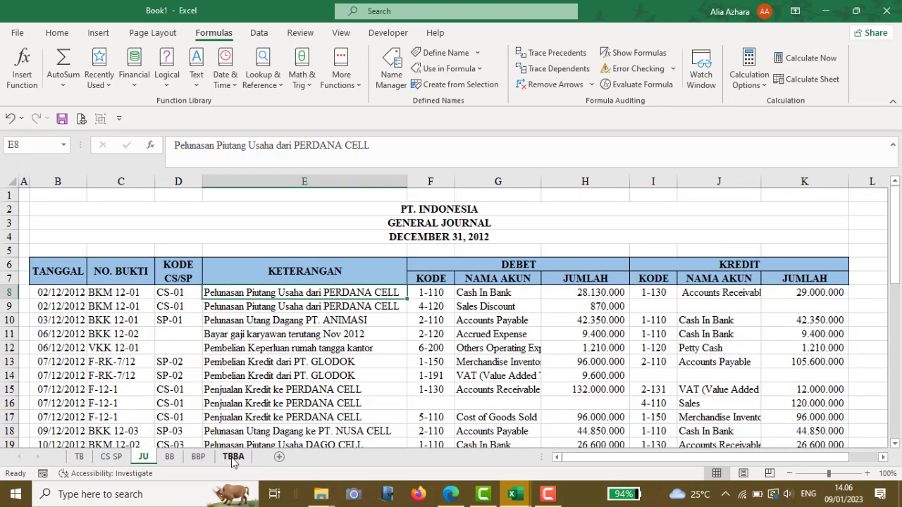
pyautogui.click(232, 457)
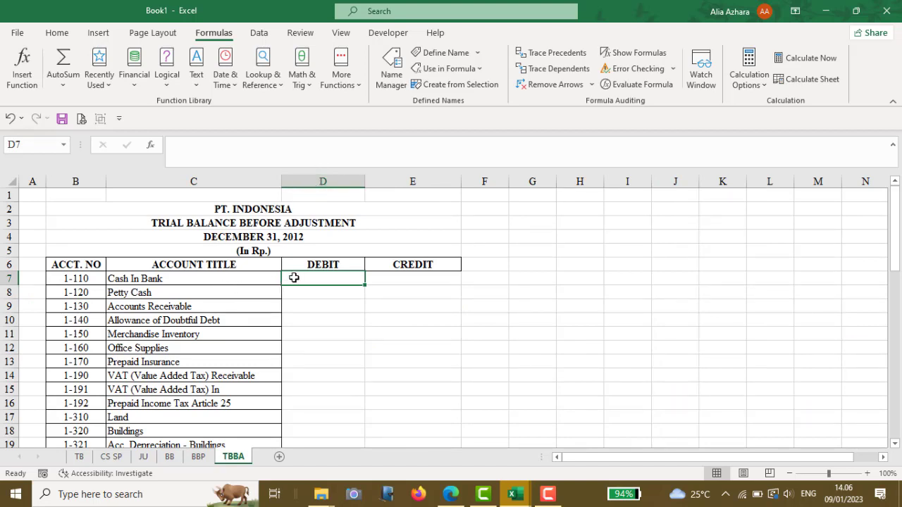
pyautogui.click(78, 457)
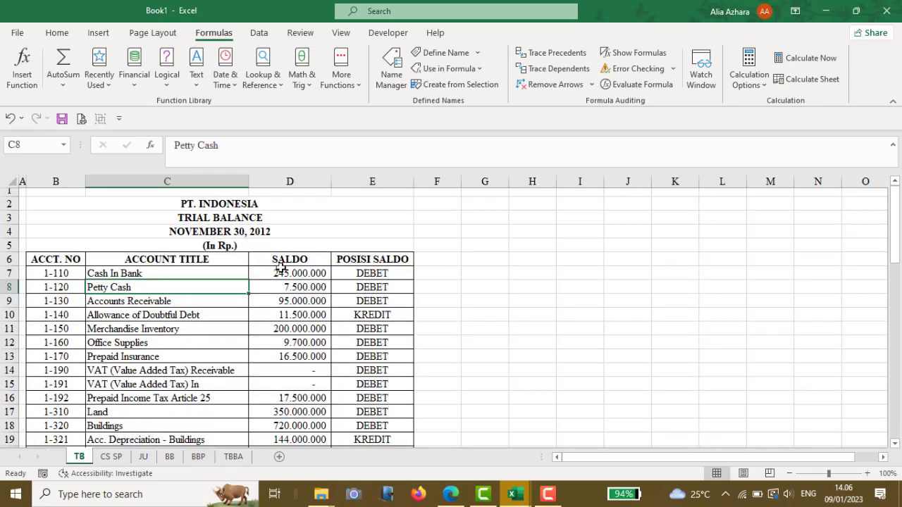
pyautogui.click(145, 457)
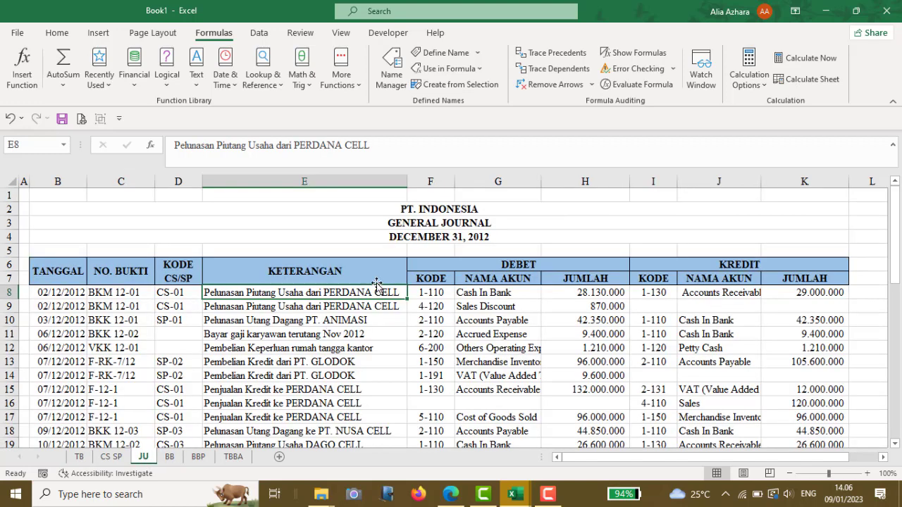
pyautogui.click(560, 181)
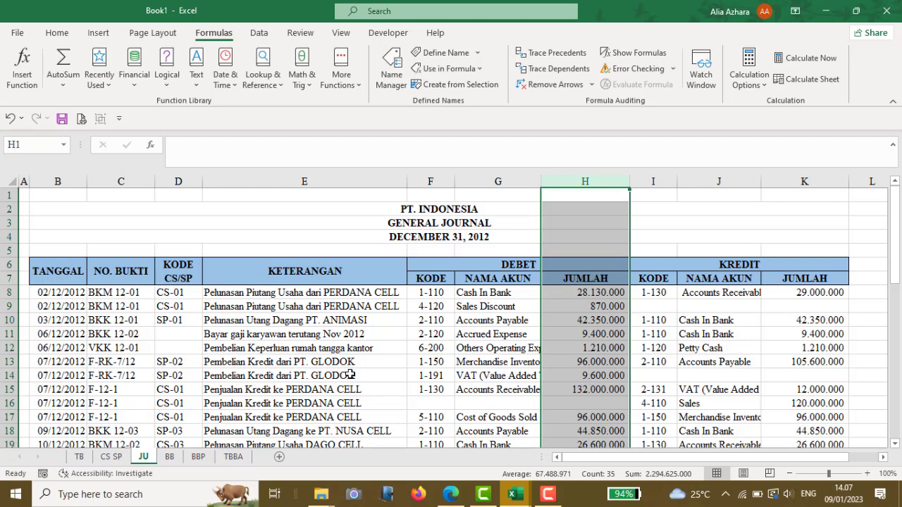
# Step: In cell D7 of sheet TBBA, start an IF formula that tests whether TB!E7 equals "DEBET"
pyautogui.click(235, 459)
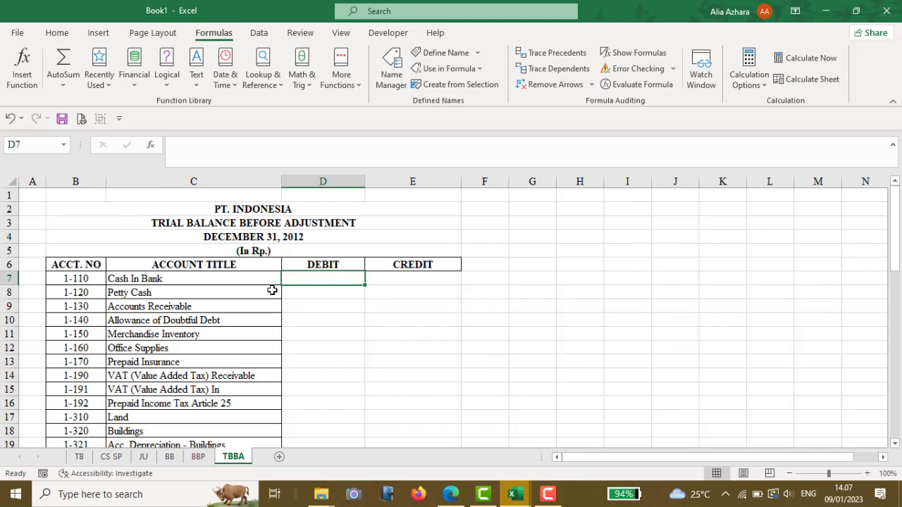
pyautogui.write('=I')
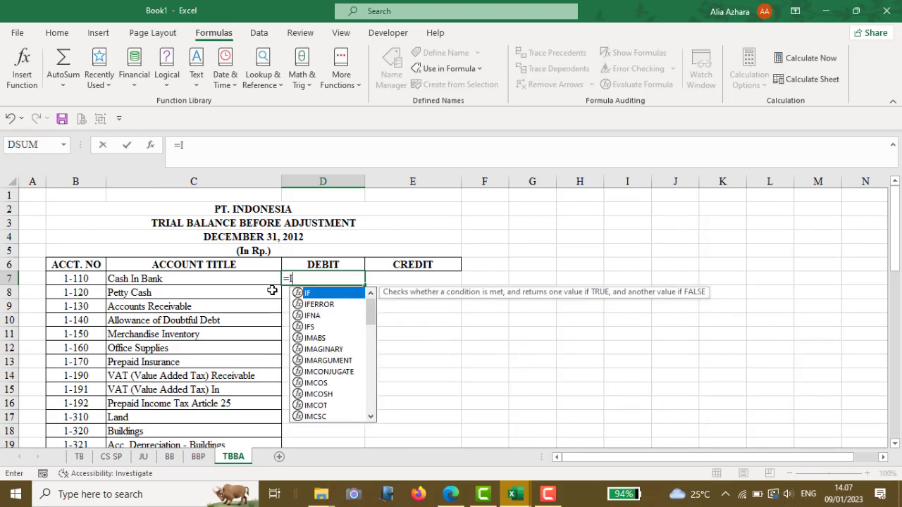
pyautogui.write('F(')
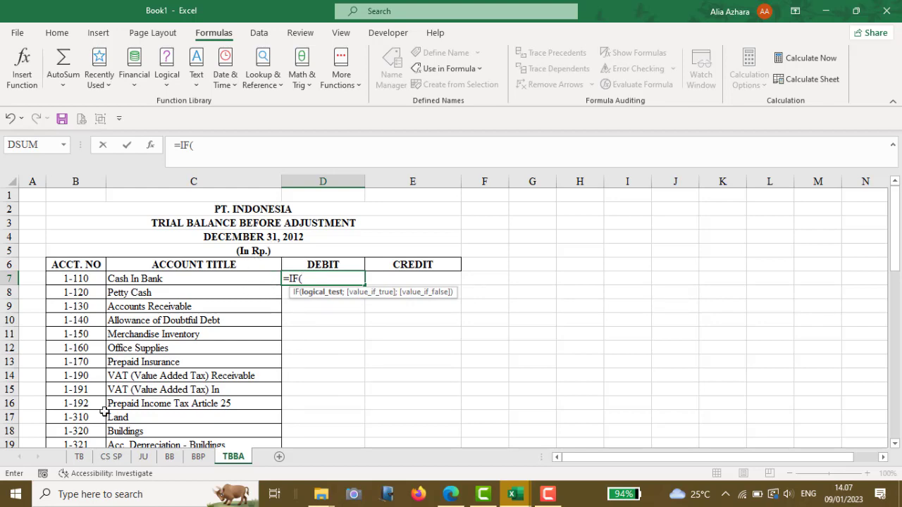
pyautogui.click(78, 457)
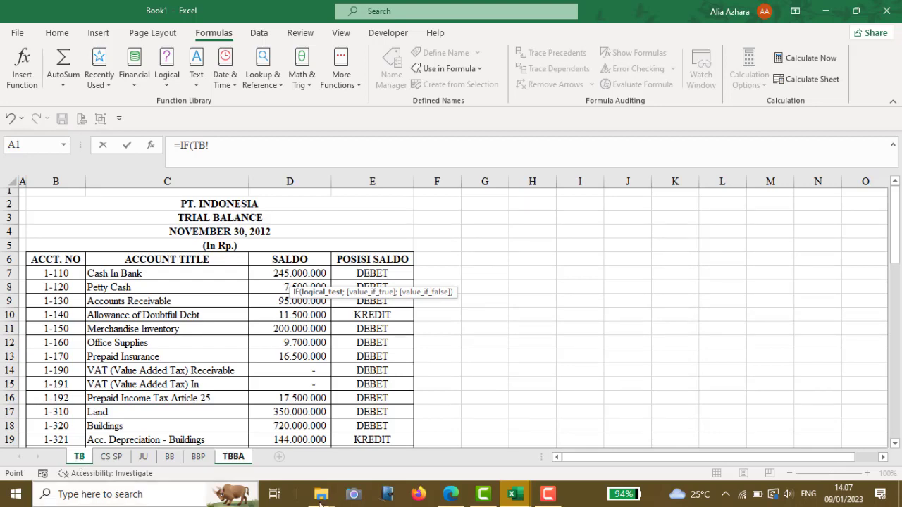
pyautogui.click(385, 273)
pyautogui.write('=')
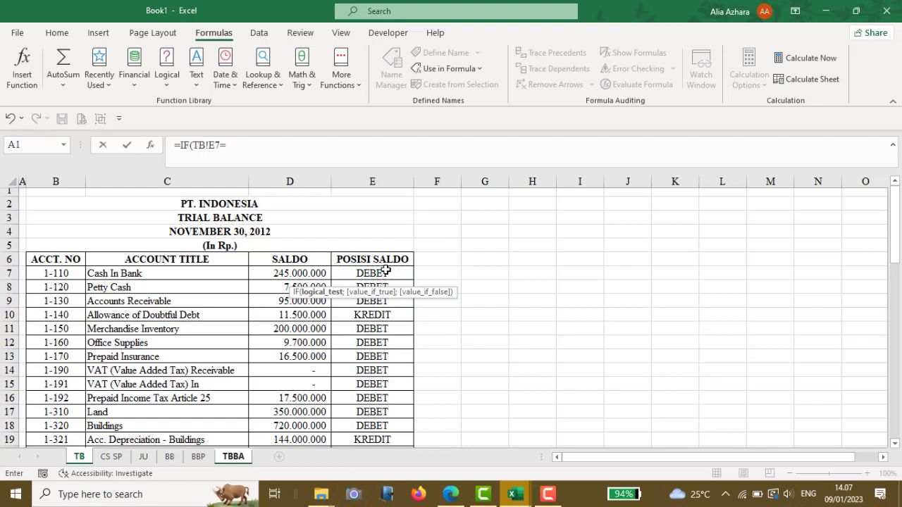
pyautogui.write('"DEBET";')
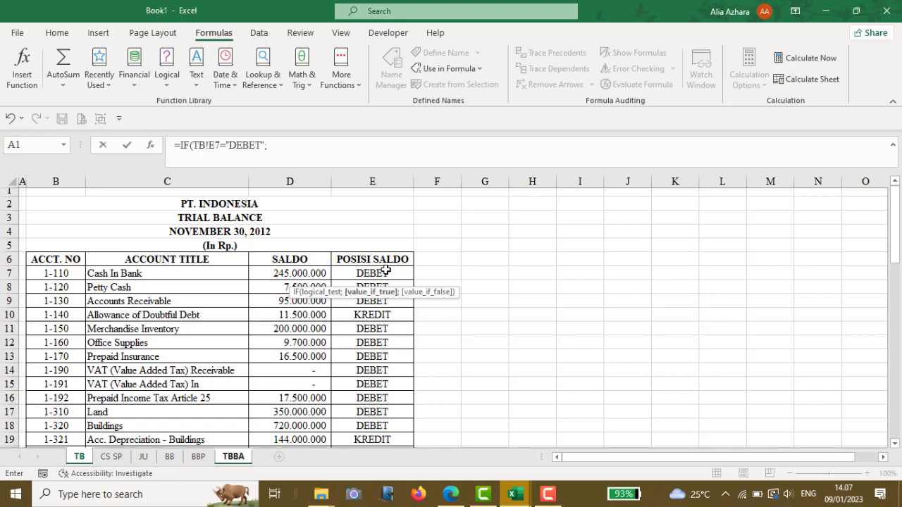
# Step: As the IF formula's true value, add VLOOKUP(TBBA!B7;NSAWAL;3) to fetch the account's opening balance
pyautogui.write('VLOOKUP')
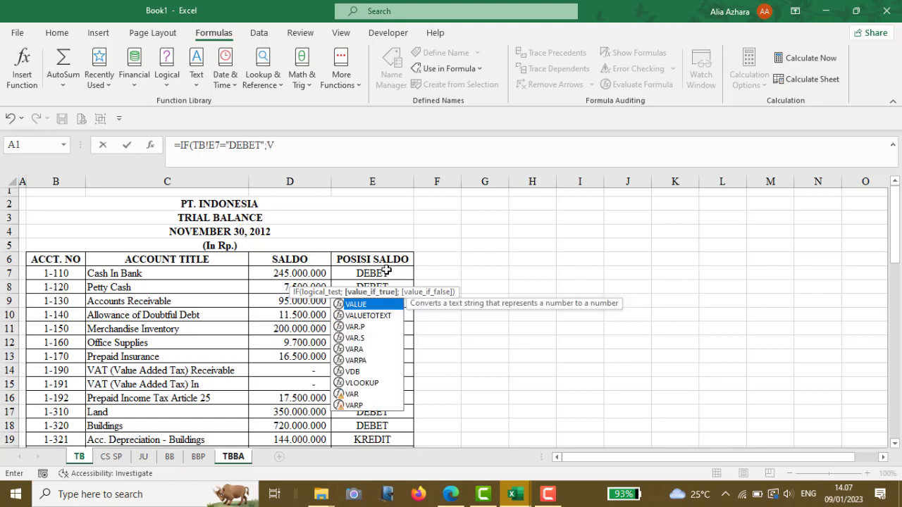
pyautogui.write('(')
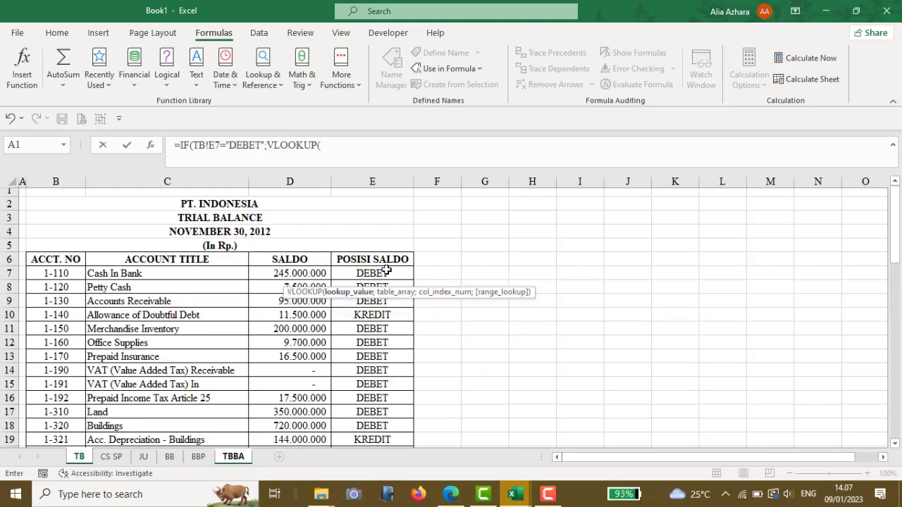
pyautogui.click(349, 164)
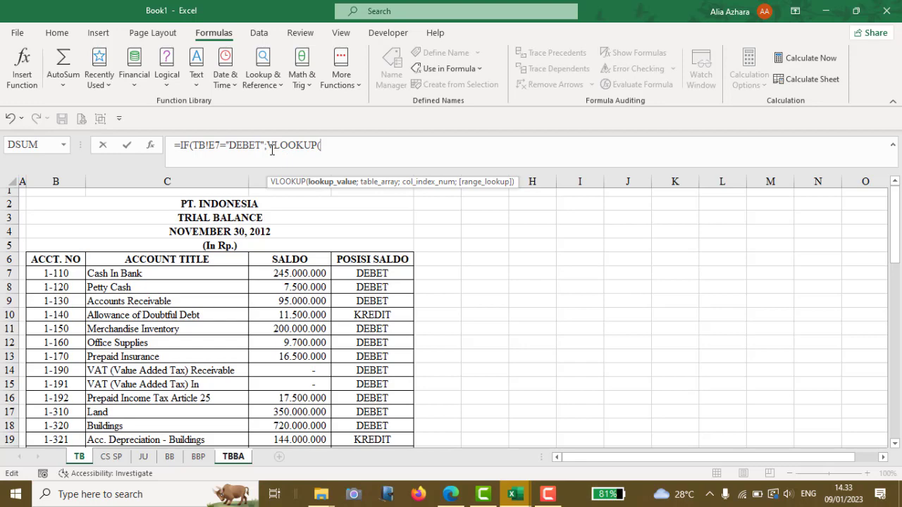
pyautogui.click(233, 456)
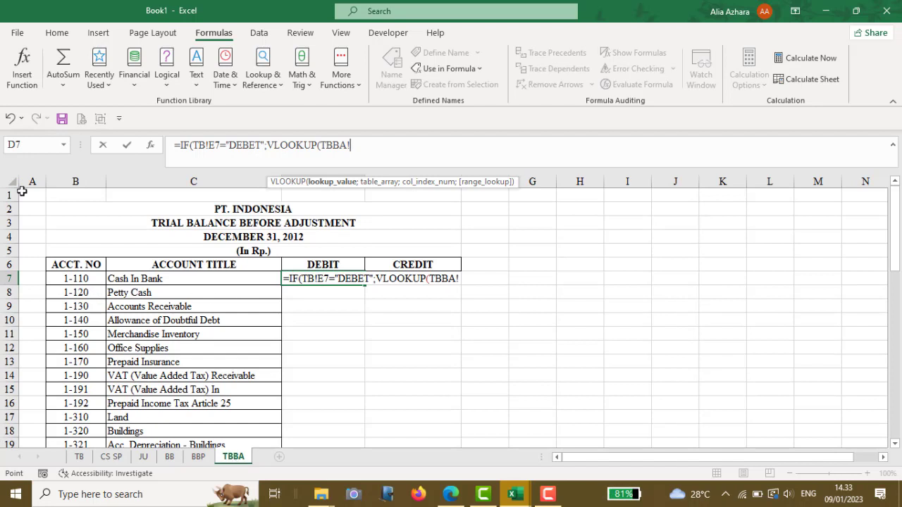
pyautogui.click(96, 279)
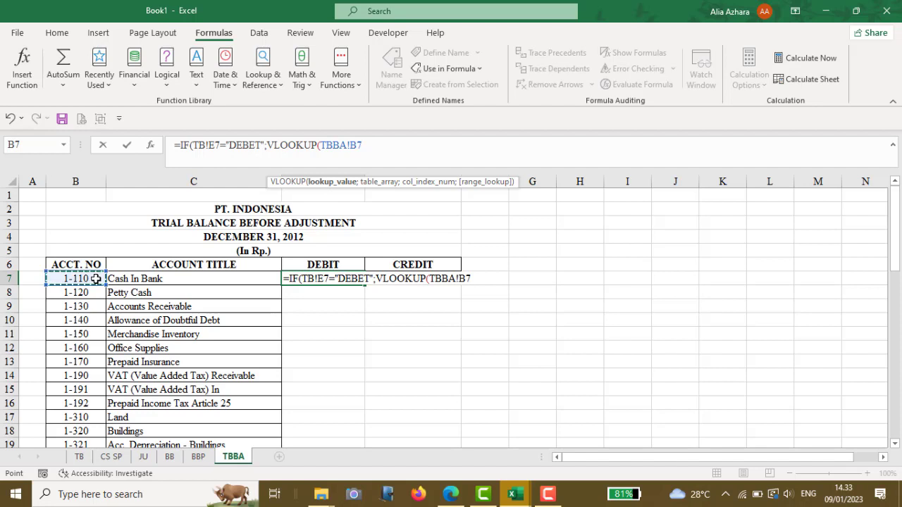
pyautogui.write(';')
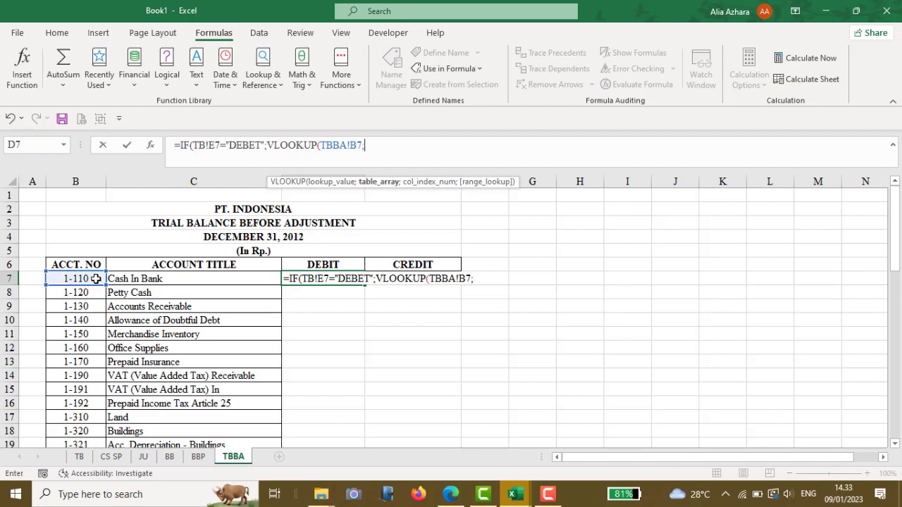
pyautogui.write('n')
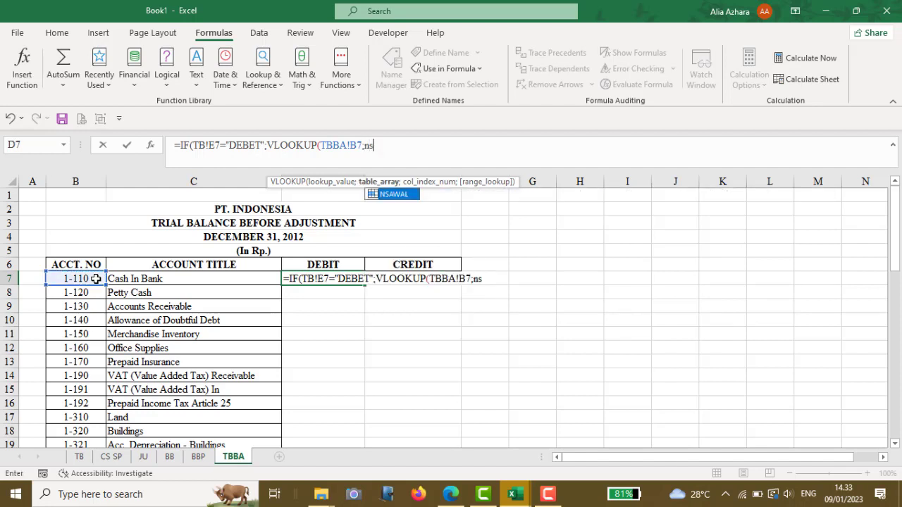
pyautogui.write('s')
pyautogui.doubleClick(394, 197)
pyautogui.write(';')
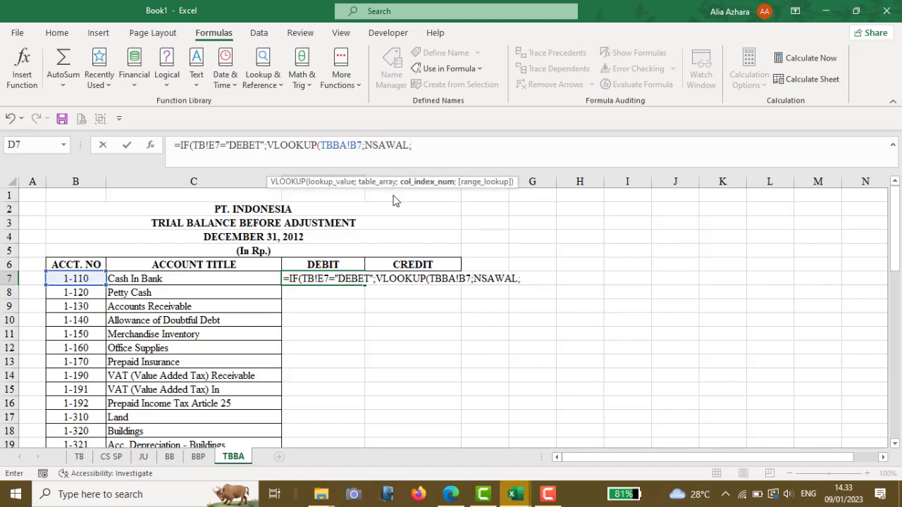
pyautogui.write('3)')
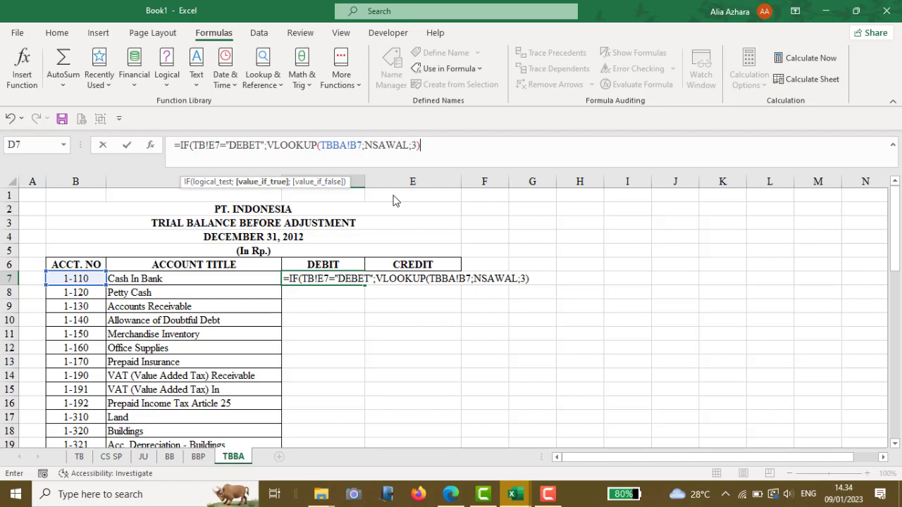
# Step: Extend the D7 formula's true value with +SUMIF(AKUNDEBET;TBBA!B7;SALDODEBET) to add the account's journal debits
pyautogui.write('+S')
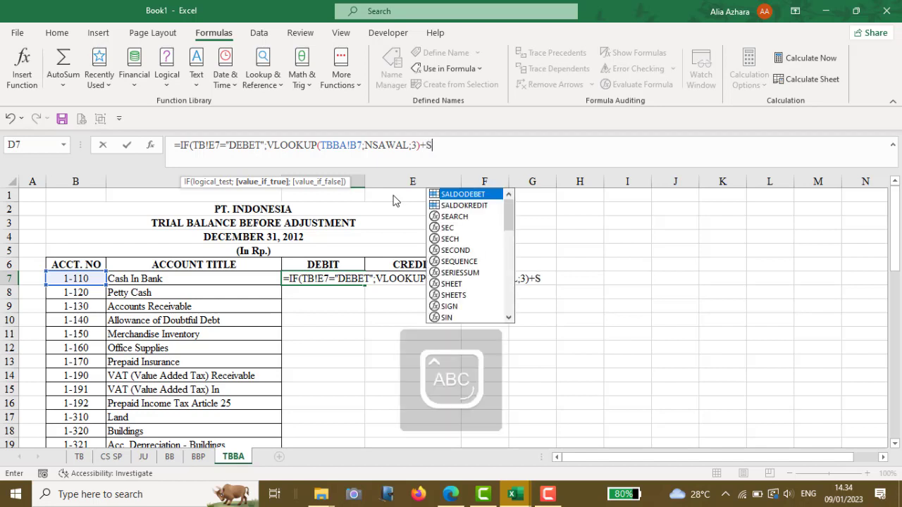
pyautogui.write('UMIF(')
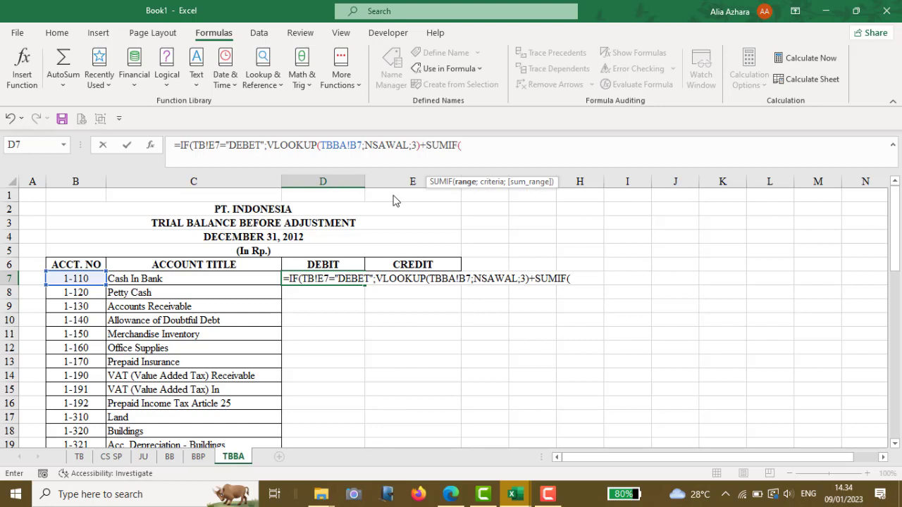
pyautogui.write('AK')
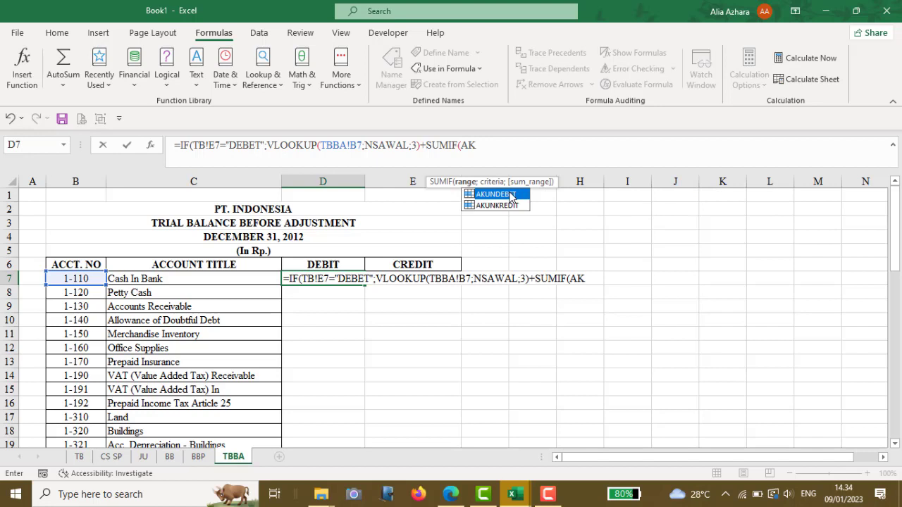
pyautogui.doubleClick(502, 194)
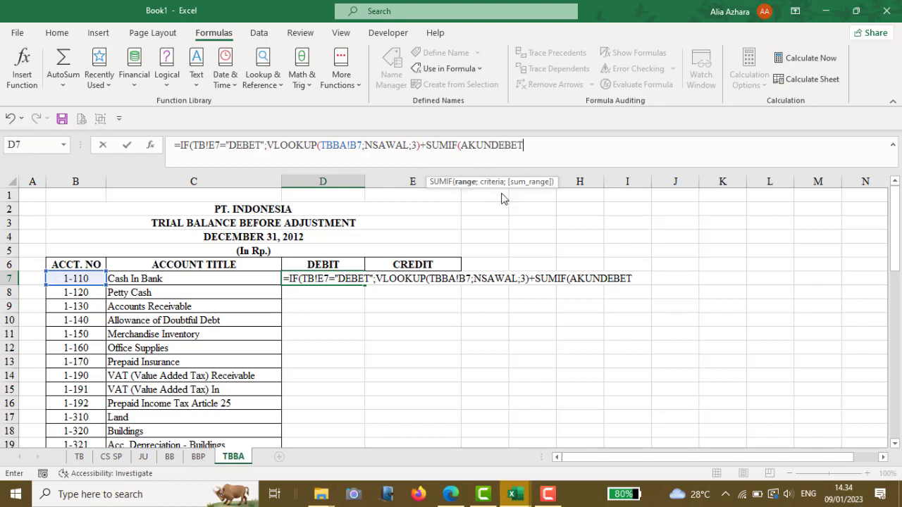
pyautogui.write(';')
pyautogui.click(73, 278)
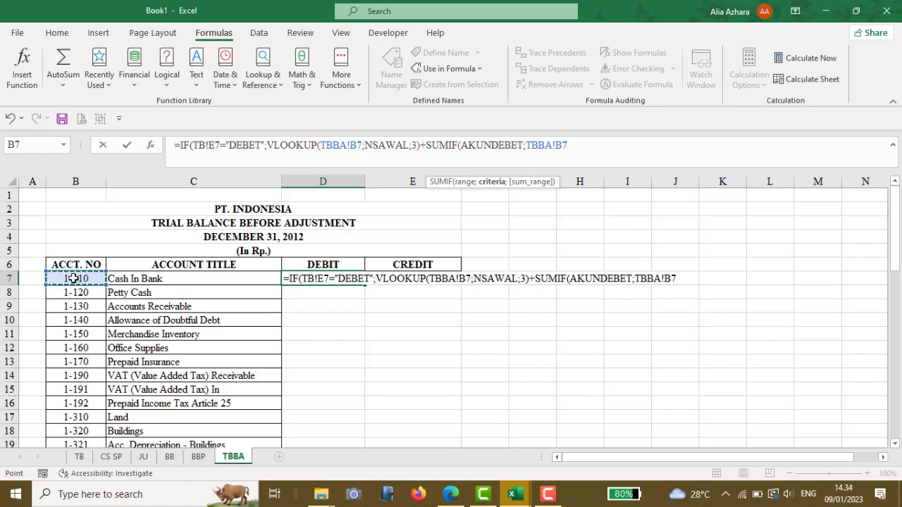
pyautogui.write(';SA')
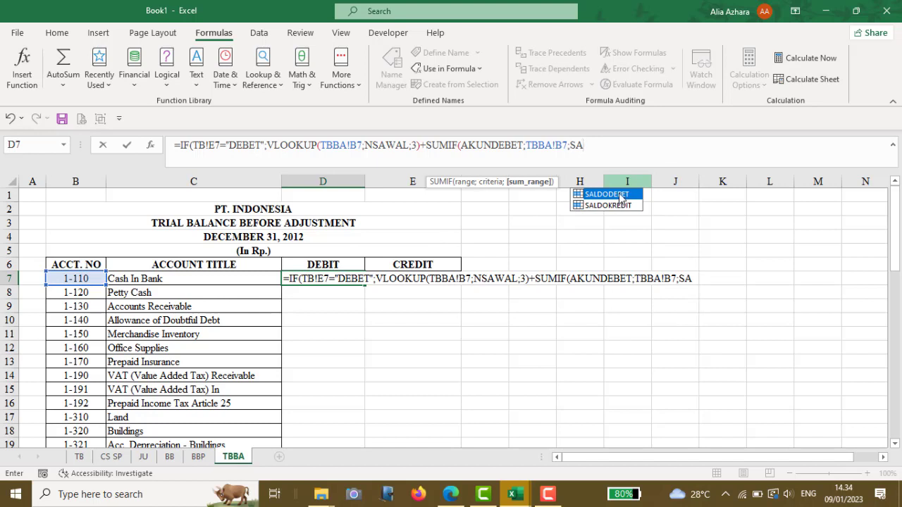
pyautogui.doubleClick(620, 197)
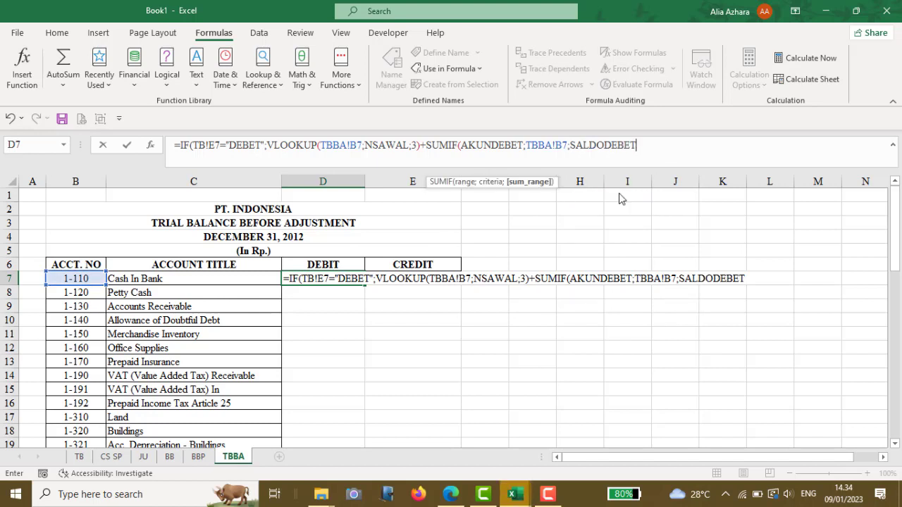
pyautogui.write(')')
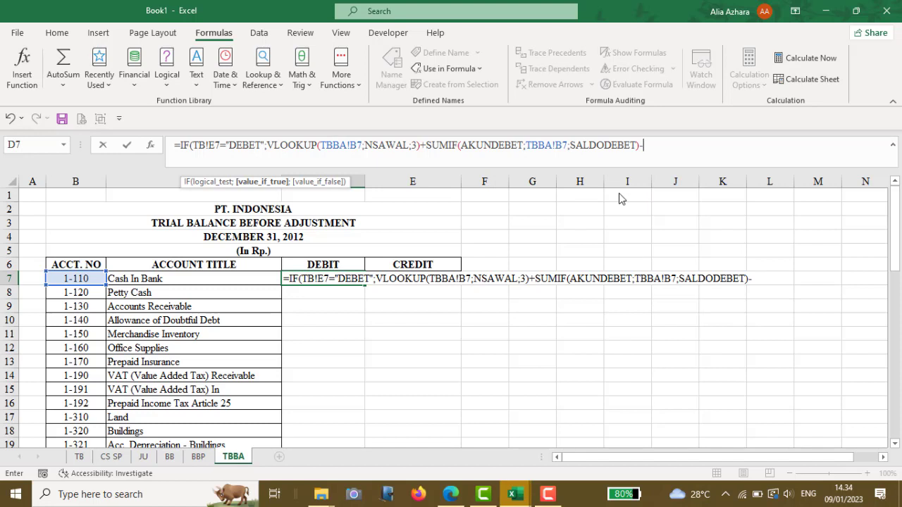
# Step: Extend the D7 formula's true value with -SUMIF(AKUNKREDIT;TBBA!B7;SALDOKREDIT) to subtract the account's journal credits
pyautogui.write('-SUMI')
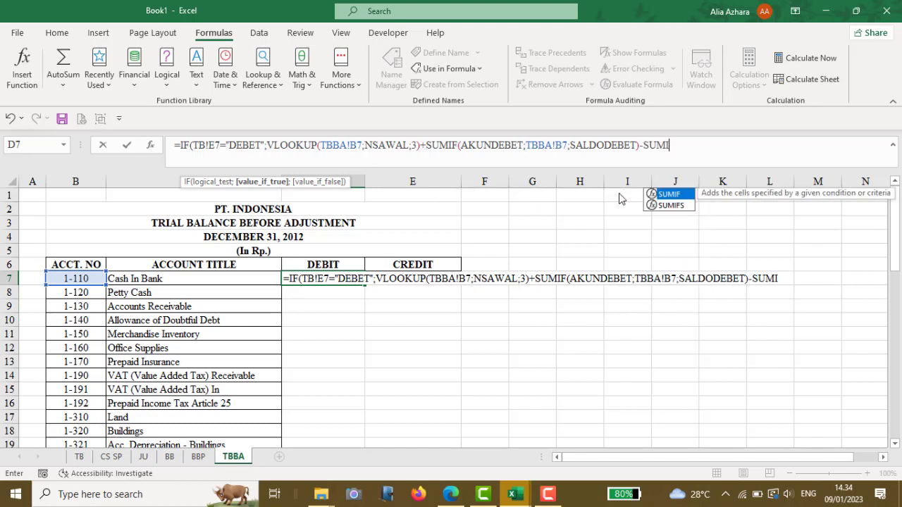
pyautogui.write('F(')
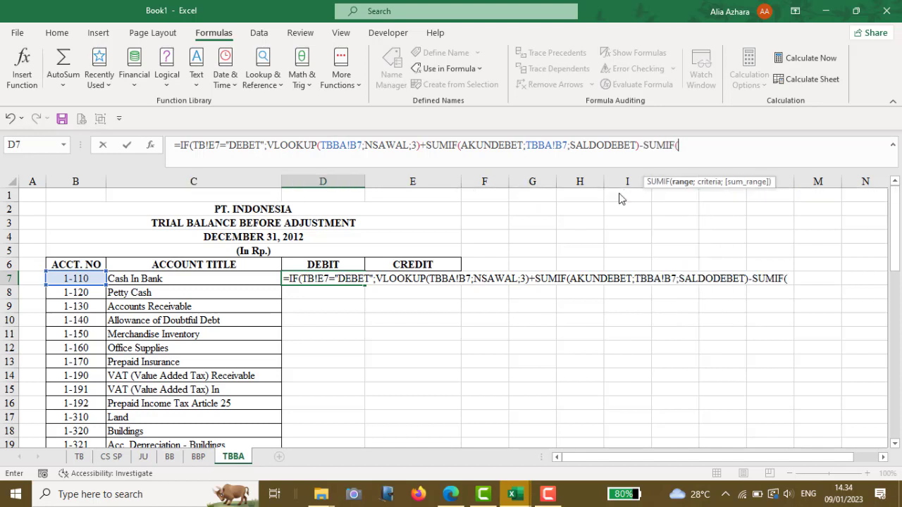
pyautogui.write('AK')
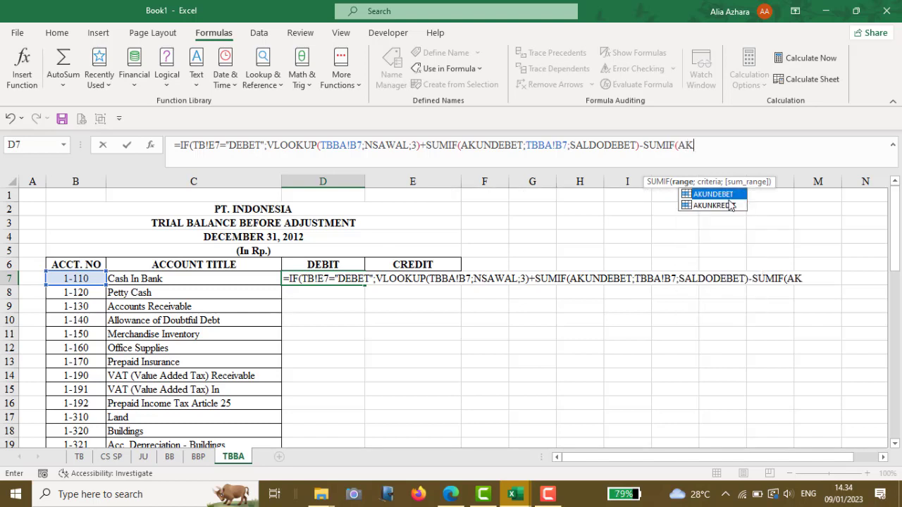
pyautogui.doubleClick(726, 206)
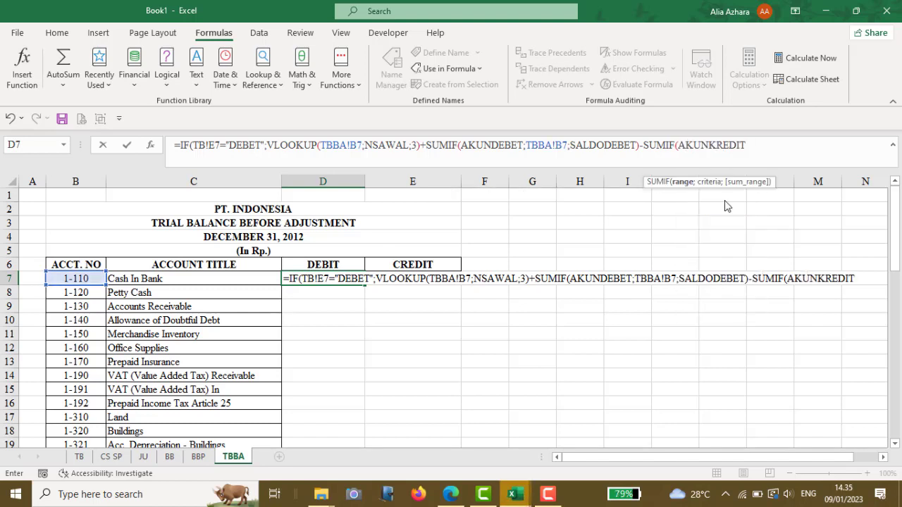
pyautogui.write(';')
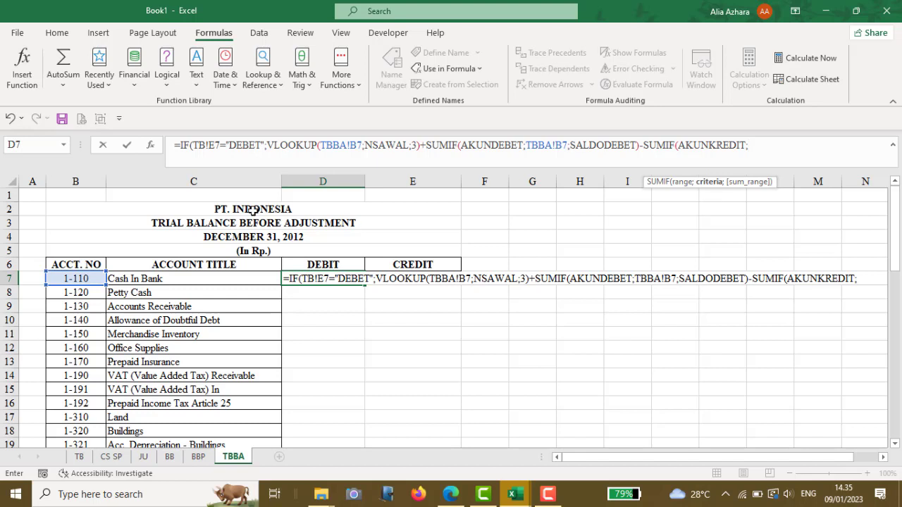
pyautogui.click(77, 279)
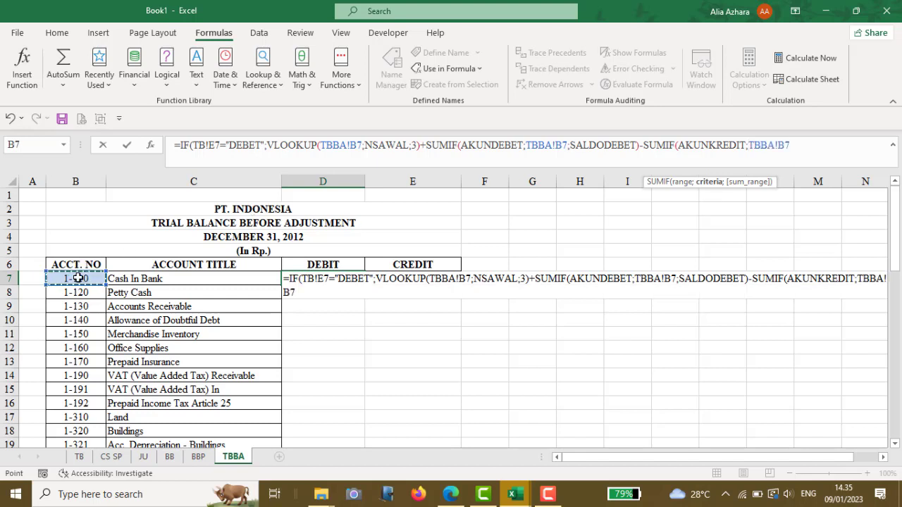
pyautogui.write(';')
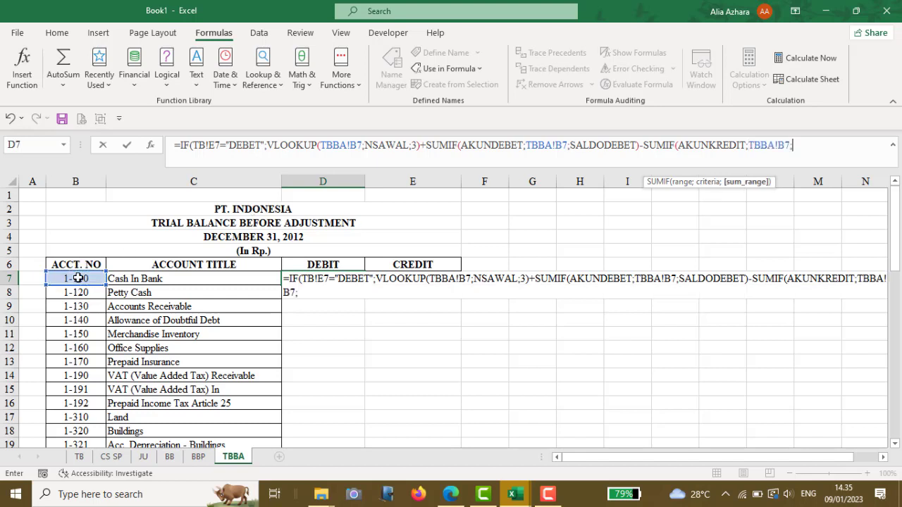
pyautogui.write('SA')
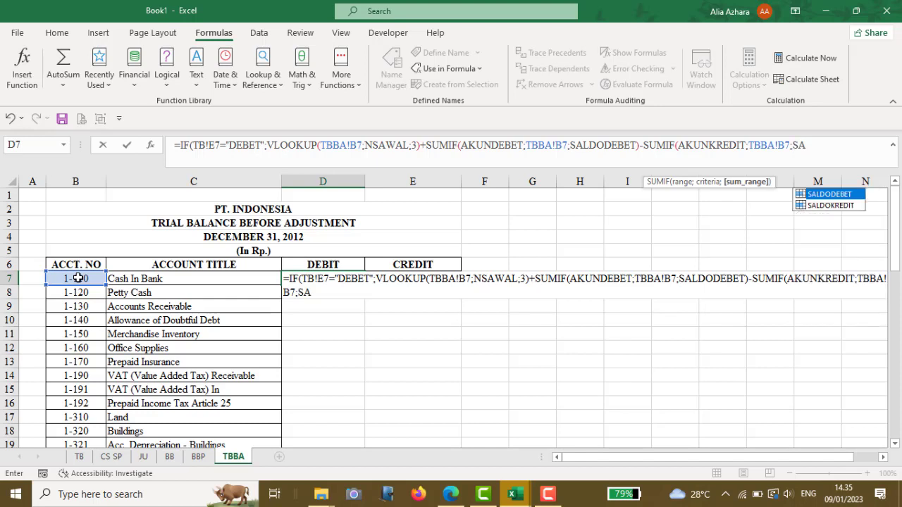
pyautogui.doubleClick(821, 205)
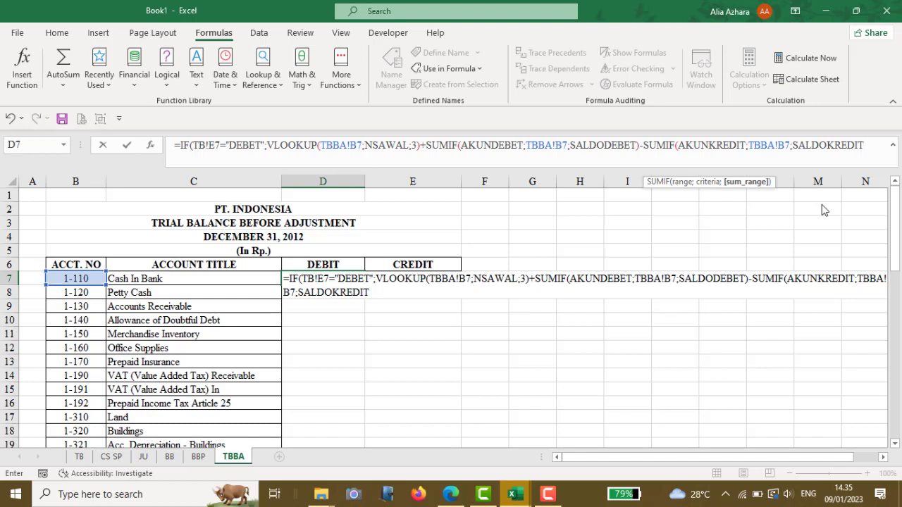
pyautogui.write(')')
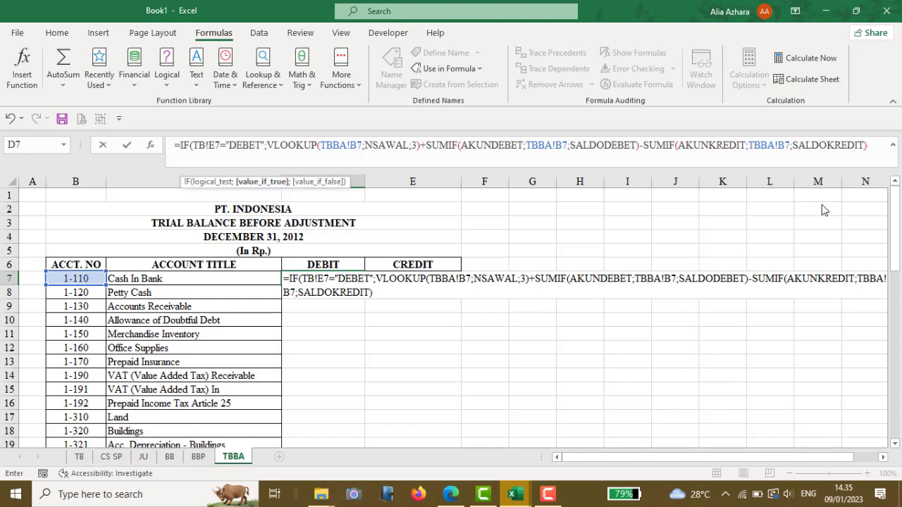
# Step: Set the D7 formula's false value to 0, close the IF function and enter the formula
pyautogui.write(';')
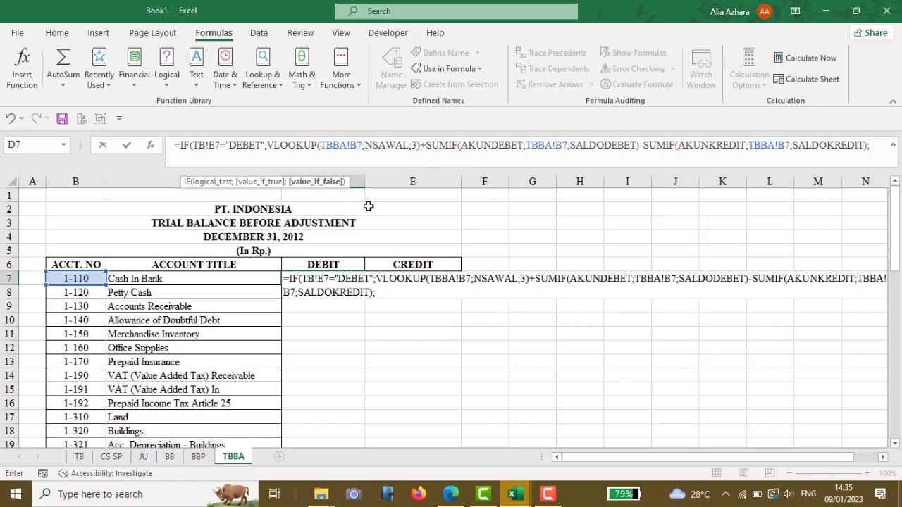
pyautogui.write('0)')
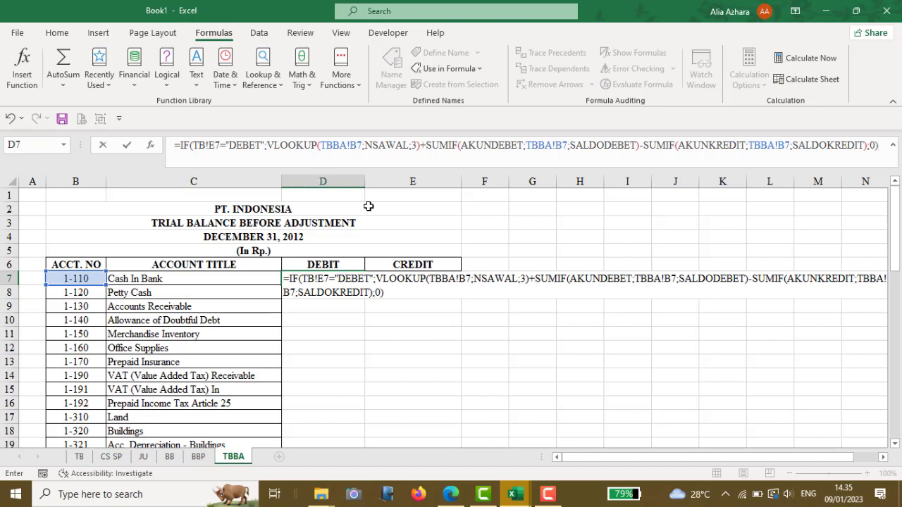
pyautogui.hotkey('ctrl', 'Return')
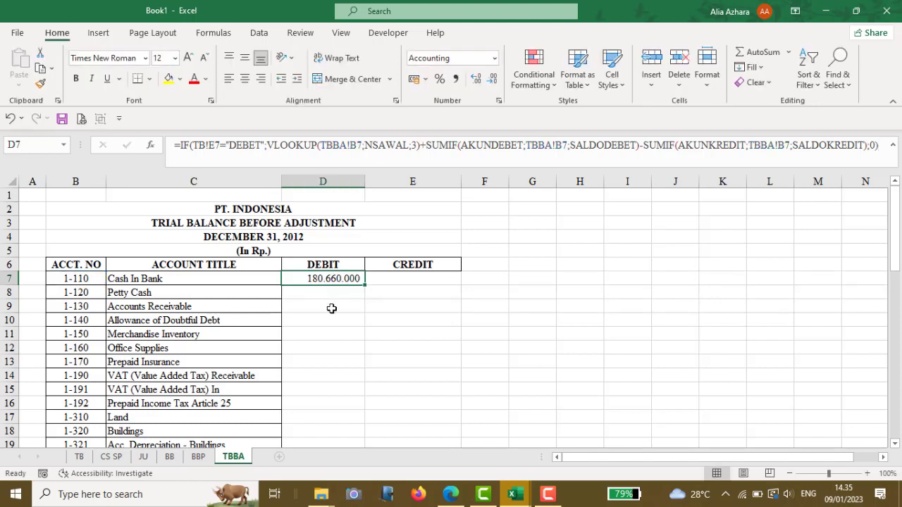
# Step: In credit cell E7 of sheet TBBA, start an IF formula that tests whether D7 equals 0
pyautogui.click(425, 277)
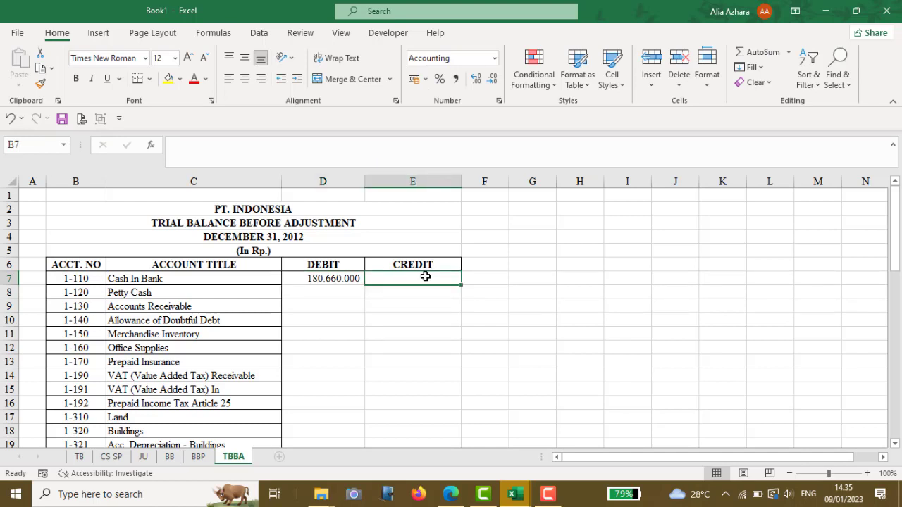
pyautogui.write('=')
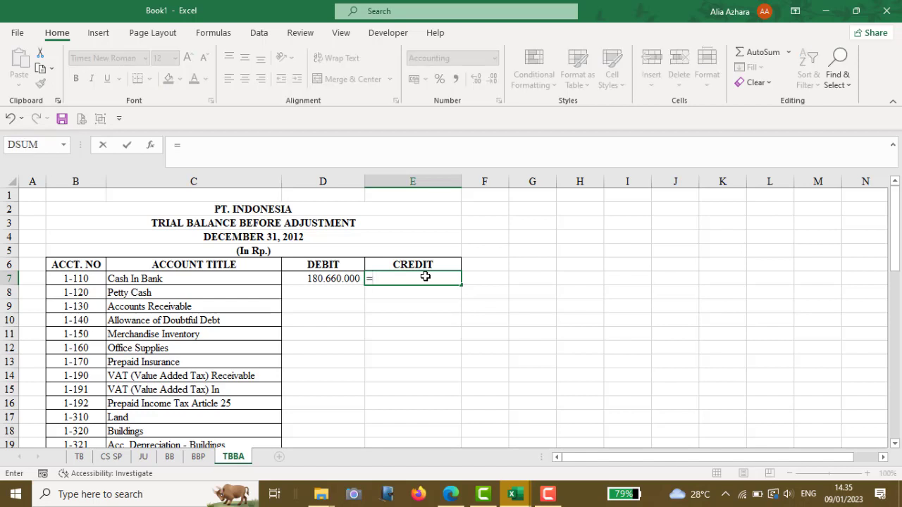
pyautogui.write('IF(')
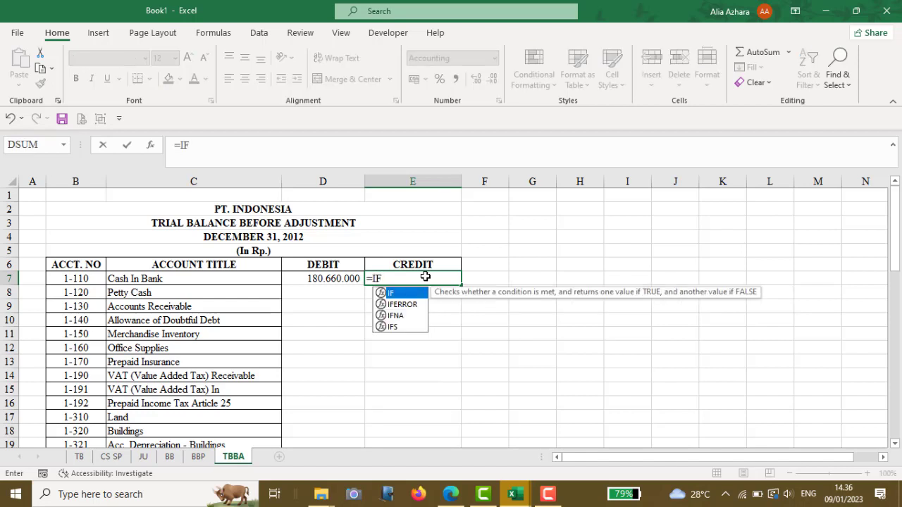
pyautogui.click(329, 279)
pyautogui.write('=')
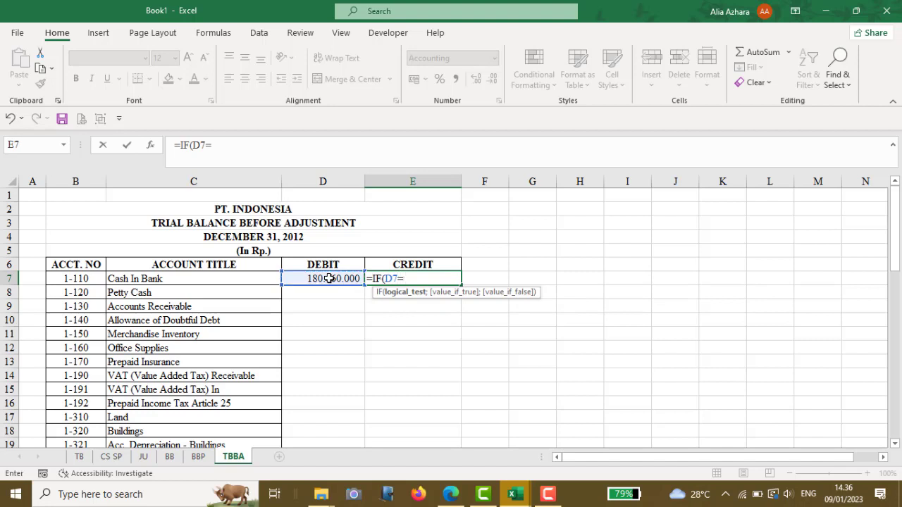
pyautogui.write('0;')
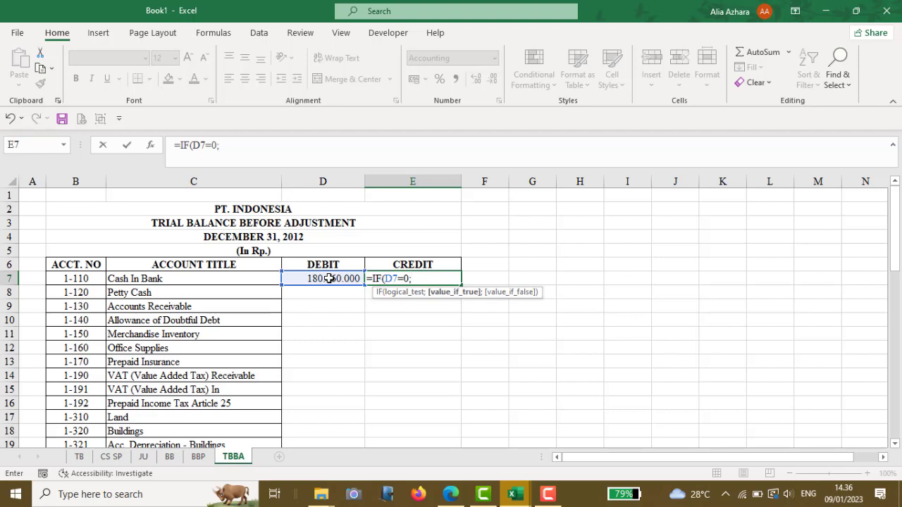
# Step: As the E7 formula's true value, add VLOOKUP(B7;NSAWAL;3) to fetch the account's opening balance
pyautogui.write('VLOOK')
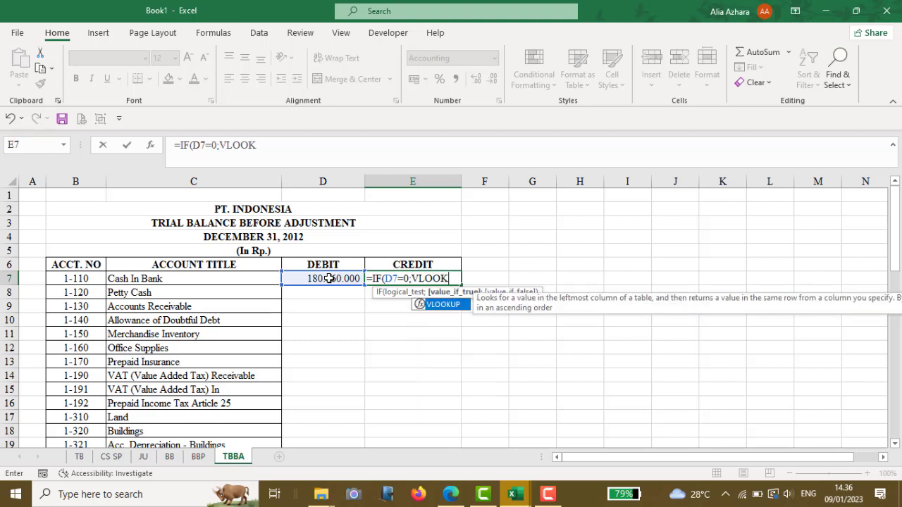
pyautogui.write('UP(')
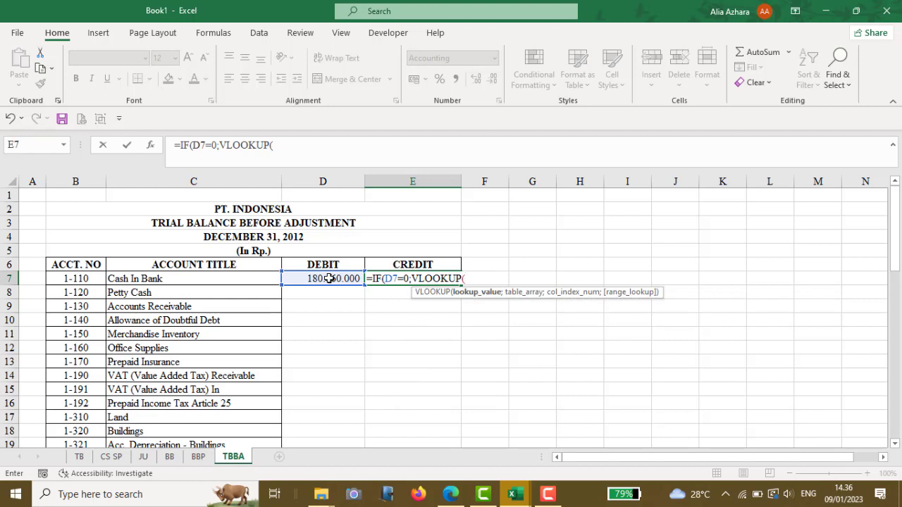
pyautogui.click(76, 277)
pyautogui.write(';')
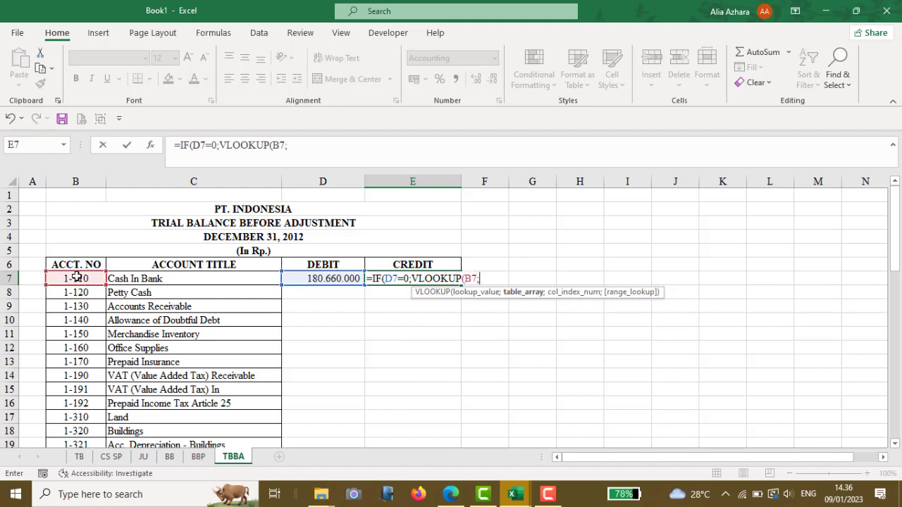
pyautogui.write('NS')
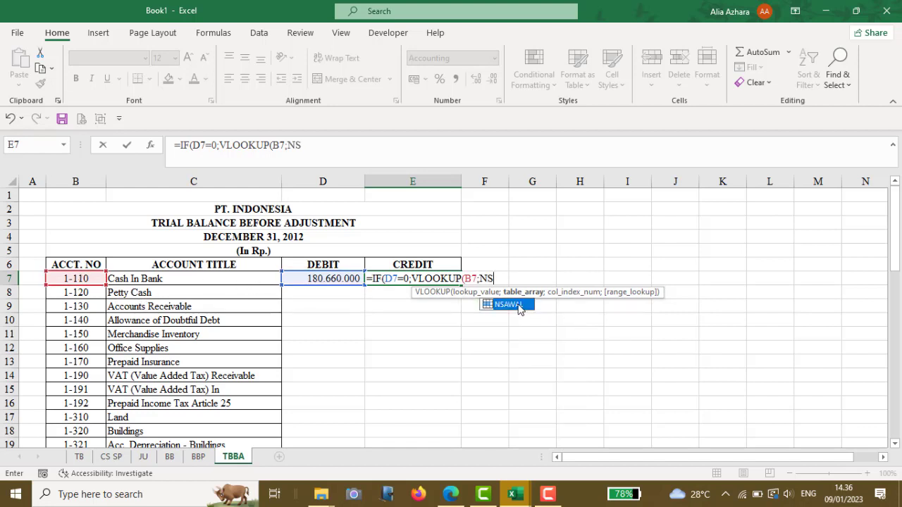
pyautogui.doubleClick(519, 305)
pyautogui.write(';')
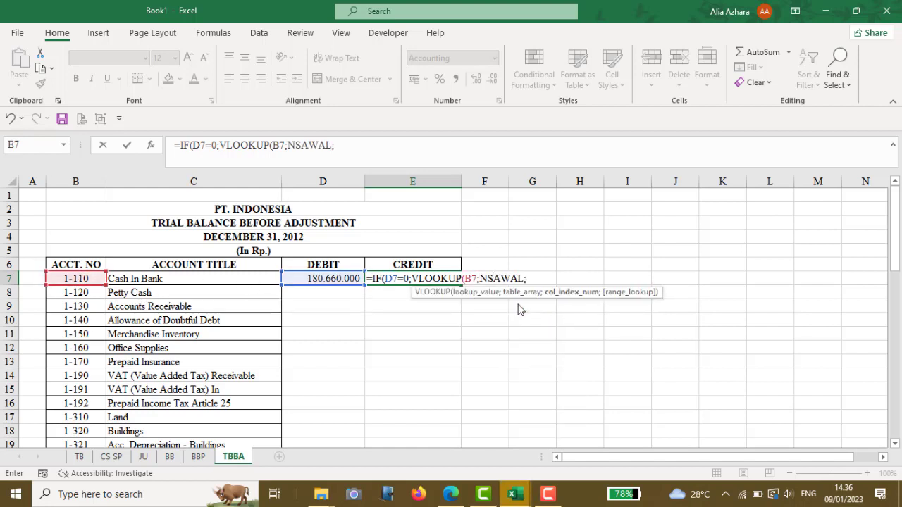
pyautogui.write('3)')
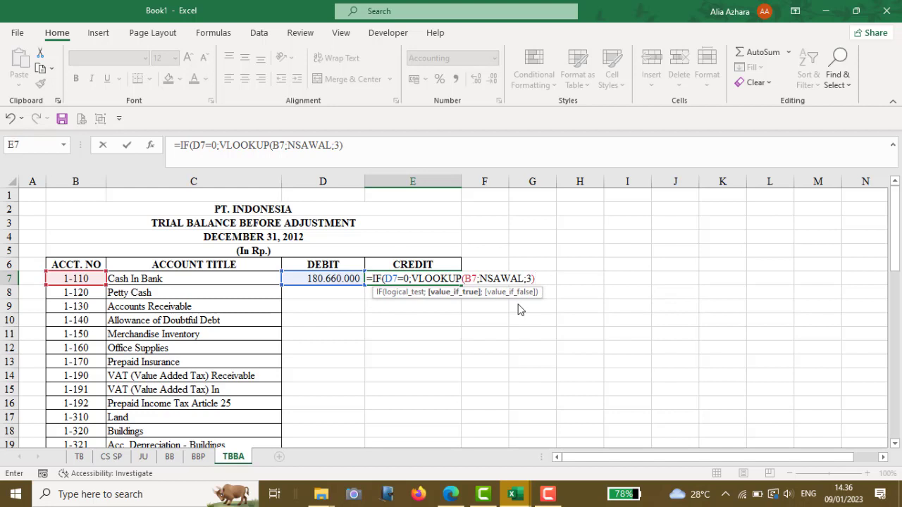
# Step: Extend the E7 formula's true value with +SUMIF(AKUNKREDIT;B7;SALDOKREDIT) to add the account's journal credits
pyautogui.write('+')
pyautogui.write('SU')
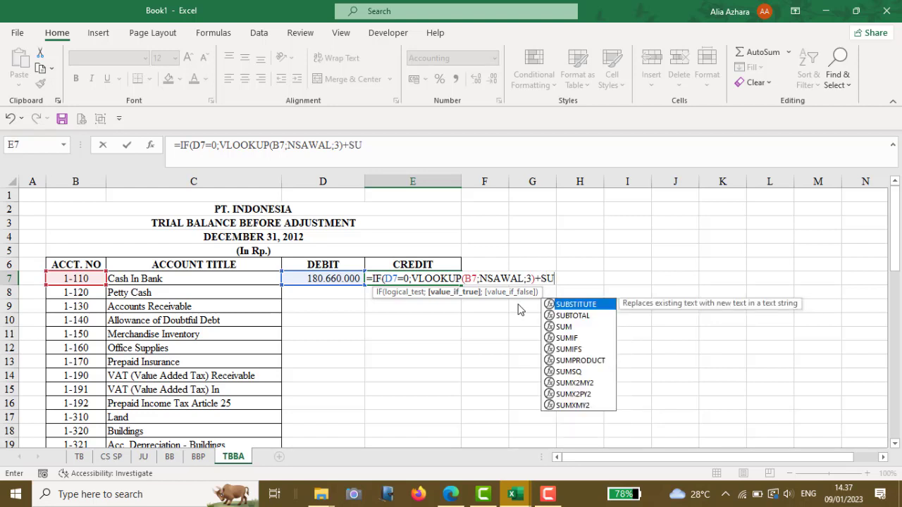
pyautogui.write('MIF(')
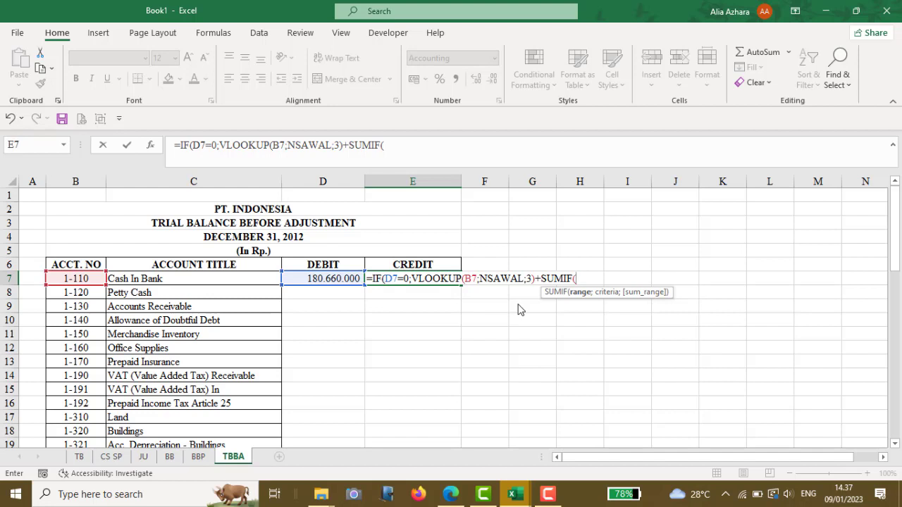
pyautogui.write('AK')
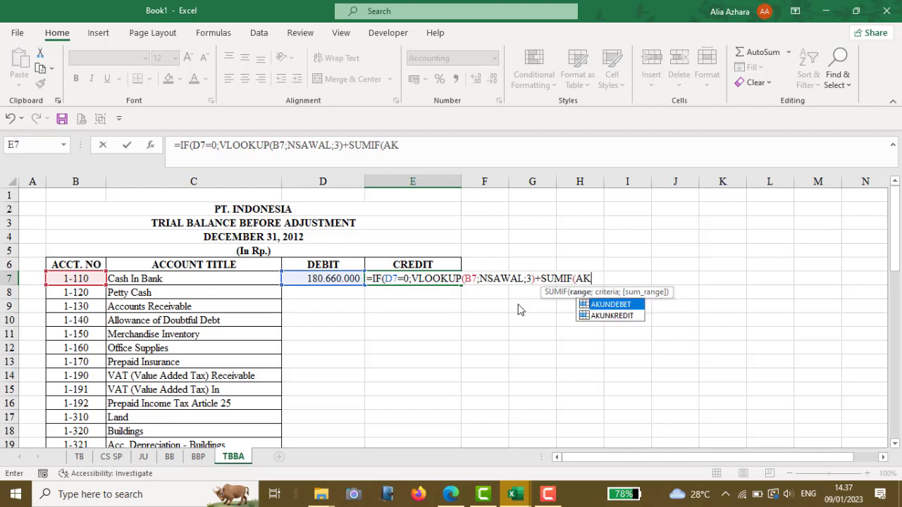
pyautogui.doubleClick(638, 316)
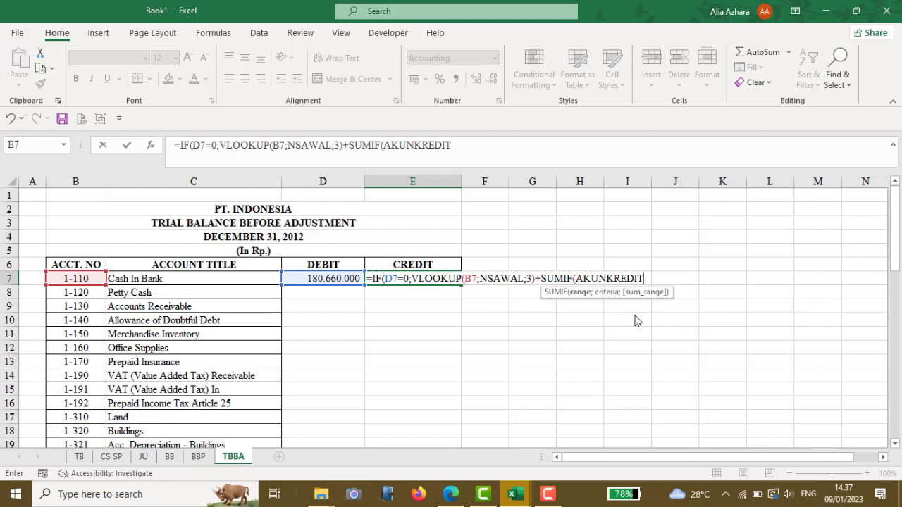
pyautogui.write(';')
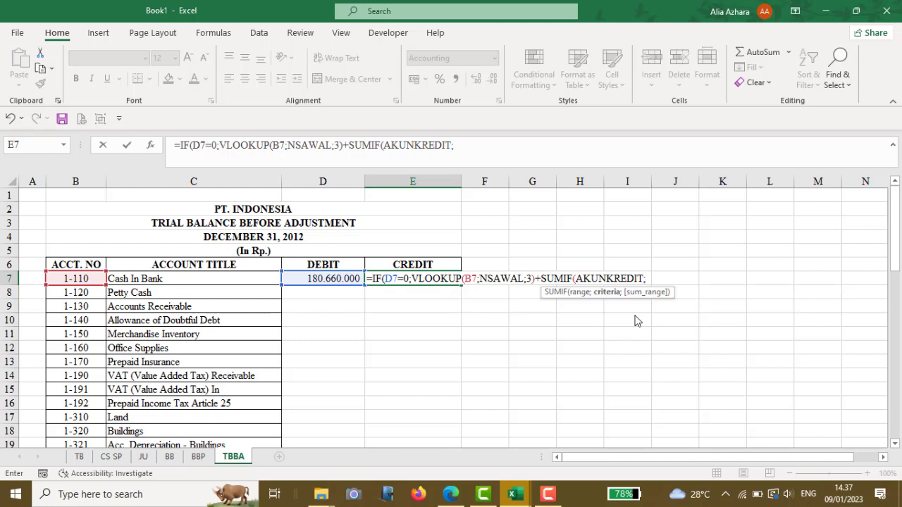
pyautogui.click(83, 280)
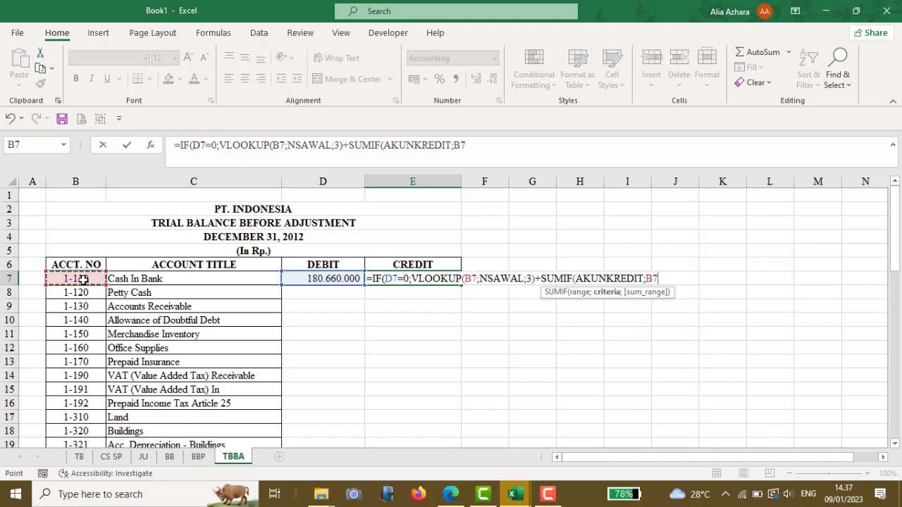
pyautogui.write(';SA')
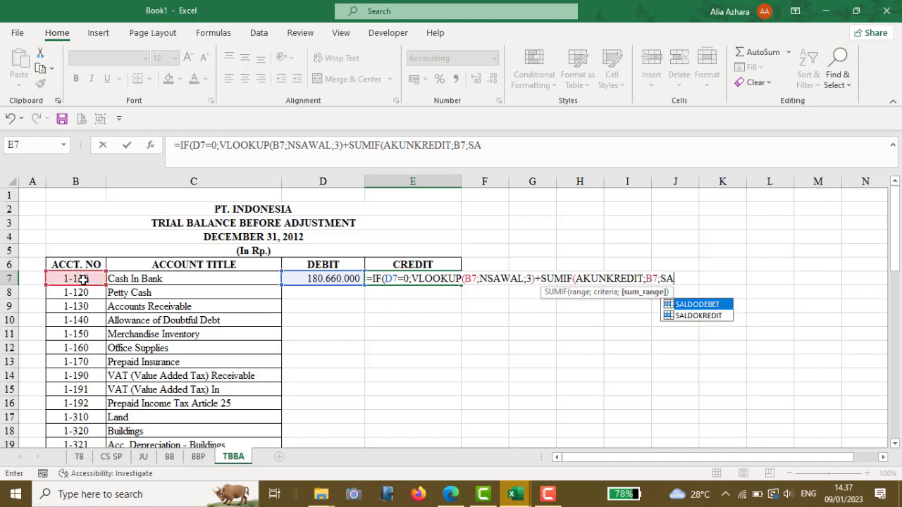
pyautogui.doubleClick(685, 316)
pyautogui.write(')')
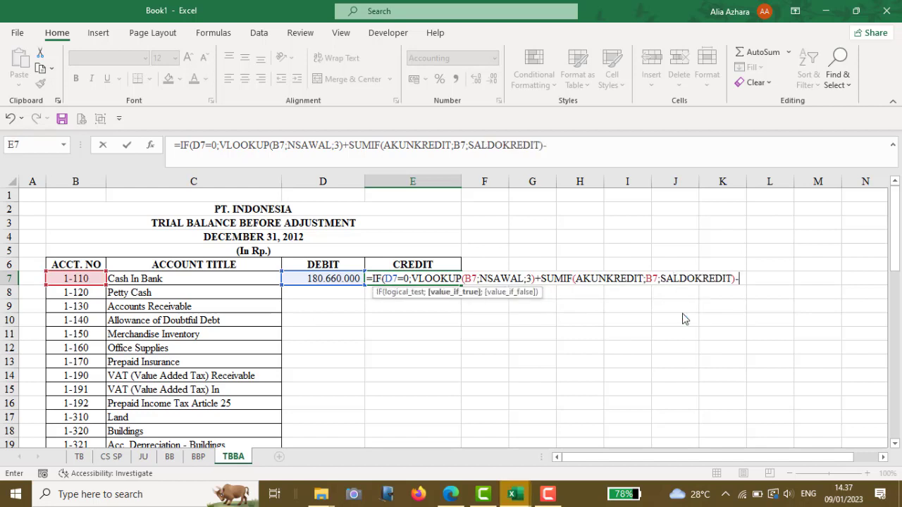
# Step: Extend the E7 formula's true value with -SUMIF(AKUNDEBET;B7;SALDODEBET) to subtract the account's journal debits
pyautogui.write('-SUMI')
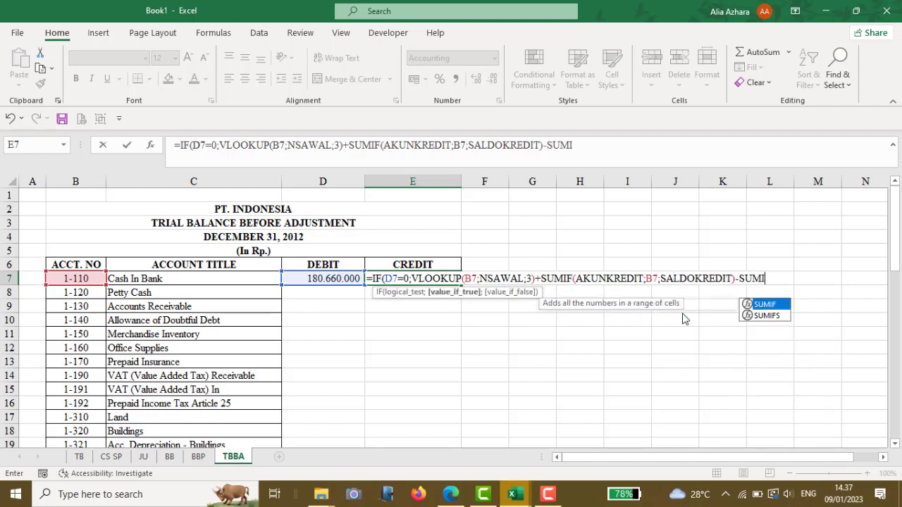
pyautogui.write('F(')
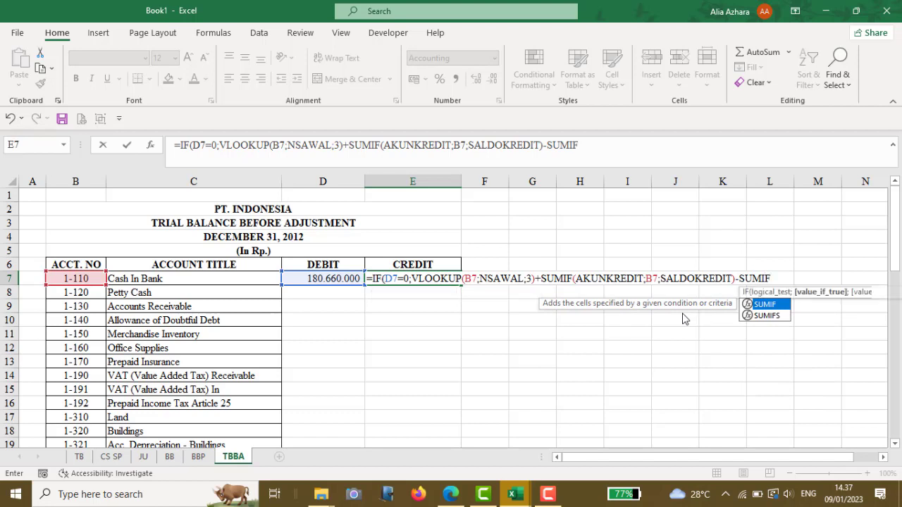
pyautogui.write('AK')
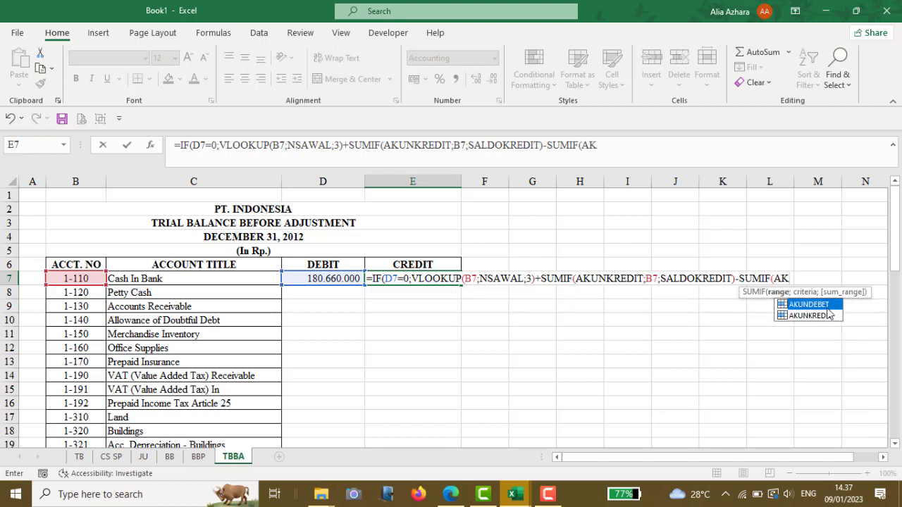
pyautogui.doubleClick(828, 305)
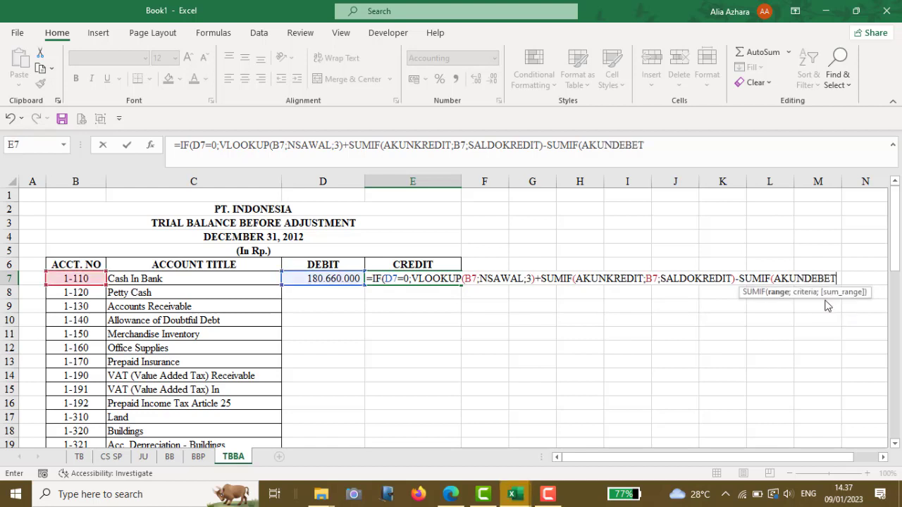
pyautogui.write(';')
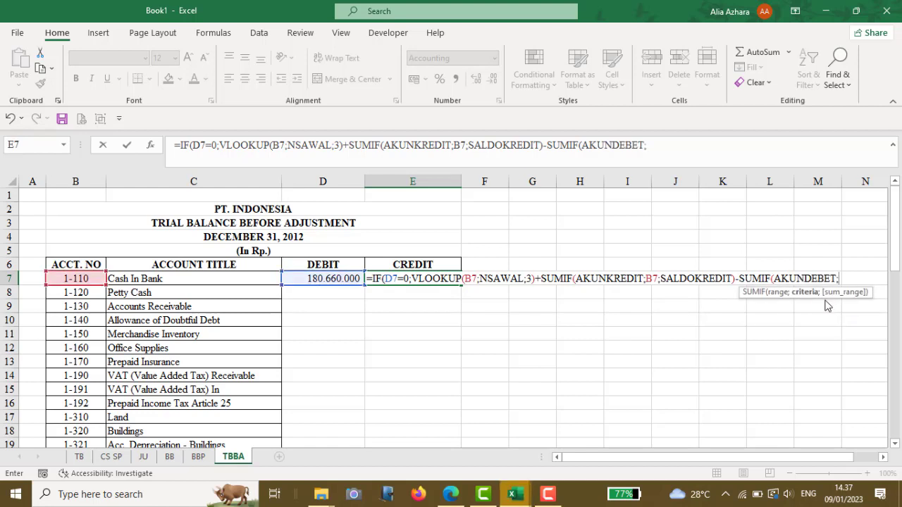
pyautogui.click(65, 279)
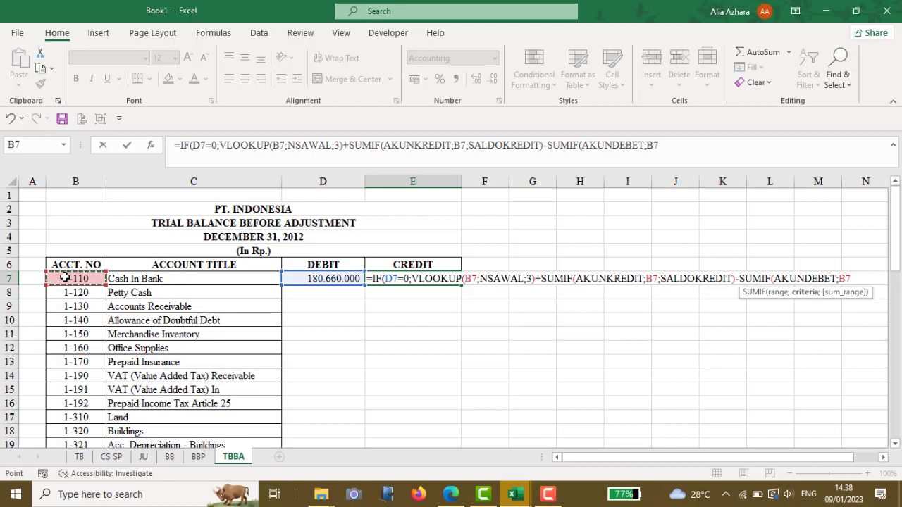
pyautogui.write(';SA')
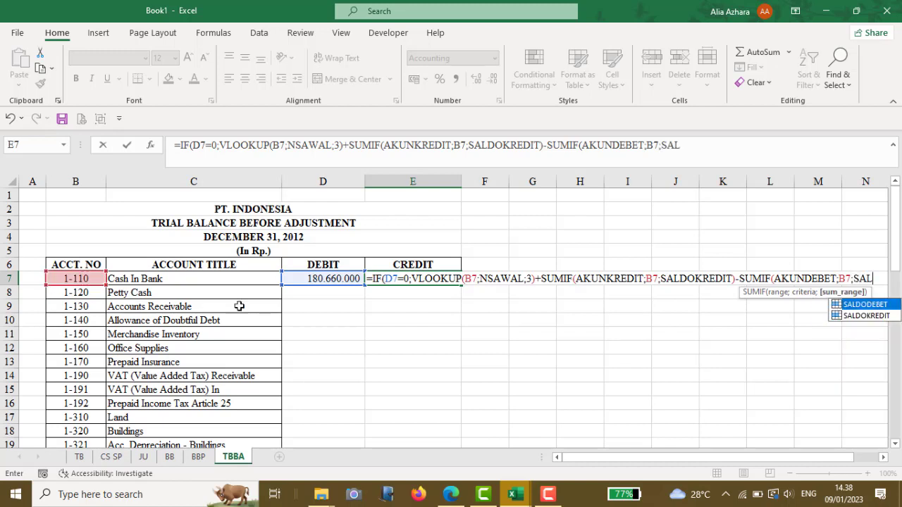
pyautogui.write('L')
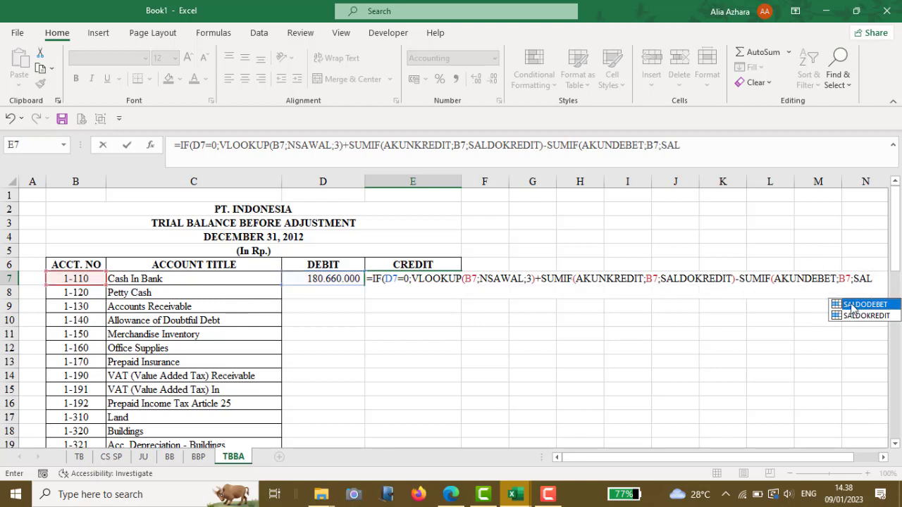
pyautogui.doubleClick(852, 305)
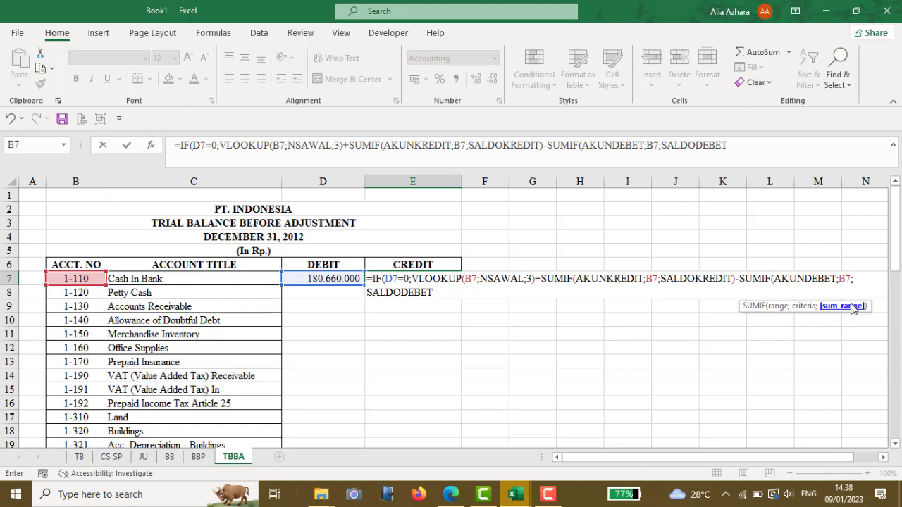
# Step: Close the SUMIF in E7, set the IF's false value to 0 and enter the formula
pyautogui.write(');')
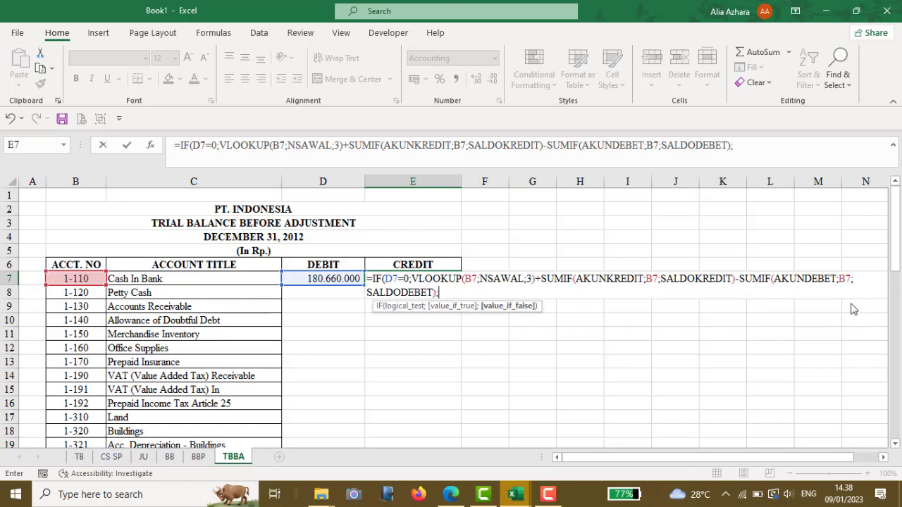
pyautogui.write('0)')
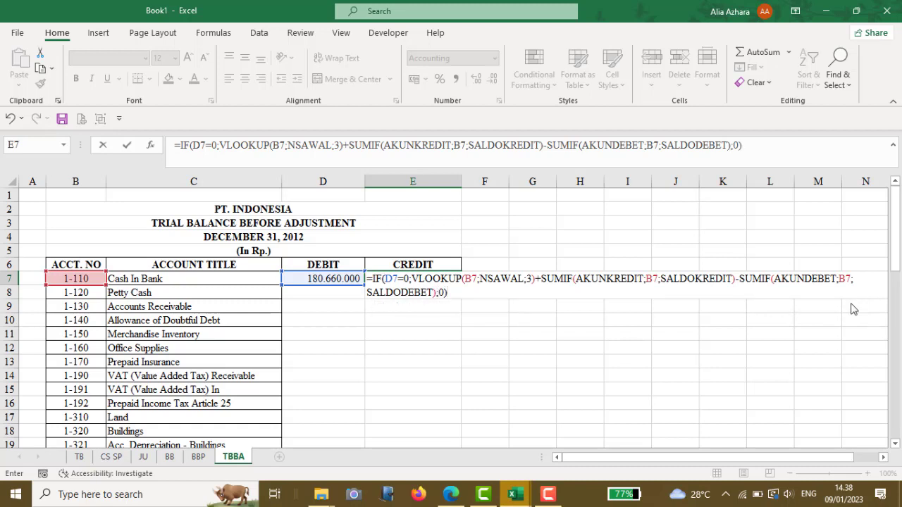
pyautogui.press('Return')
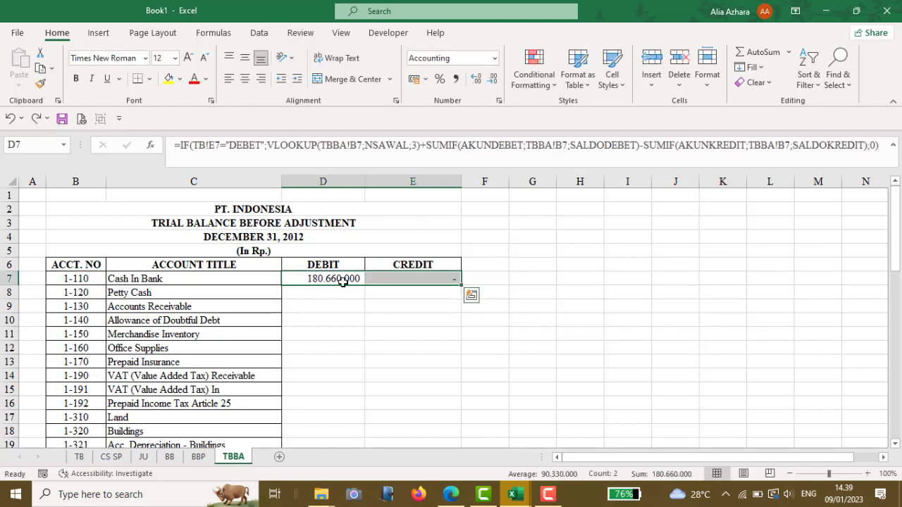
# Step: Fill the debit and credit formulas in D7:E7 down through the account list to row 53
pyautogui.click(336, 319)
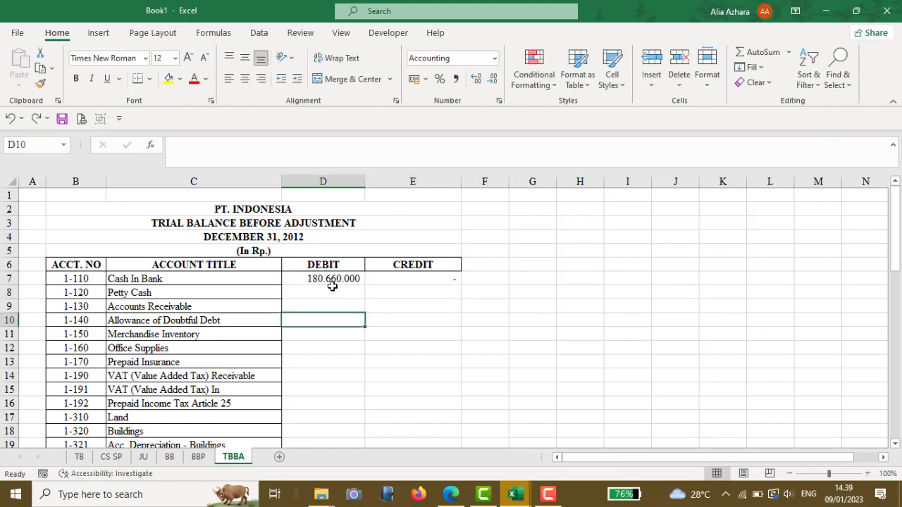
pyautogui.click(334, 282)
pyautogui.moveTo(426, 279); pyautogui.dragTo(426, 279)
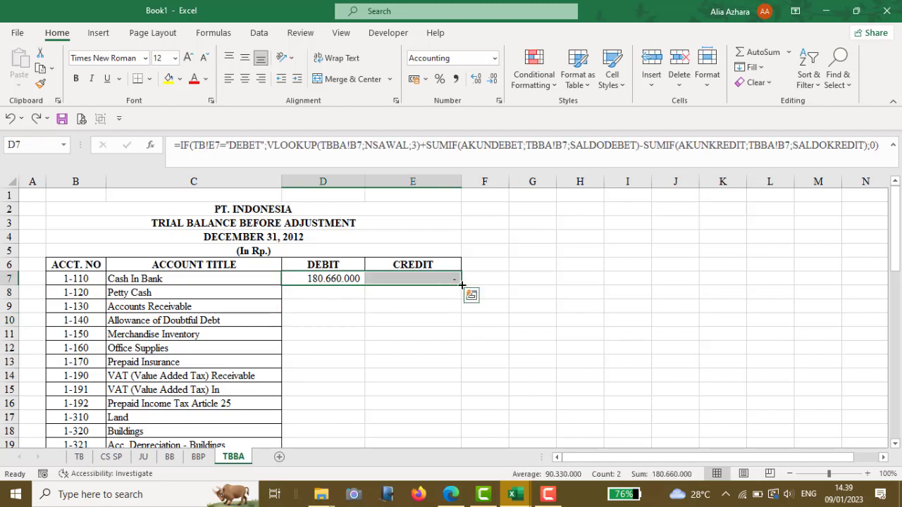
pyautogui.doubleClick(462, 285)
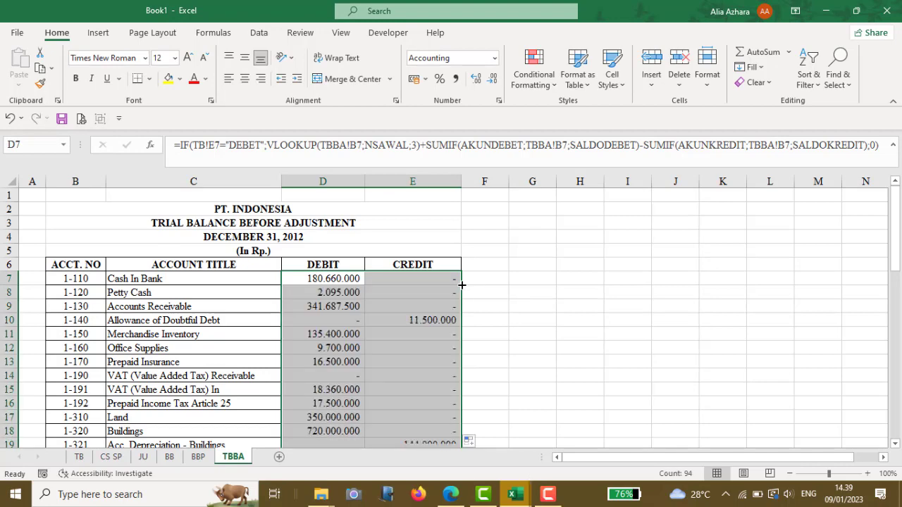
# Step: Clear the filled formulas from D53 and E53 in the TOTAL row
pyautogui.scroll(-7, 364, 314)
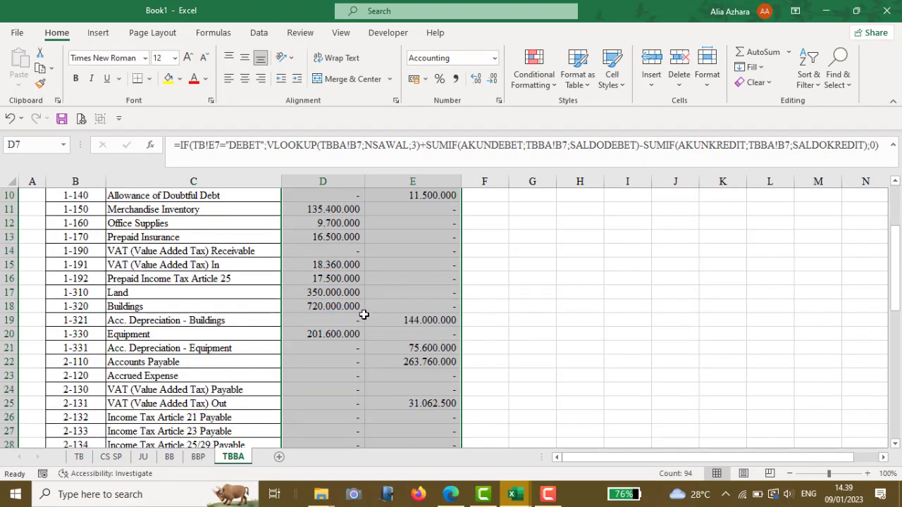
pyautogui.scroll(-7, 363, 314)
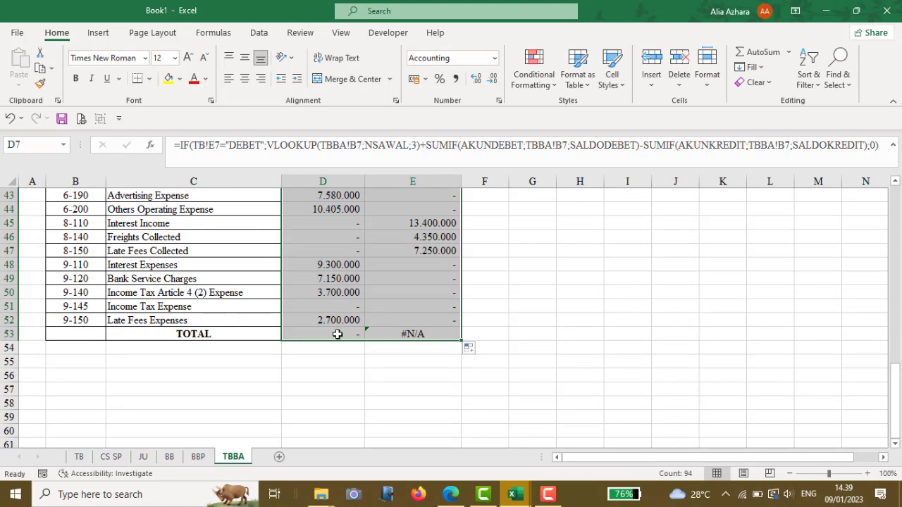
pyautogui.click(337, 335)
pyautogui.press('BackSpace')
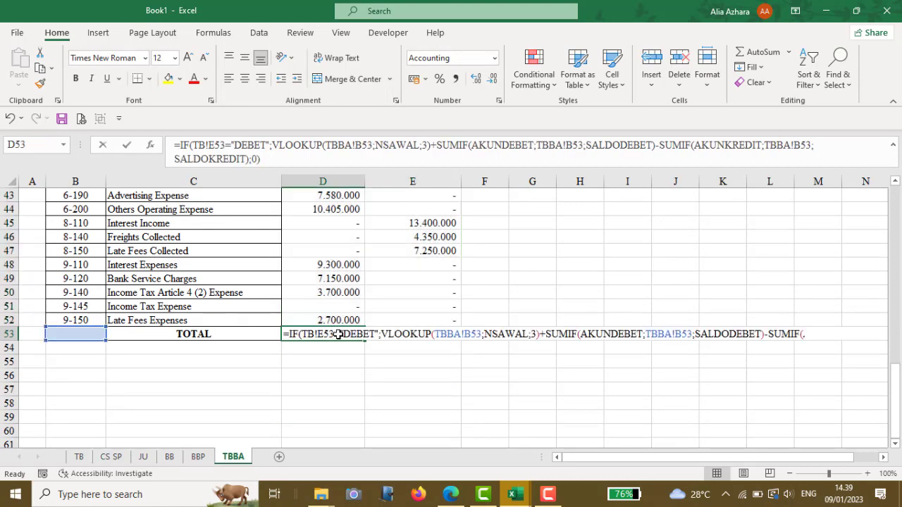
pyautogui.press('Right')
pyautogui.press('BackSpace')
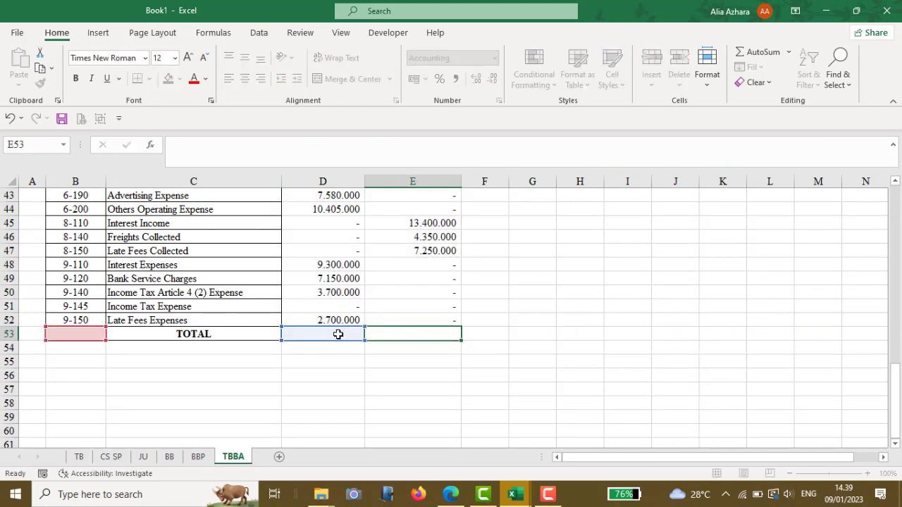
pyautogui.press('Left')
# Step: Total the debit and credit columns in D53 and E53 using AutoSum over D7:E53
pyautogui.scroll(14, 338, 334)
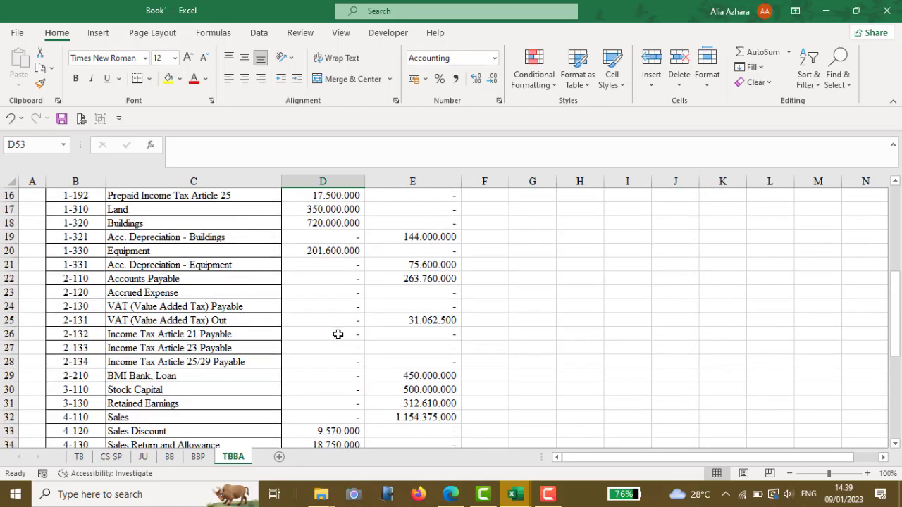
pyautogui.click(345, 280)
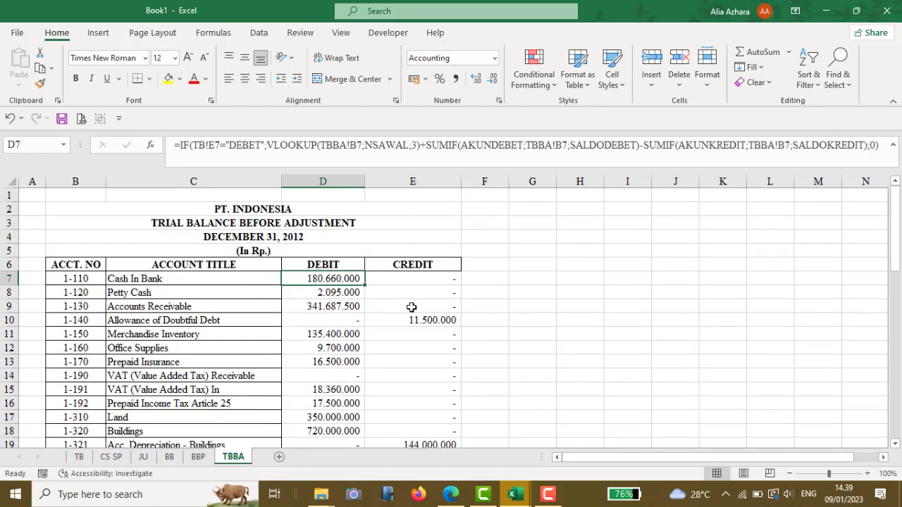
pyautogui.scroll(-14, 412, 308)
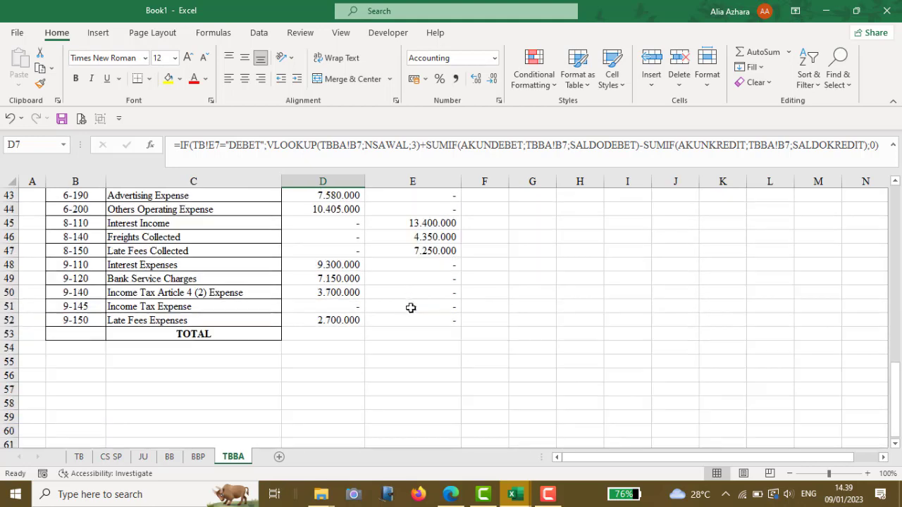
pyautogui.keyDown('shift'); pyautogui.click(418, 332); pyautogui.keyUp('shift')
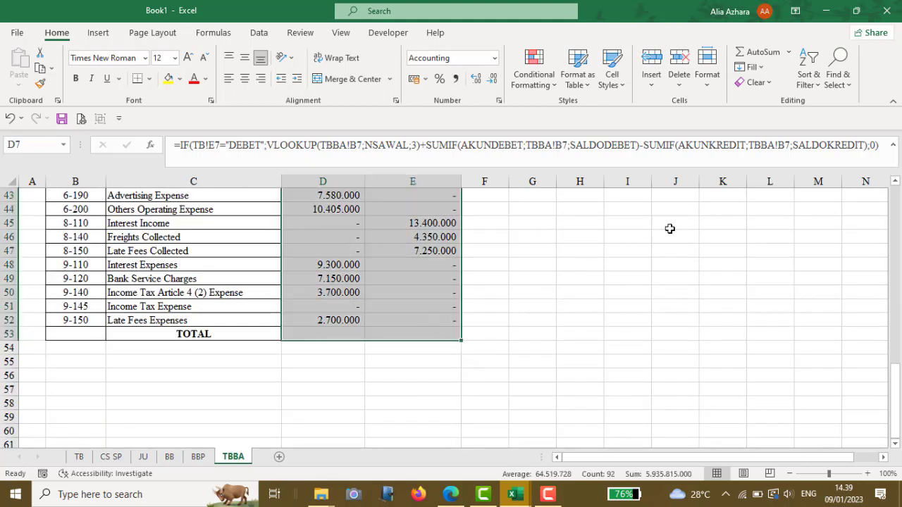
pyautogui.click(768, 55)
pyautogui.scroll(-12, 420, 317)
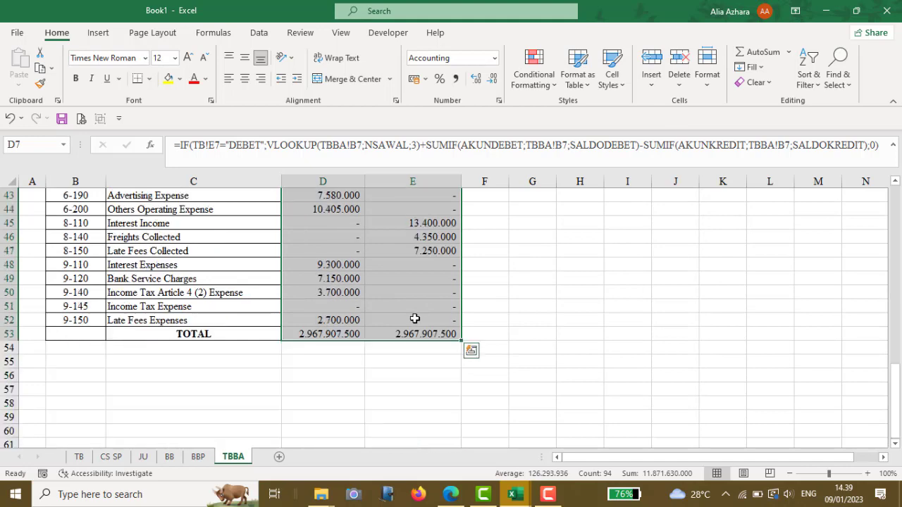
pyautogui.click(329, 334)
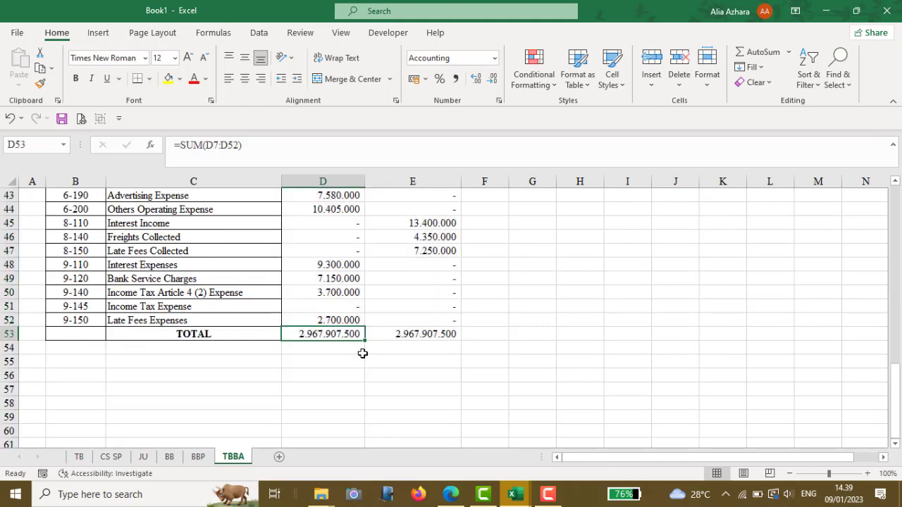
# Step: Apply All Borders to the debit and credit amounts in D7:E53, including the TOTAL row
pyautogui.scroll(1, 362, 352)
pyautogui.click(387, 372)
pyautogui.scroll(13, 294, 301)
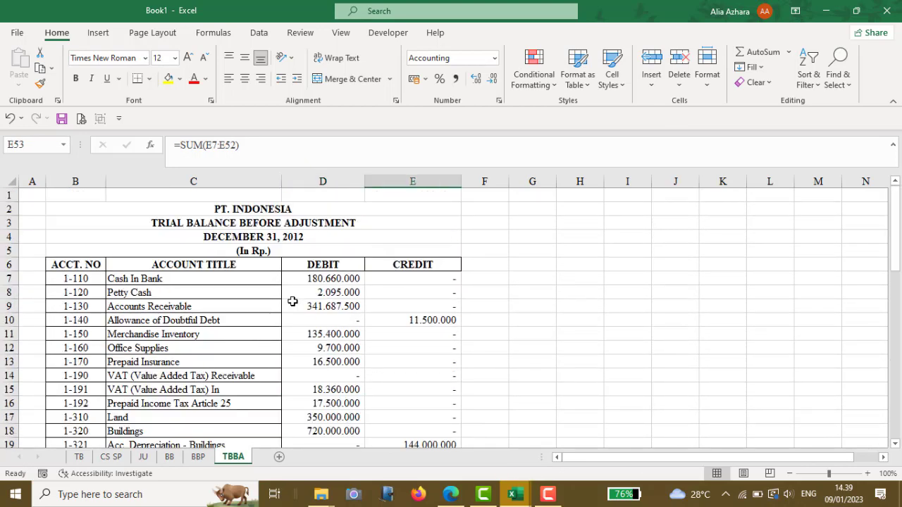
pyautogui.keyDown('shift'); pyautogui.click(303, 282); pyautogui.keyUp('shift')
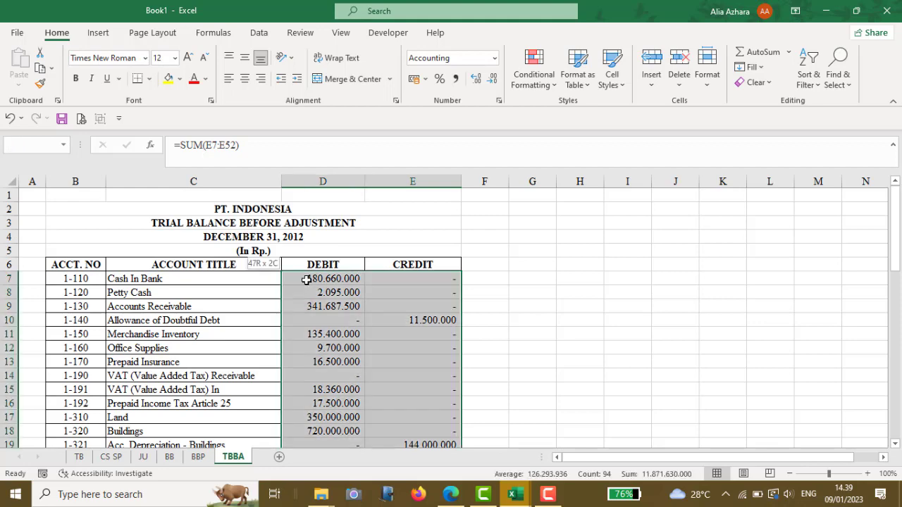
pyautogui.click(149, 78)
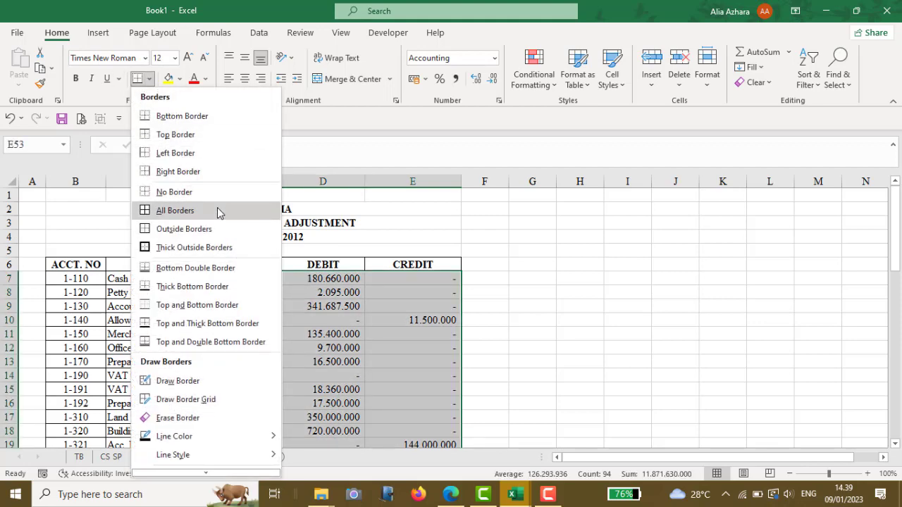
pyautogui.click(176, 211)
pyautogui.click(375, 282)
# Step: Make the debit and credit totals in D53:E53 bold
pyautogui.click(306, 322)
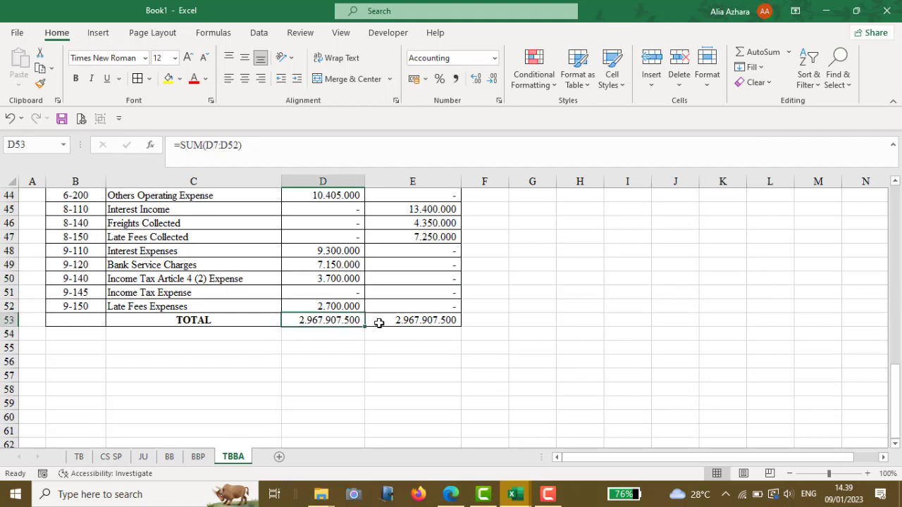
pyautogui.keyDown('shift'); pyautogui.click(379, 323); pyautogui.keyUp('shift')
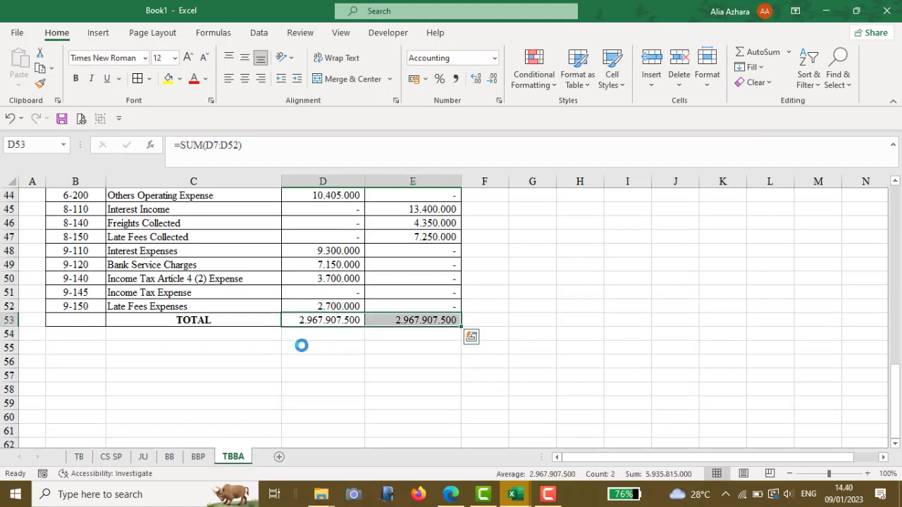
pyautogui.hotkey('ctrl', 'b')
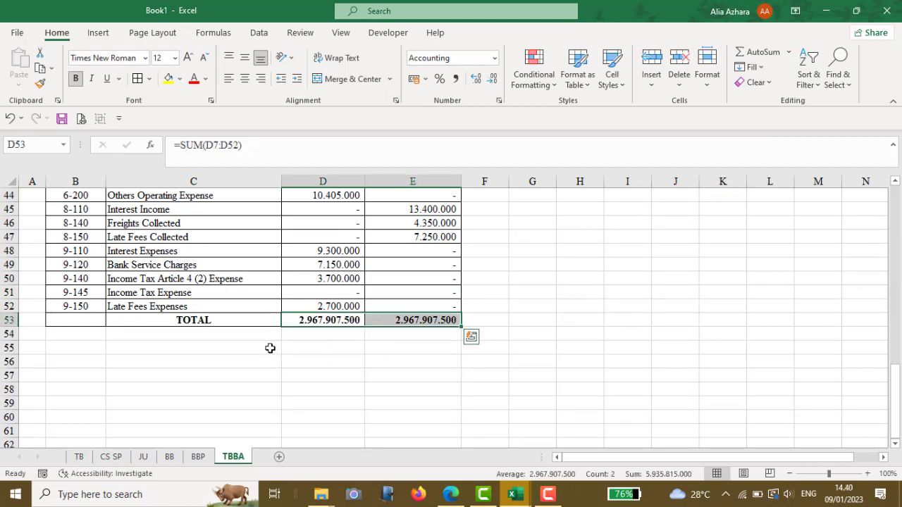
pyautogui.click(270, 348)
pyautogui.scroll(2, 270, 347)
pyautogui.scroll(12, 270, 347)
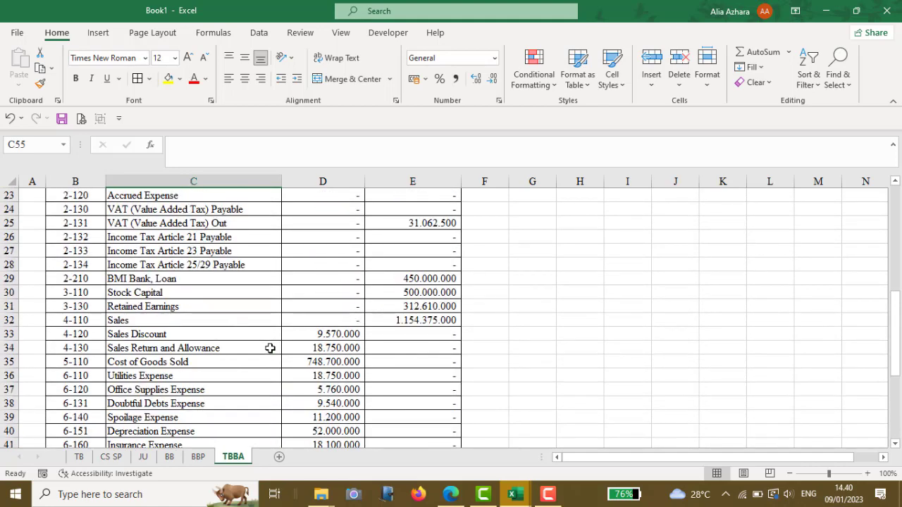
pyautogui.scroll(1, 272, 347)
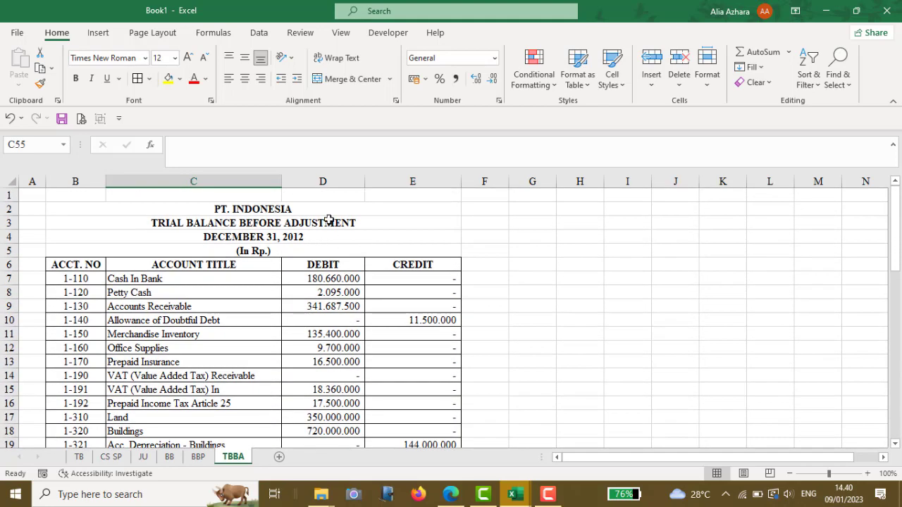
pyautogui.click(328, 179)
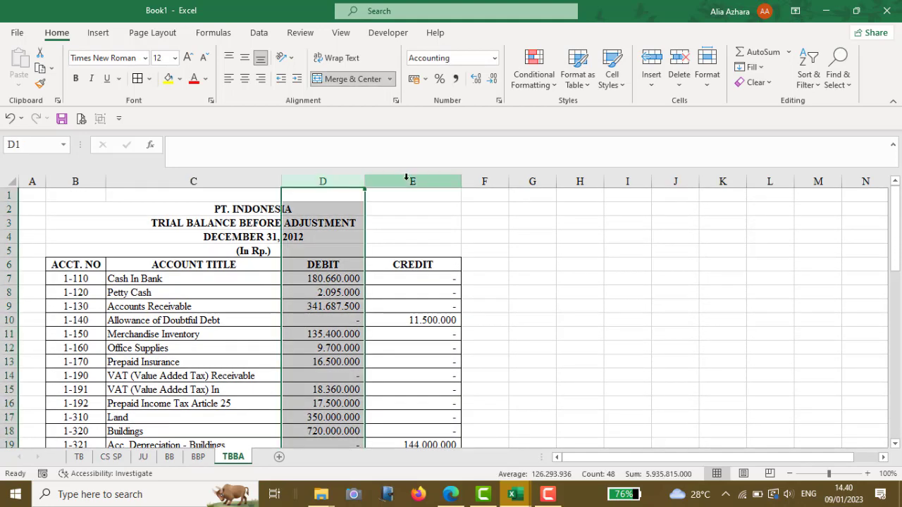
pyautogui.click(406, 178)
pyautogui.click(358, 247)
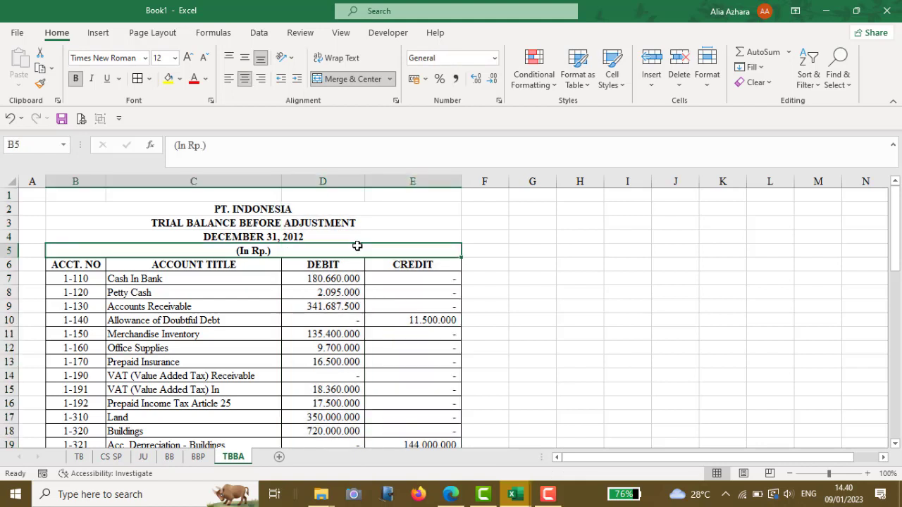